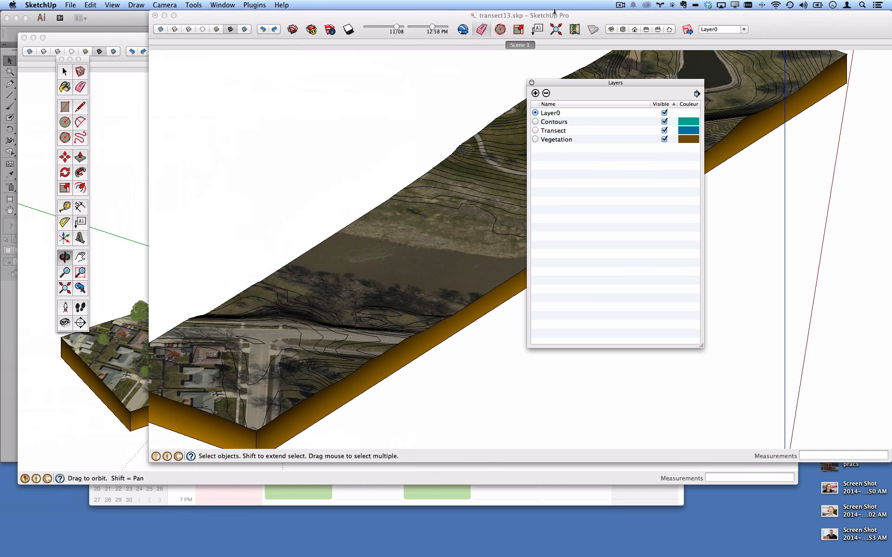
Make the LFX_Tree_Canopy, LFX_Tree_Trunk, mc_vegetatino and realign layers visible in the transect13 model
key(o)
drag(462, 200, 640, 156)
click(664, 131)
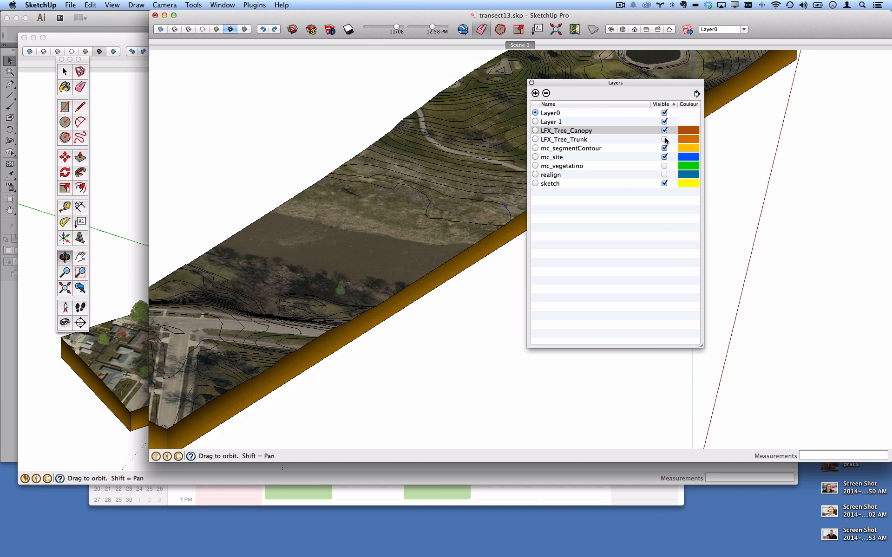
click(665, 140)
click(664, 166)
click(665, 175)
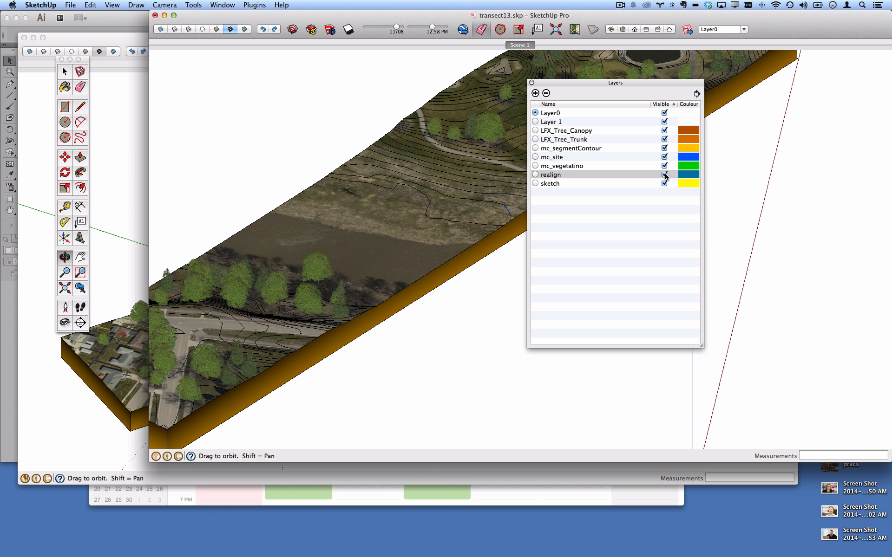
drag(603, 86, 742, 210)
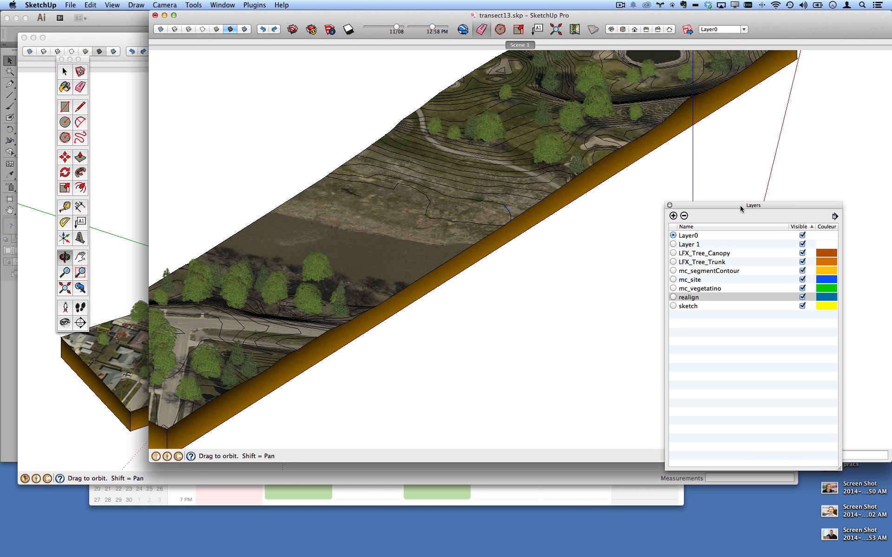
drag(371, 20, 287, 28)
scroll(386, 151, down, 6)
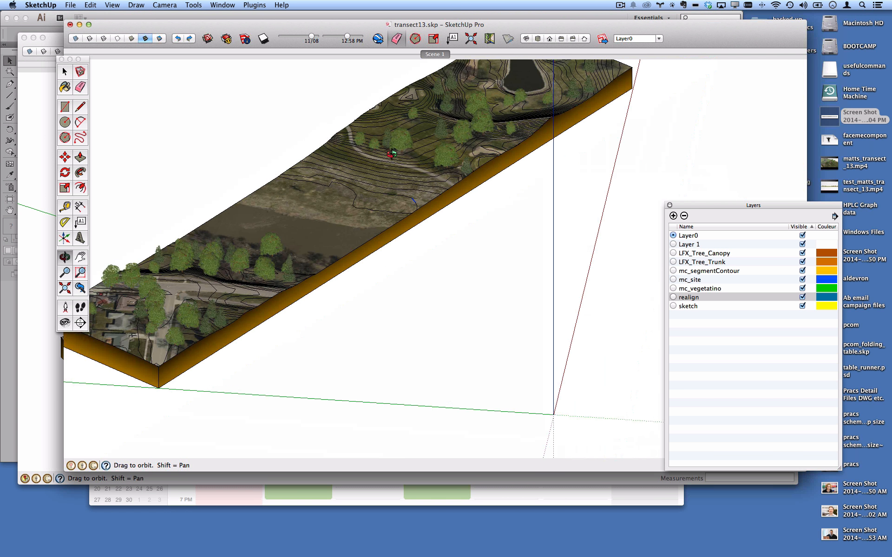
shift+middle_drag(423, 168, 432, 249)
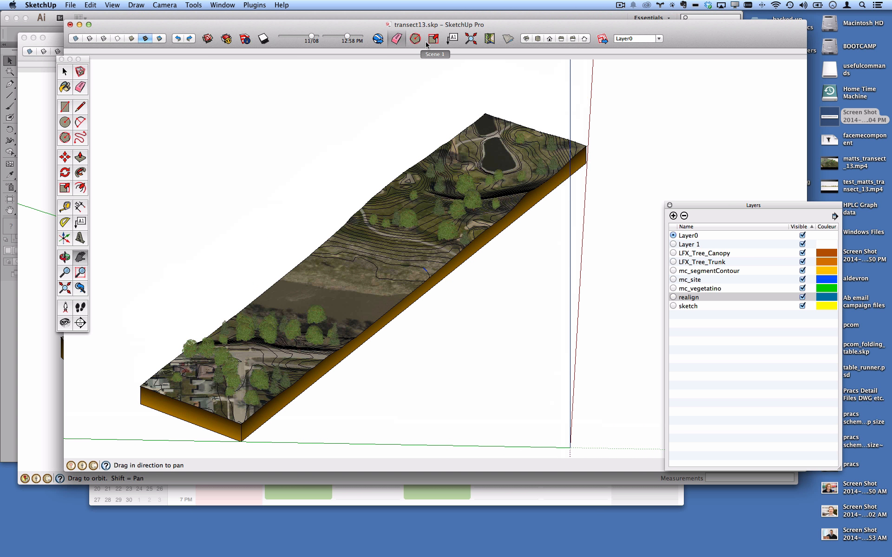
drag(425, 25, 430, 16)
Switch to the transect_with_scenes.skp model and inspect its terrain, contours and vegetation
click(65, 385)
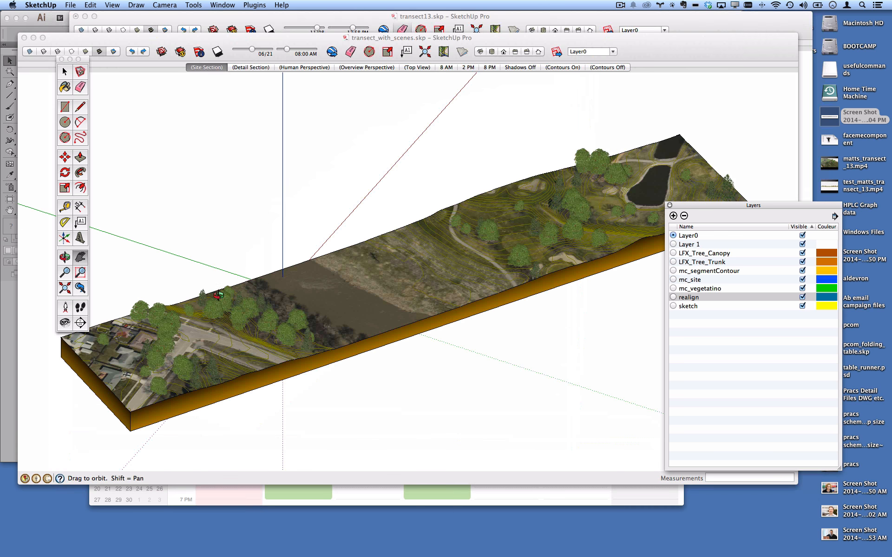
drag(320, 41, 351, 39)
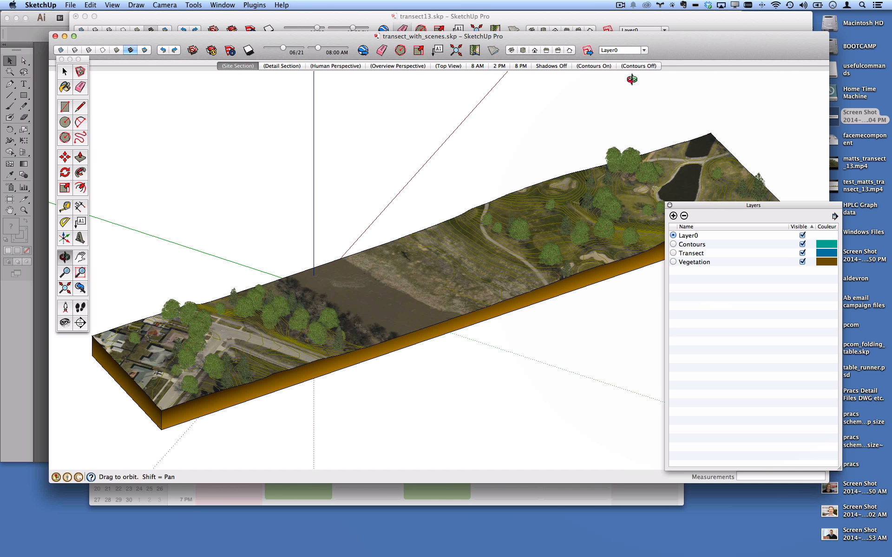
drag(449, 252, 481, 234)
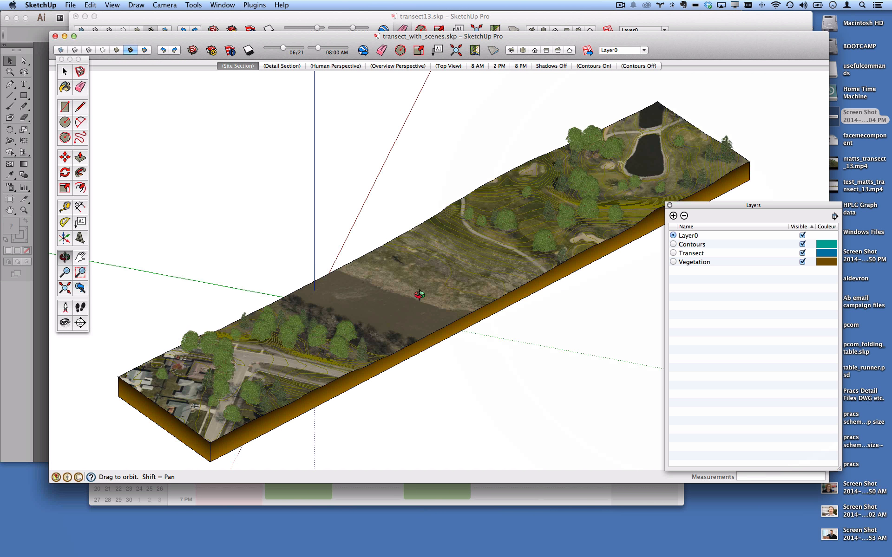
scroll(486, 306, up, 5)
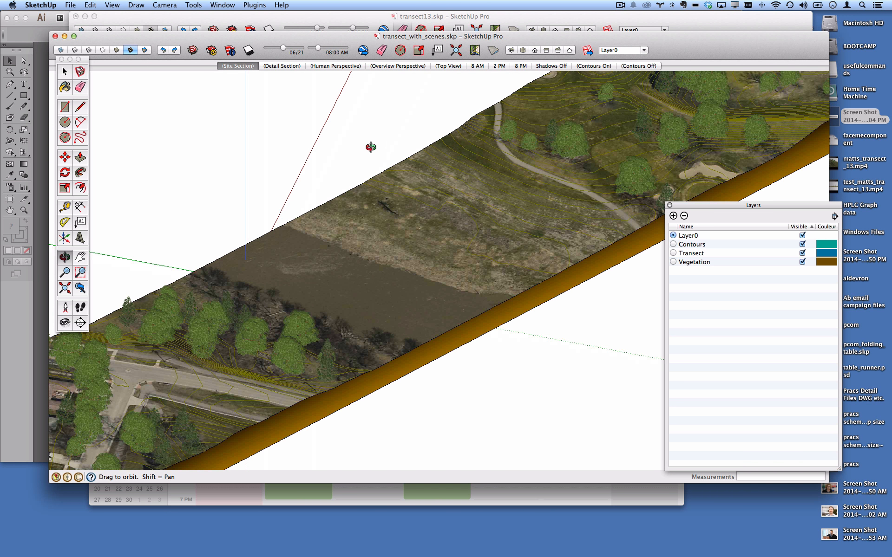
scroll(370, 149, down, 5)
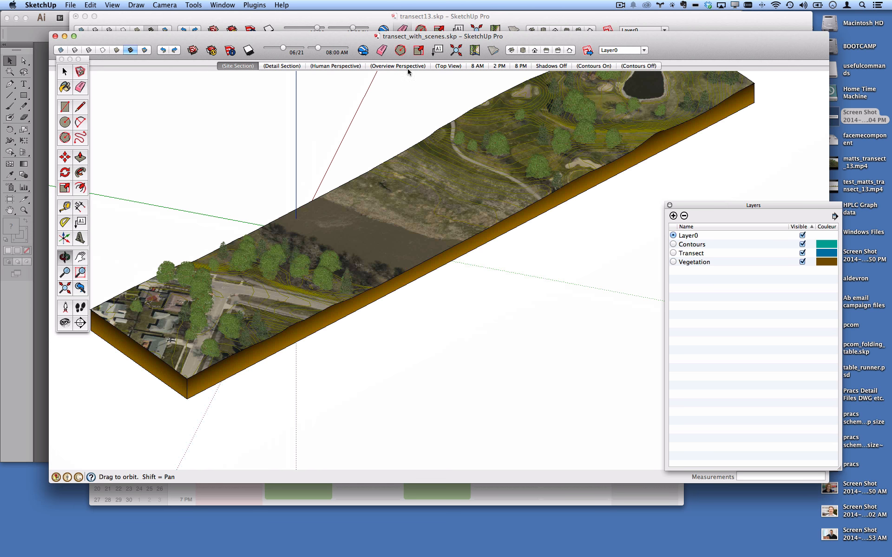
Review the Site Section, Detail Section, Human Perspective and Overview Perspective scenes in turn
click(239, 66)
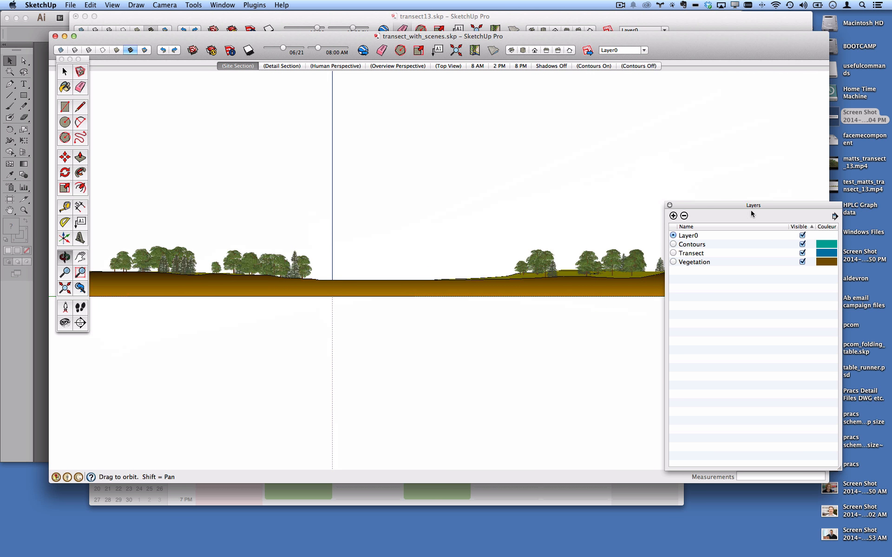
drag(742, 209, 721, 351)
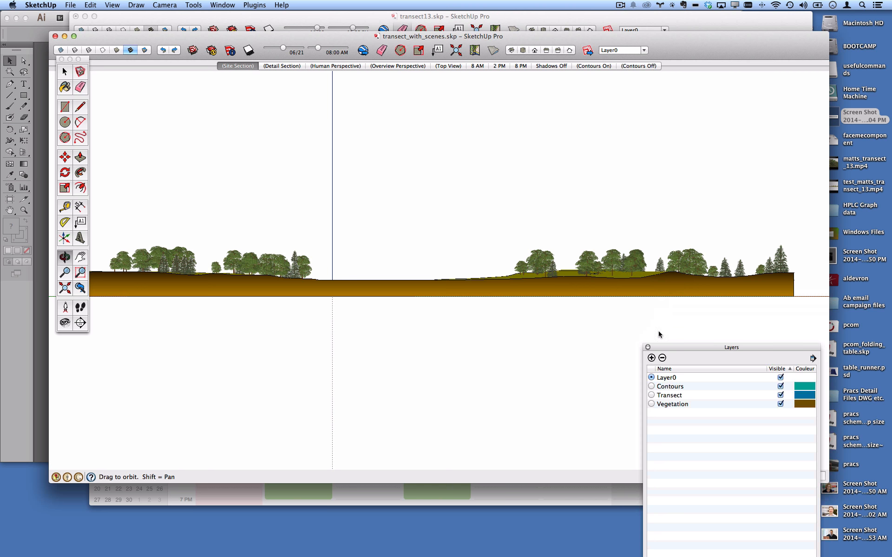
click(282, 66)
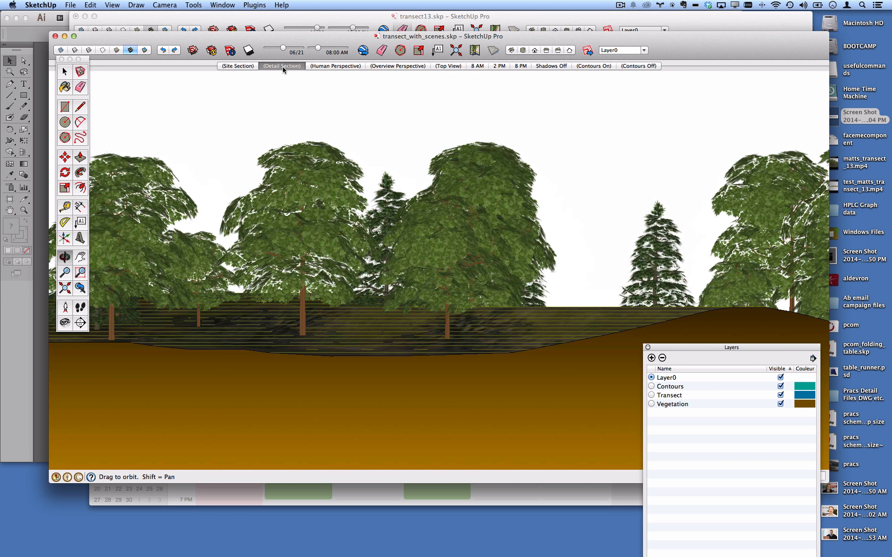
click(348, 66)
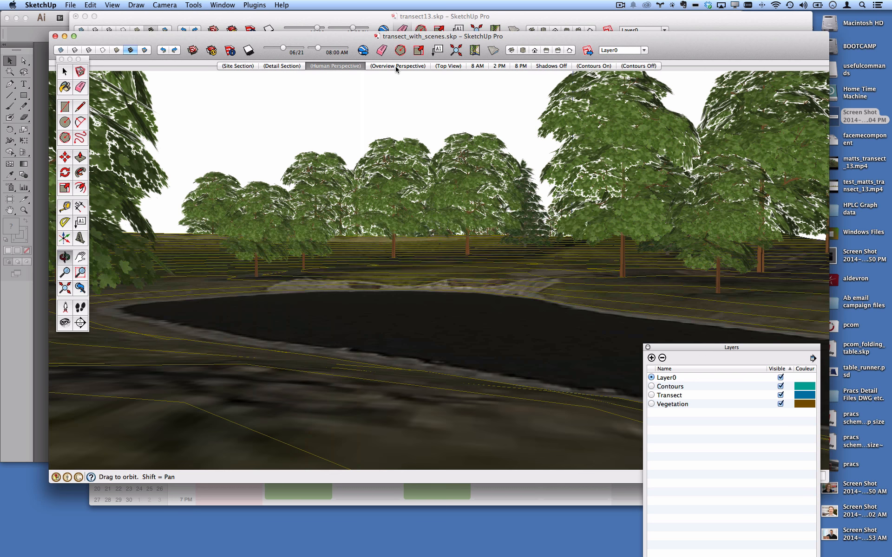
click(395, 66)
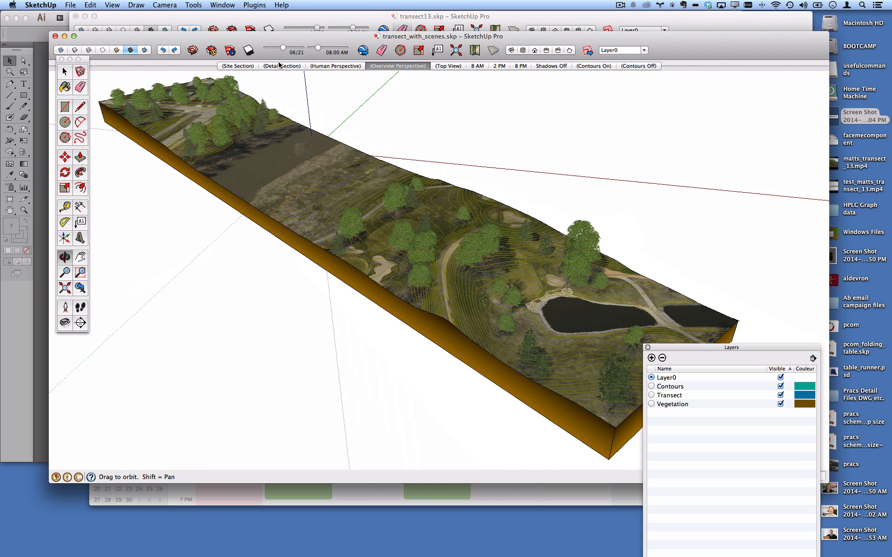
Open the Scene Manager for the Overview Perspective scene and display the model in the Monochrome face style
right_click(381, 66)
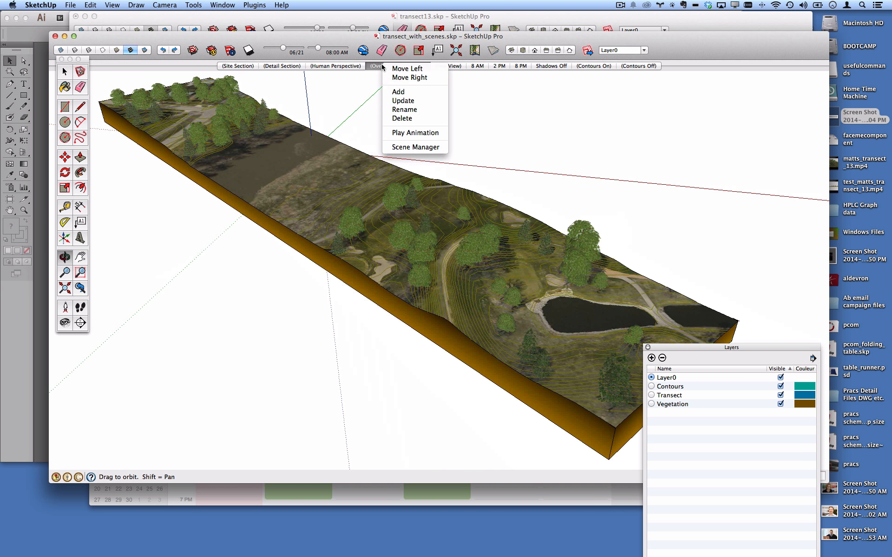
click(418, 147)
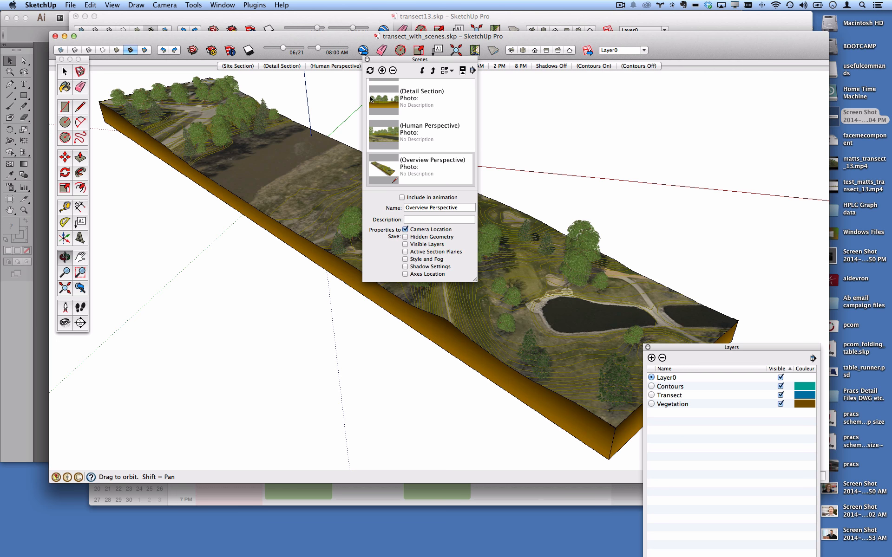
click(144, 51)
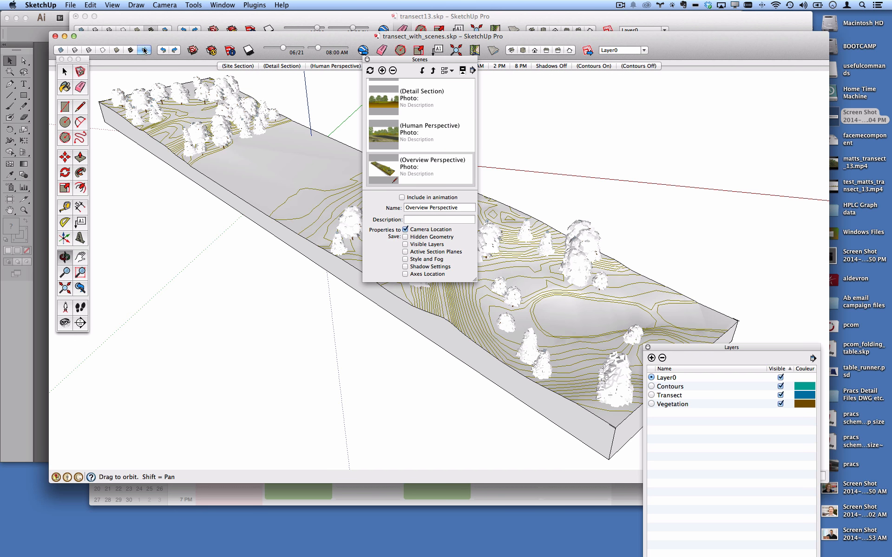
drag(448, 60, 576, 64)
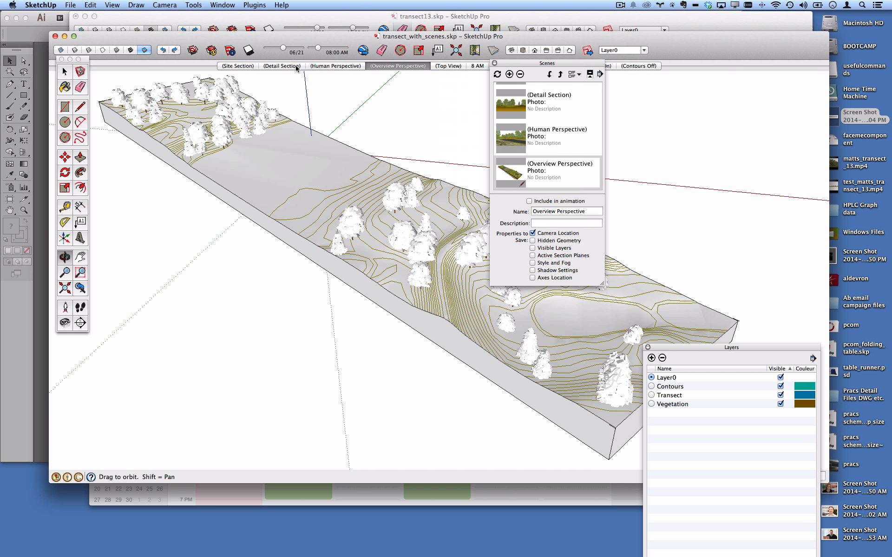
View the Human Perspective and Top View scenes and check the top view's camera projection
click(335, 66)
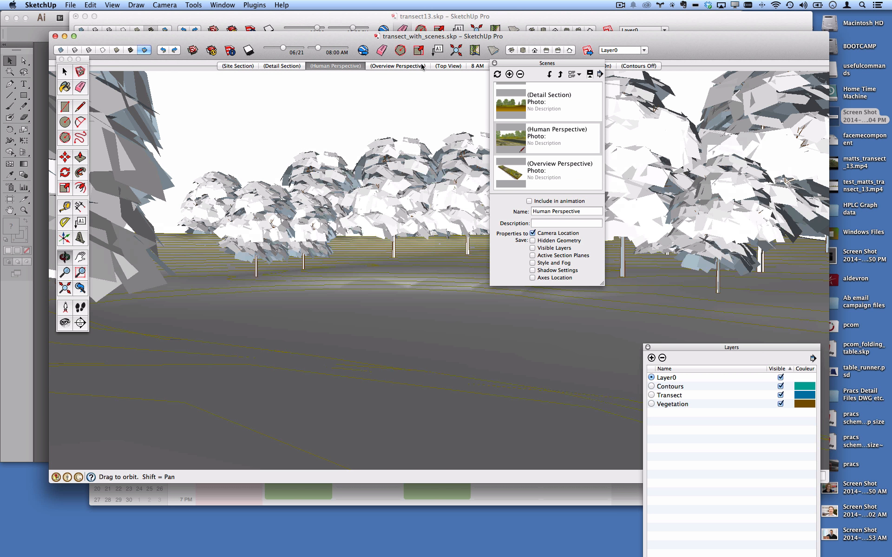
click(454, 66)
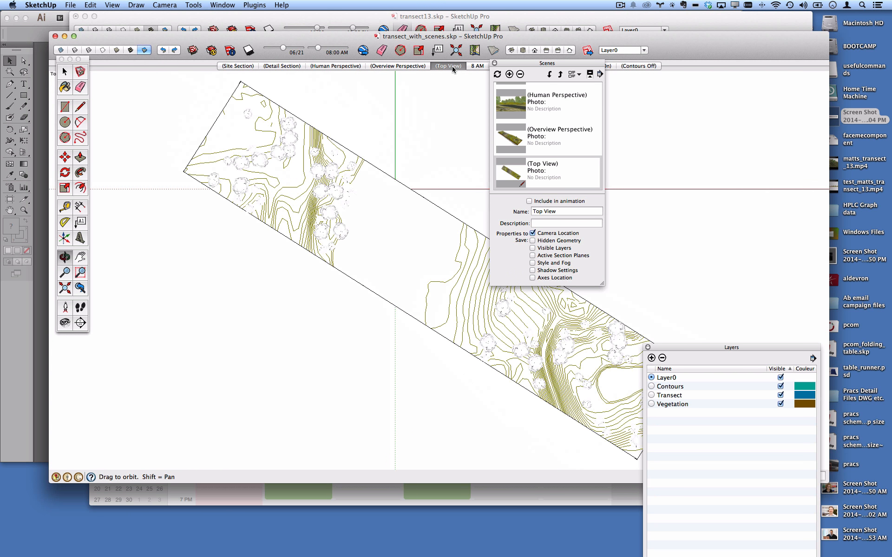
click(173, 7)
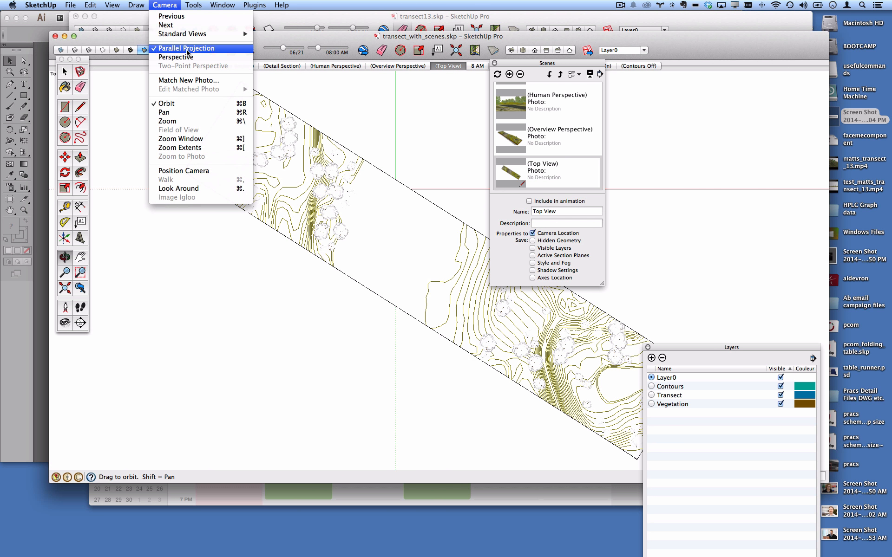
click(521, 65)
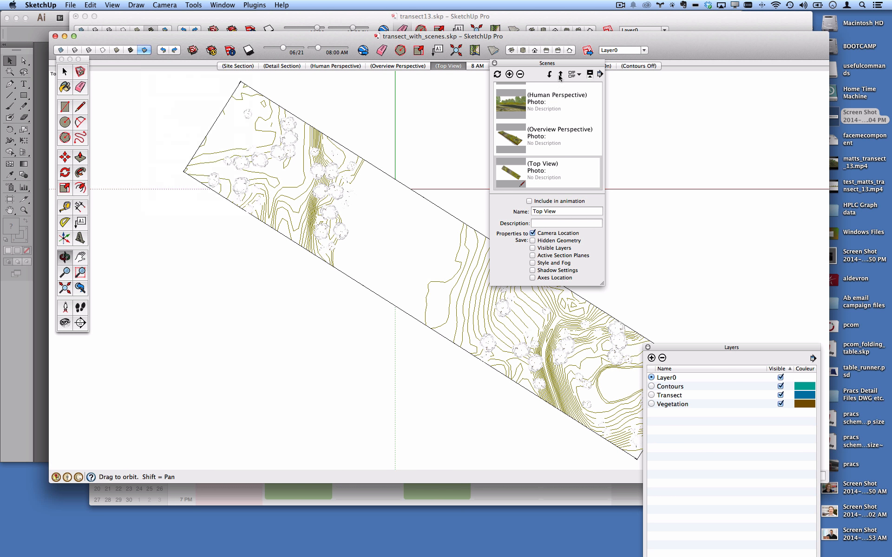
drag(511, 62, 559, 74)
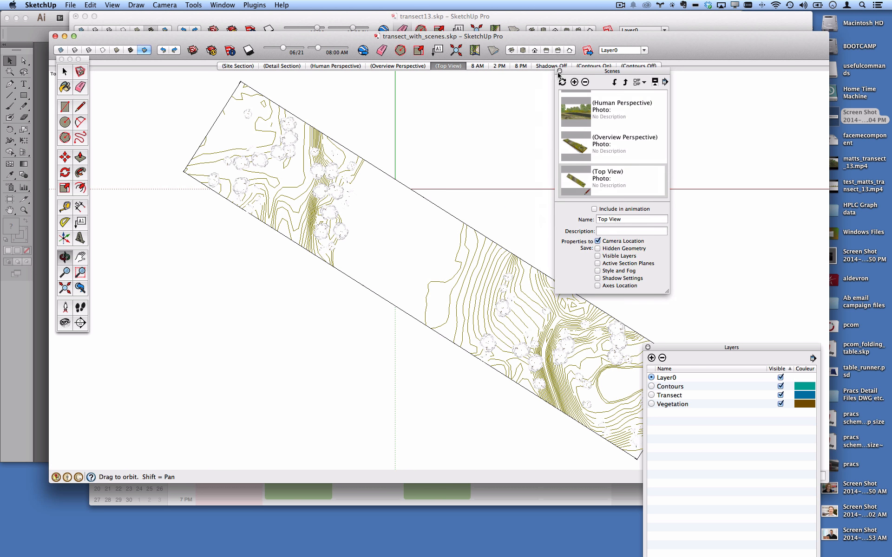
Preview the 8 AM shadow scene over the top view, and switch to the Shadows Off scene
click(477, 66)
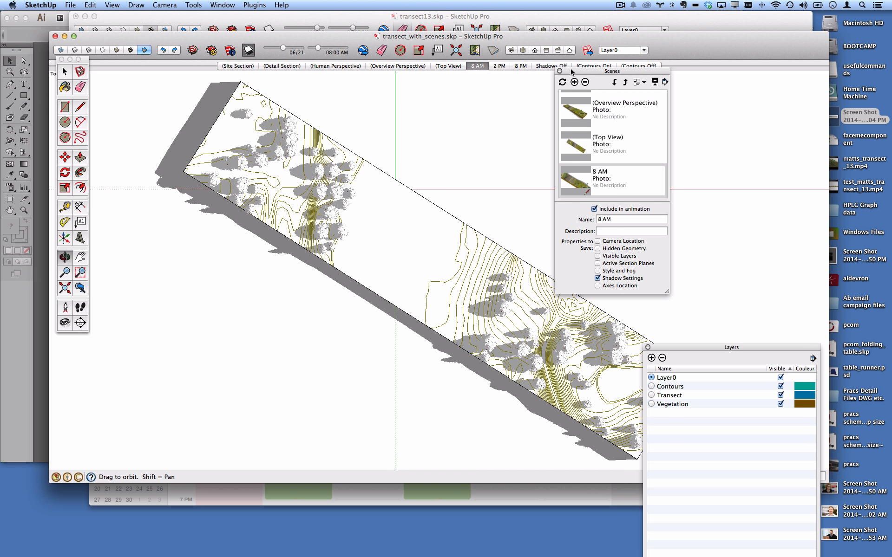
drag(571, 71, 578, 91)
click(554, 66)
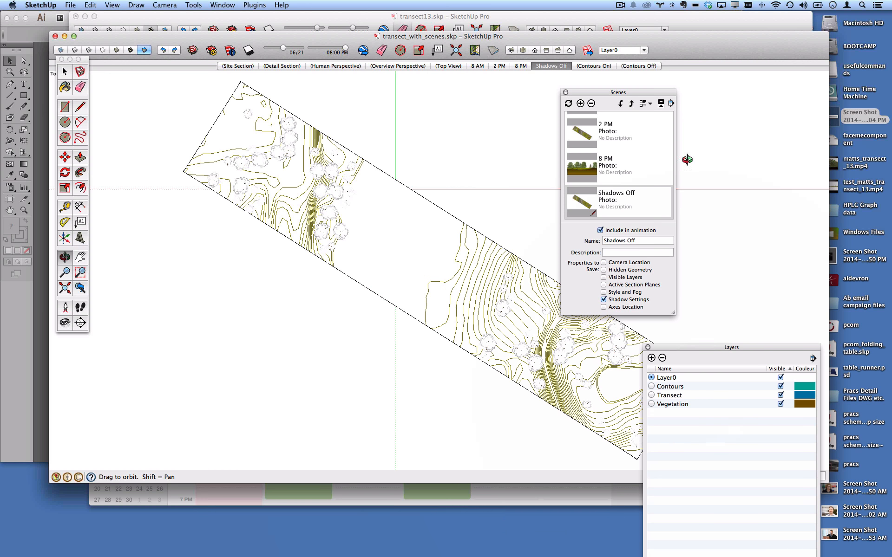
Compare the Contours On and Contours Off scenes in the top view, ending on Contours On
click(606, 65)
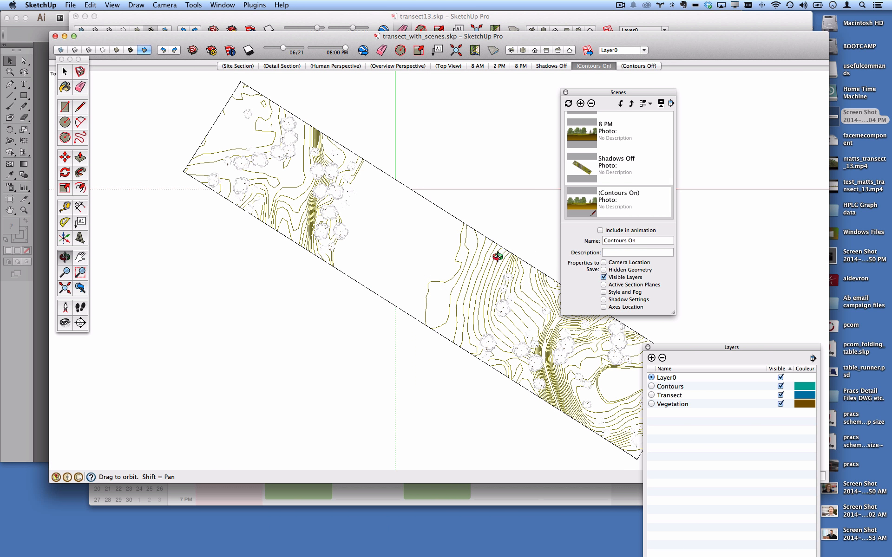
click(638, 66)
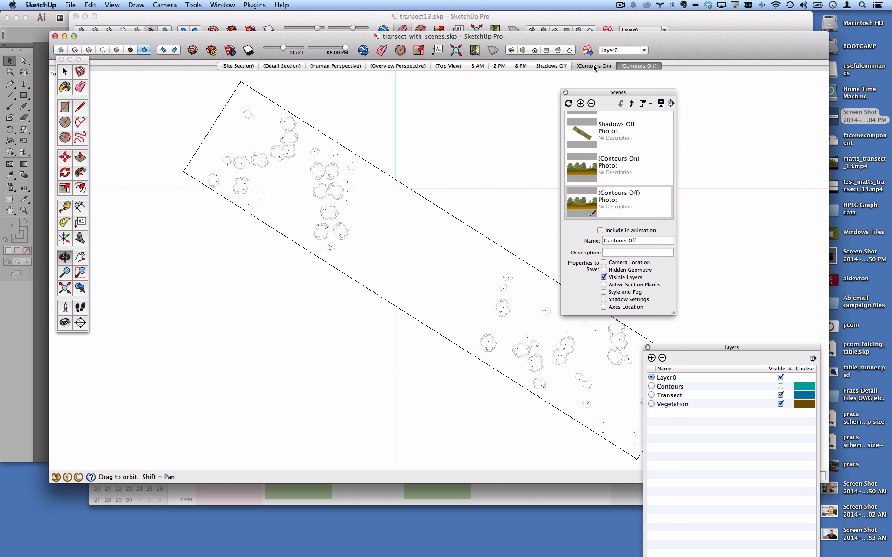
click(592, 65)
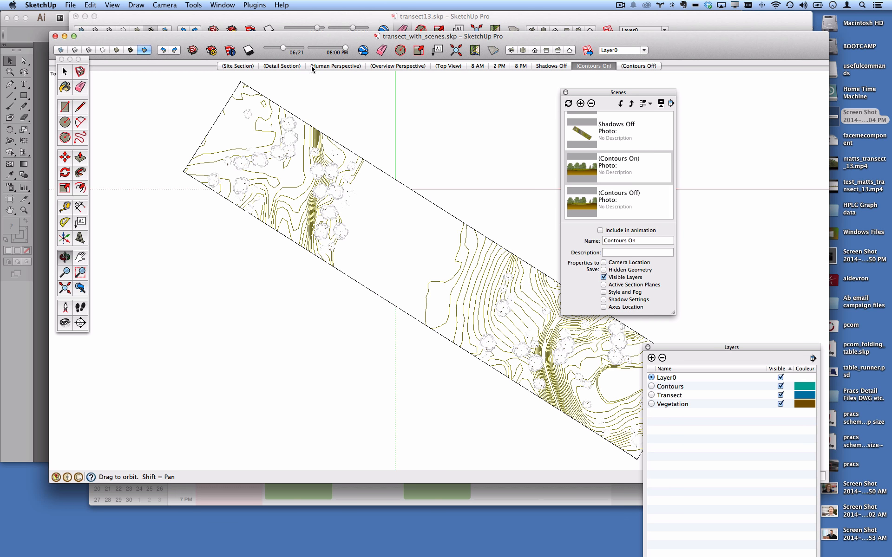
Apply the Contours Off scene to the Human Perspective view and set the face style to Shaded With Textures
click(331, 68)
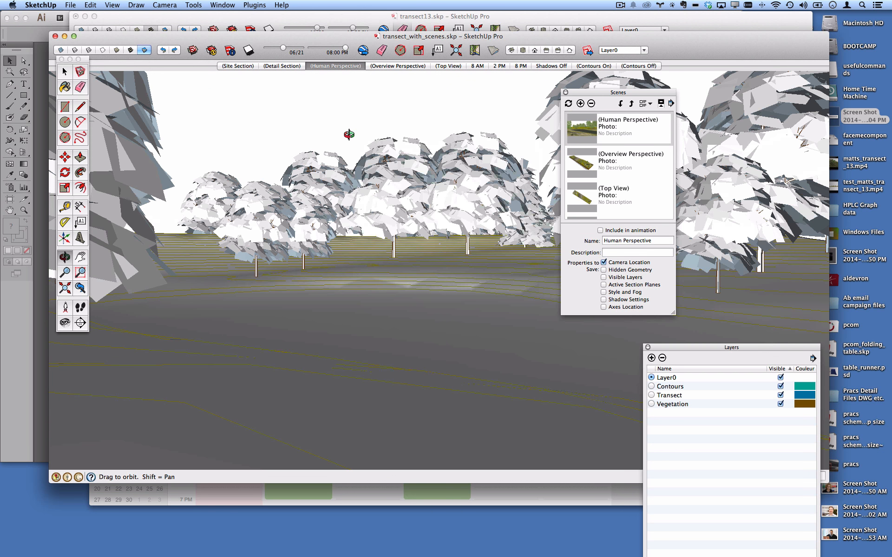
click(639, 67)
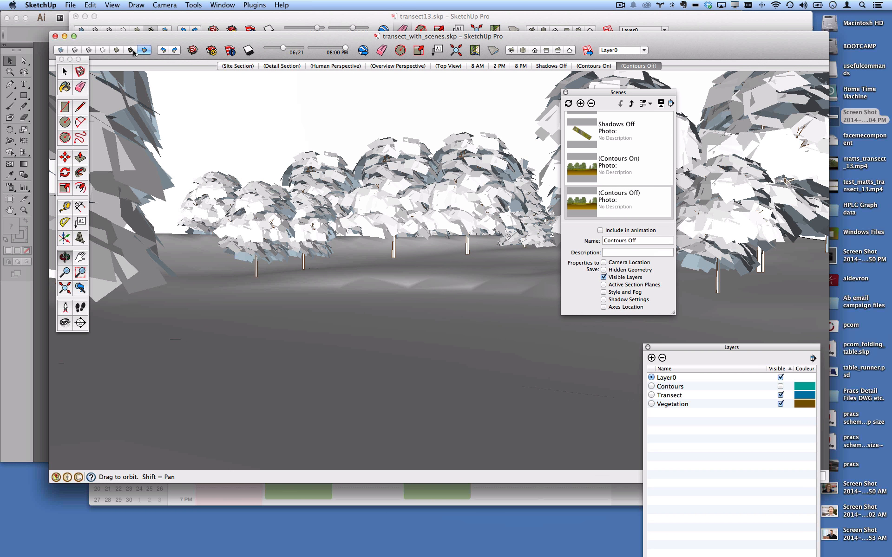
click(132, 50)
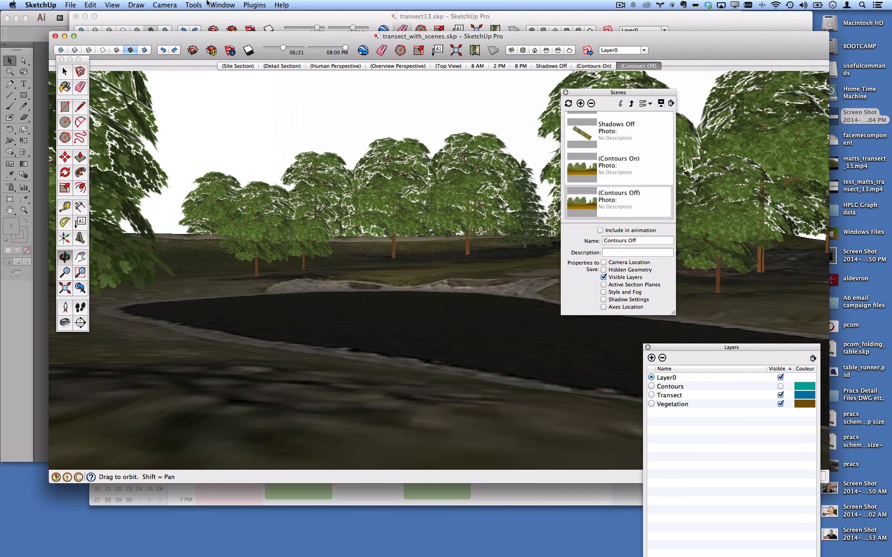
Switch back to the transect13.skp model and delete its Scene 1
click(234, 3)
click(234, 3)
mouse_move(699, 37)
mouse_down()
mouse_move(669, 124)
mouse_move(651, 462)
mouse_move(649, 91)
mouse_move(677, 46)
mouse_move(668, 216)
mouse_move(513, 275)
mouse_up()
click(387, 87)
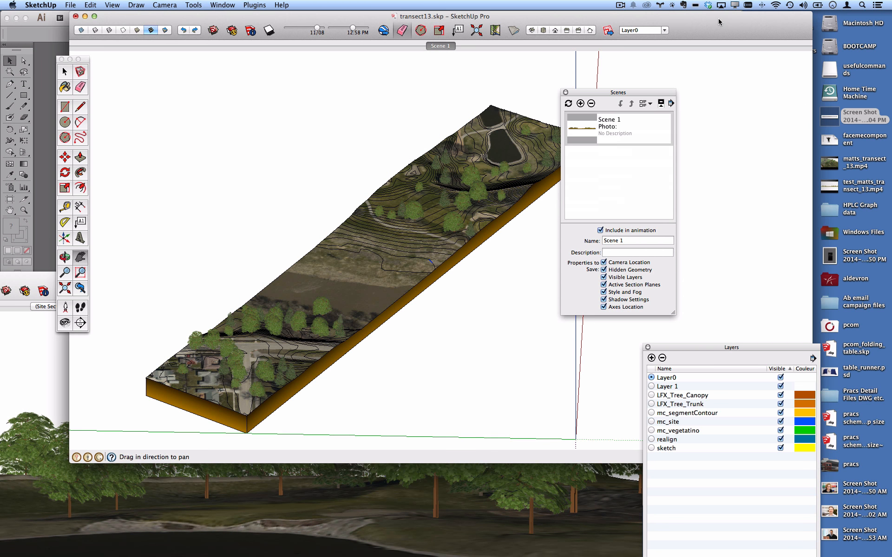
right_click(441, 49)
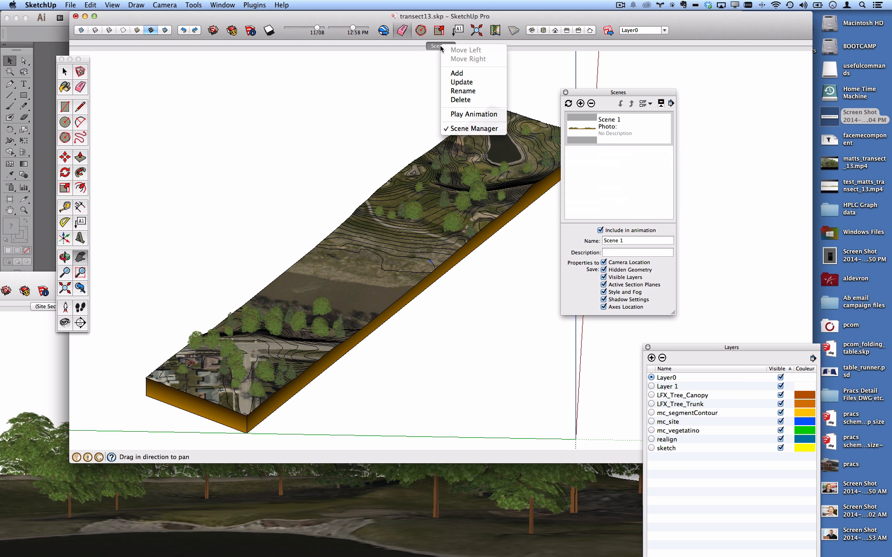
click(460, 99)
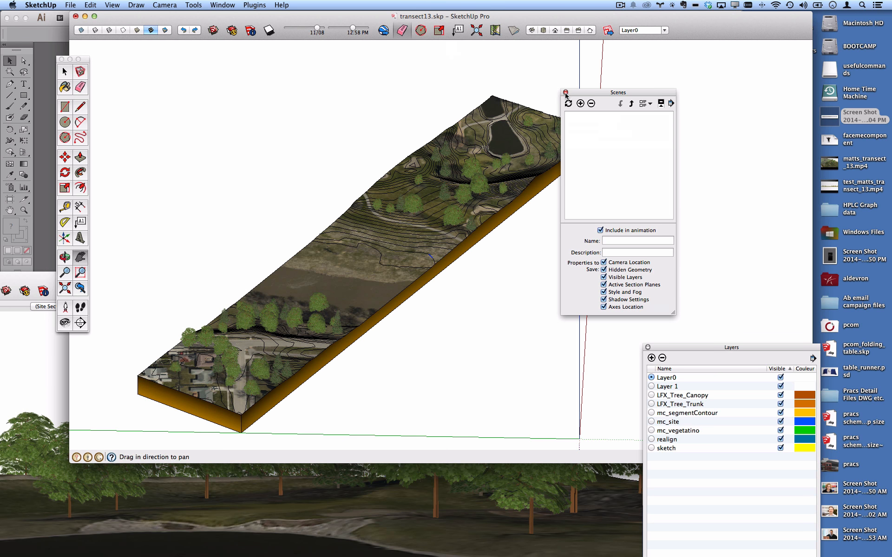
Close the scene manager and purge the unused items from the entire transect13 model using its model statistics
click(566, 93)
drag(702, 347, 629, 78)
click(233, 5)
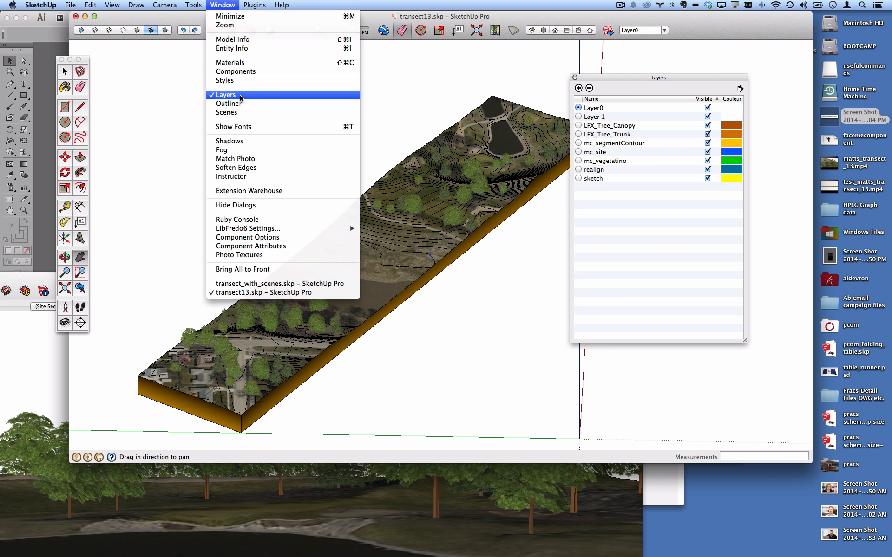
click(258, 42)
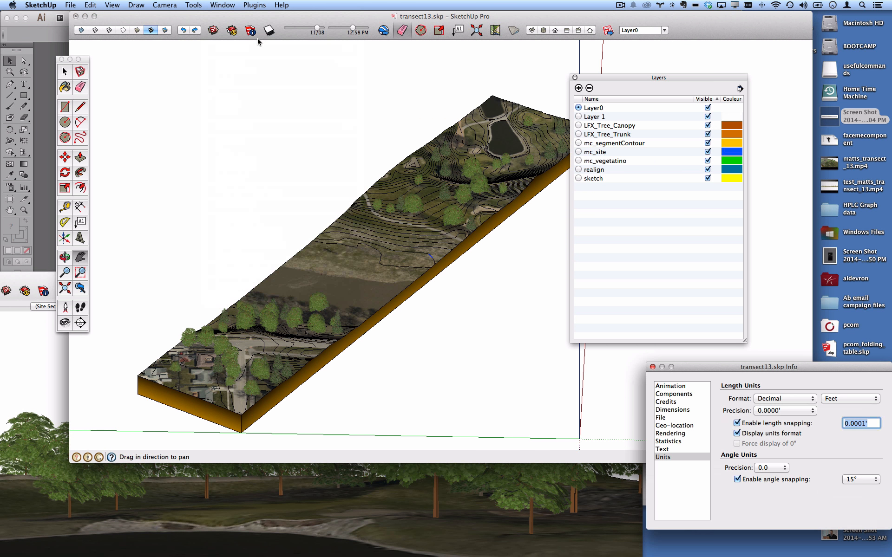
drag(700, 365, 376, 142)
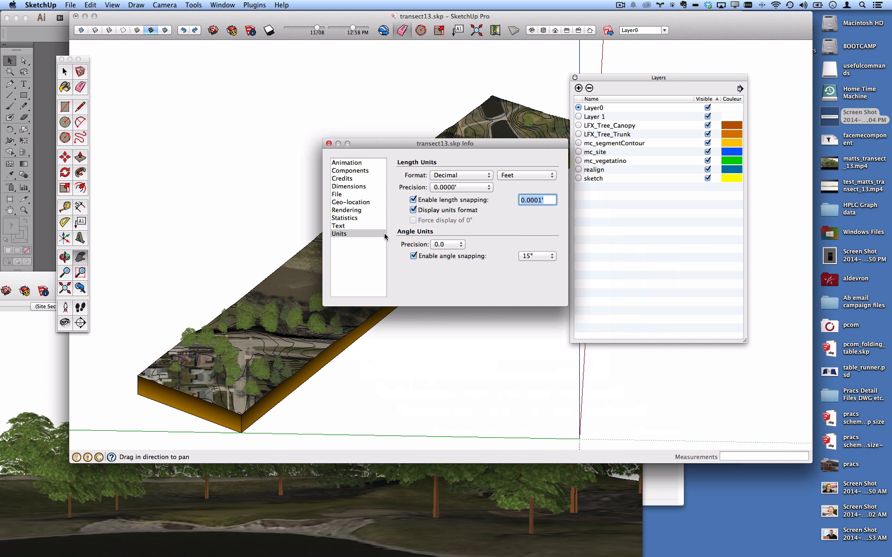
click(344, 218)
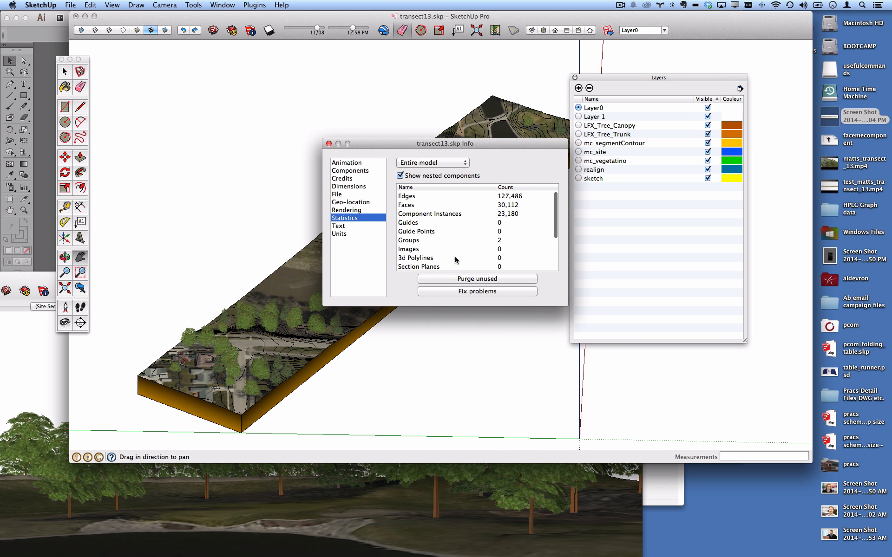
click(484, 281)
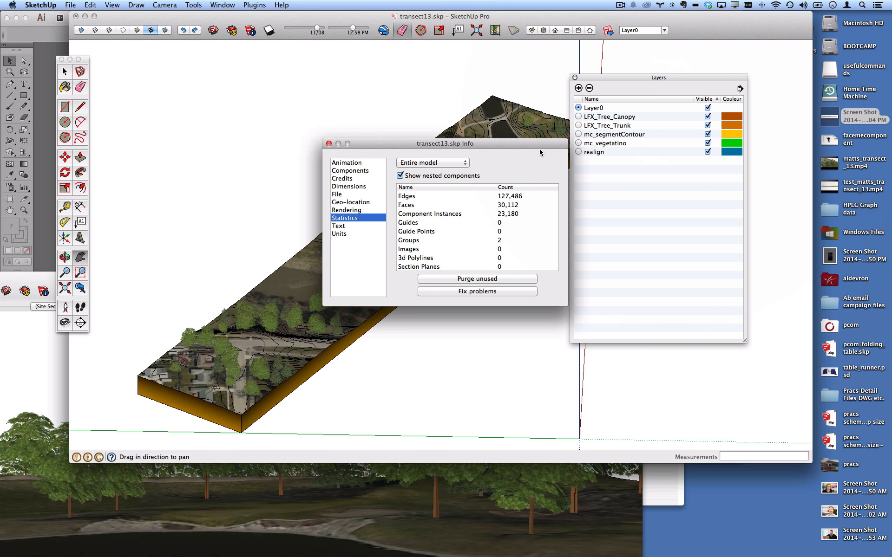
drag(539, 146, 324, 85)
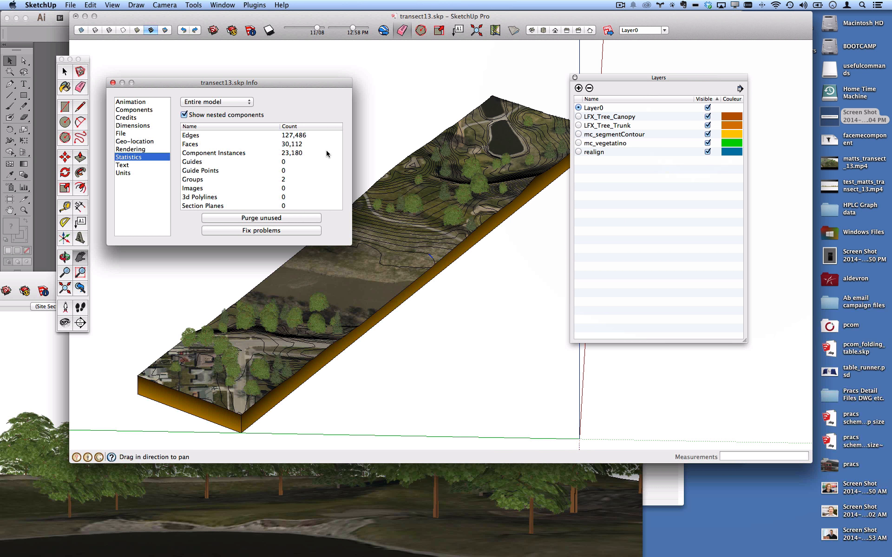
drag(122, 85, 136, 57)
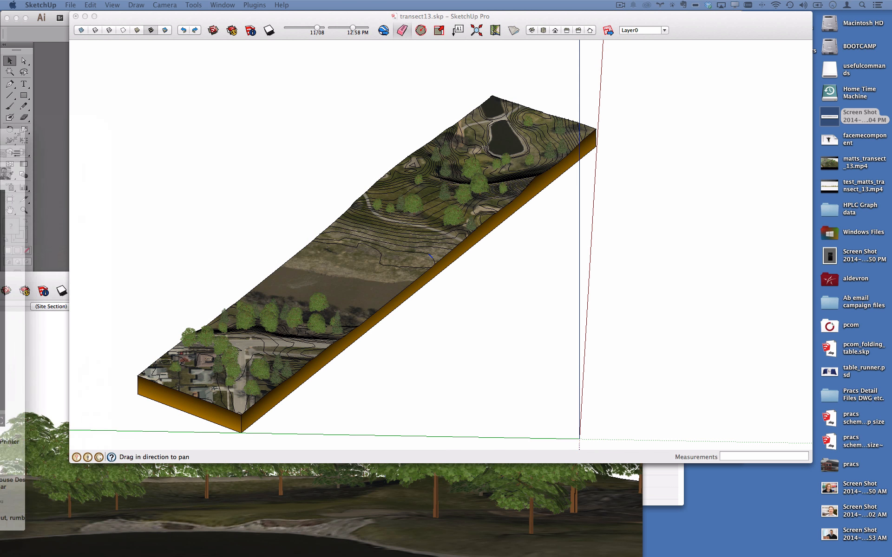
click(253, 120)
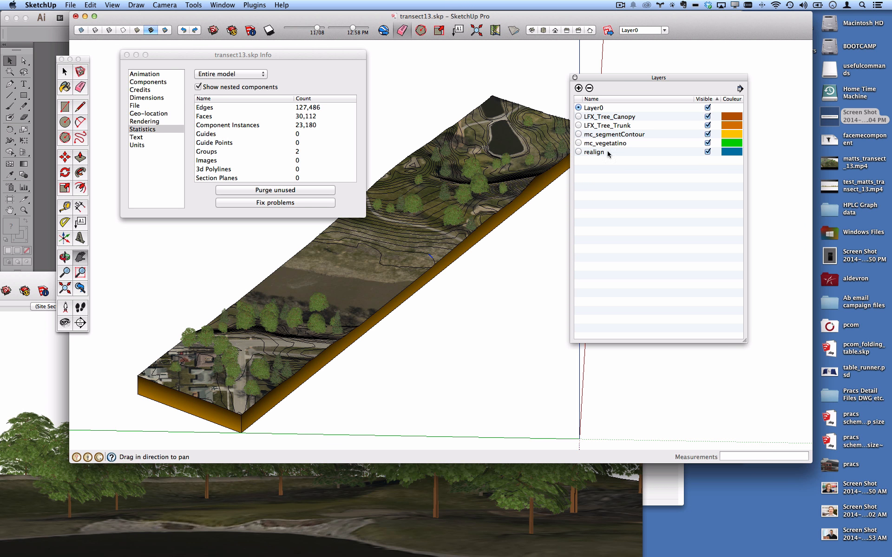
Select a single contour line segment on the terrain and inspect its layer assignment in Entity Info
click(72, 73)
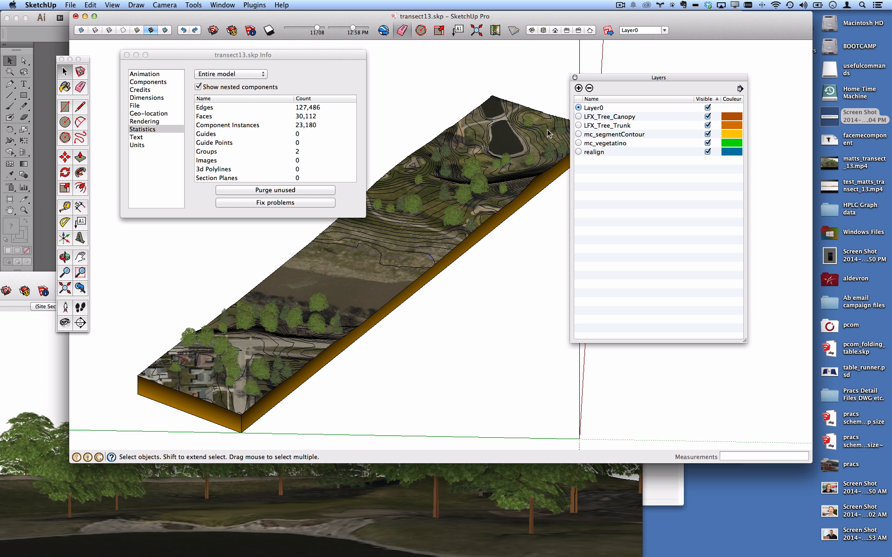
scroll(427, 251, up, 5)
scroll(427, 251, up, 2)
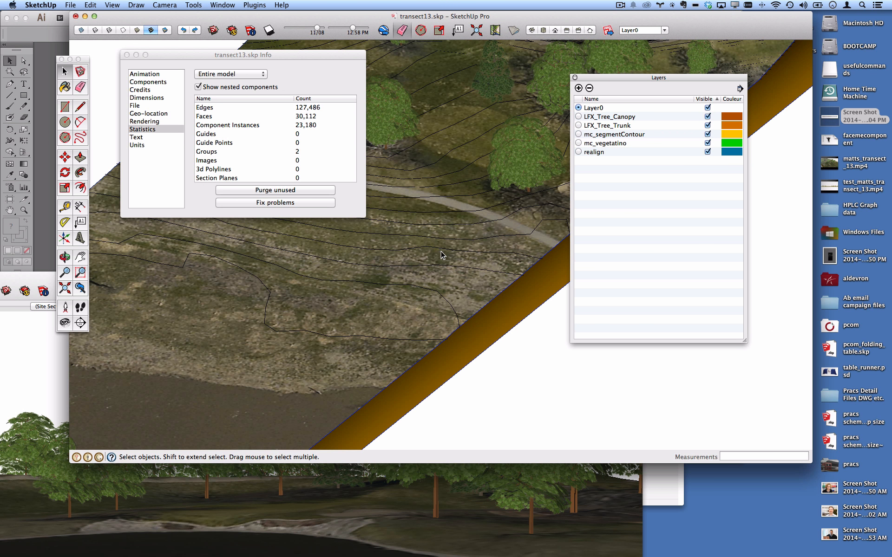
click(451, 308)
scroll(453, 312, up, 4)
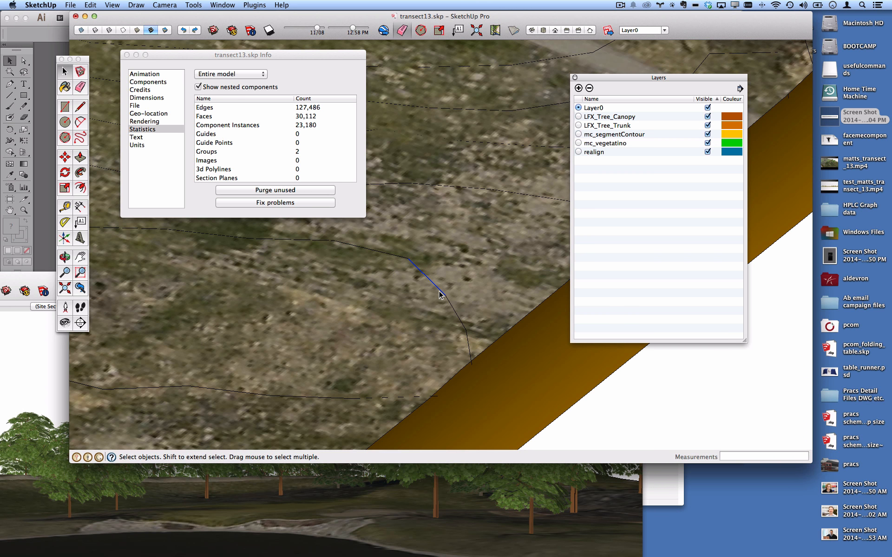
scroll(378, 256, down, 5)
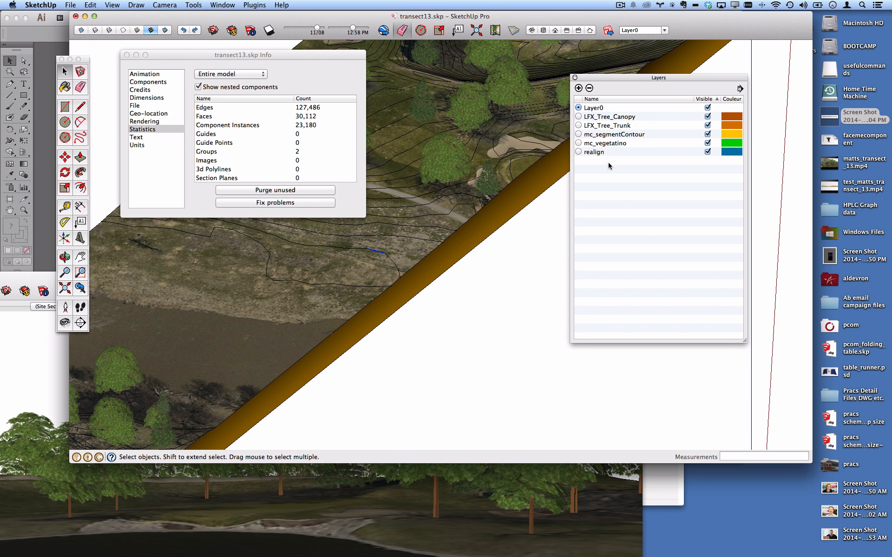
right_click(372, 254)
click(385, 253)
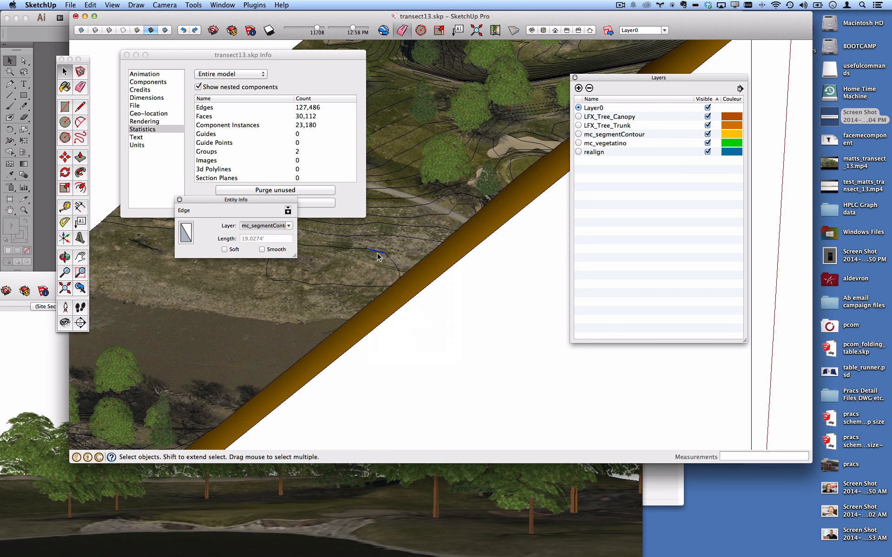
drag(289, 197, 525, 298)
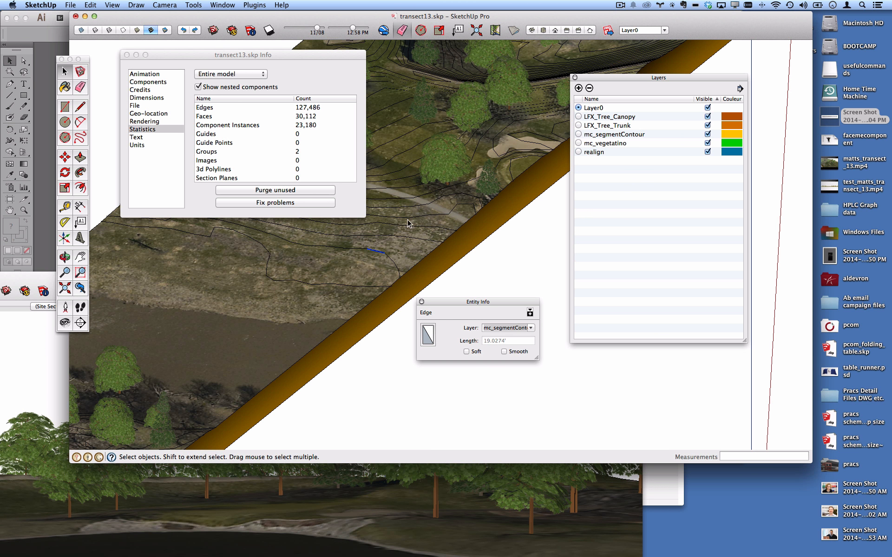
Select the solid terrain group beneath the contours and inspect its layer assignment for comparison
scroll(371, 263, up, 3)
scroll(372, 262, up, 2)
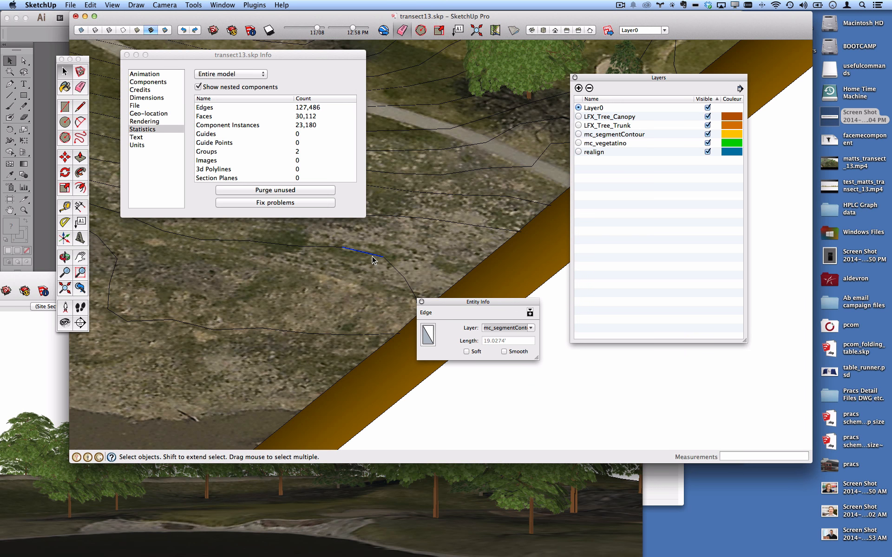
click(443, 195)
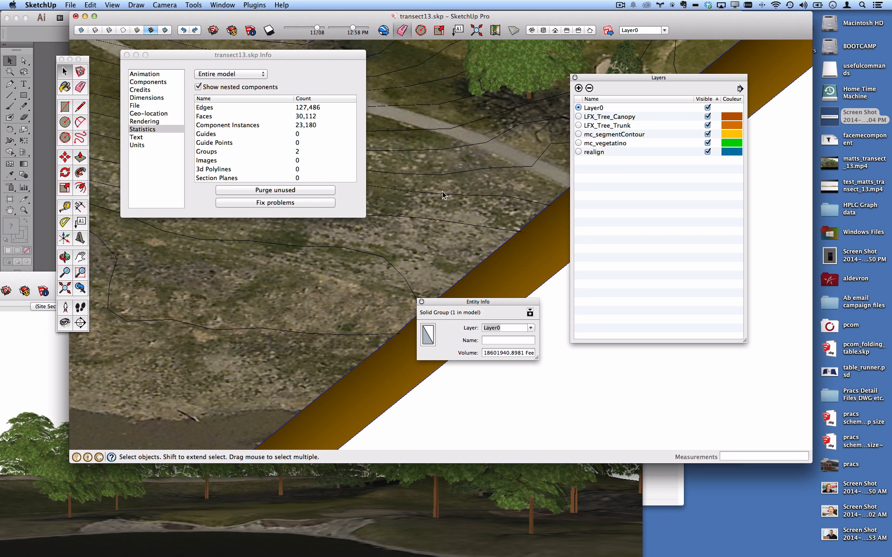
scroll(443, 198, down, 5)
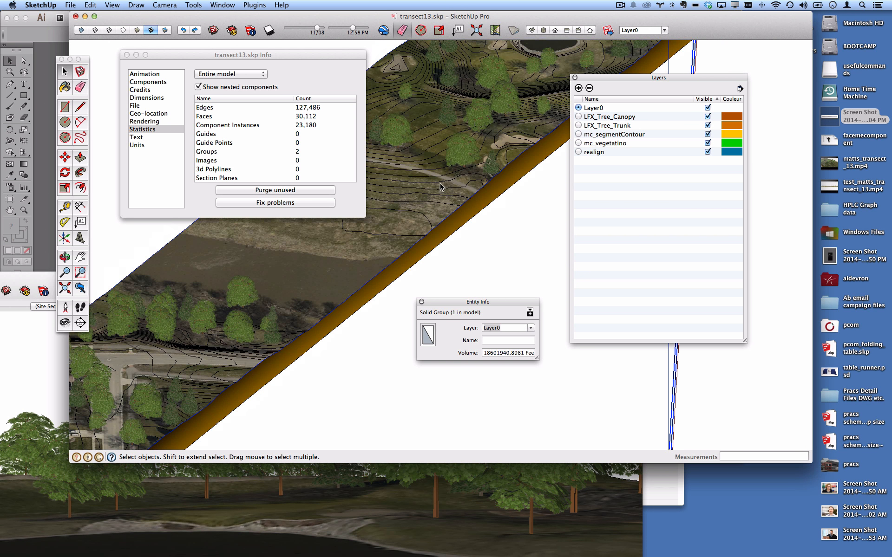
scroll(420, 223, up, 5)
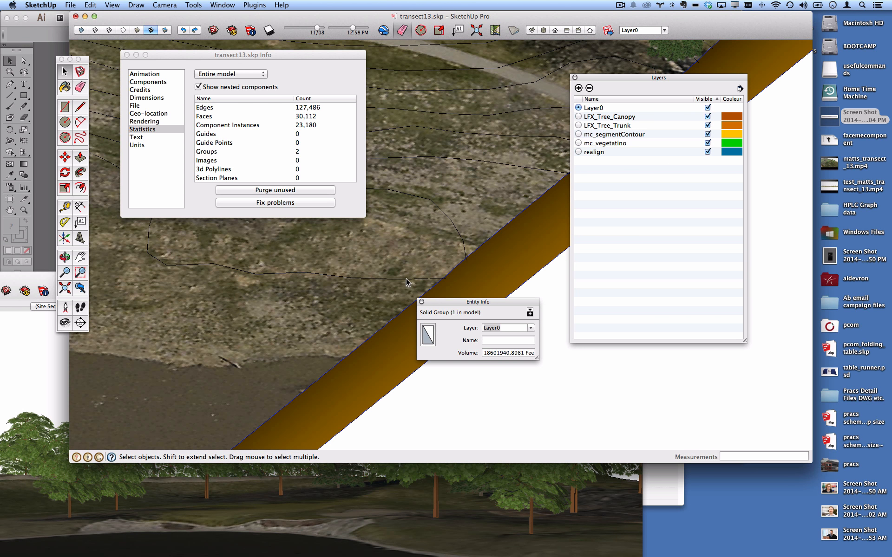
Select another contour segment and change the edge style so the contour lines display heavier
click(406, 280)
click(112, 5)
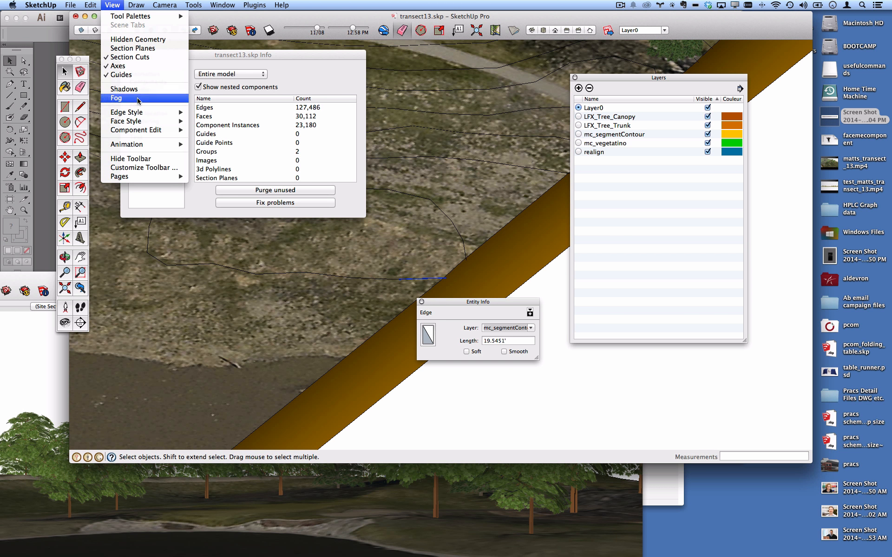
mouse_move(140, 112)
click(213, 134)
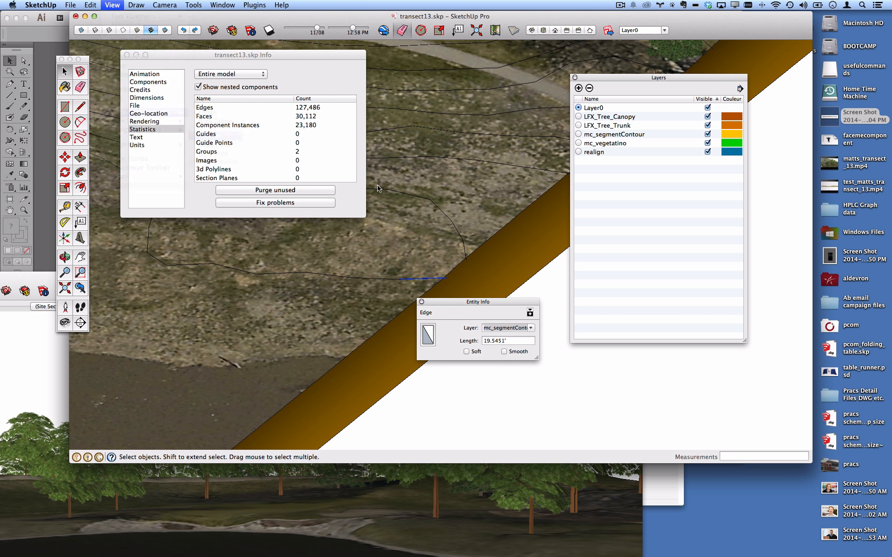
scroll(473, 262, up, 2)
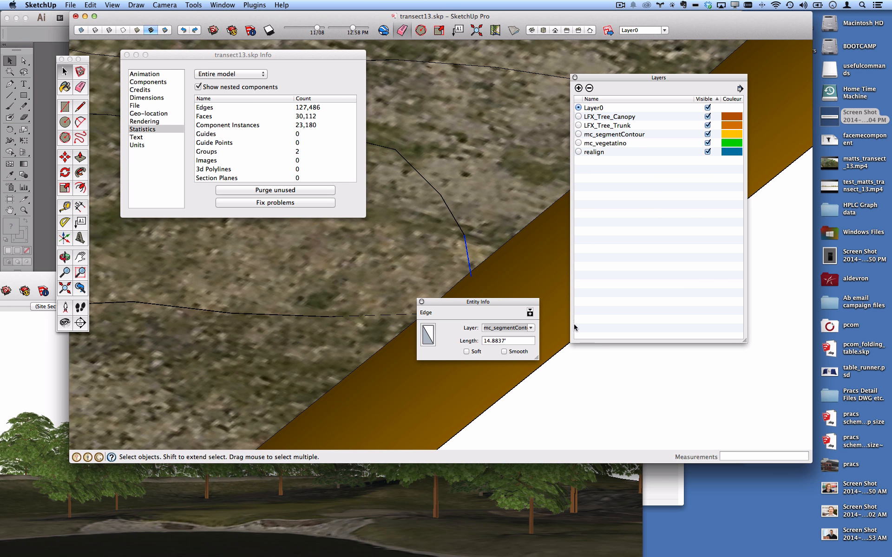
Select all edges on the same layer as the contour segment near the transect's cut edge
right_click(466, 239)
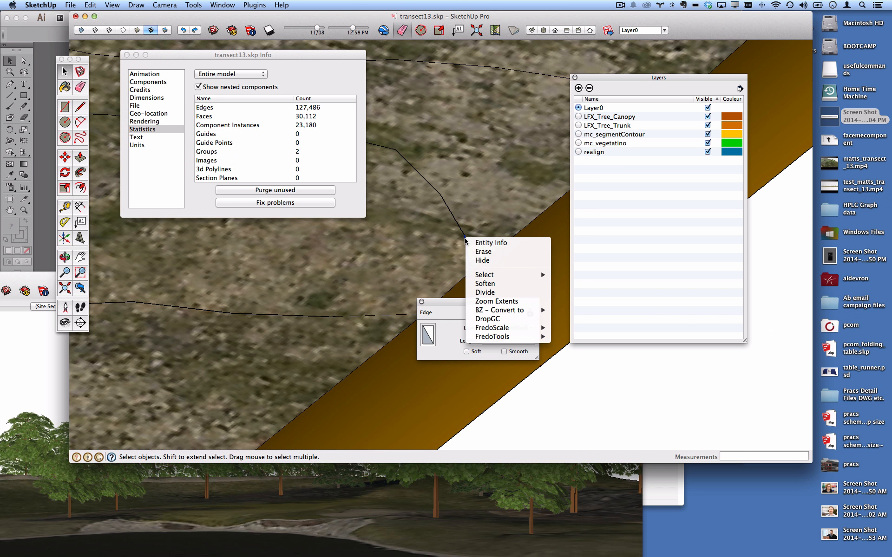
mouse_move(534, 275)
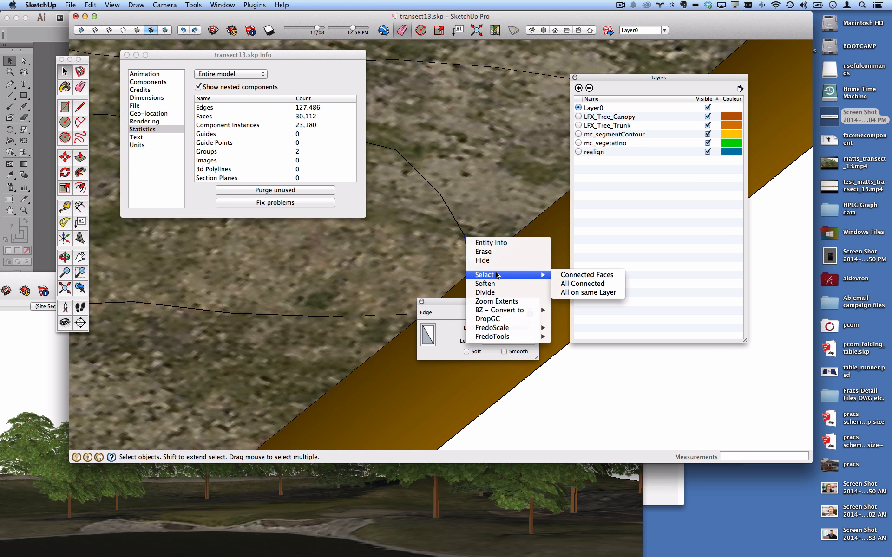
click(611, 293)
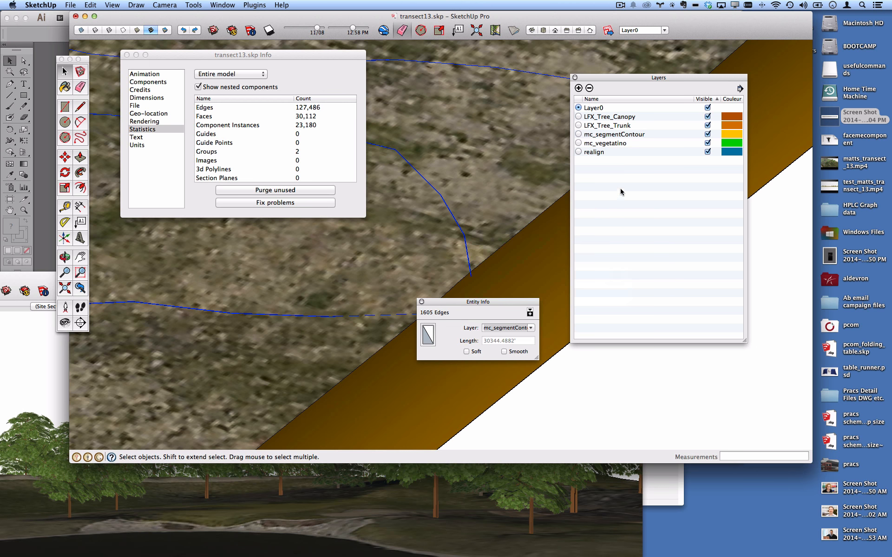
scroll(517, 185, down, 10)
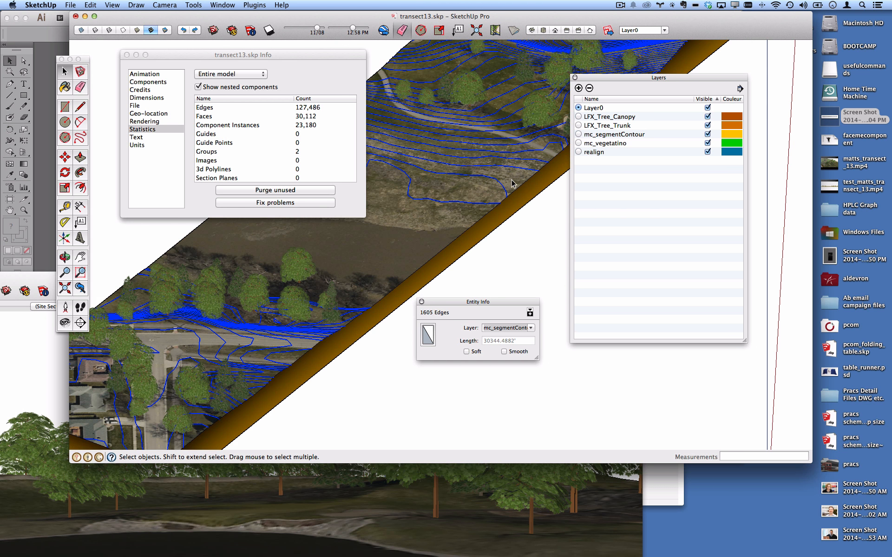
scroll(505, 190, down, 5)
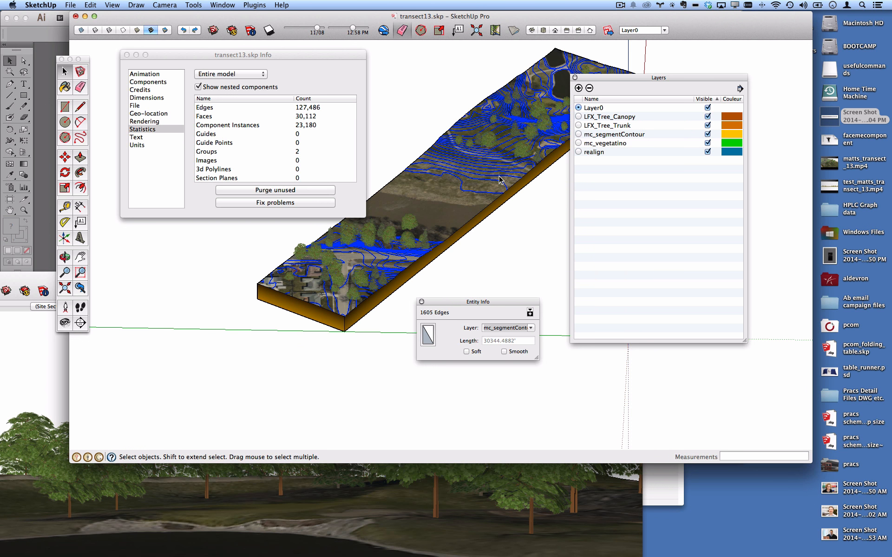
scroll(501, 179, up, 3)
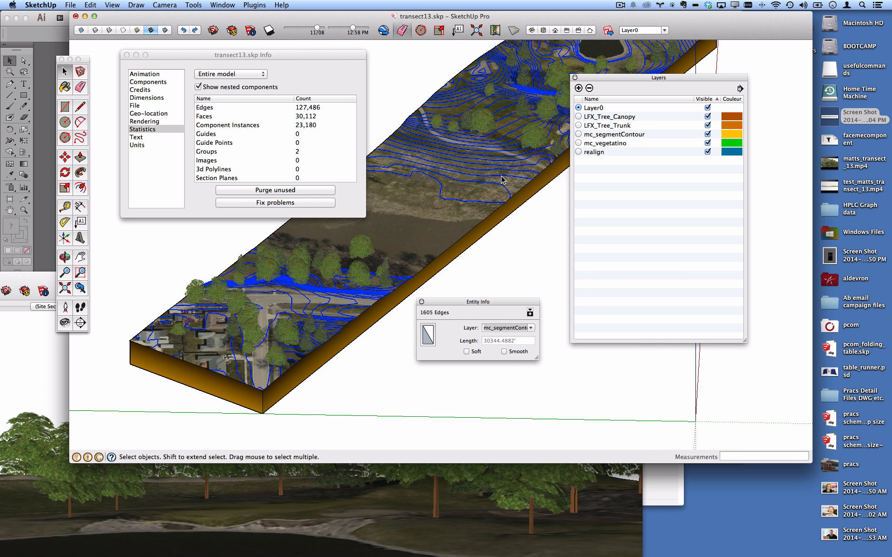
Add a new layer named contours
click(579, 89)
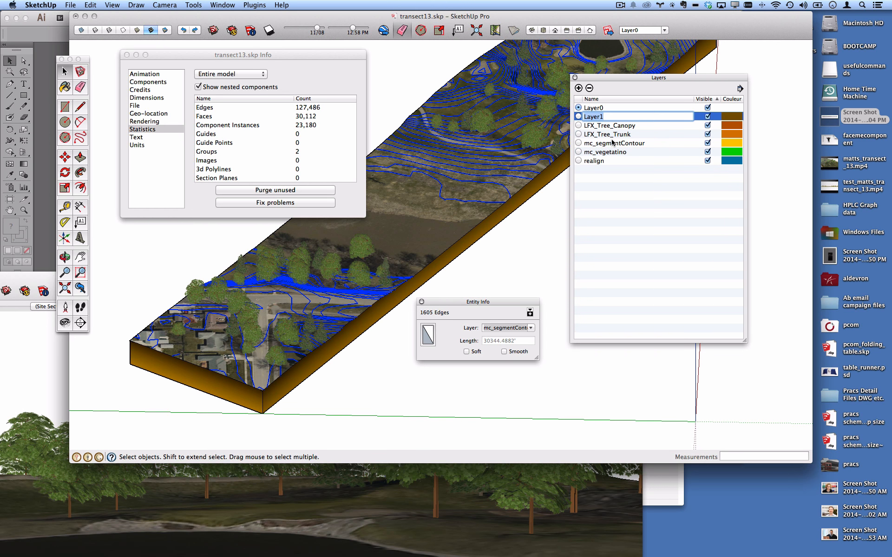
text(contours)
key(Return)
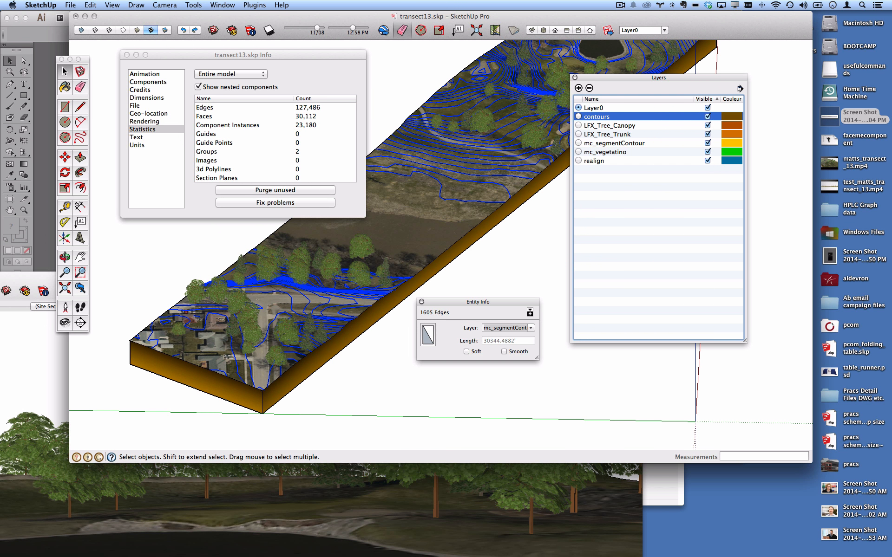
Assign the selected contour edges to the contours layer through Entity Info
right_click(498, 186)
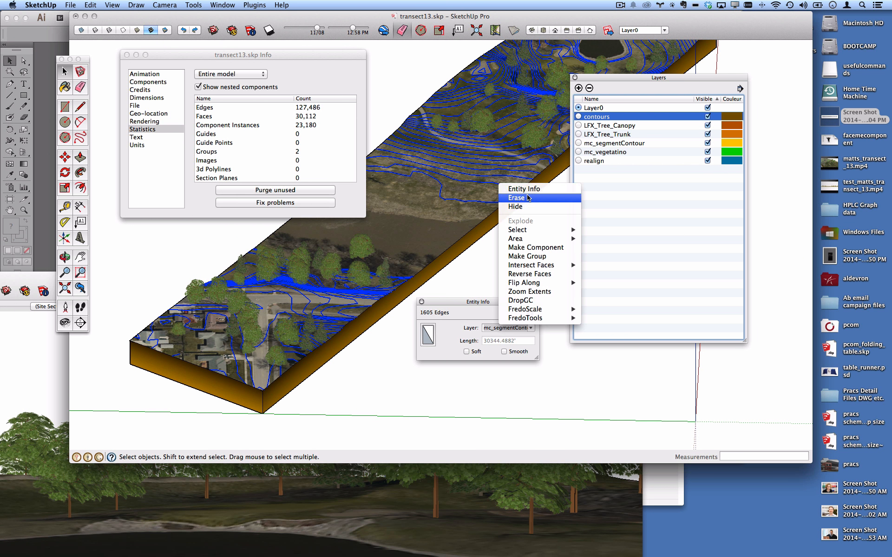
click(484, 304)
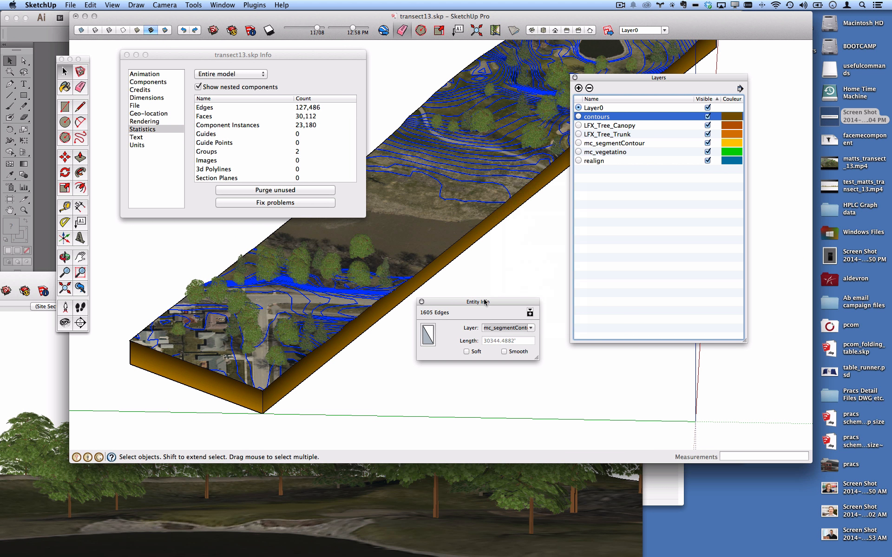
drag(486, 303, 487, 137)
click(531, 163)
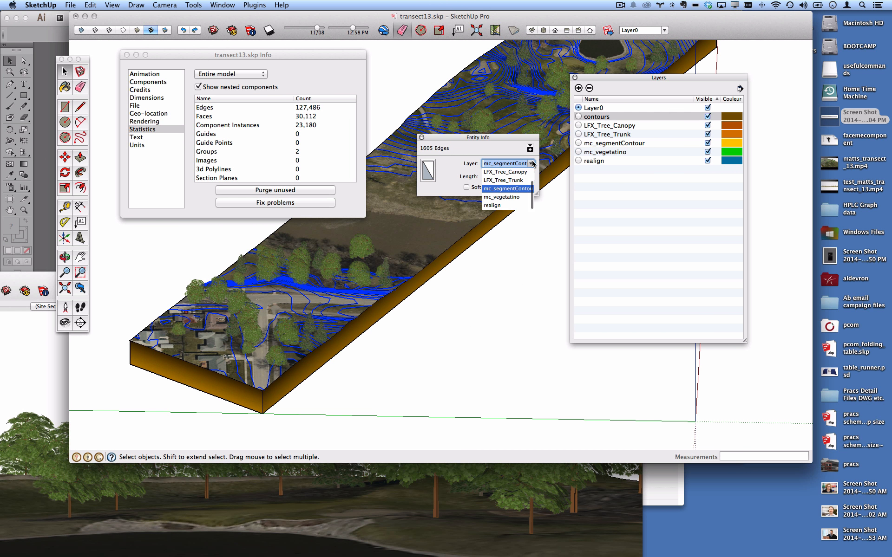
scroll(532, 176, up, 2)
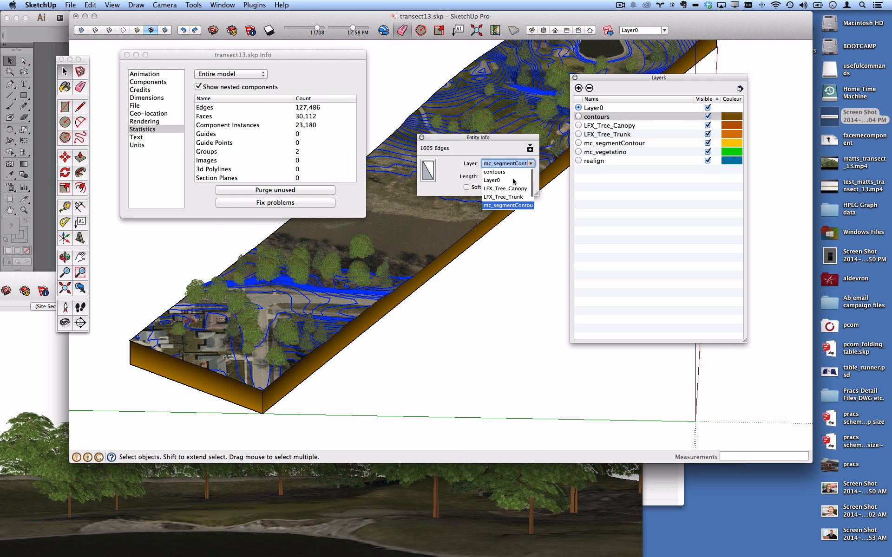
click(508, 172)
Deselect the edges and check the contours layer by turning its visibility off and on again
click(541, 250)
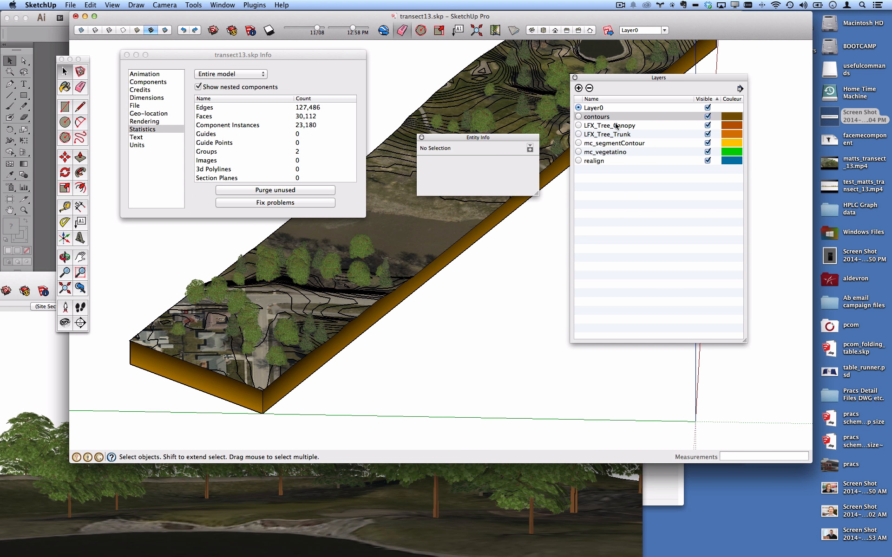
click(707, 116)
click(707, 116)
scroll(511, 134, up, 2)
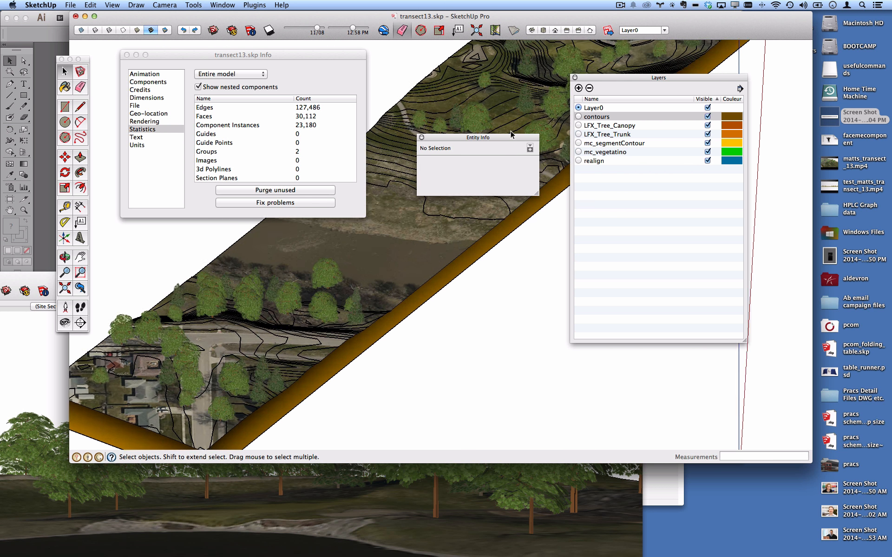
Select all edges on the same layer as the contour line near the transect's cut edge and make them into one group
scroll(505, 237, up, 3)
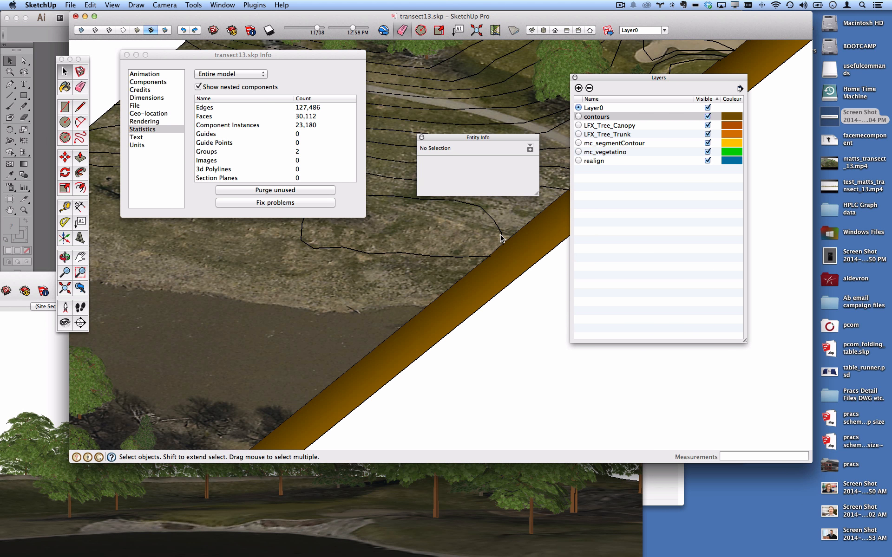
right_click(501, 238)
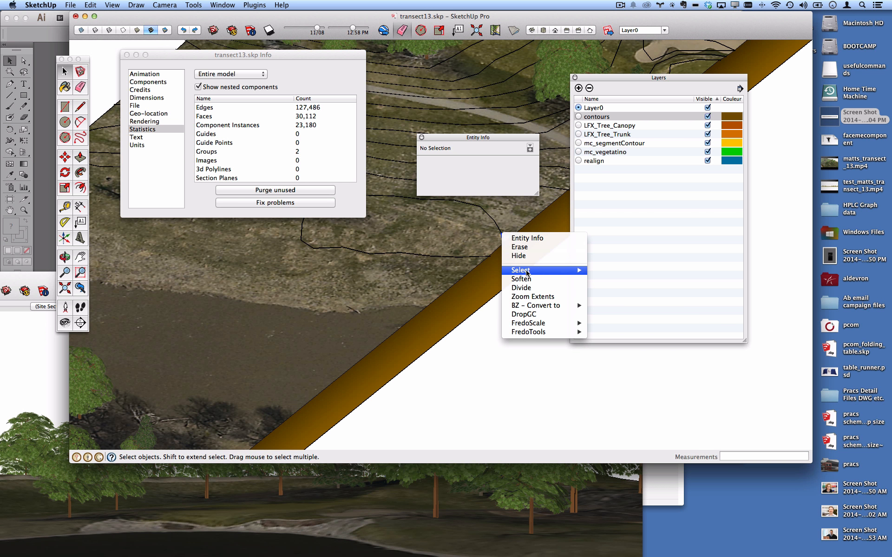
mouse_move(541, 272)
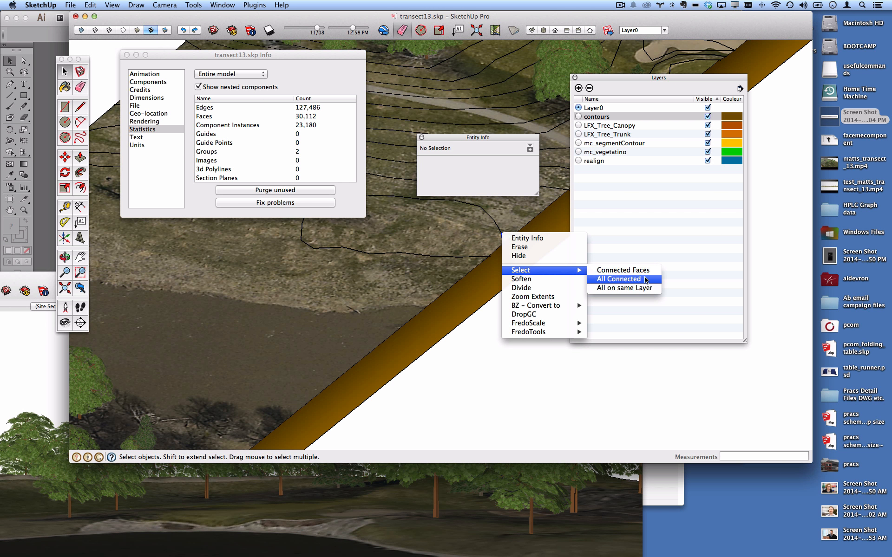
click(622, 288)
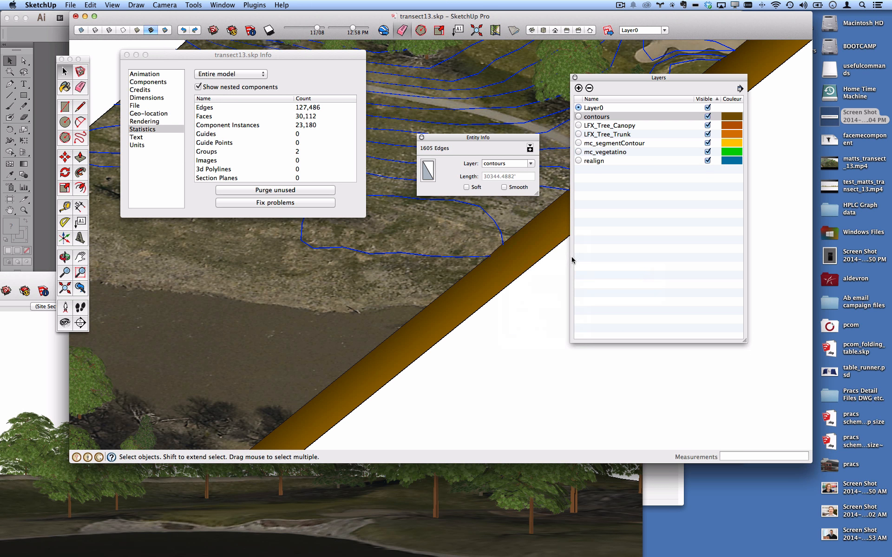
click(89, 4)
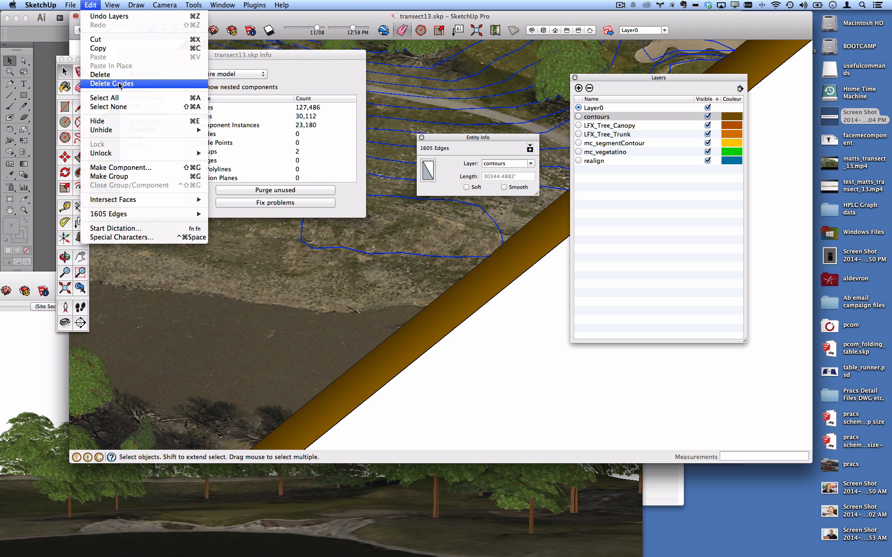
click(131, 176)
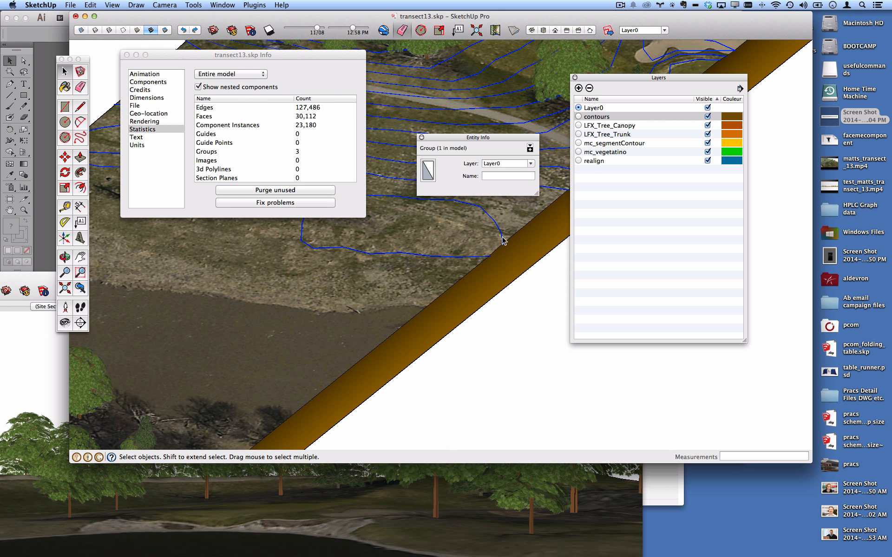
scroll(500, 231, down, 2)
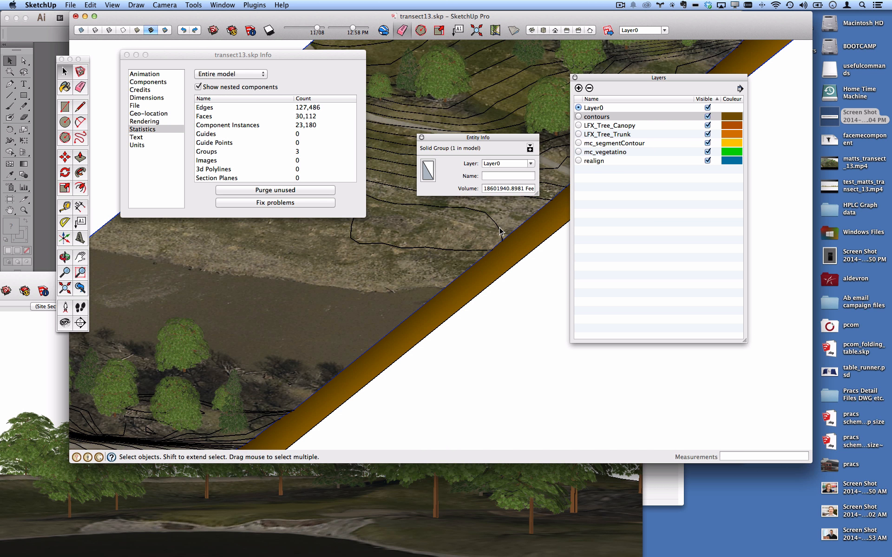
click(496, 227)
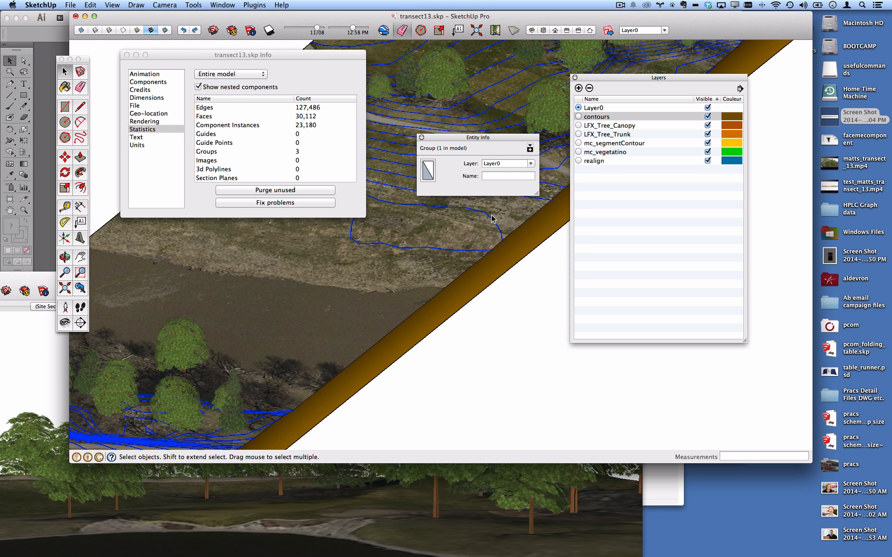
Check what belongs to Layer0 by making contours the current layer and hiding Layer0, and restore Layer0 as visible and current
click(707, 107)
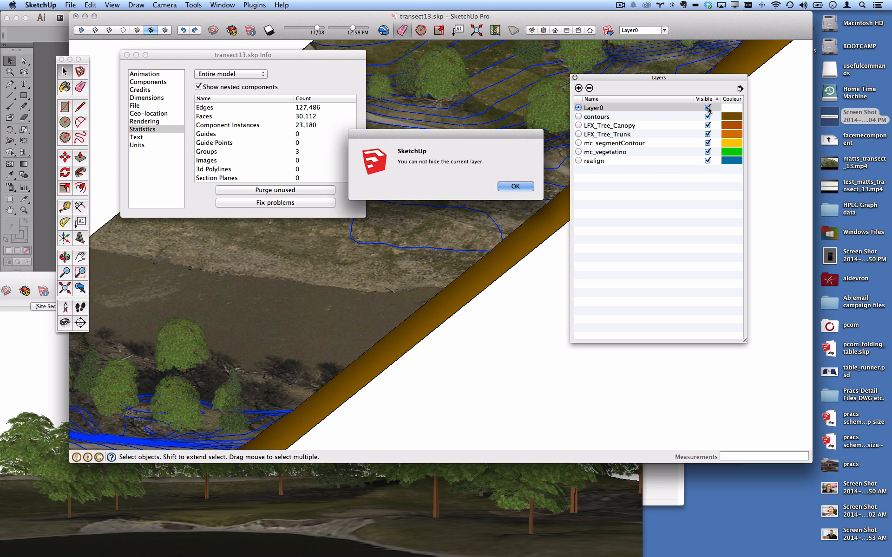
click(515, 186)
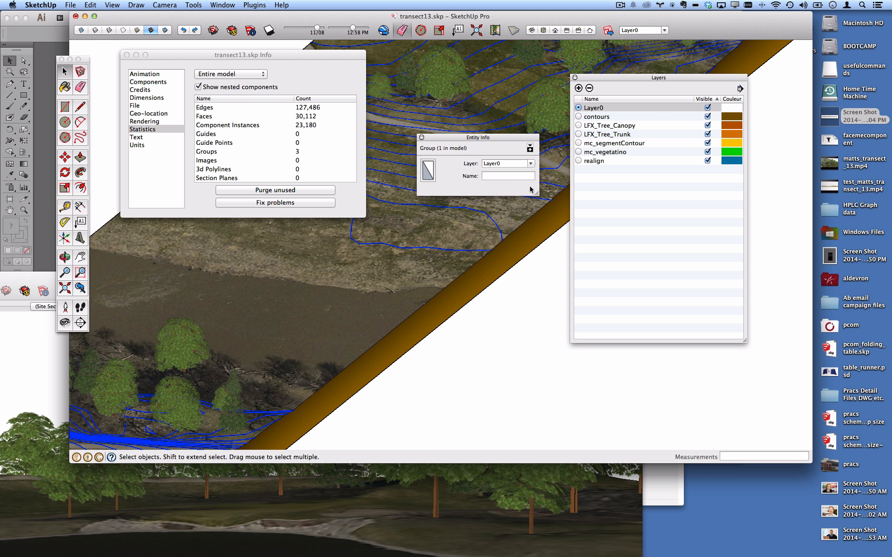
click(578, 116)
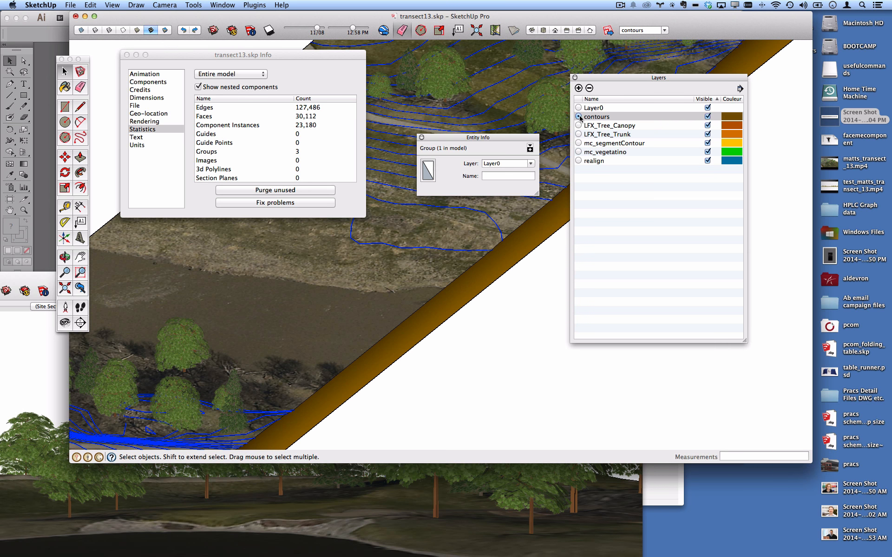
click(707, 108)
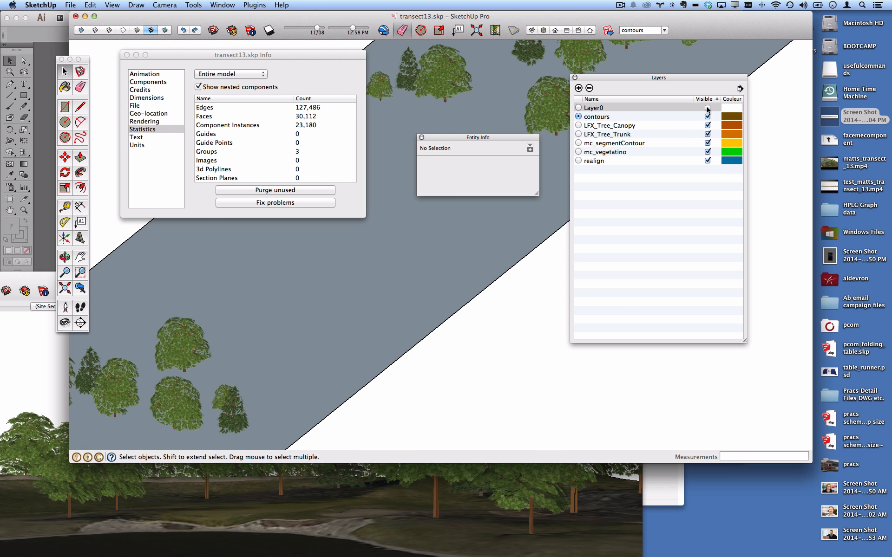
click(707, 108)
click(708, 108)
scroll(456, 227, down, 4)
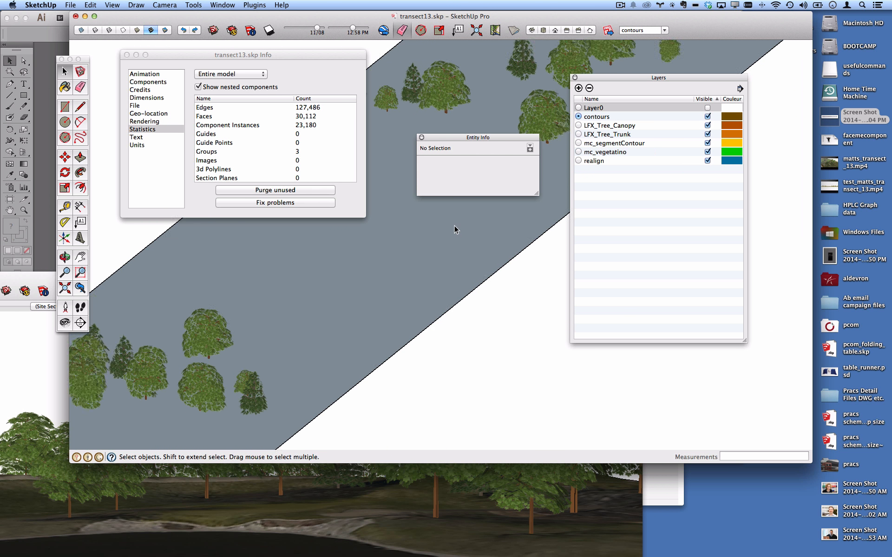
scroll(388, 279, down, 3)
middle_drag(389, 279, 511, 297)
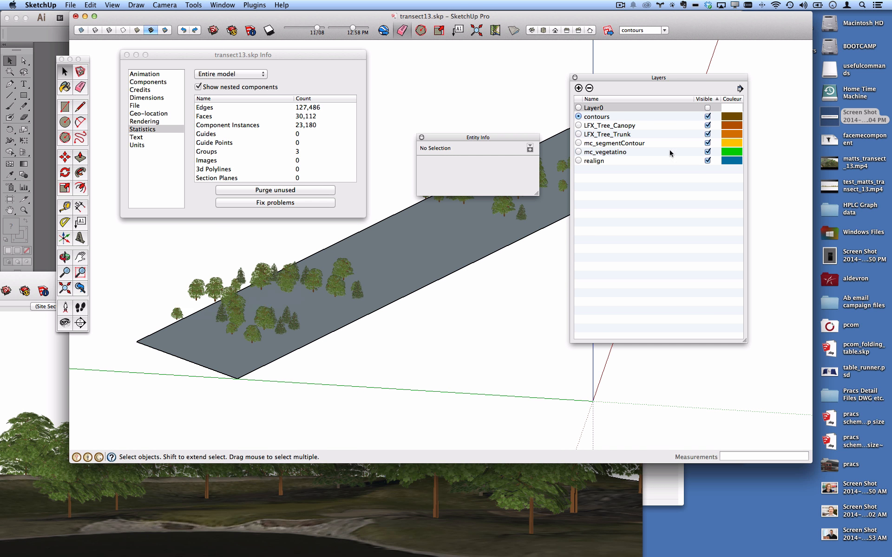
click(707, 107)
click(579, 107)
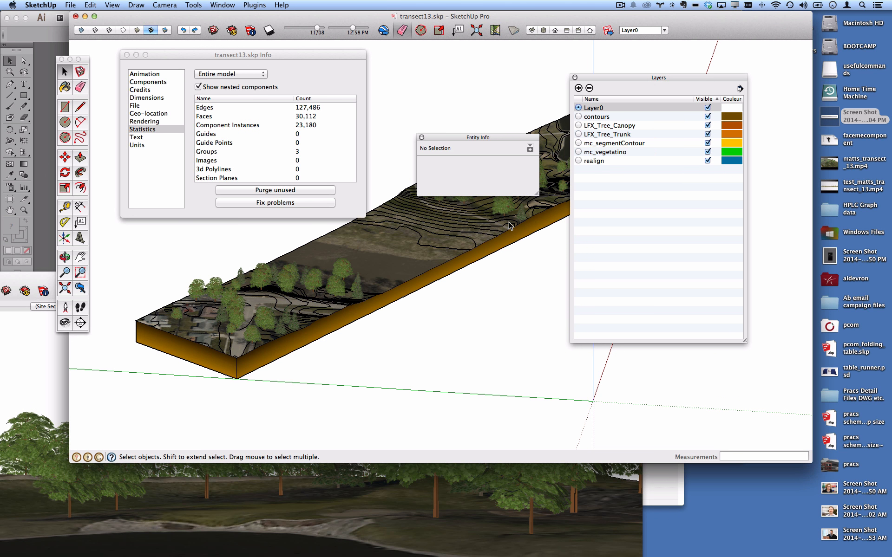
Open the transect group for editing and inspect the layer of its side faces, top surface and front corner edge
scroll(443, 253, up, 3)
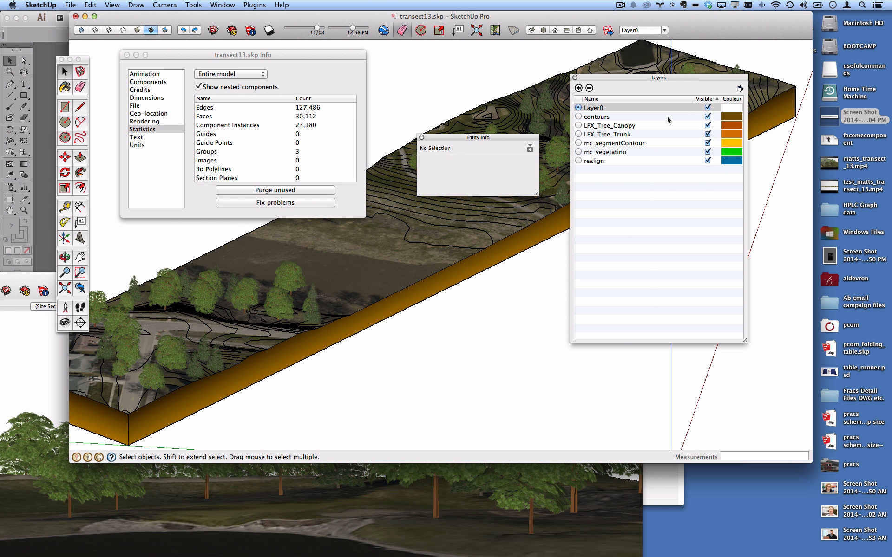
click(477, 251)
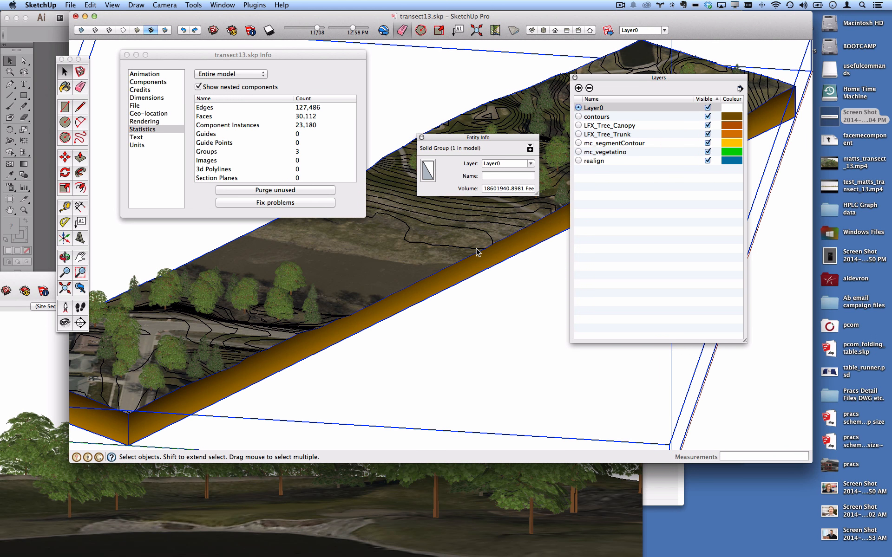
double_click(476, 249)
scroll(476, 249, up, 4)
scroll(476, 250, down, 8)
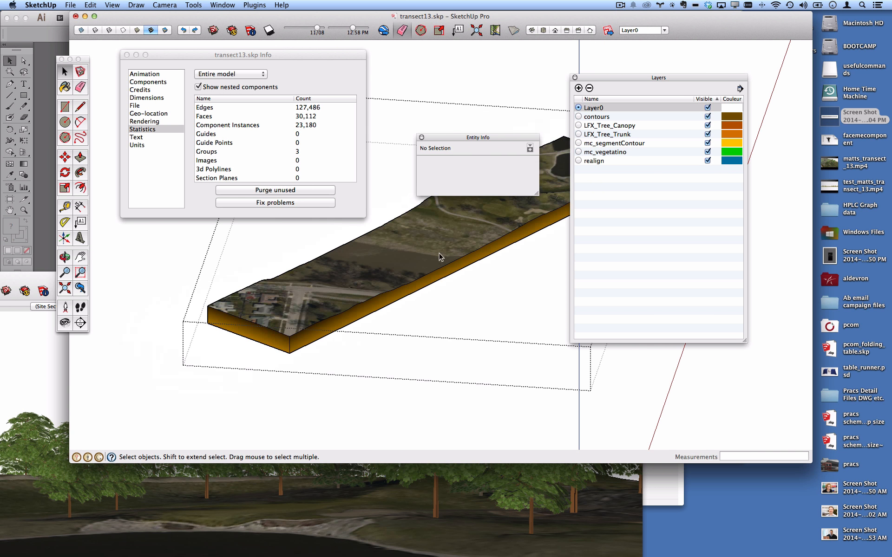
click(404, 284)
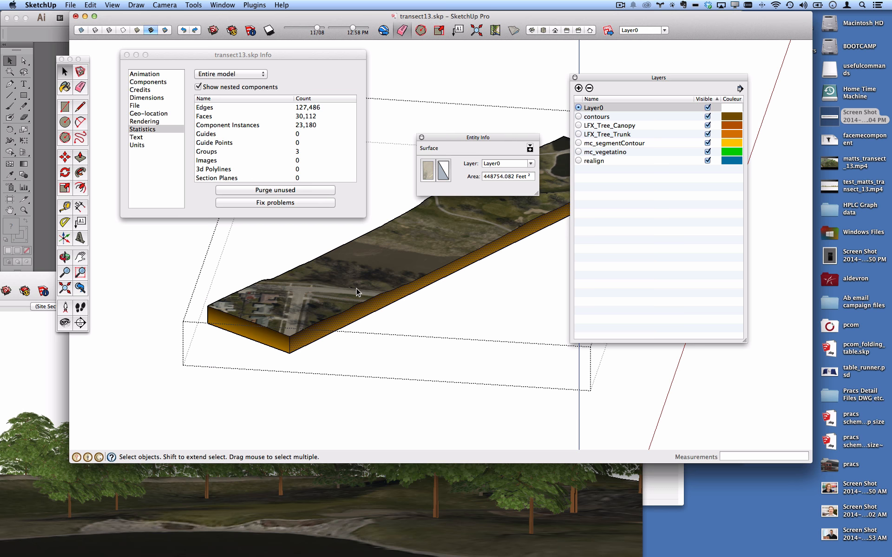
click(275, 337)
click(314, 307)
click(317, 327)
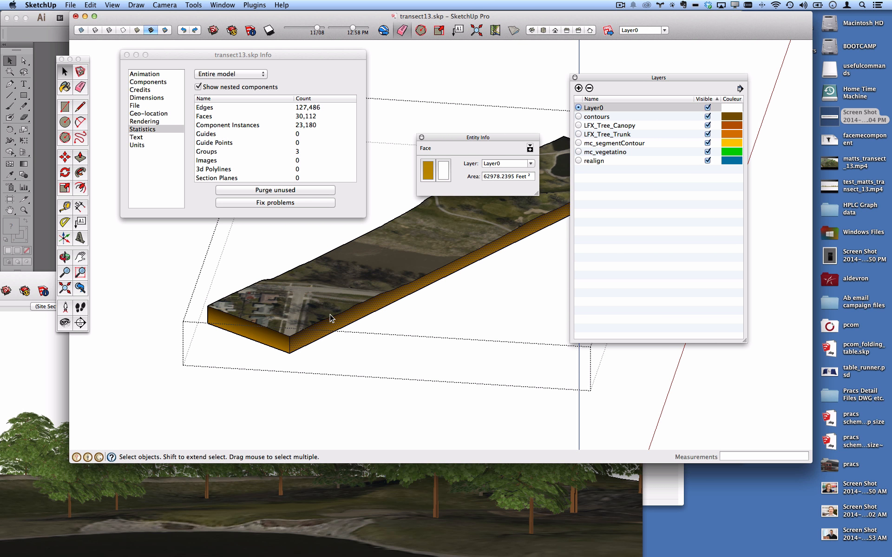
click(325, 298)
click(292, 346)
click(290, 346)
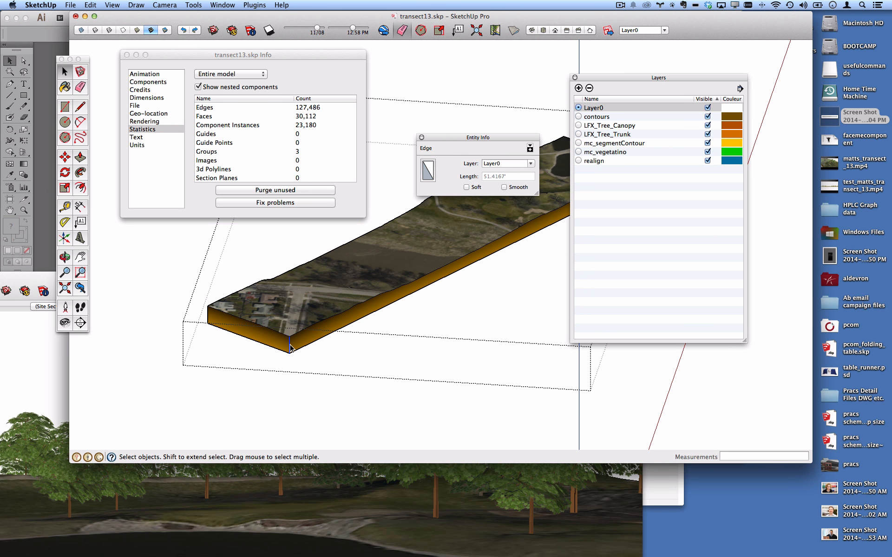
Inspect the transect's long side face with its bounding edges, its connected geometry and its top surface, and close the group
double_click(373, 310)
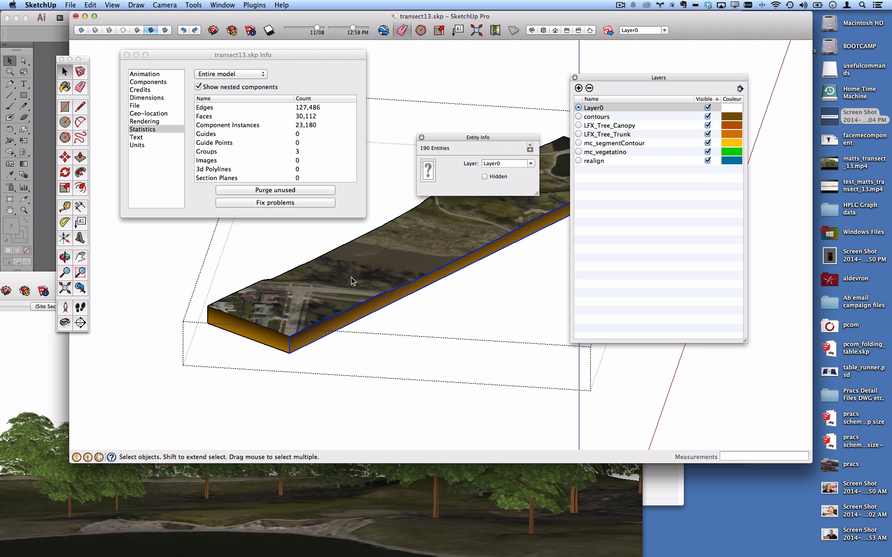
scroll(399, 278, down, 3)
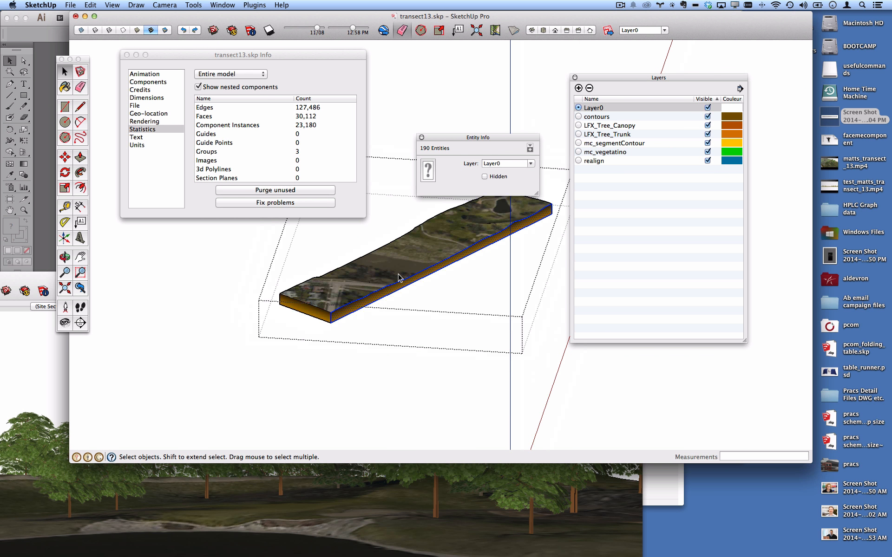
triple_click(399, 277)
click(507, 287)
click(436, 253)
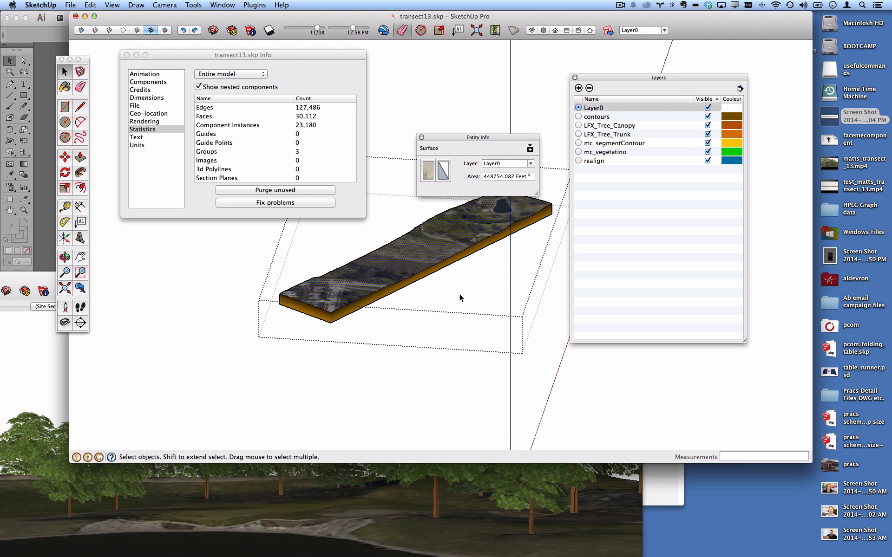
click(213, 270)
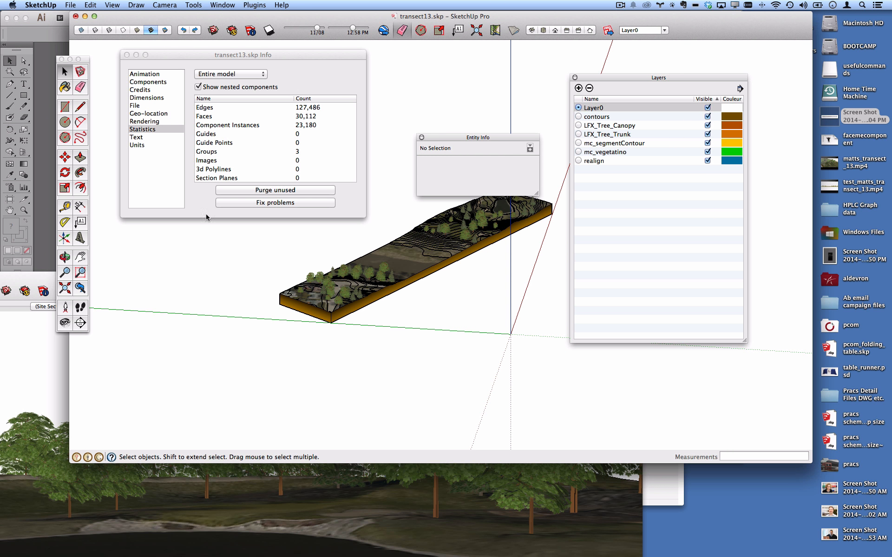
Select the transect group, consult the layer list of the transect_with_scenes model for reference, and return to the transect13 model
click(390, 291)
scroll(388, 279, up, 3)
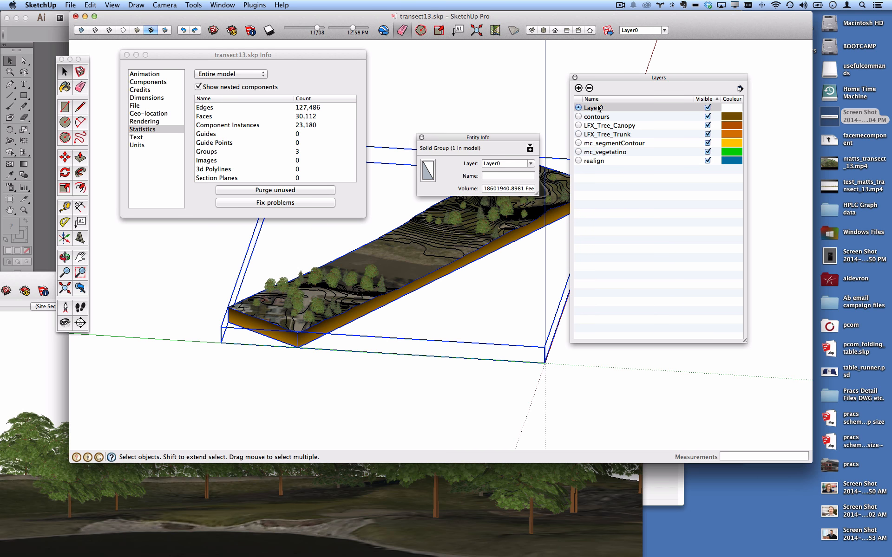
click(38, 274)
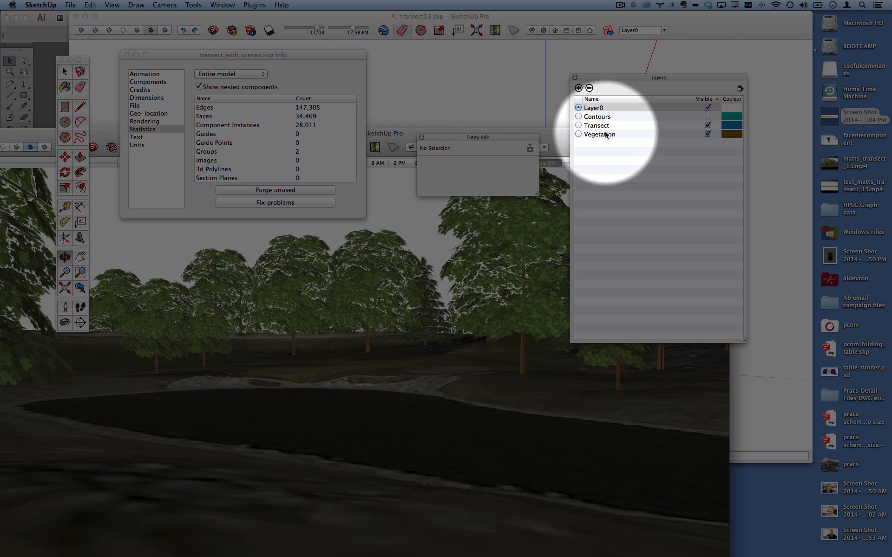
click(527, 131)
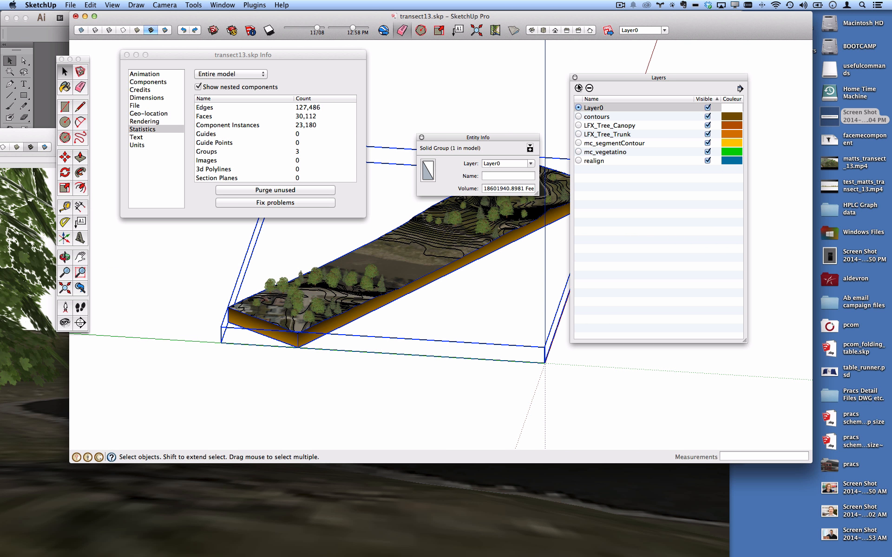
Add a new layer named transect
click(579, 87)
text(transe)
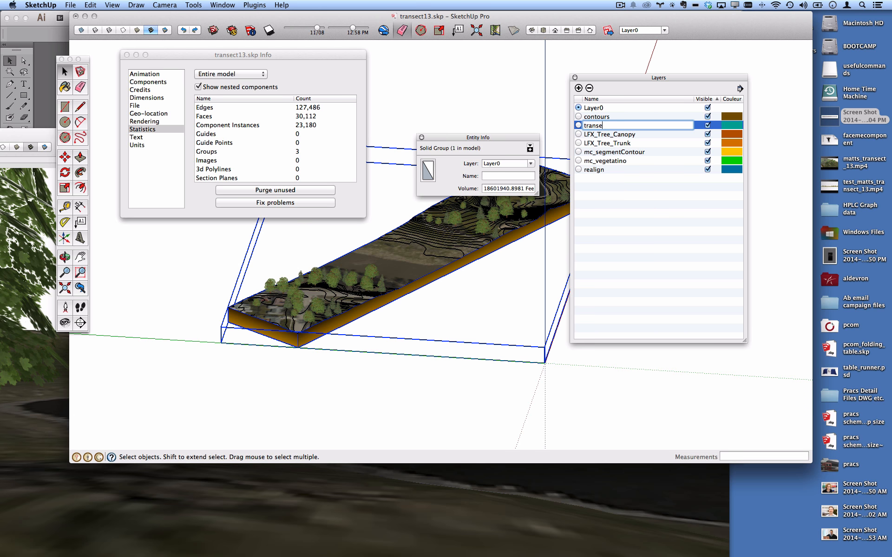
text(ct)
key(Return)
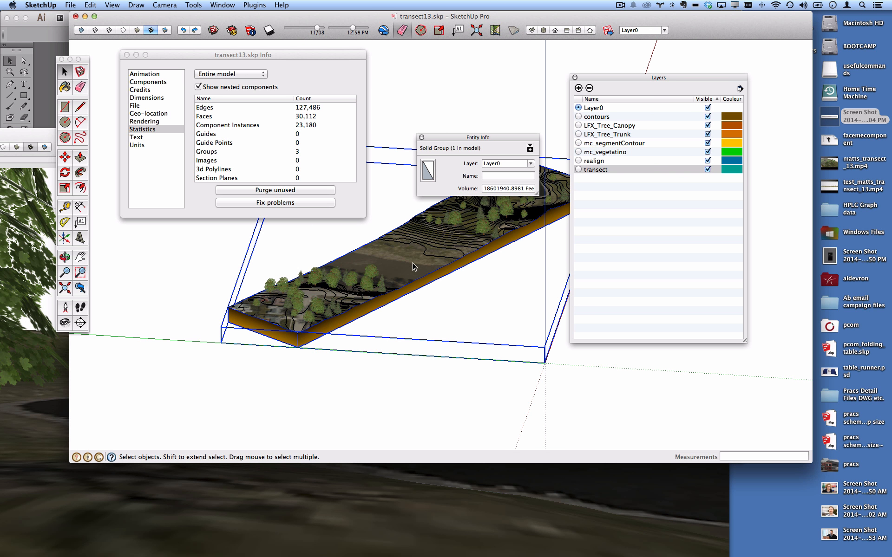
Assign the selected transect group to the transect layer, deselect it, and move Entity Info clear of the model
click(530, 163)
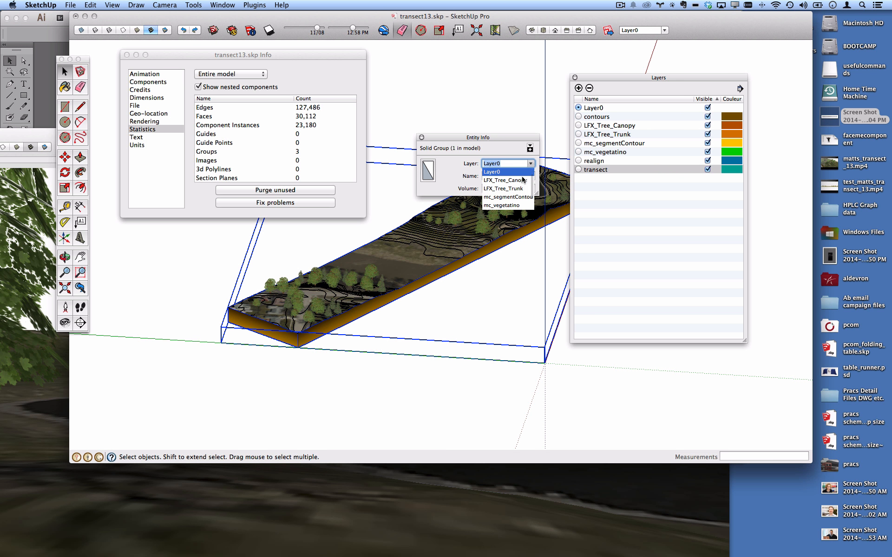
scroll(503, 200, down, 2)
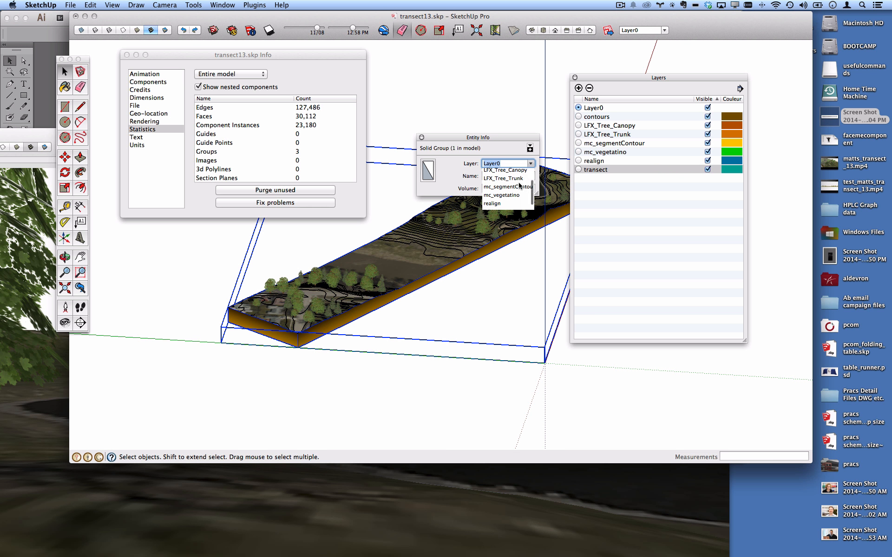
click(503, 206)
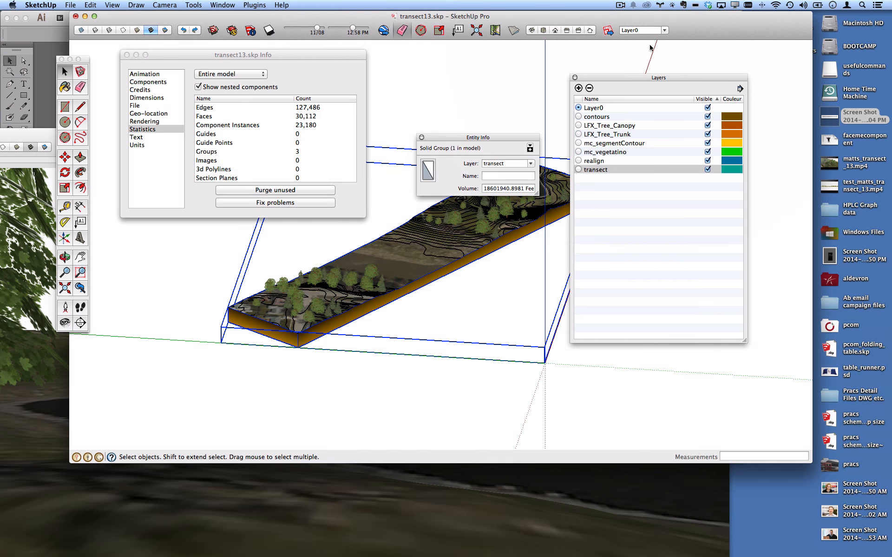
click(526, 102)
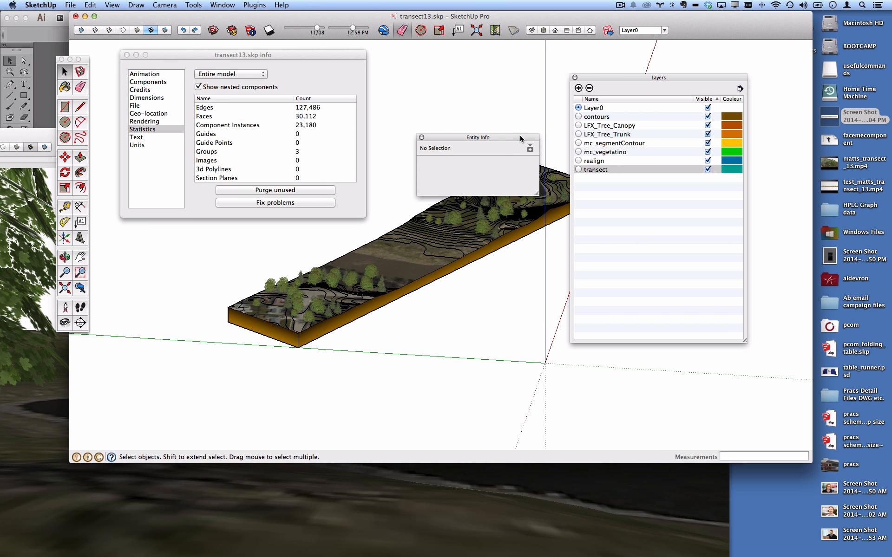
drag(520, 135, 517, 80)
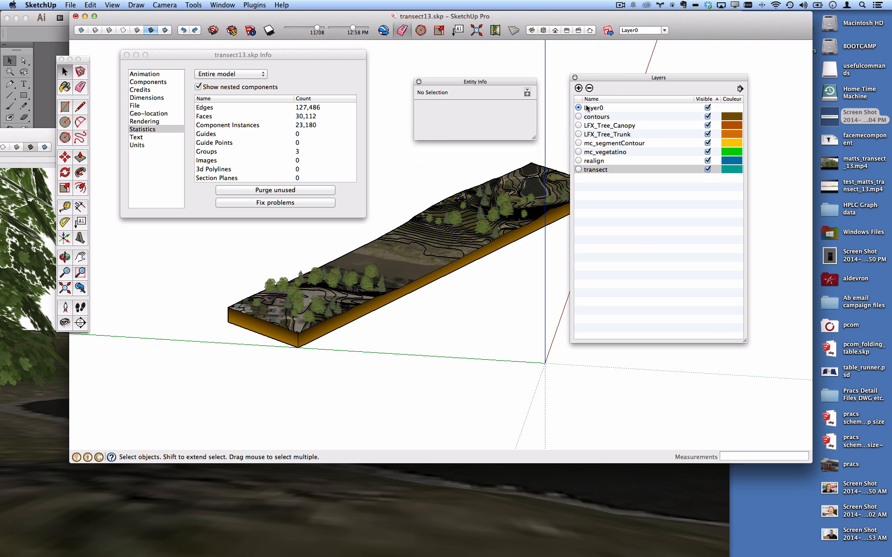
Hide the transect layer, then unlock and delete the flat rectangular group lying beneath the contours and trees
click(707, 170)
middle_drag(476, 273, 431, 281)
click(431, 281)
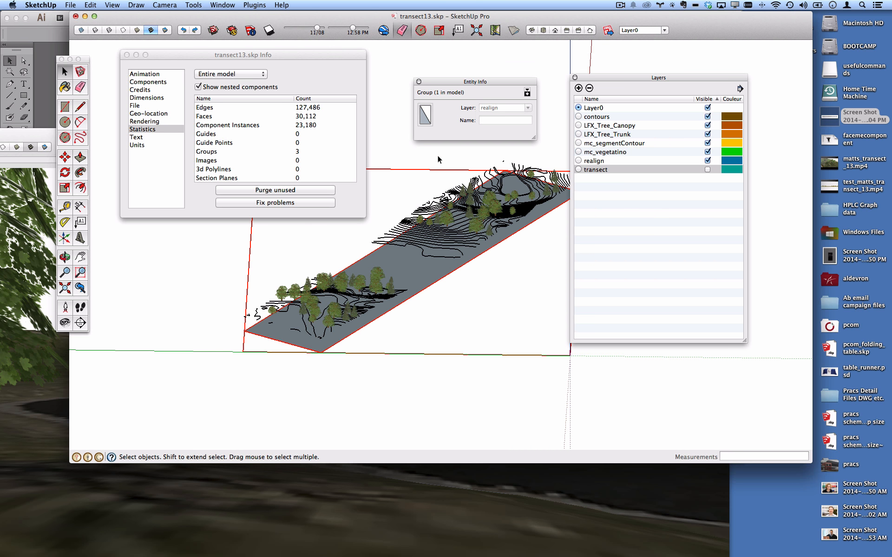
click(446, 248)
click(433, 277)
right_click(433, 278)
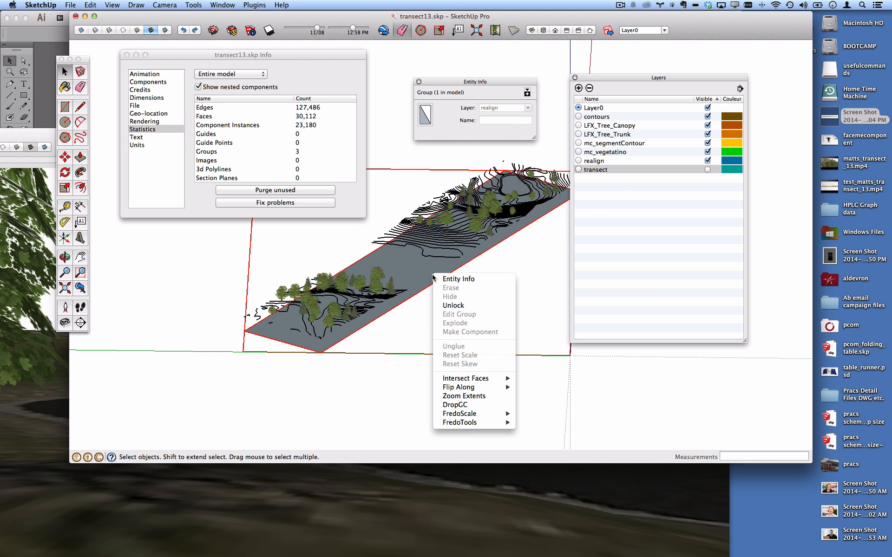
click(453, 306)
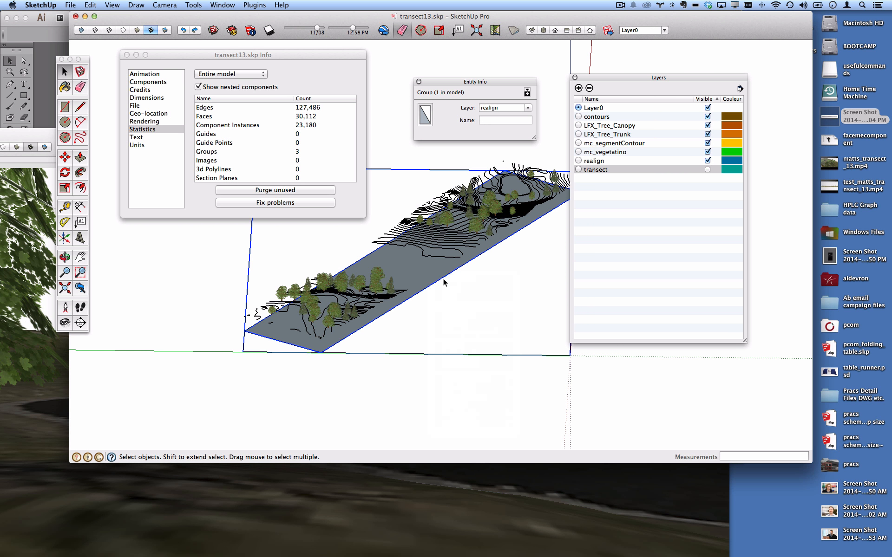
key(Delete)
scroll(463, 272, down, 1)
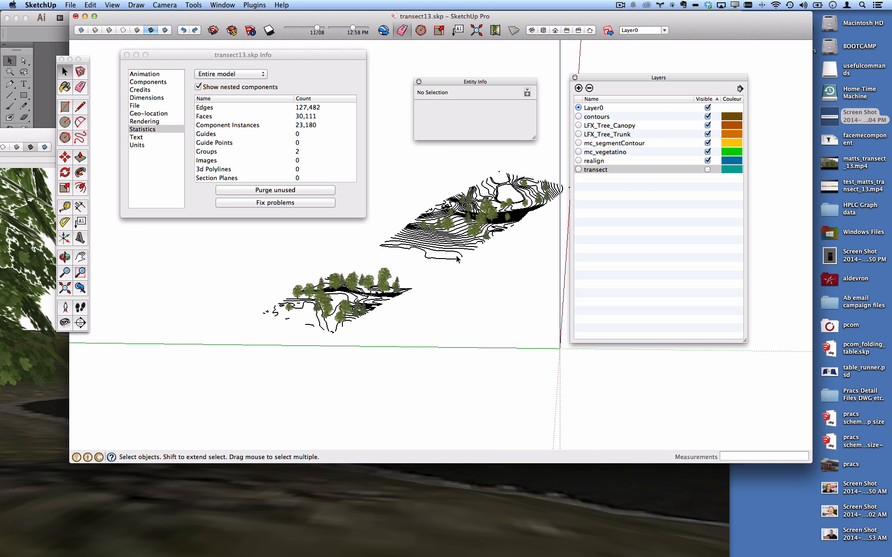
Open the contour group for editing, check the component-edit options for hiding the rest of the model, and close Model Info
click(456, 259)
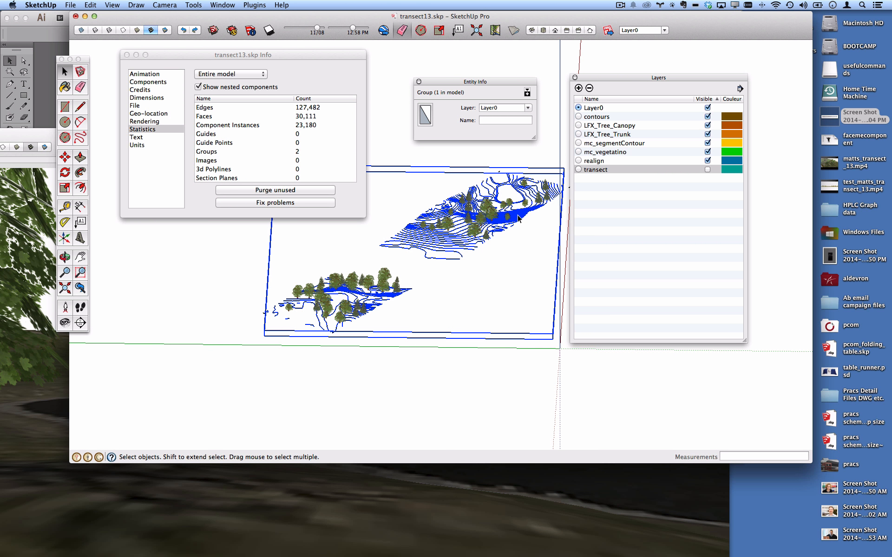
double_click(519, 216)
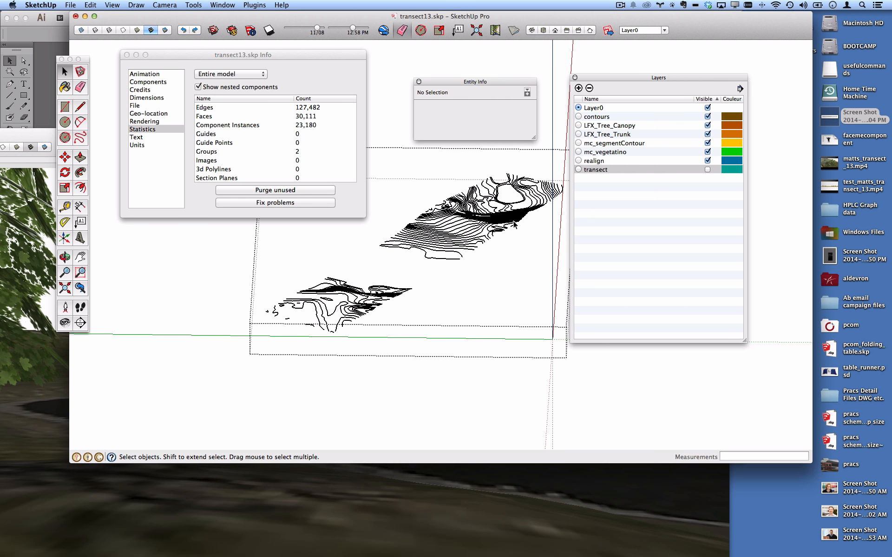
click(165, 5)
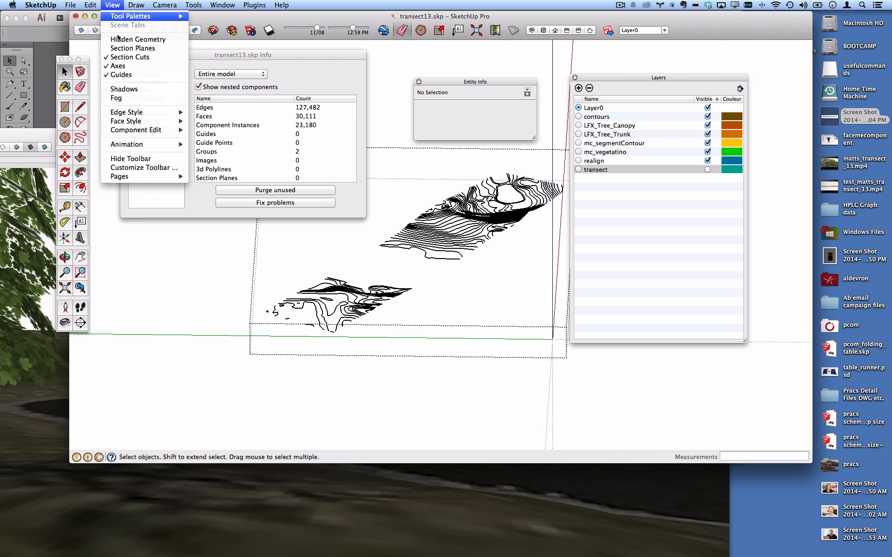
mouse_move(148, 130)
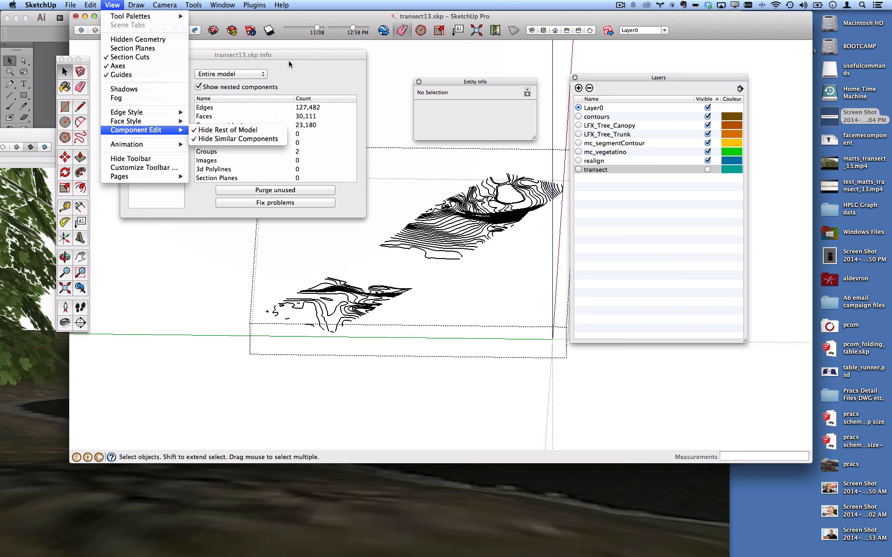
drag(294, 60, 333, 93)
click(165, 87)
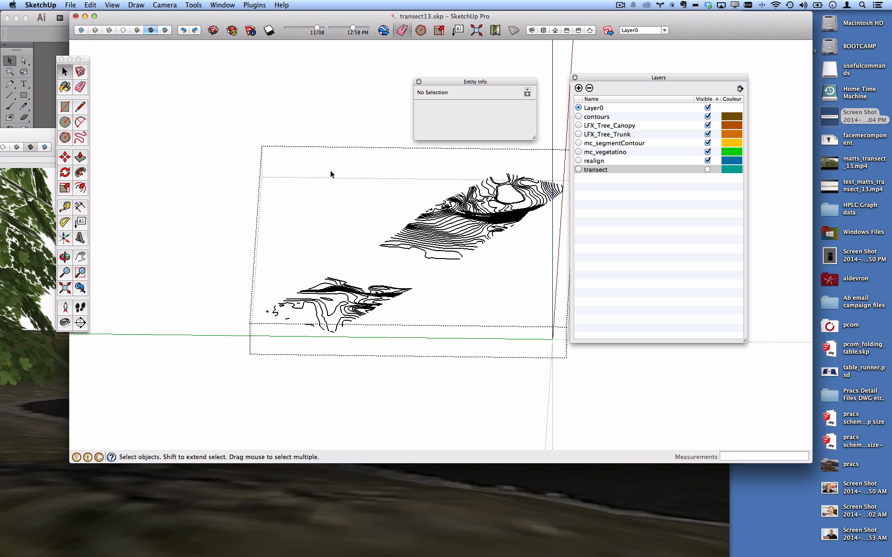
Assign all the contour edges inside the group to Layer0 and close the group
triple_click(503, 214)
key(super+a)
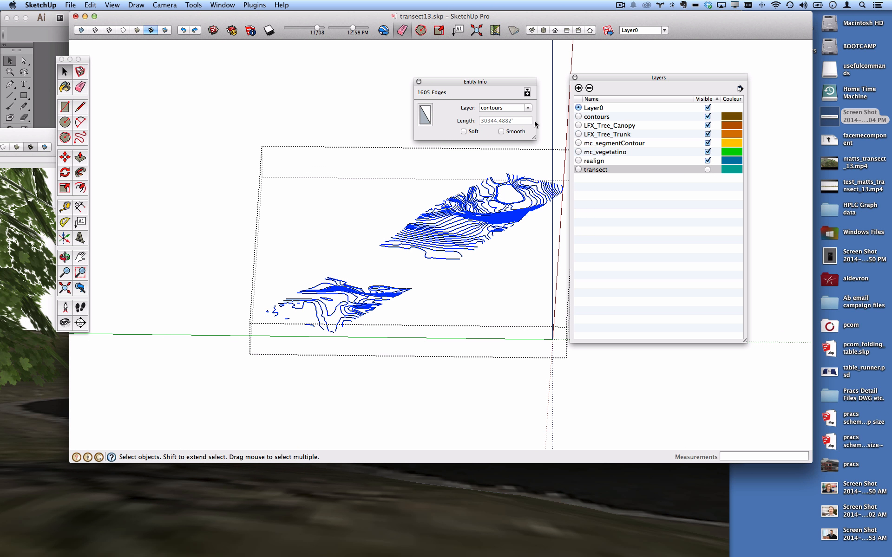
click(530, 110)
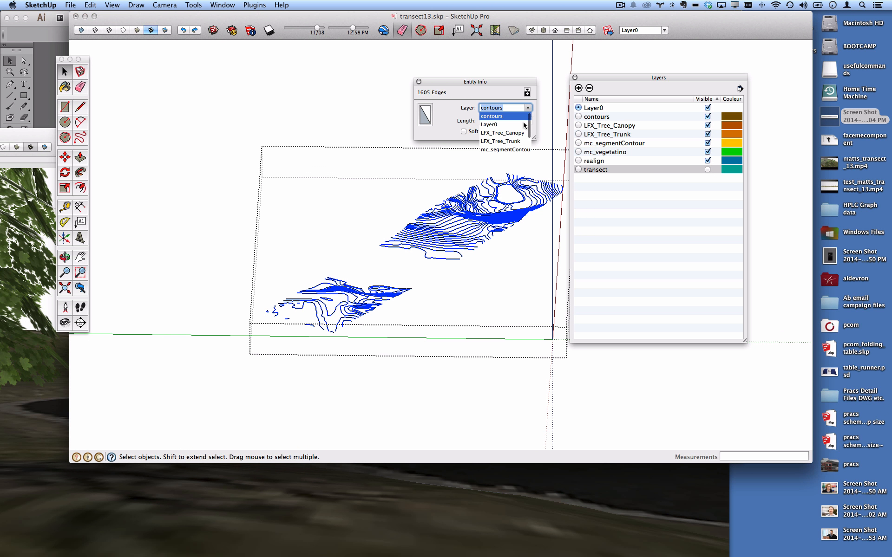
click(490, 124)
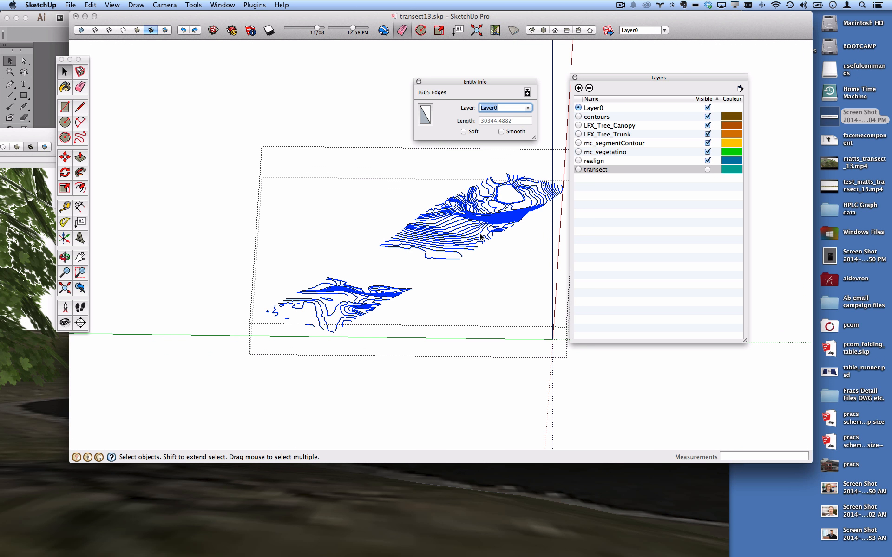
click(390, 135)
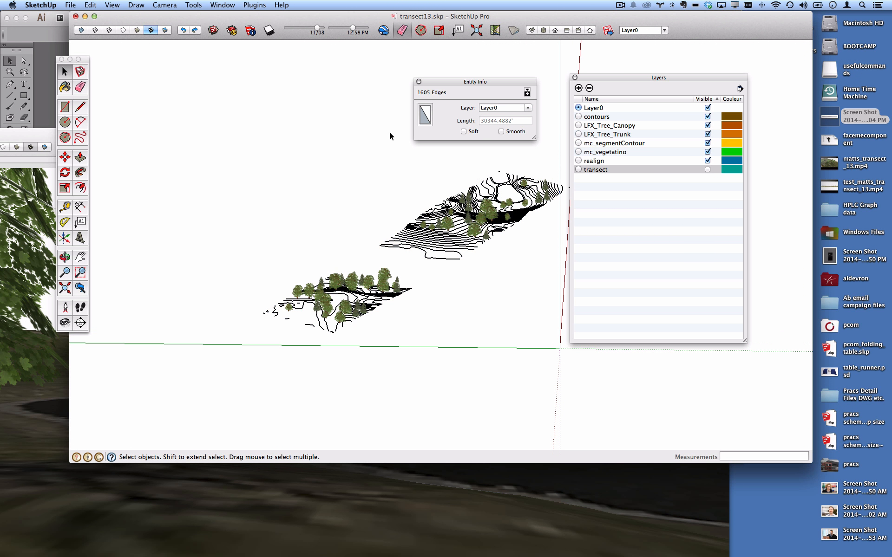
Assign the contour group itself to the contours layer and deselect it
click(527, 213)
click(531, 108)
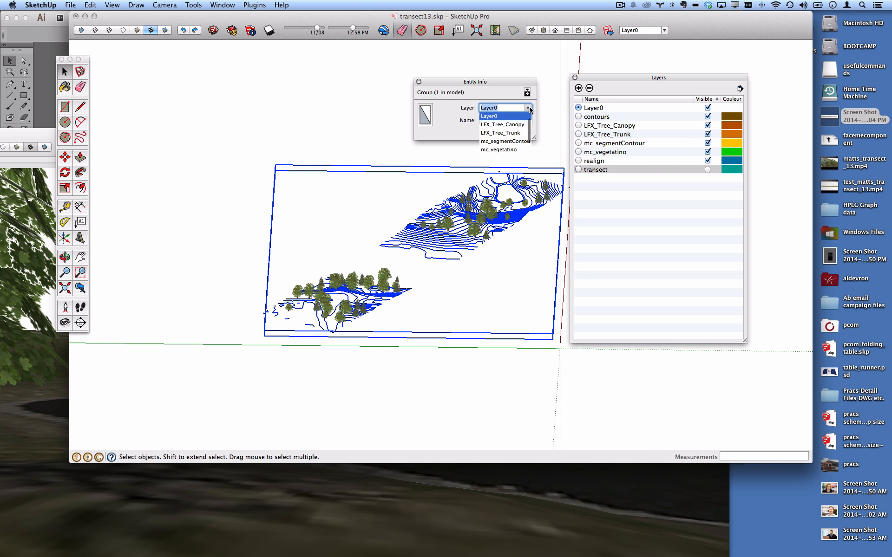
scroll(520, 137, down, 2)
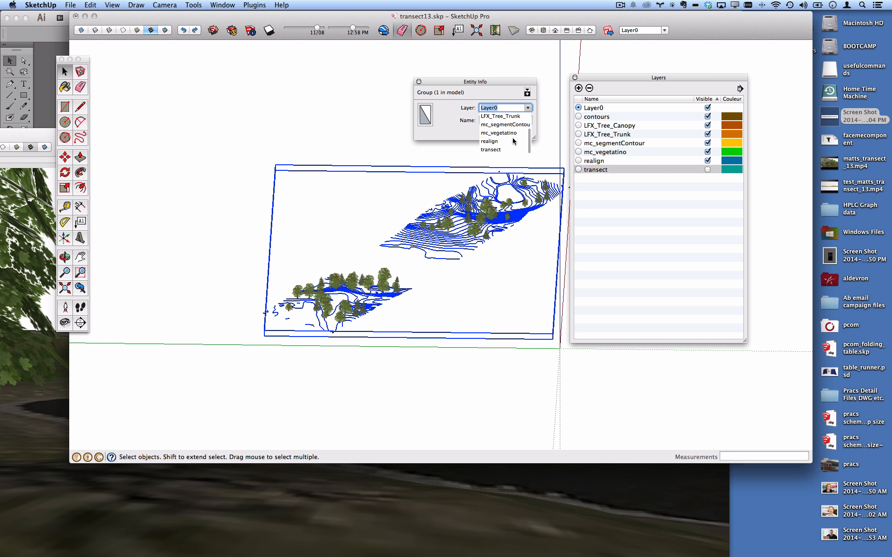
scroll(515, 138, up, 3)
click(492, 116)
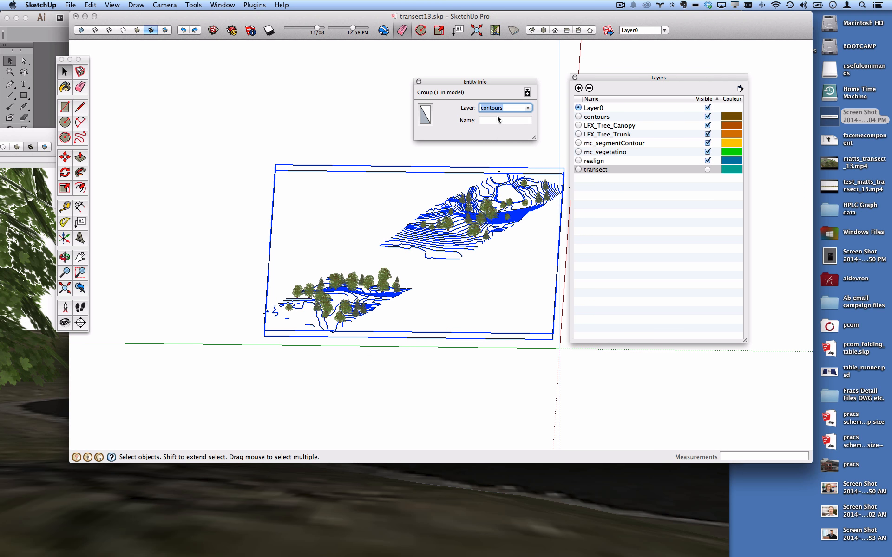
click(398, 113)
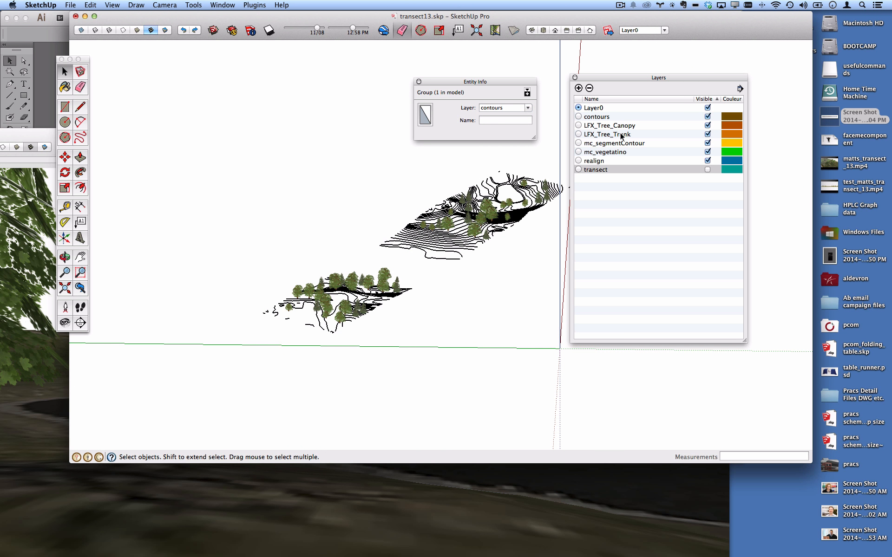
Hide the contours layer to isolate the vegetation
click(708, 117)
middle_drag(414, 253, 360, 242)
scroll(359, 239, up, 5)
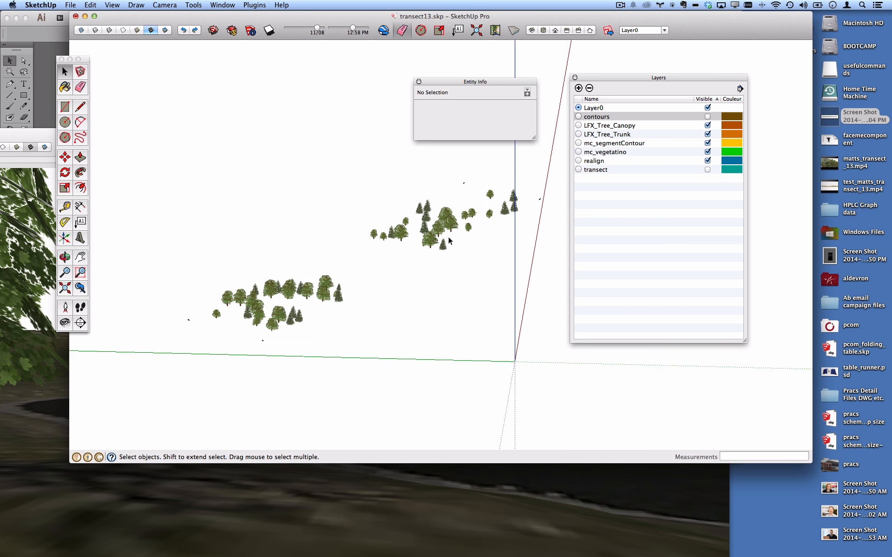
drag(0, 157, 0, 153)
click(367, 170)
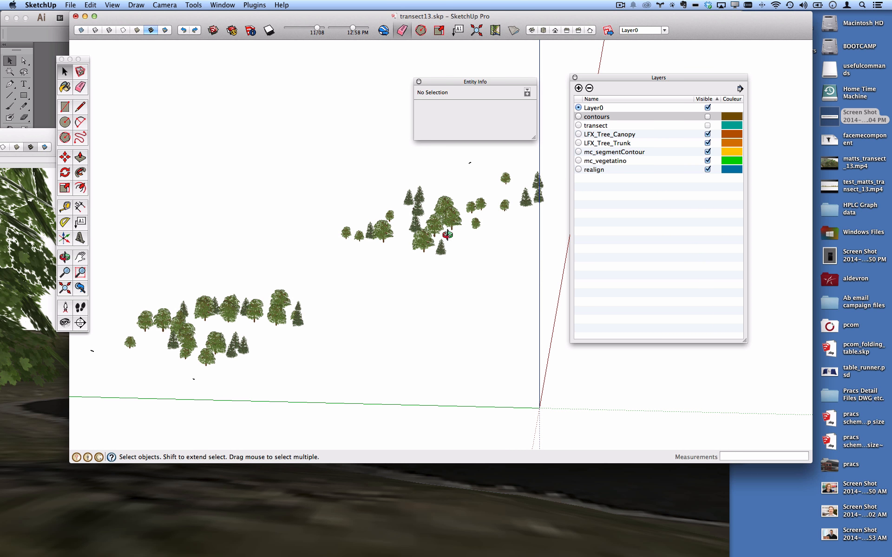
Select a maple tree to check which layer the vegetation is on, and examine the trees up close
click(616, 163)
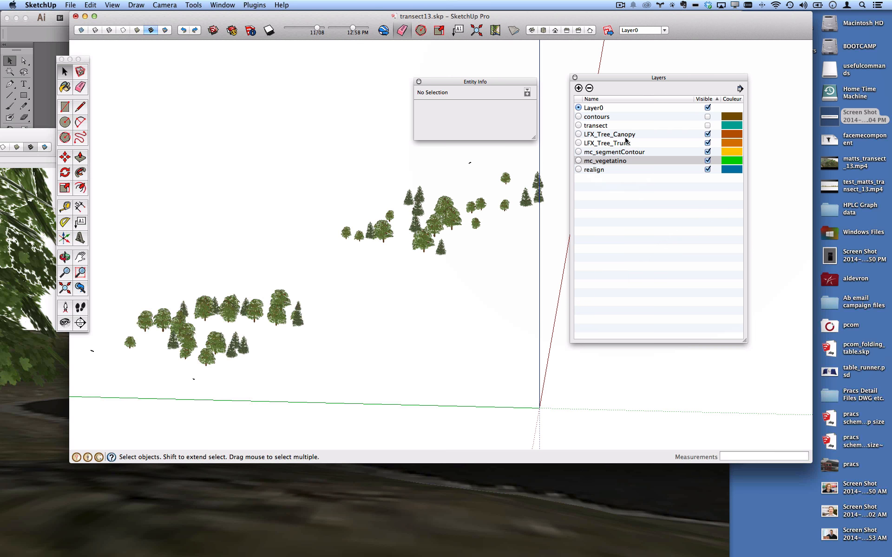
click(452, 217)
middle_drag(452, 218, 315, 279)
scroll(112, 295, up, 5)
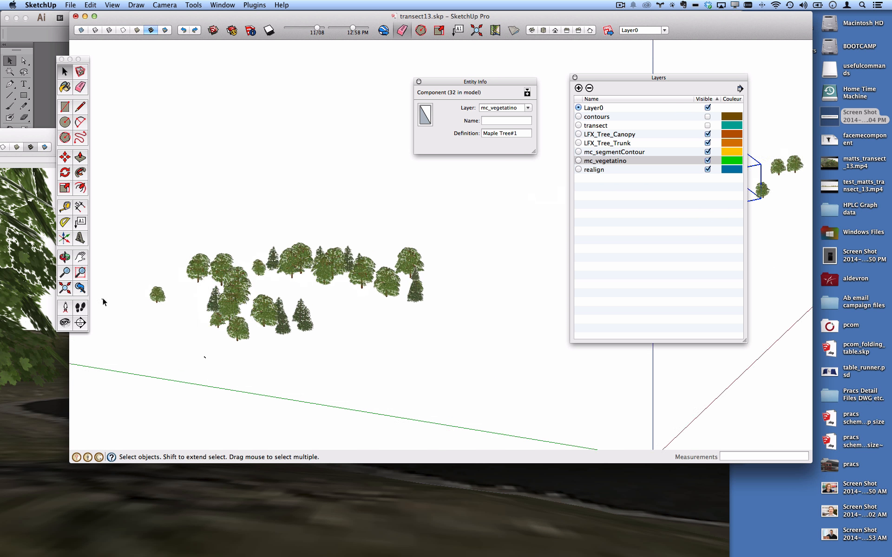
scroll(305, 271, down, 2)
List the components used in the model and select all instances of Concolor Fir
click(255, 4)
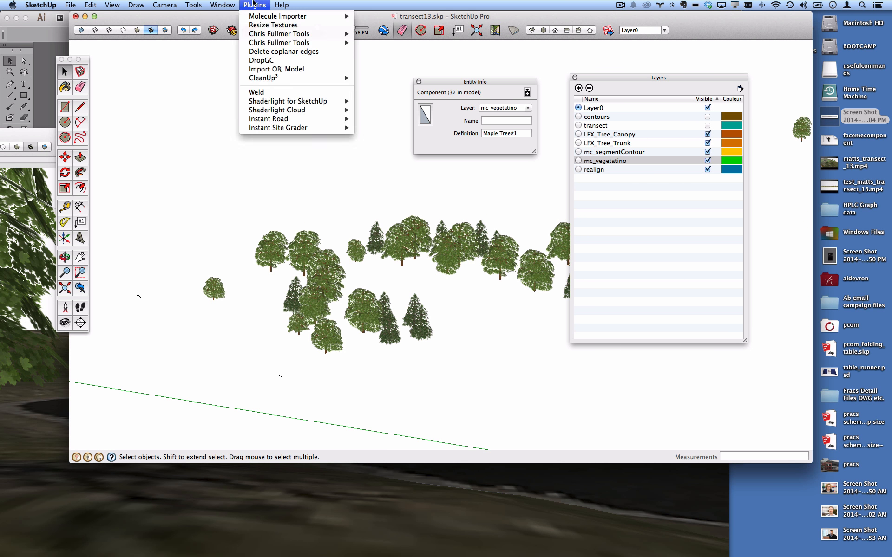
click(235, 74)
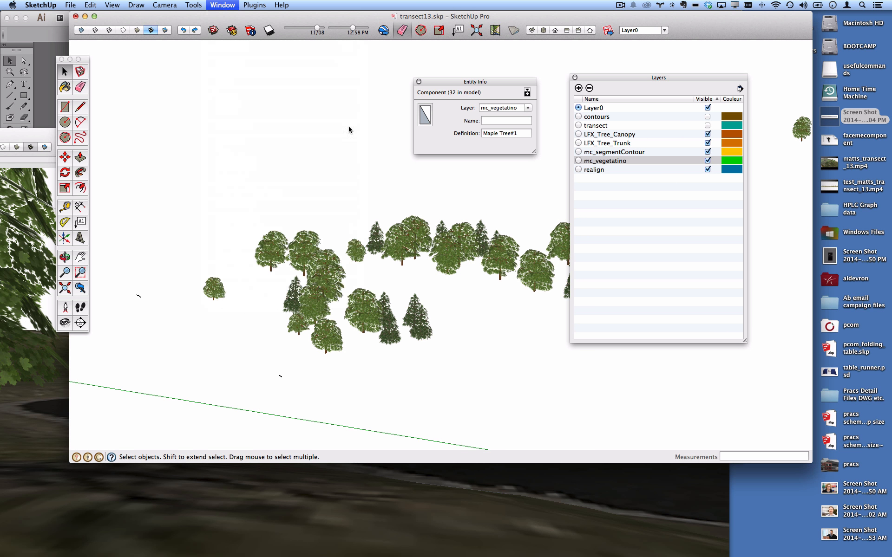
click(647, 146)
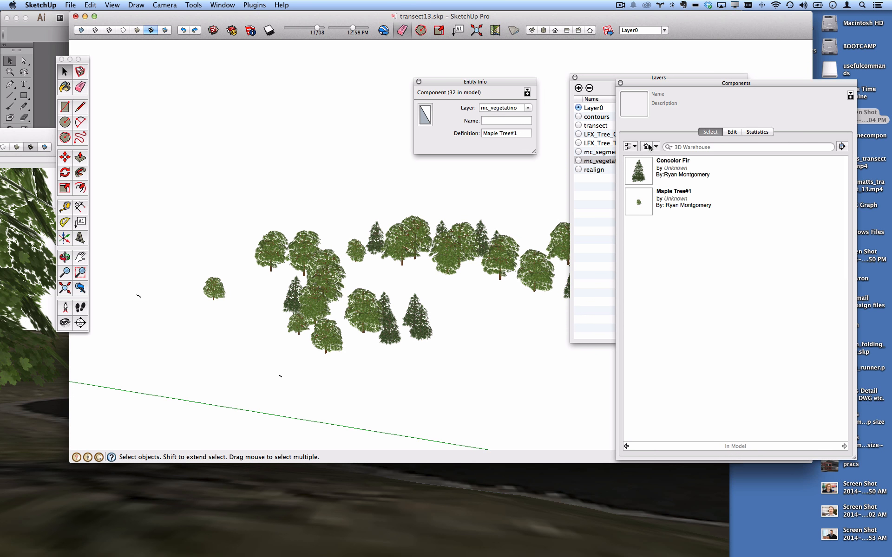
right_click(641, 171)
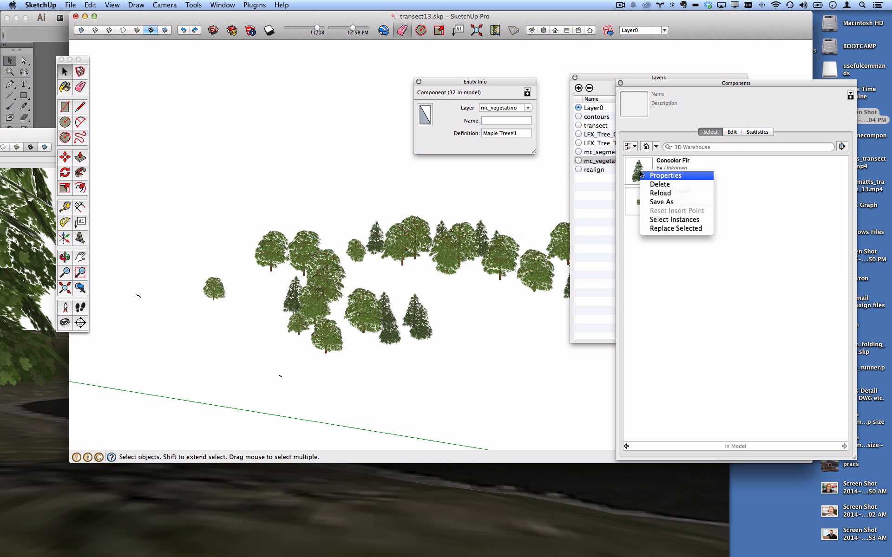
click(674, 220)
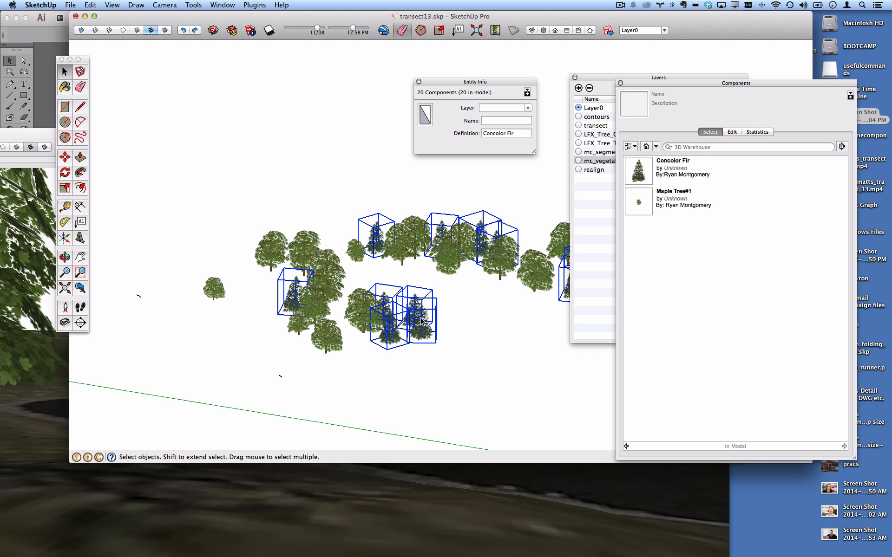
Look over the available actions for the Maple Tree#1 component, then close the Components browser
right_click(632, 199)
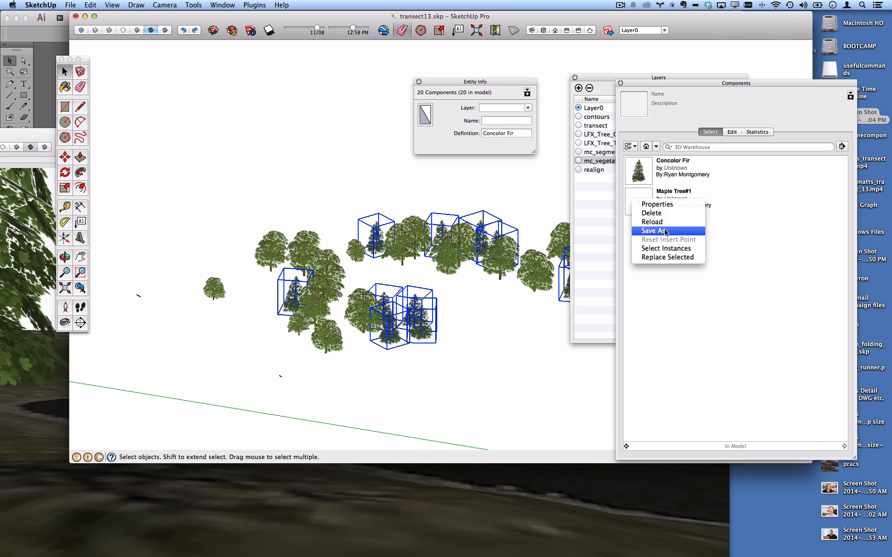
click(509, 214)
scroll(474, 186, down, 3)
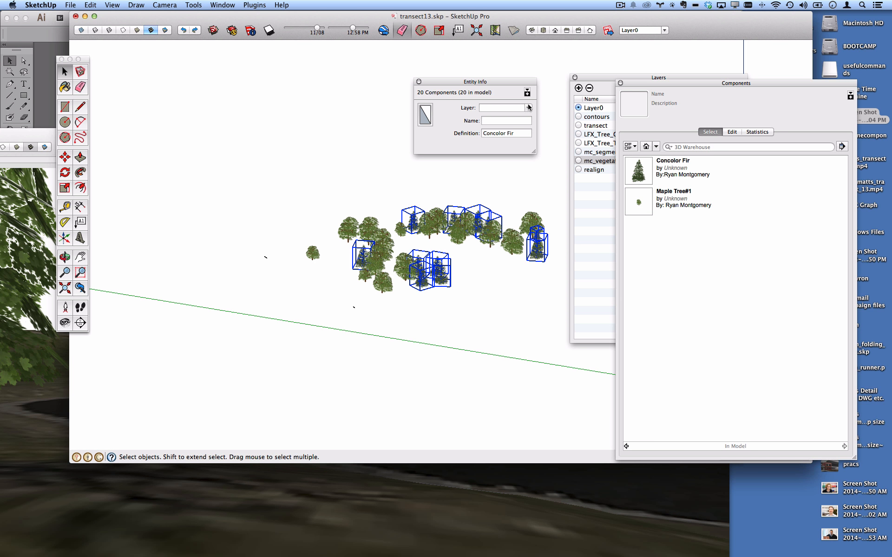
drag(663, 84, 698, 92)
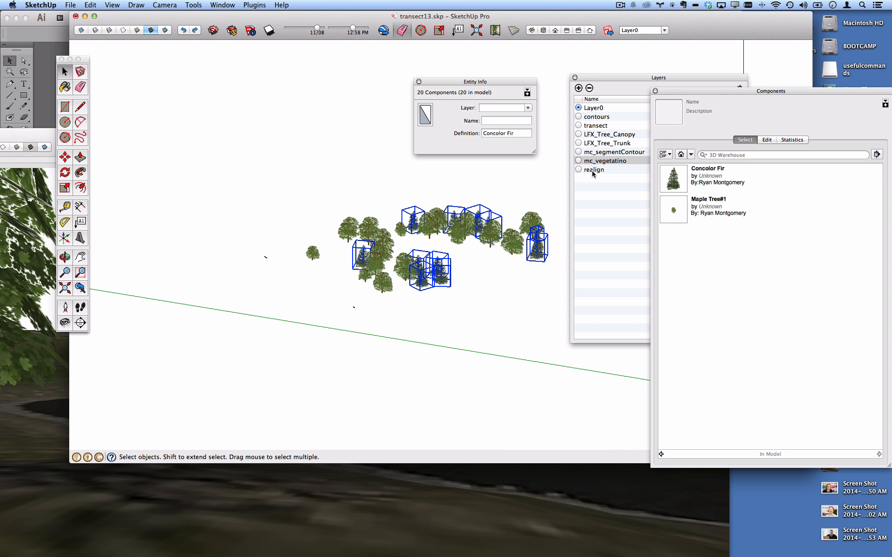
click(655, 91)
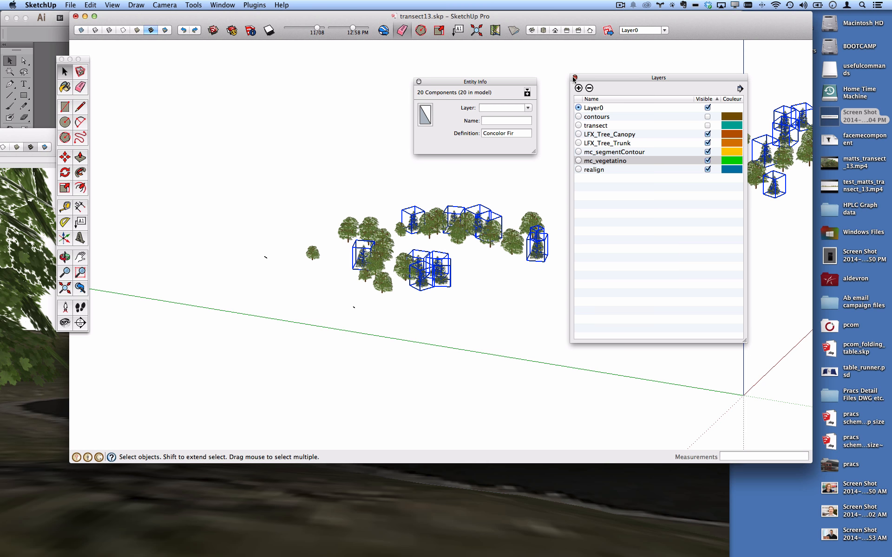
Close and reopen the Layers window, move it clear of the trees, and clear the fir selection
click(574, 77)
click(245, 5)
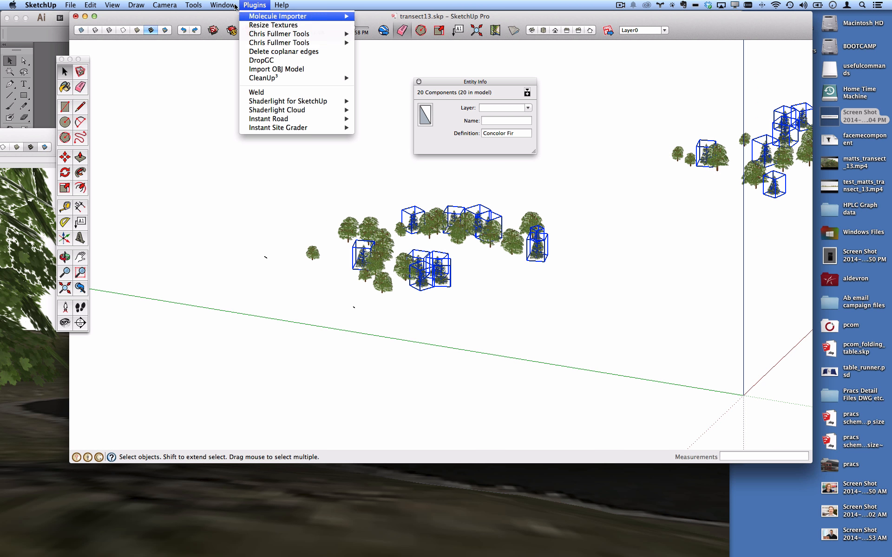
mouse_move(223, 4)
click(247, 94)
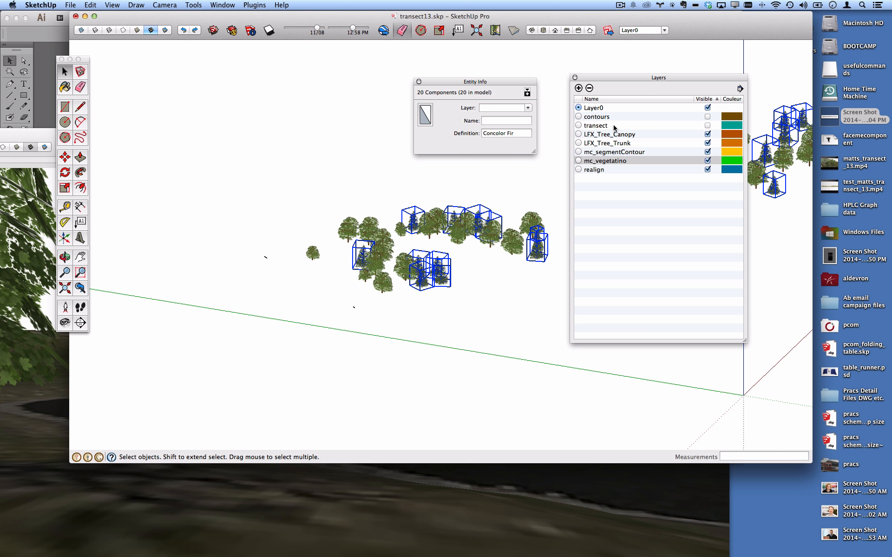
drag(608, 77, 698, 232)
click(620, 175)
Bring both tree clusters into view and window-select them to check what gets included, then clear the selection
scroll(580, 231, down, 5)
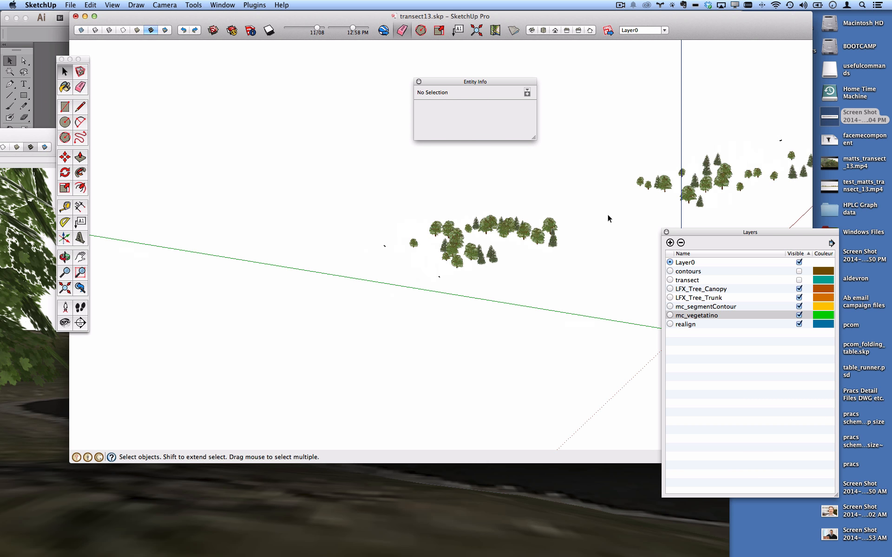
key(h)
drag(509, 222, 374, 227)
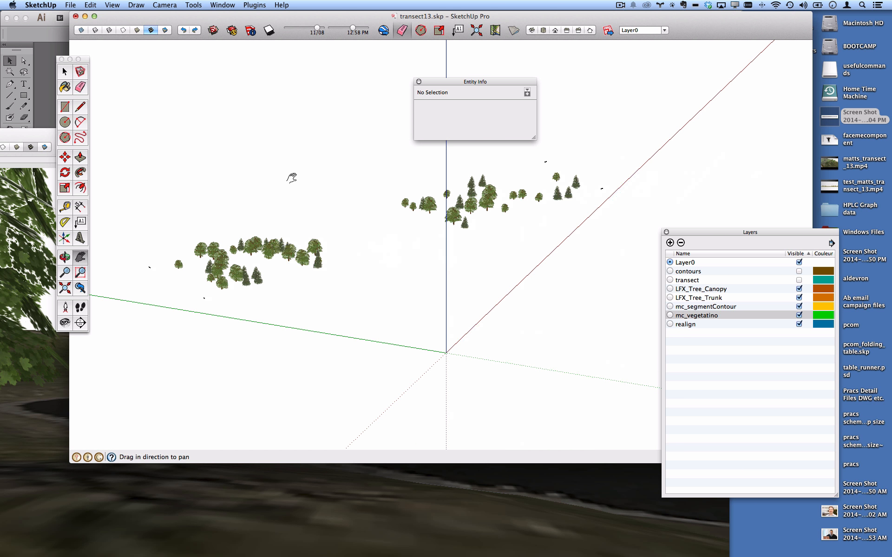
key(space)
drag(132, 116, 614, 326)
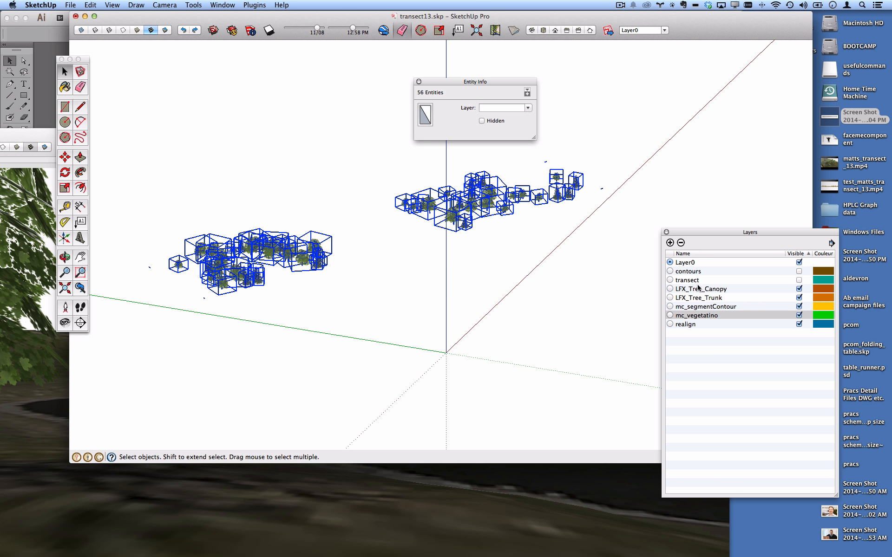
click(534, 174)
Delete the two stray edges lying beside the far tree cluster
scroll(534, 170, up, 8)
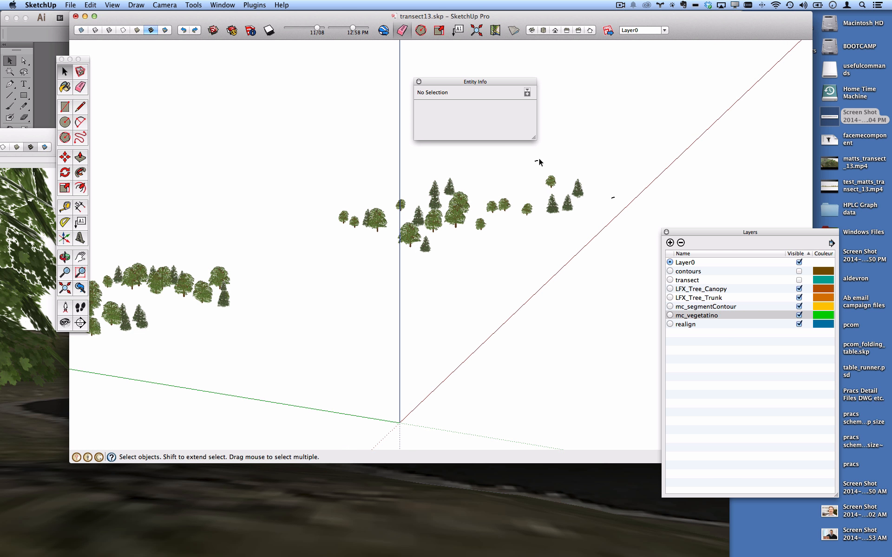
drag(551, 183, 551, 183)
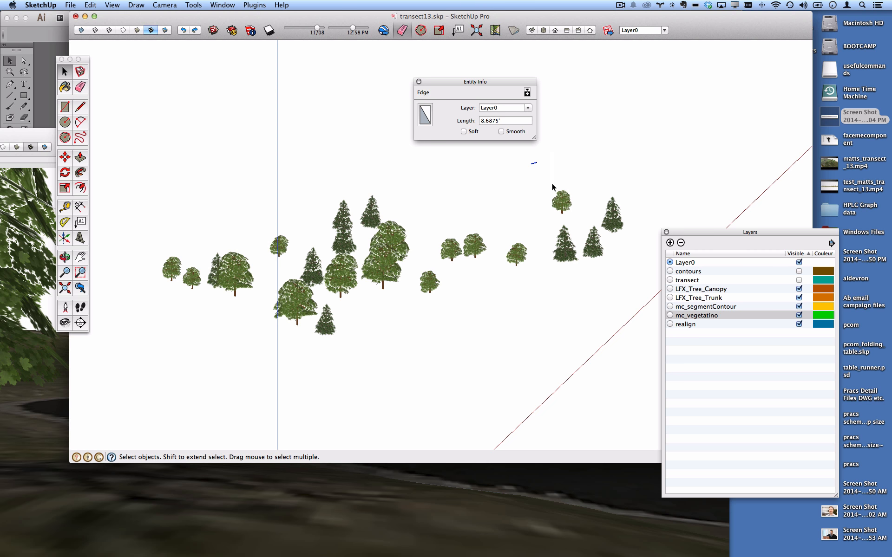
scroll(551, 183, down, 3)
click(643, 217)
scroll(544, 279, down, 2)
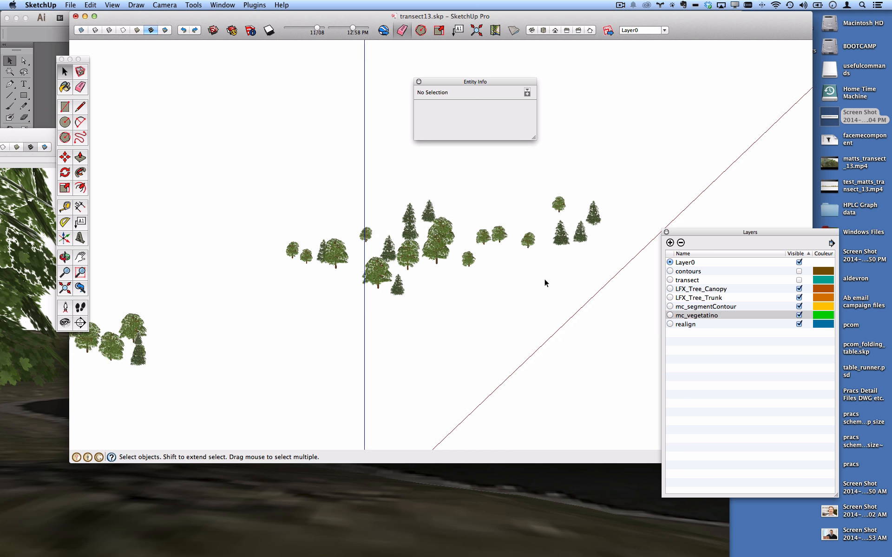
Delete the two stray edges lying beside the near tree cluster
scroll(223, 365, down, 3)
scroll(186, 358, up, 6)
drag(235, 335, 286, 346)
click(152, 265)
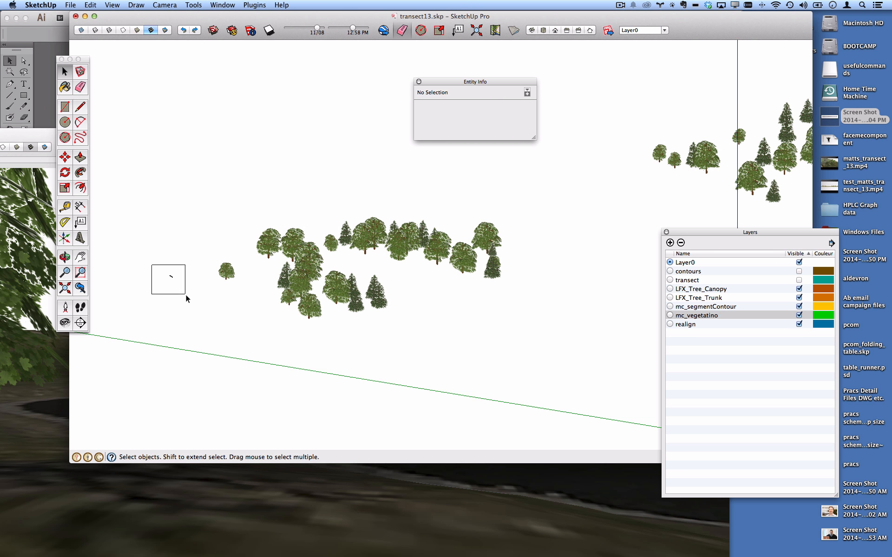
drag(185, 295, 186, 294)
scroll(482, 274, down, 4)
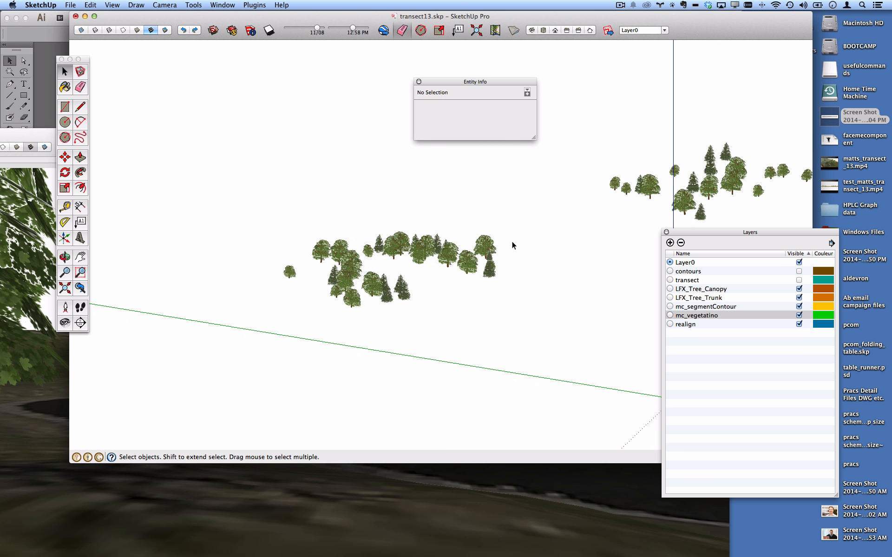
Select all tree components in both clusters, assign them to a new layer named vegetation, and clear the selection
mouse_move(512, 242)
middle_down()
mouse_move(522, 267)
mouse_move(444, 273)
middle_up()
scroll(444, 274, down, 4)
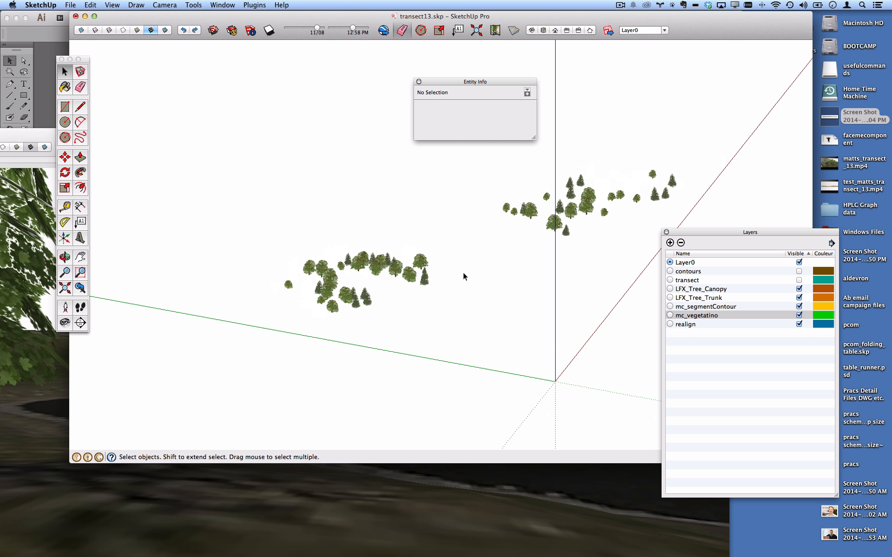
drag(241, 128, 728, 325)
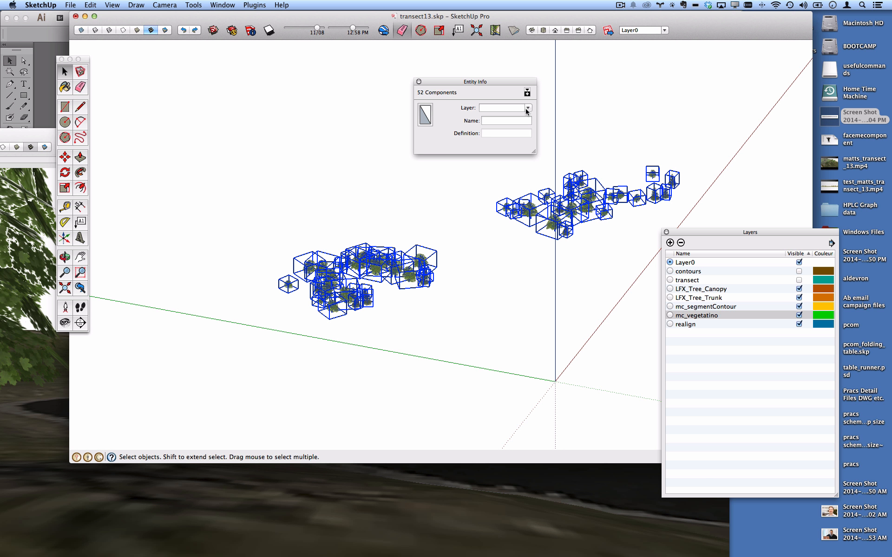
click(527, 110)
click(661, 152)
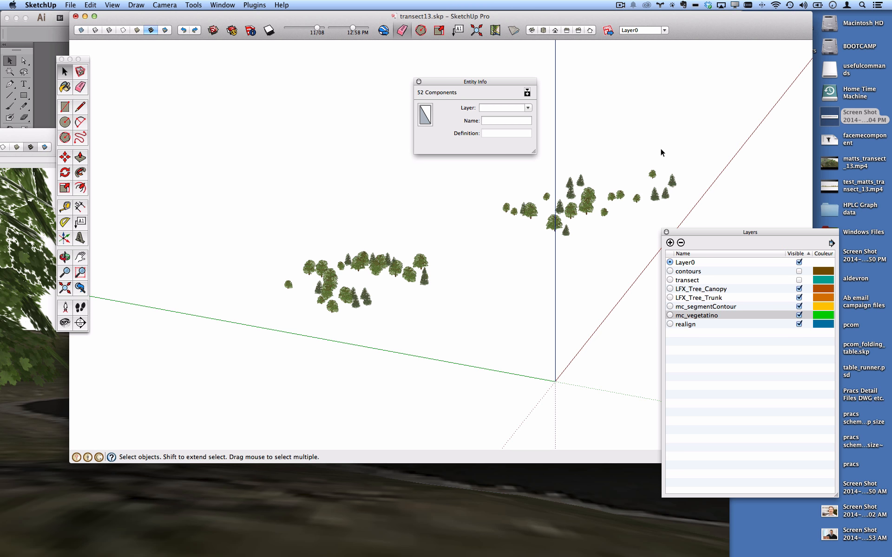
drag(222, 126, 716, 351)
click(509, 108)
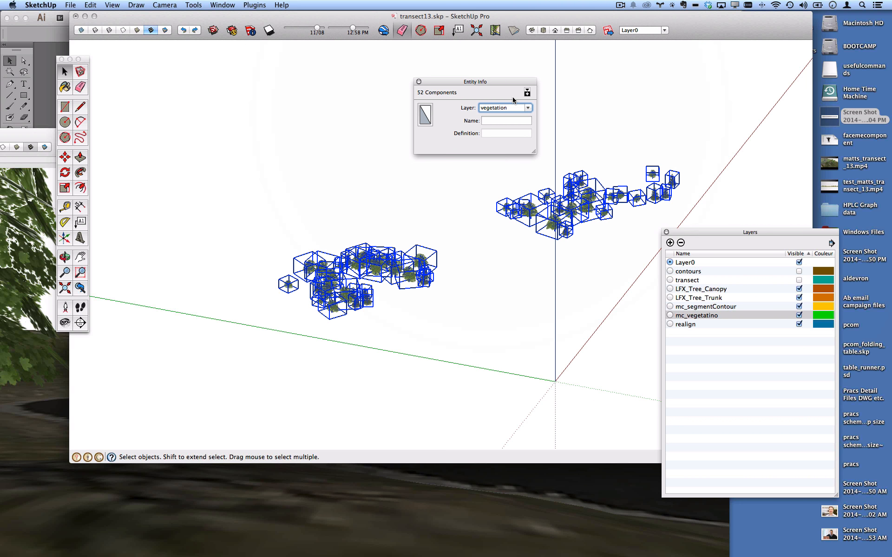
key(Return)
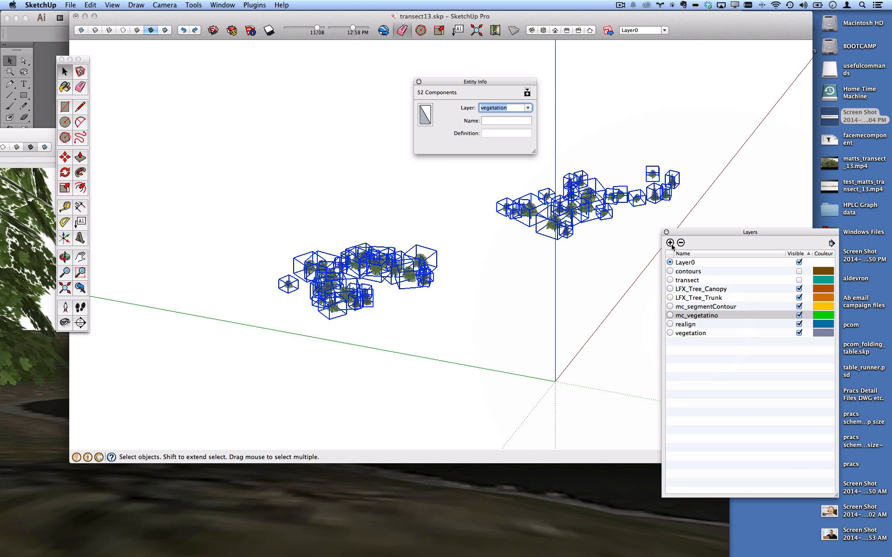
click(604, 116)
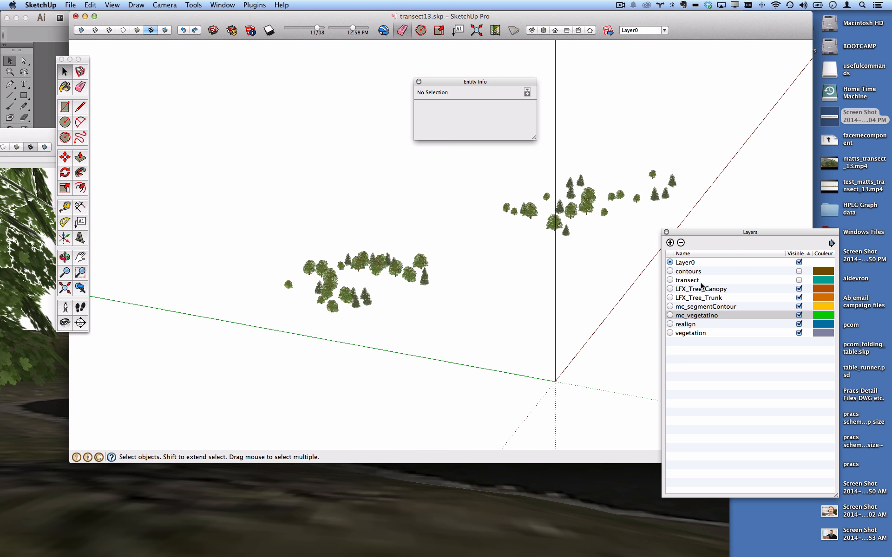
Hide and show the vegetation layer as a test, and make the transect and contours layers visible
click(799, 333)
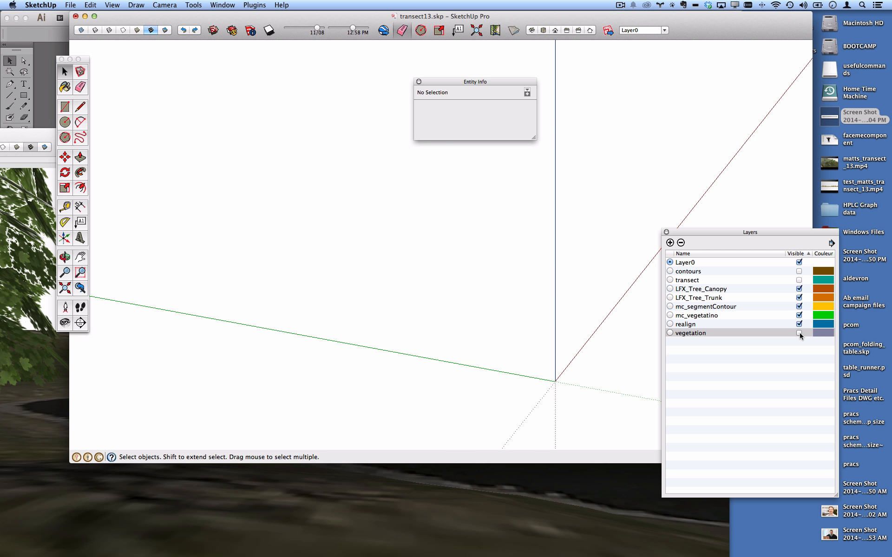
click(799, 333)
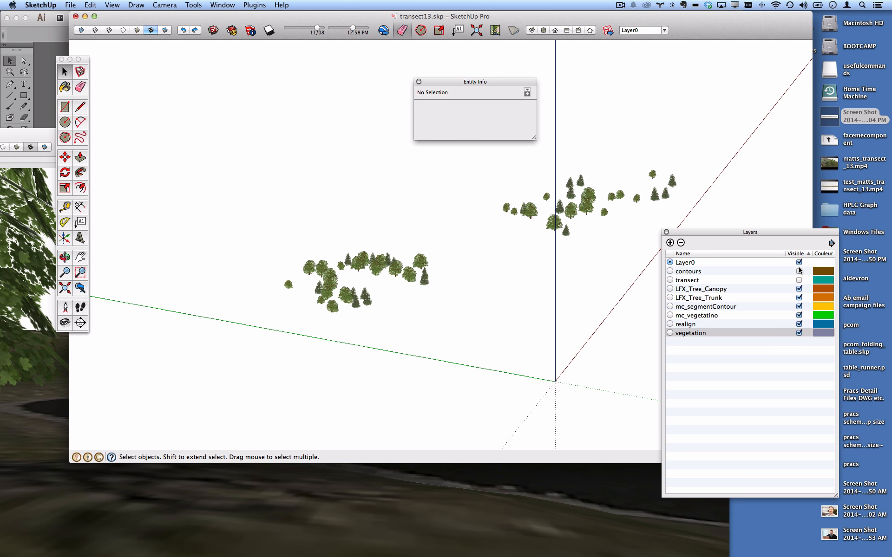
click(799, 280)
click(799, 271)
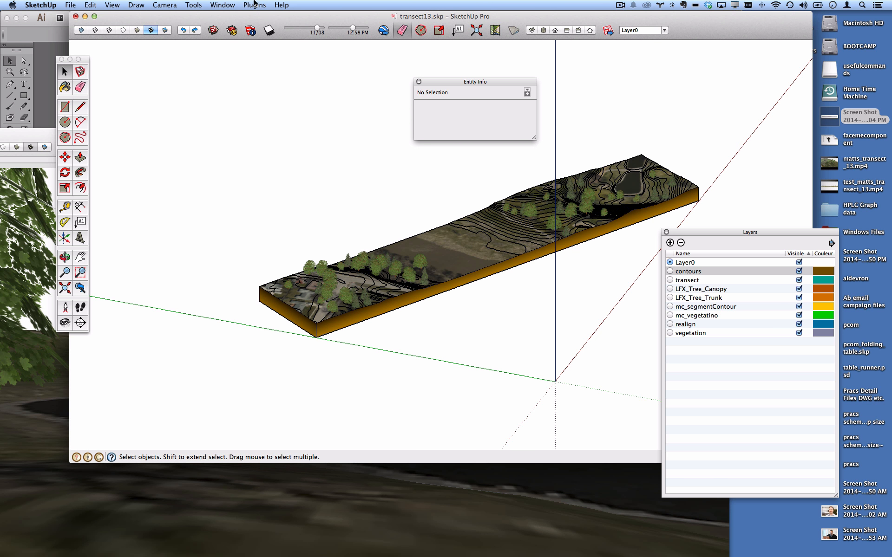
Purge the unused items from the entire model through the model statistics, and close Model Info
click(219, 5)
click(243, 40)
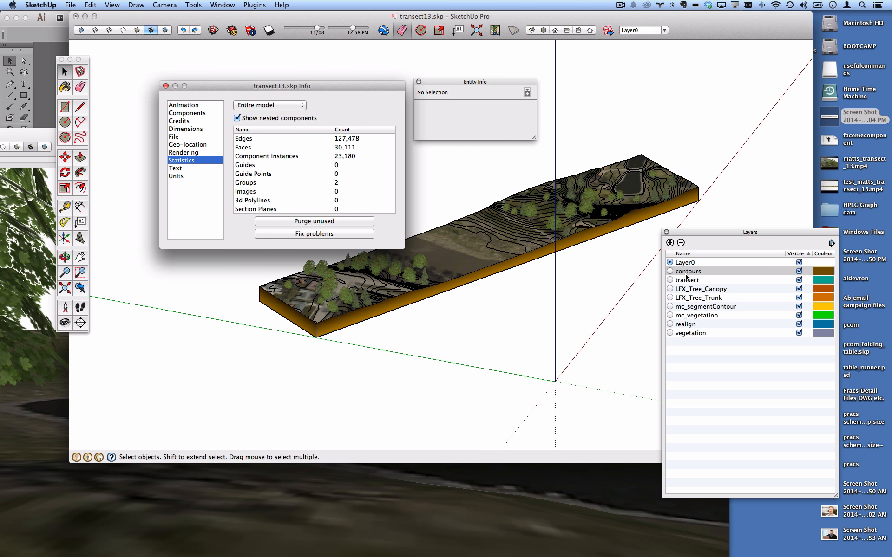
click(365, 222)
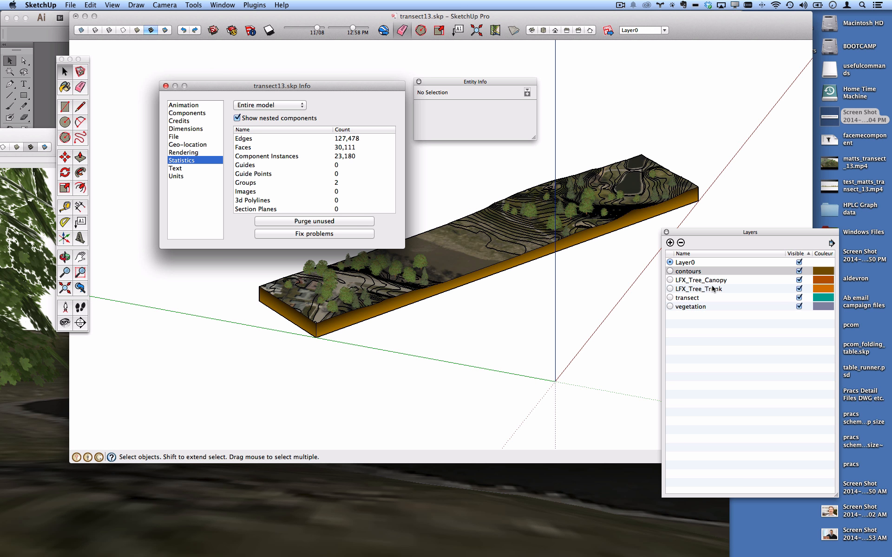
key(super+w)
Open the nested components of a maple tree to check which layer its foliage is on, and return to the whole model
scroll(406, 273, up, 3)
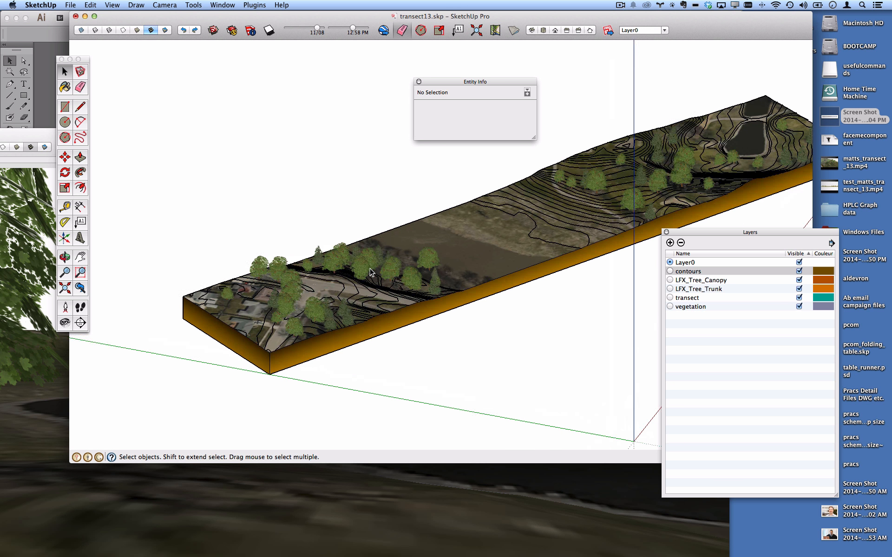
scroll(372, 273, up, 5)
double_click(386, 271)
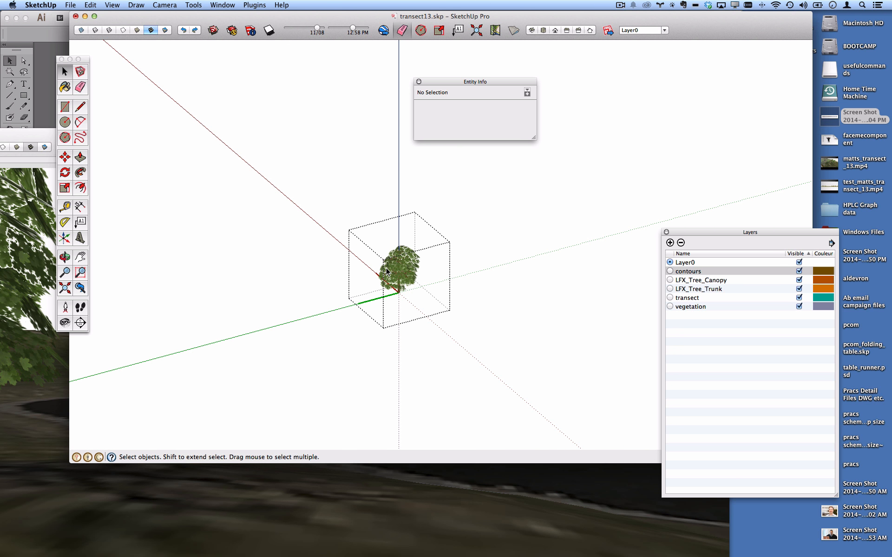
middle_drag(387, 272, 415, 265)
double_click(414, 260)
double_click(414, 255)
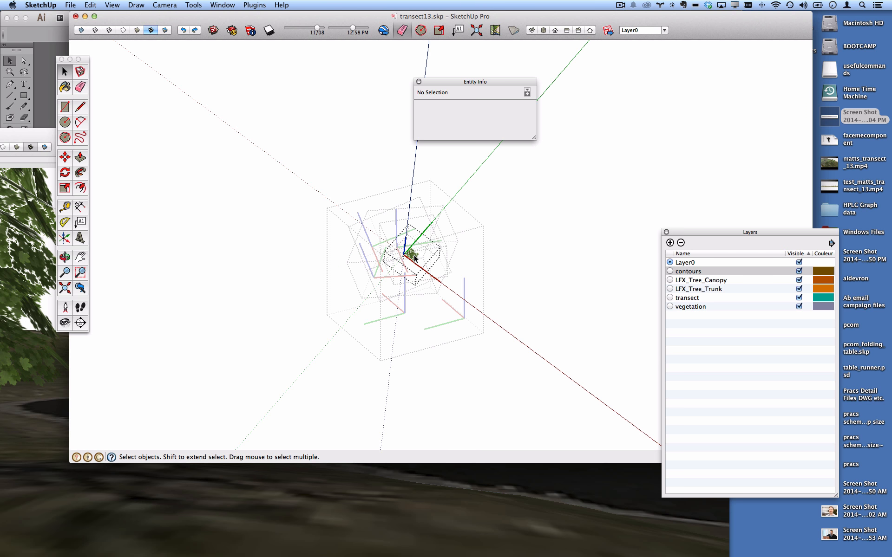
double_click(414, 258)
scroll(410, 258, up, 5)
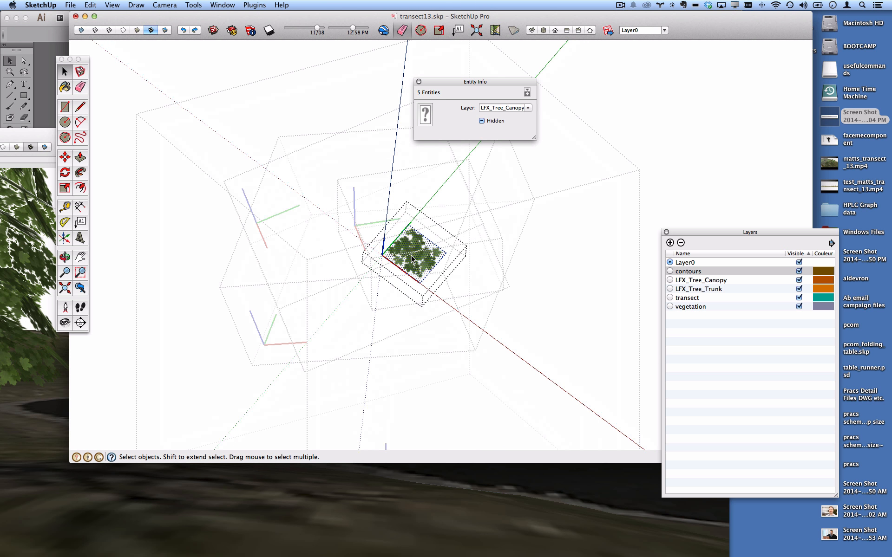
scroll(408, 258, down, 3)
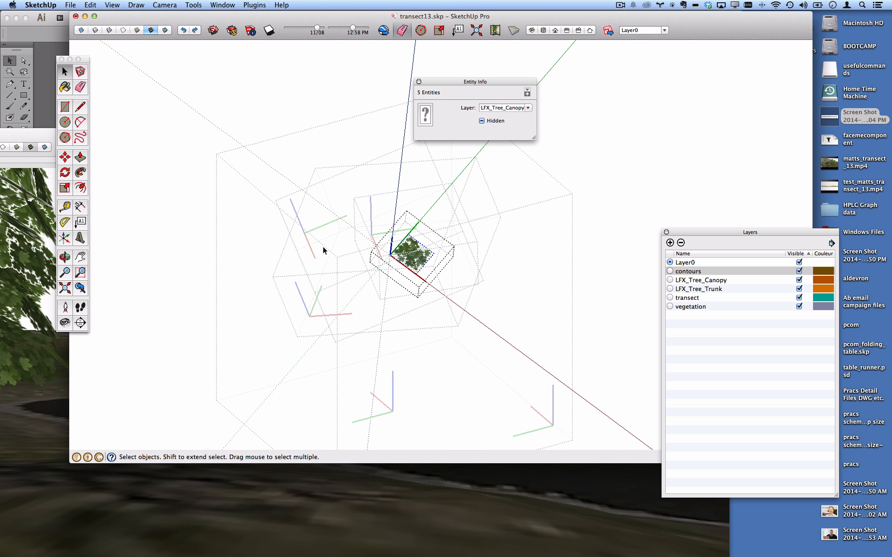
scroll(393, 245, down, 3)
scroll(411, 249, up, 5)
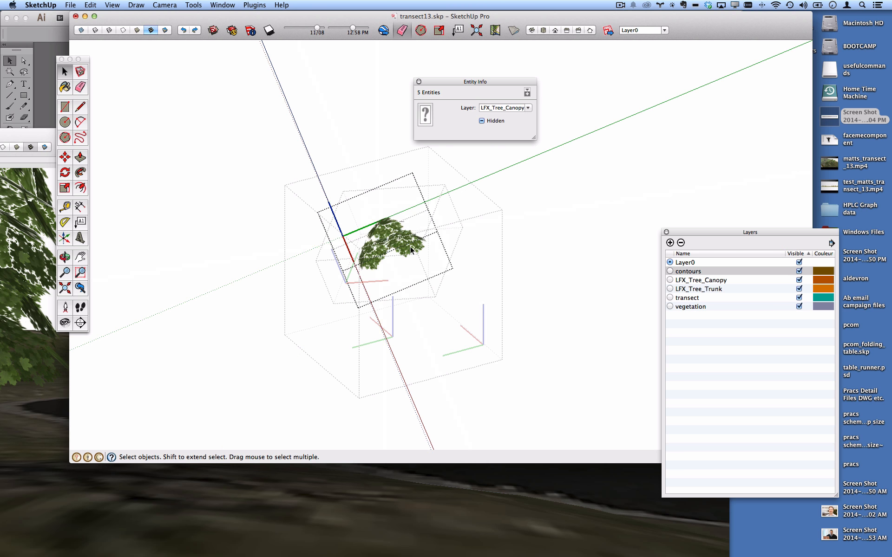
key(Escape)
key(Escape)
Open the maple tree component for editing and search the help for the Outliner command
double_click(391, 253)
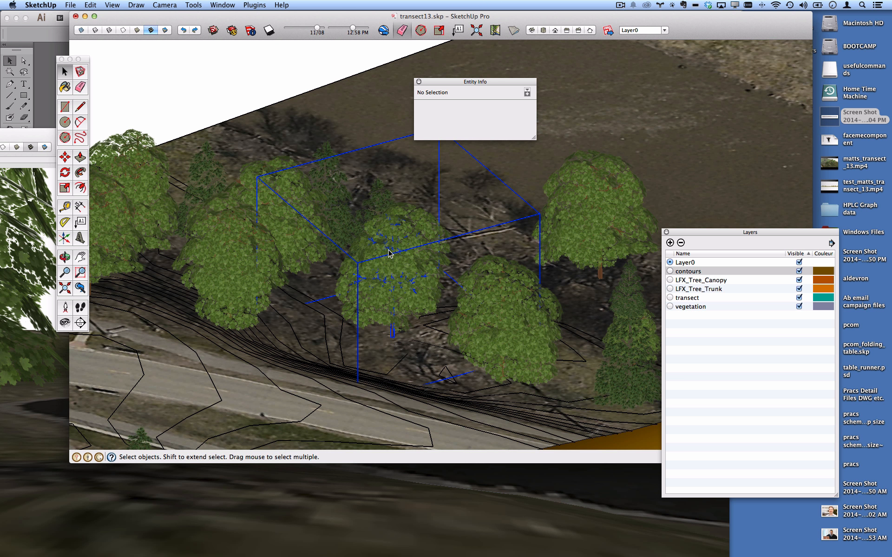
click(274, 4)
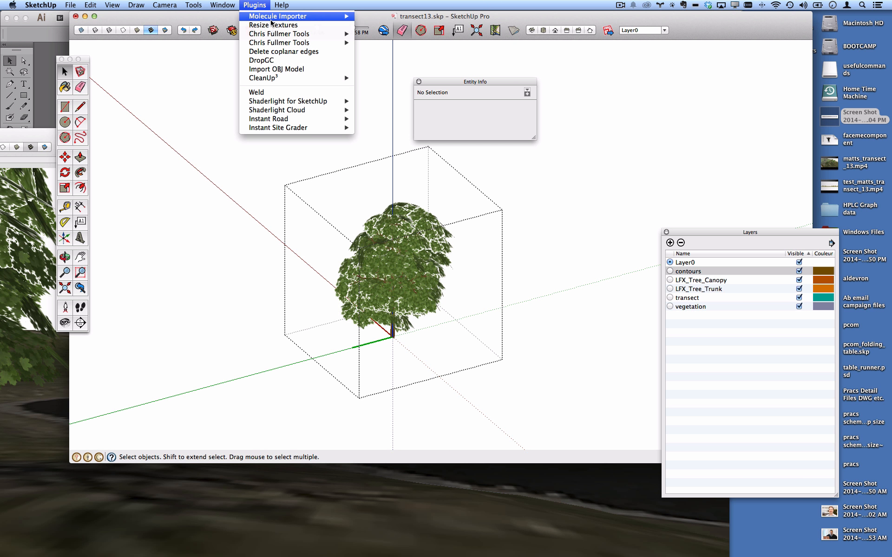
mouse_move(223, 4)
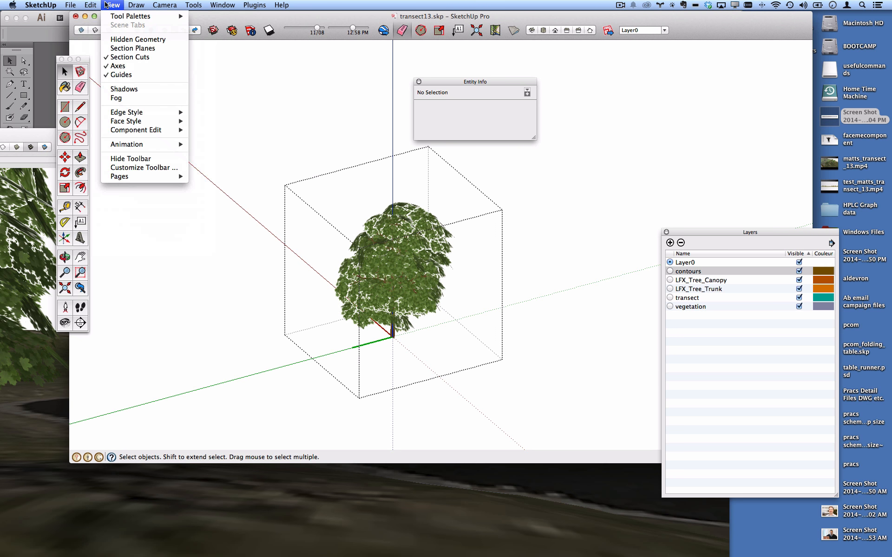
mouse_move(279, 4)
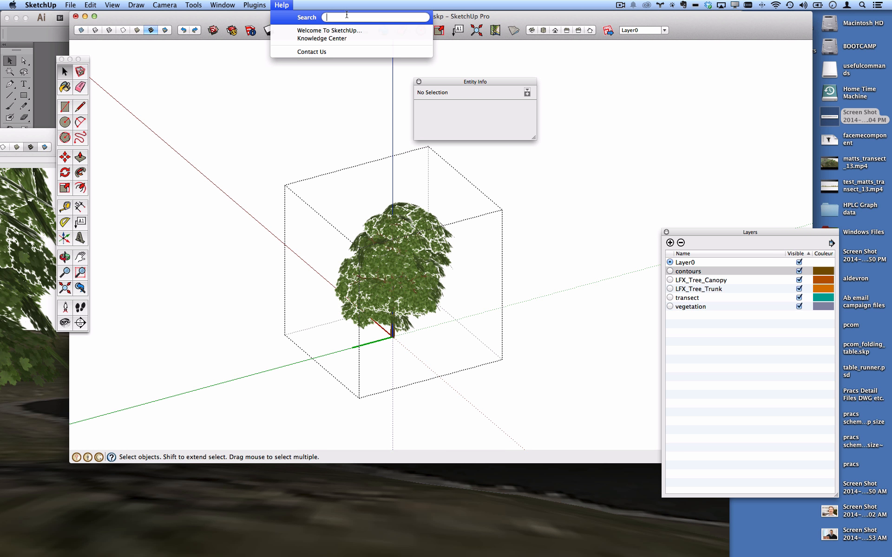
text(outli)
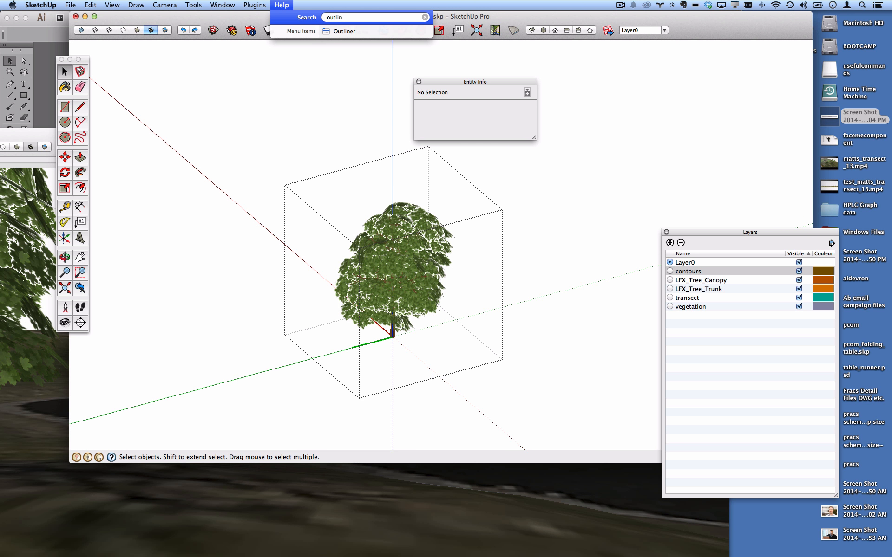
text(n)
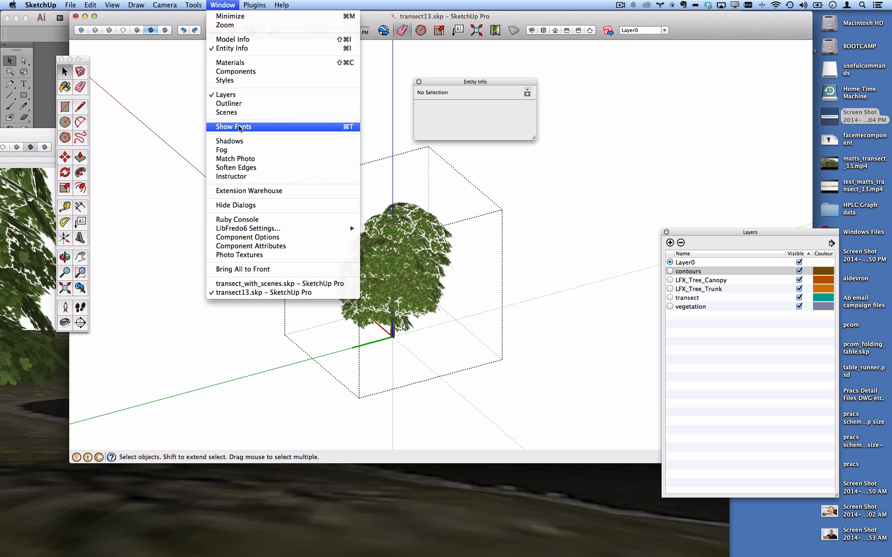
Show the Outliner, move it clear of the tree, and expand the open Maple Tree#1 and its nested Maple Tree
click(239, 108)
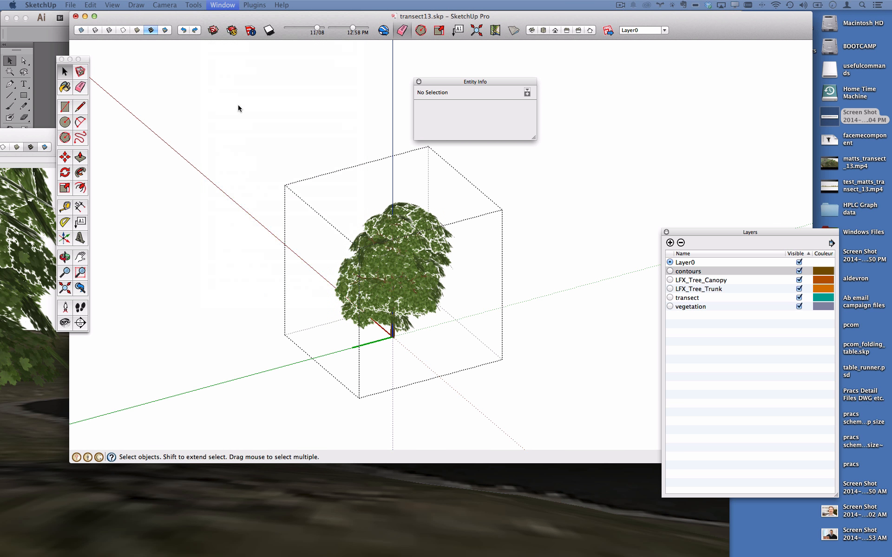
drag(95, 79, 535, 8)
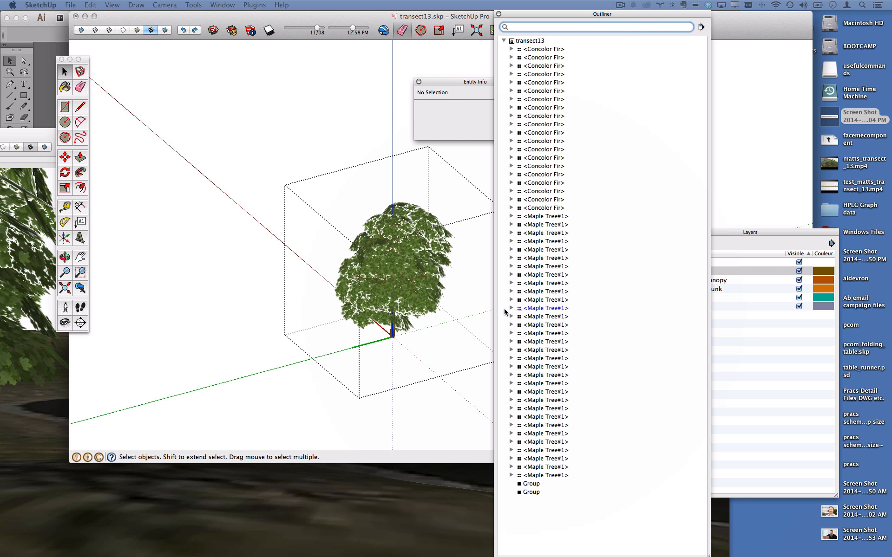
click(511, 308)
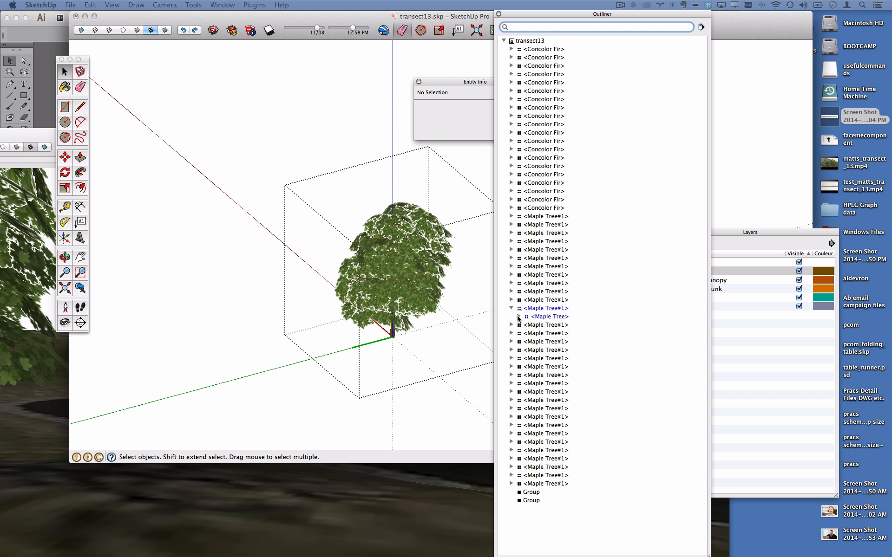
click(519, 317)
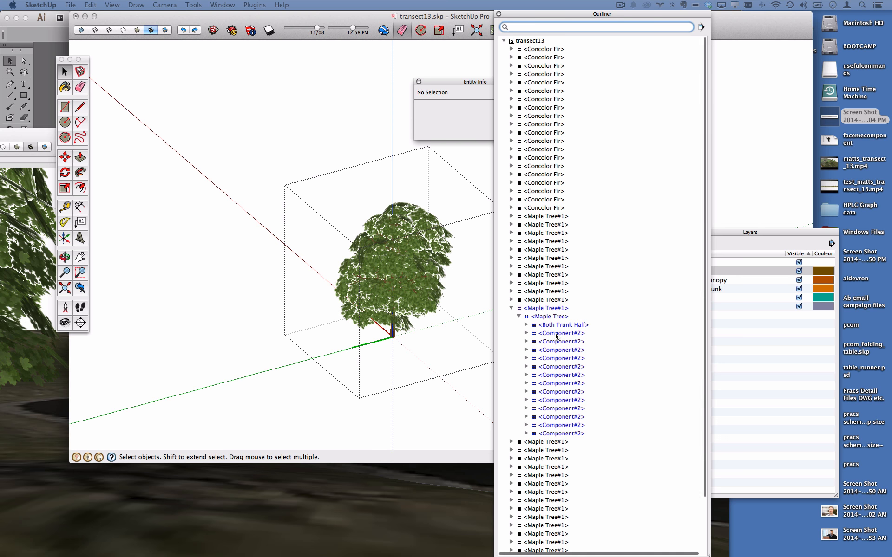
Expand the first Component#2 of the maple tree in the Outliner down to its Maple Leaf Texture components, and close the Outliner
click(526, 334)
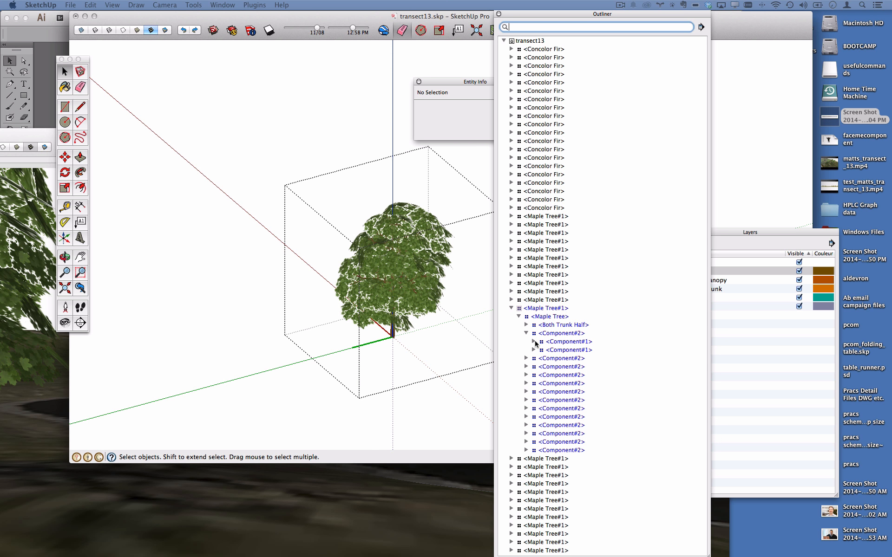
click(534, 342)
click(541, 350)
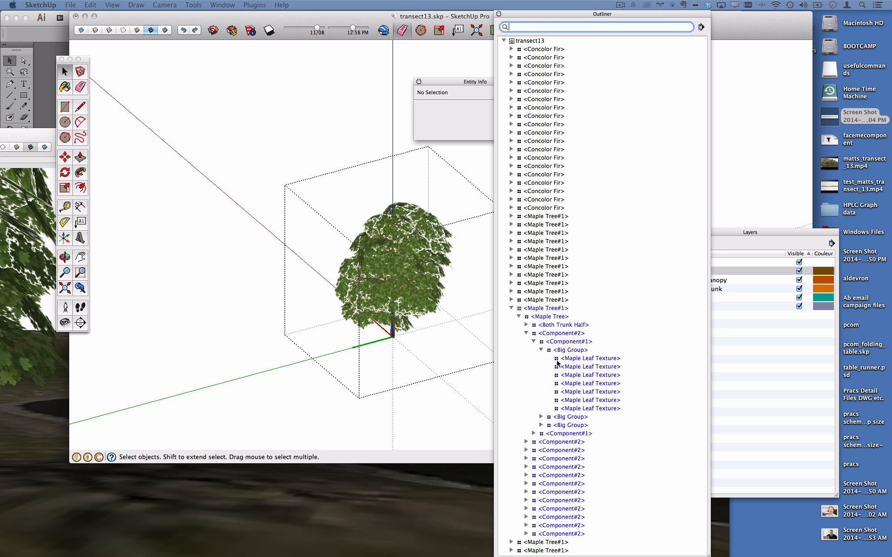
click(498, 14)
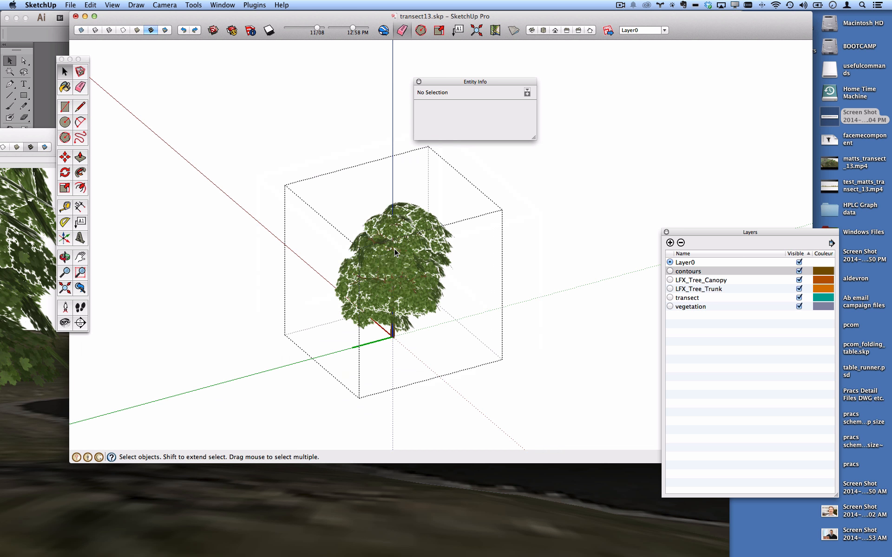
Open the maple tree's nested components to check the layer they are on, and return to the whole model
click(399, 262)
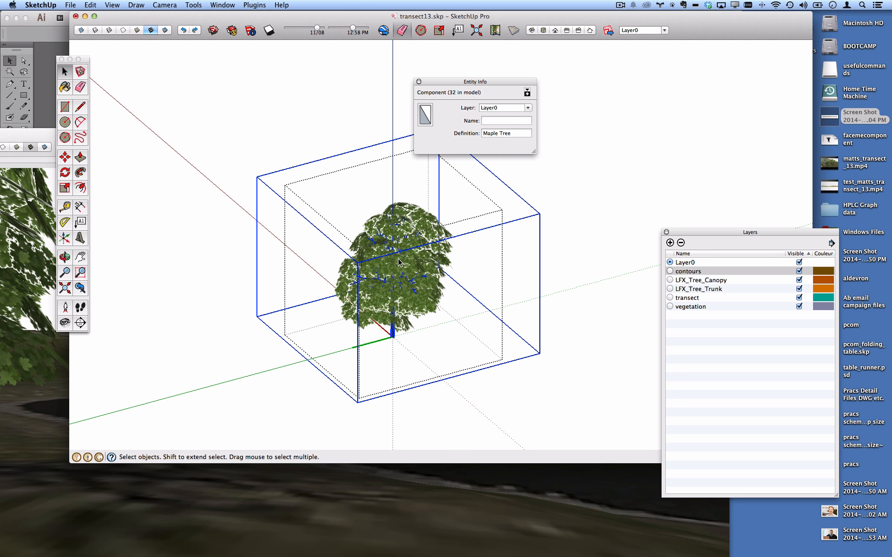
double_click(398, 263)
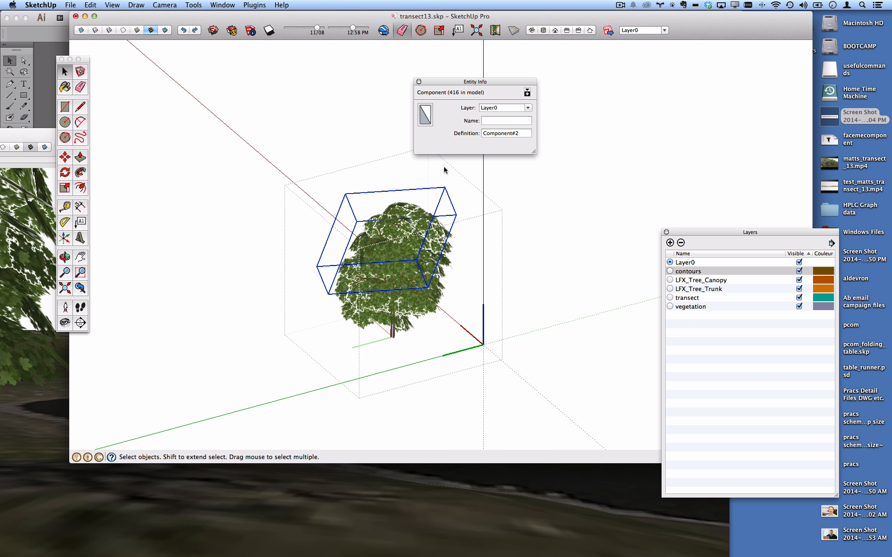
double_click(397, 251)
click(508, 214)
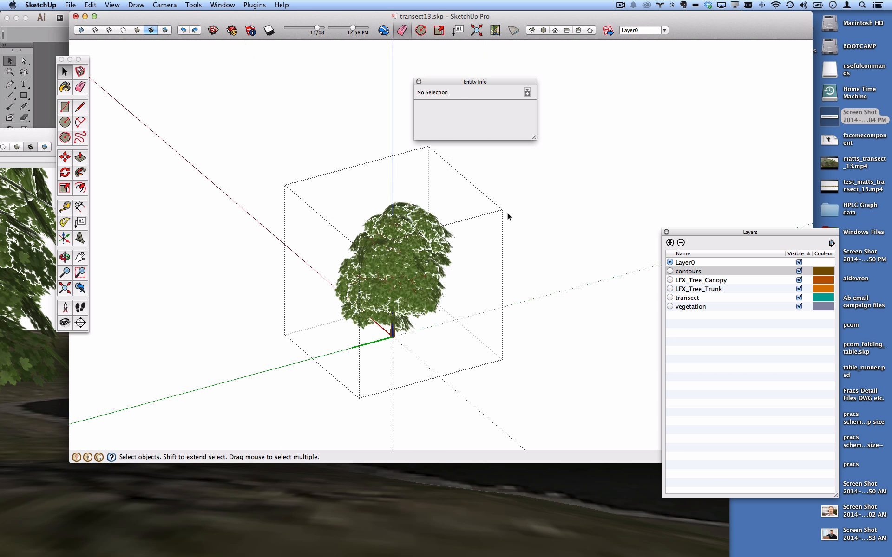
click(509, 214)
key(super+a)
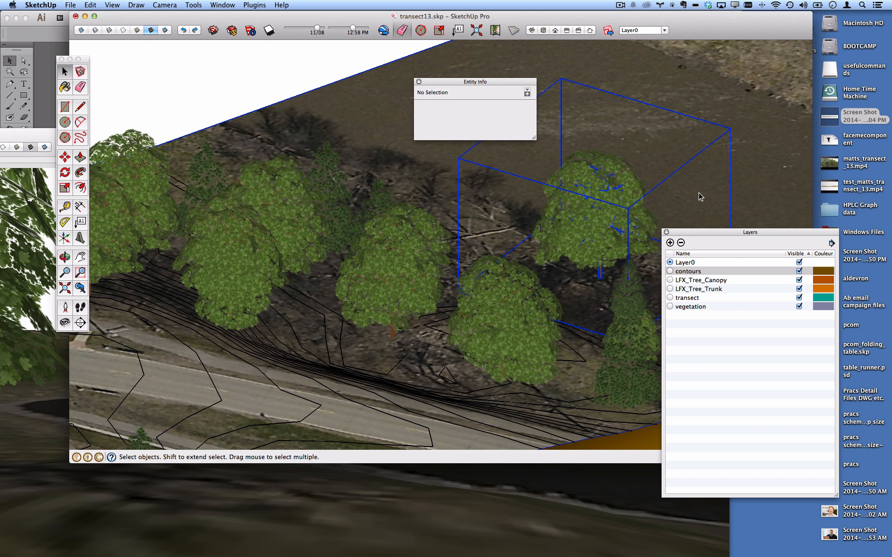
Move the Layers window beside Entity Info and switch the current layer to contours, LFX_Tree_Canopy and back to Layer0
drag(702, 227, 592, 76)
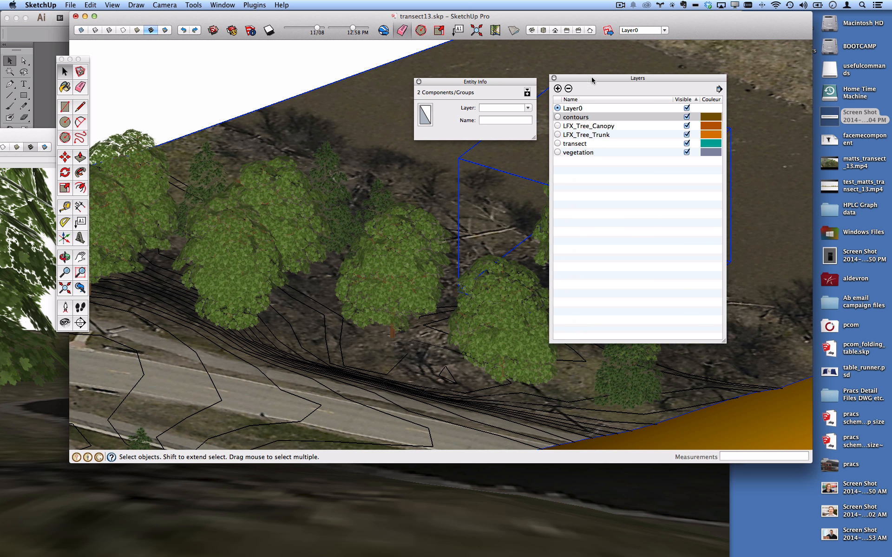
click(558, 117)
click(558, 126)
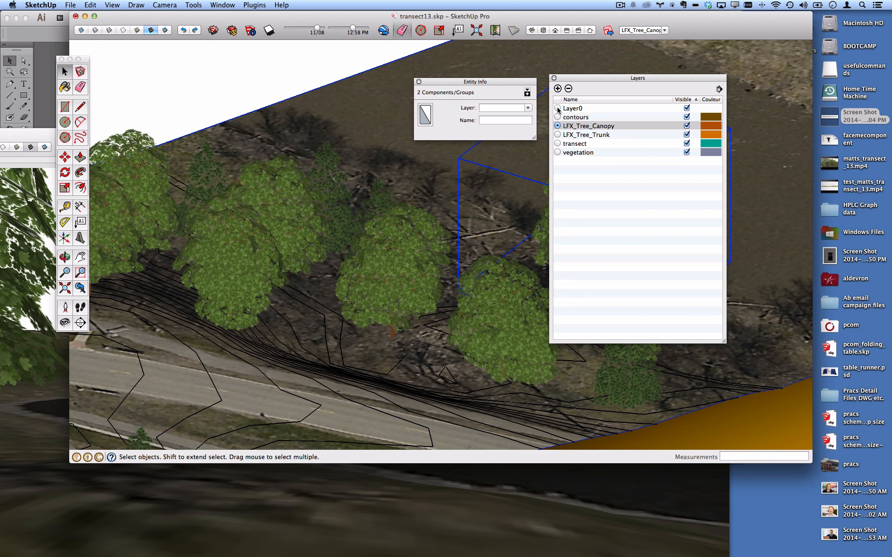
click(558, 108)
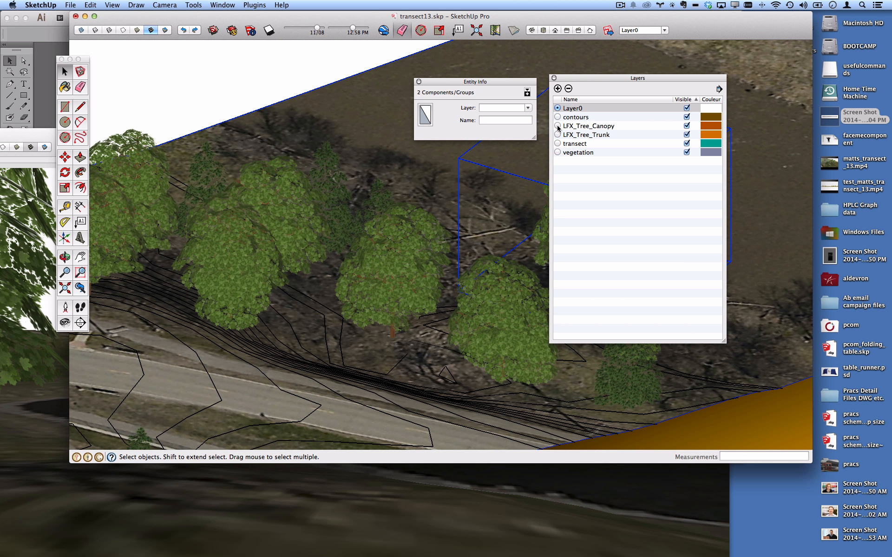
Make vegetation the current layer and delete the LFX_Tree_Canopy layer, moving its contents to the current layer
click(558, 153)
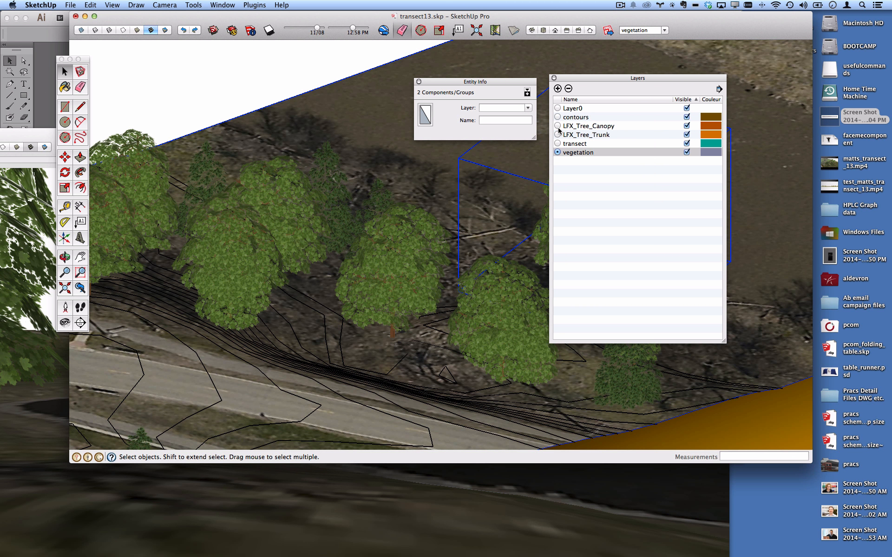
click(591, 129)
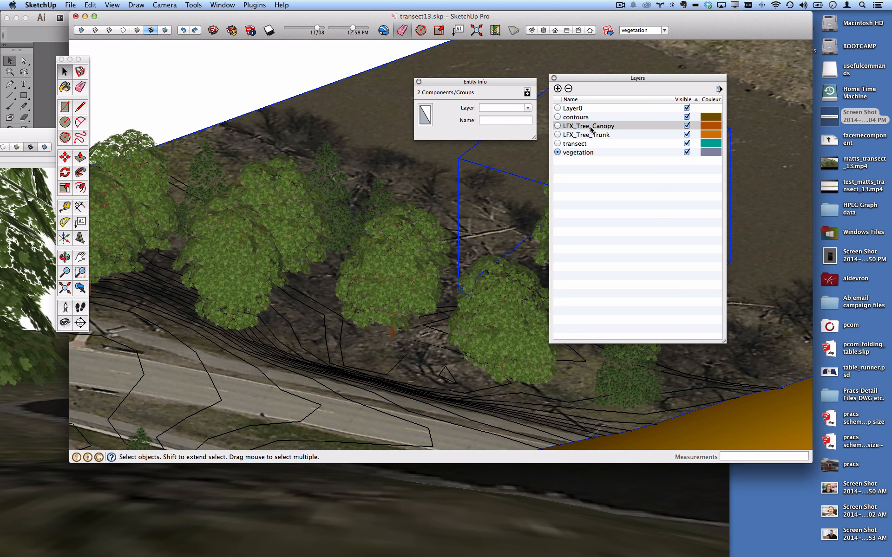
click(569, 89)
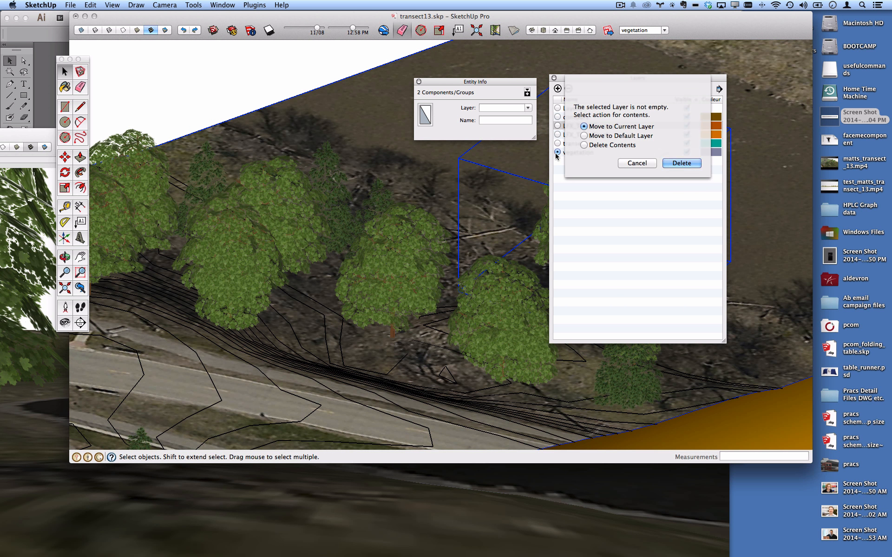
click(674, 164)
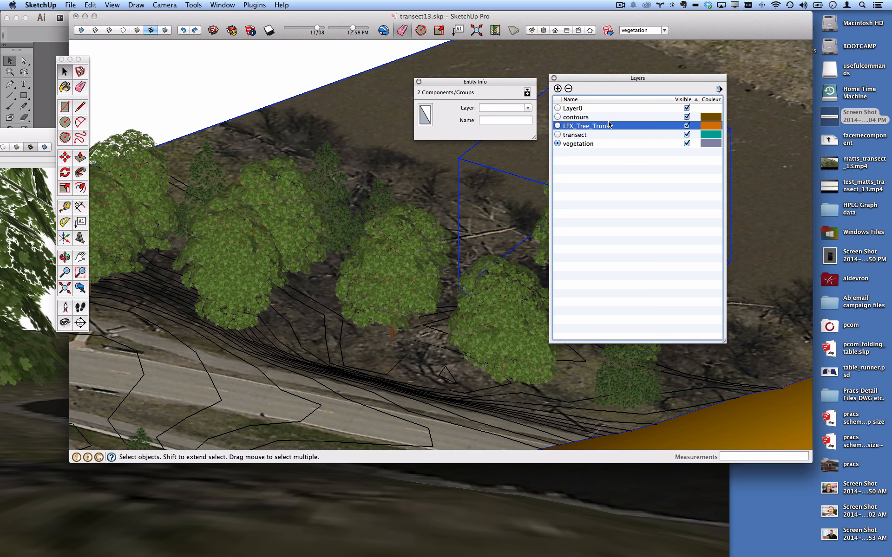
Delete the LFX_Tree_Trunk layer, moving its contents to the current layer, and make Layer0 current again
click(569, 89)
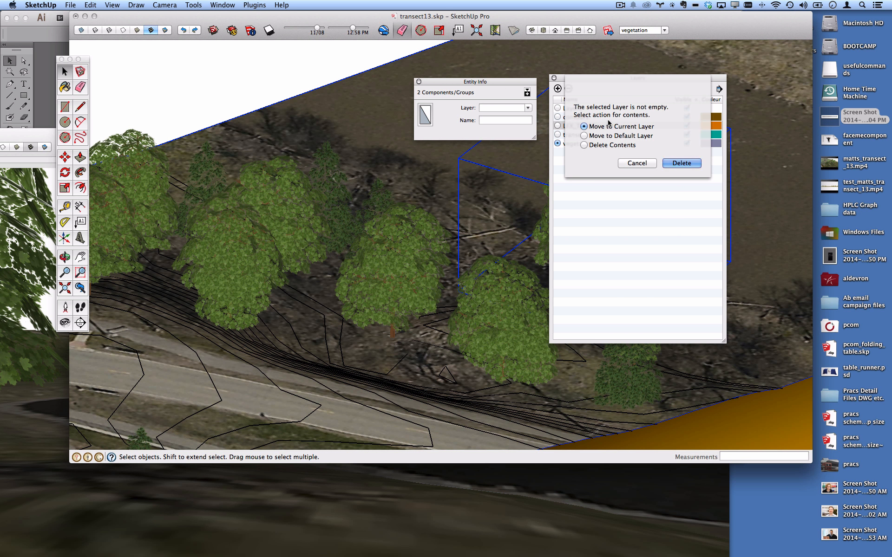
click(682, 163)
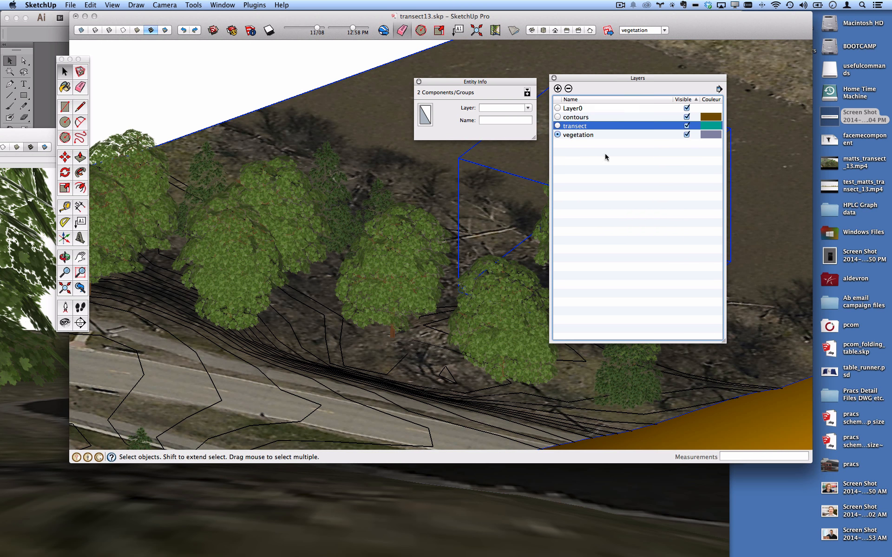
click(558, 108)
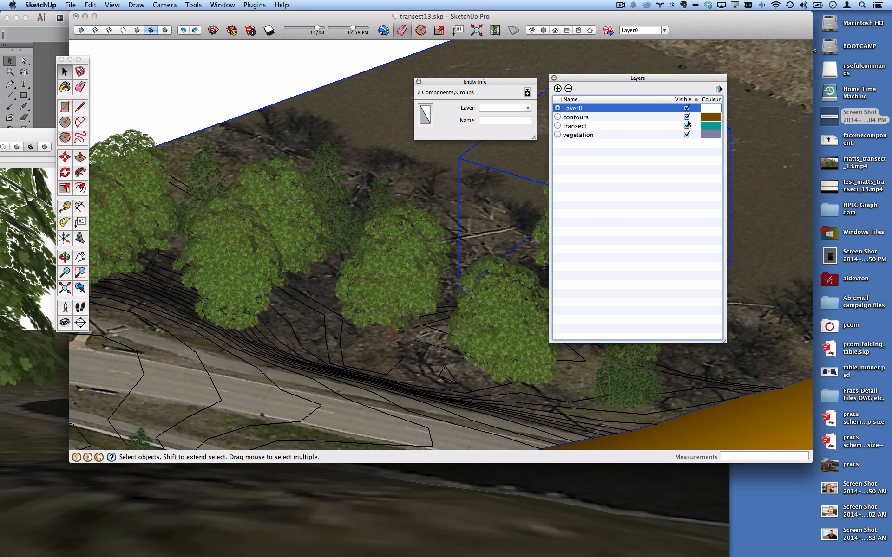
Switch the contours, transect and vegetation layers off and on to check what each contains, leaving all of them visible
click(686, 117)
click(686, 125)
click(689, 135)
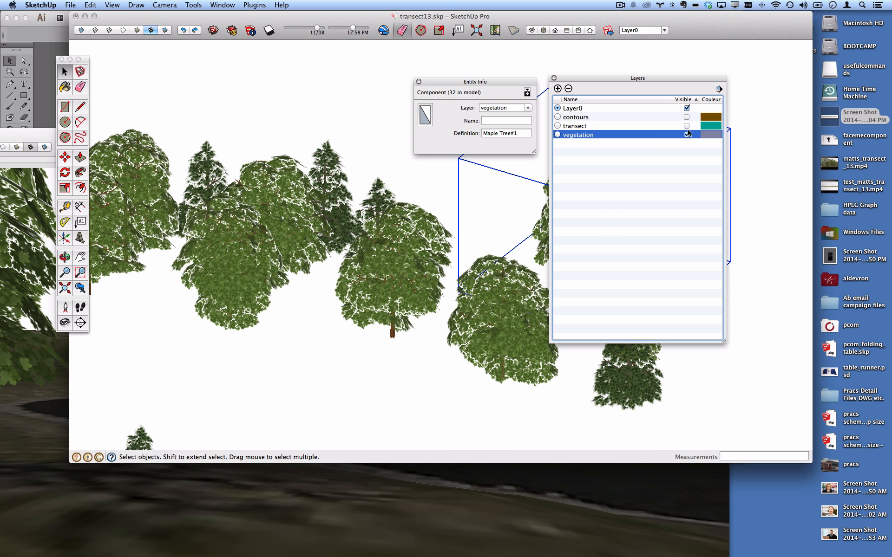
click(689, 134)
click(687, 117)
click(687, 125)
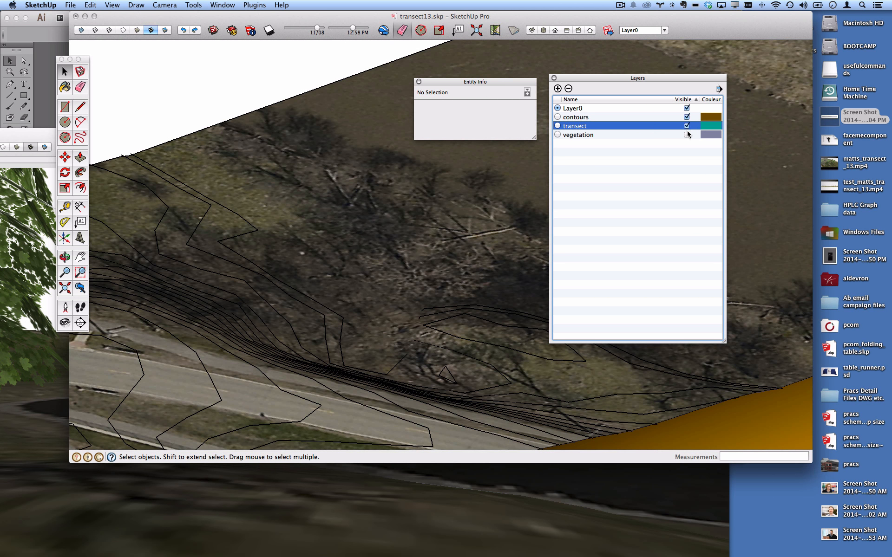
click(687, 135)
Select the contours group on the transect, check its layer in Entity Info, and move Entity Info clear of the Layers window
scroll(442, 187, down, 5)
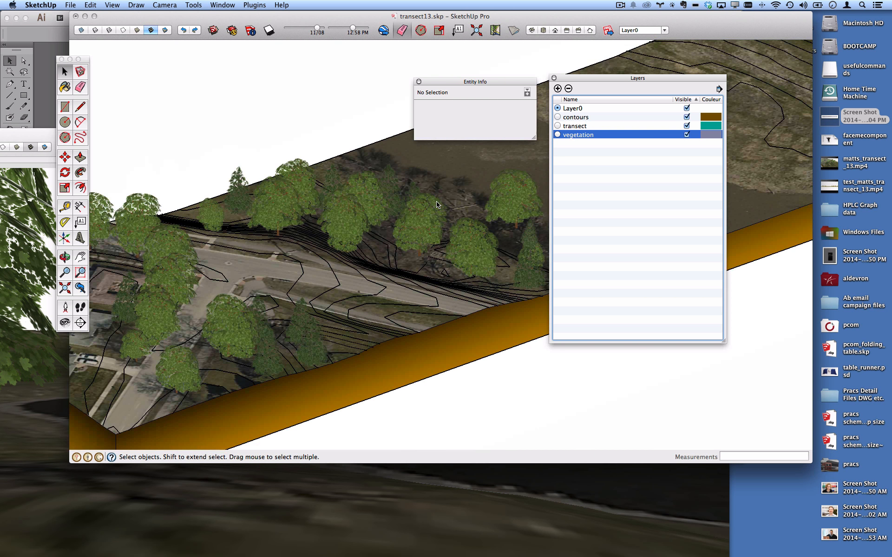
scroll(436, 205, down, 7)
shift+middle_drag(449, 181, 343, 308)
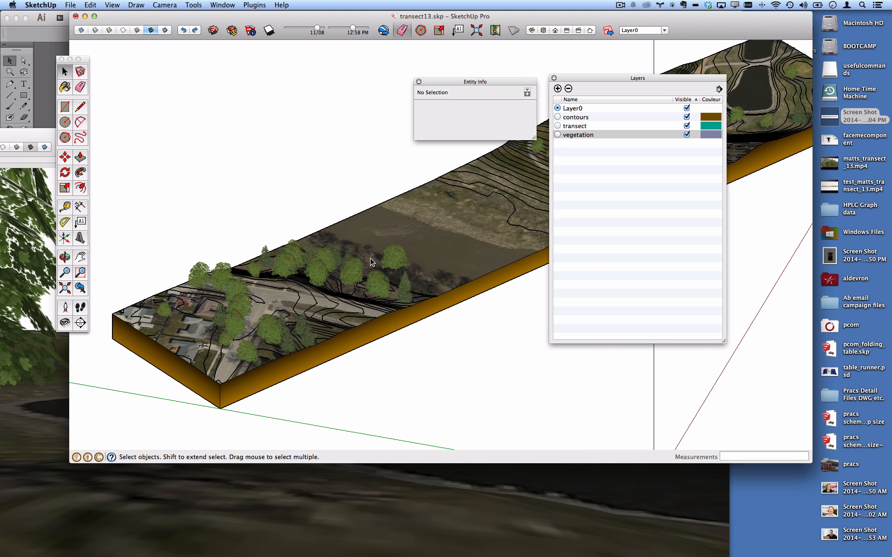
click(358, 311)
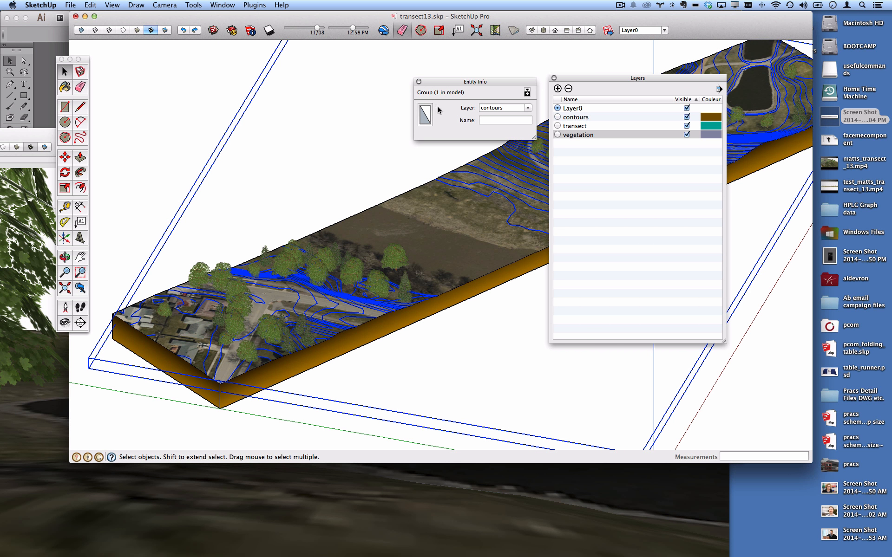
drag(433, 84, 350, 75)
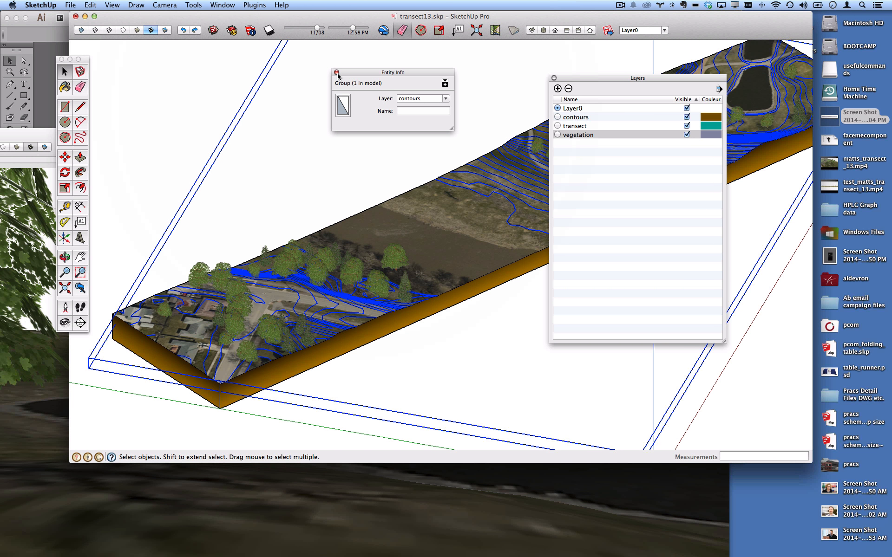
Close Entity Info and hide the transect and vegetation layers so only the contours remain displayed
click(337, 73)
click(686, 126)
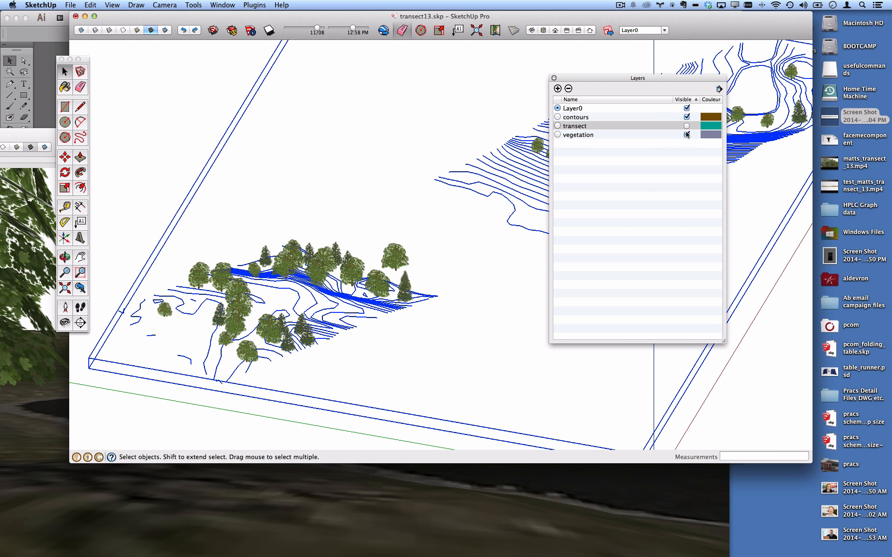
click(687, 134)
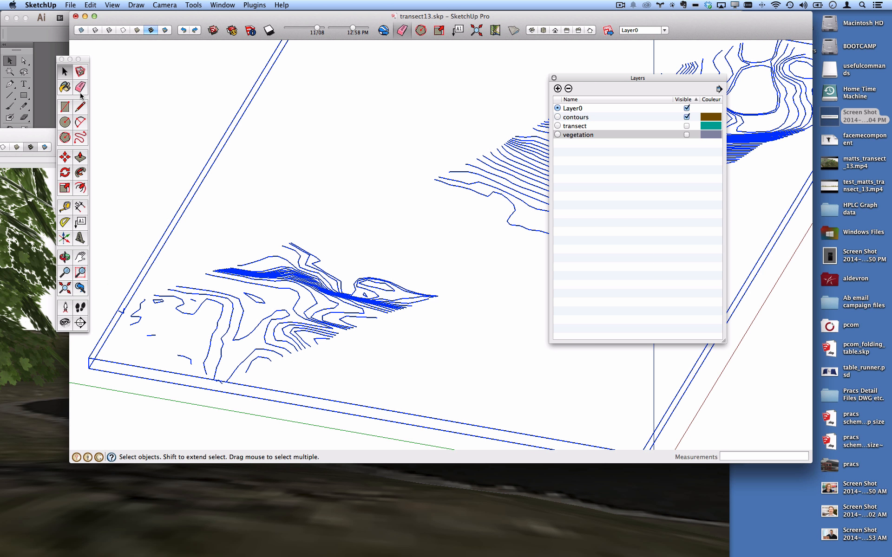
Color the selected contours group with the Strawberry crayon at 100% opacity, and deselect it
click(65, 87)
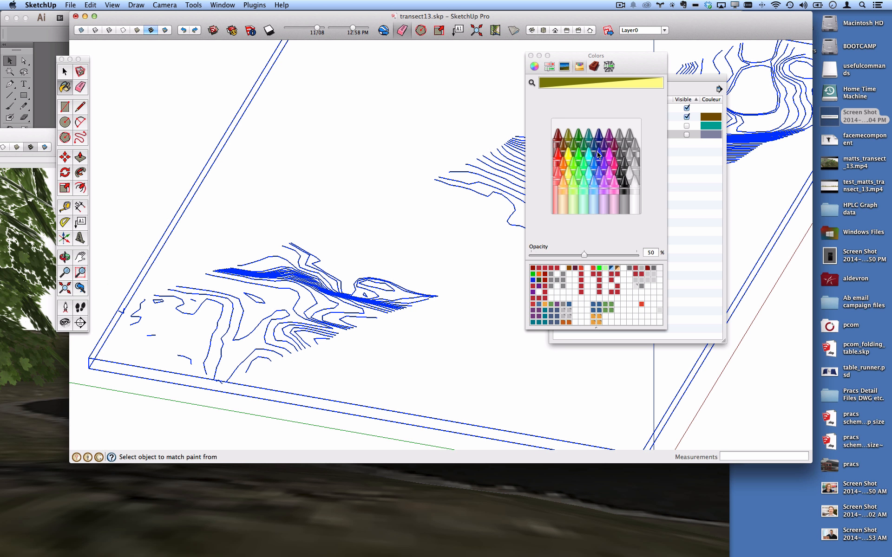
click(600, 157)
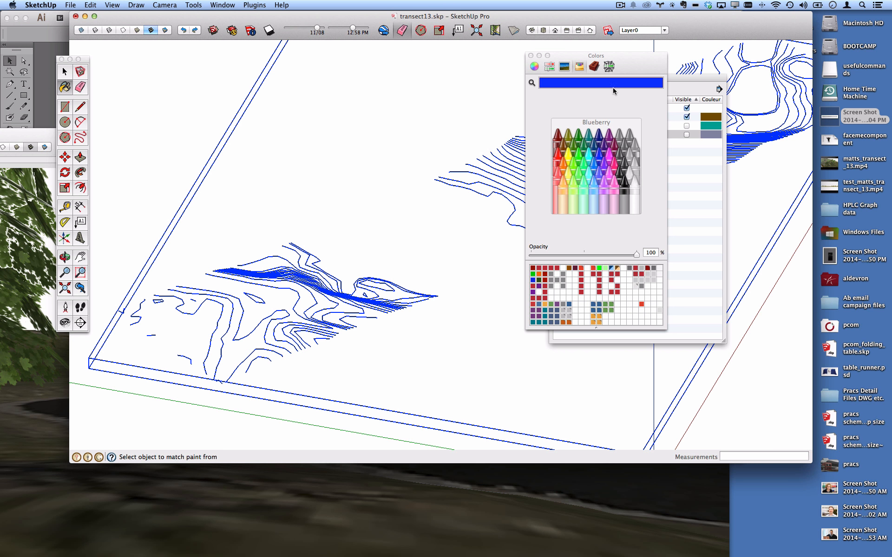
click(616, 166)
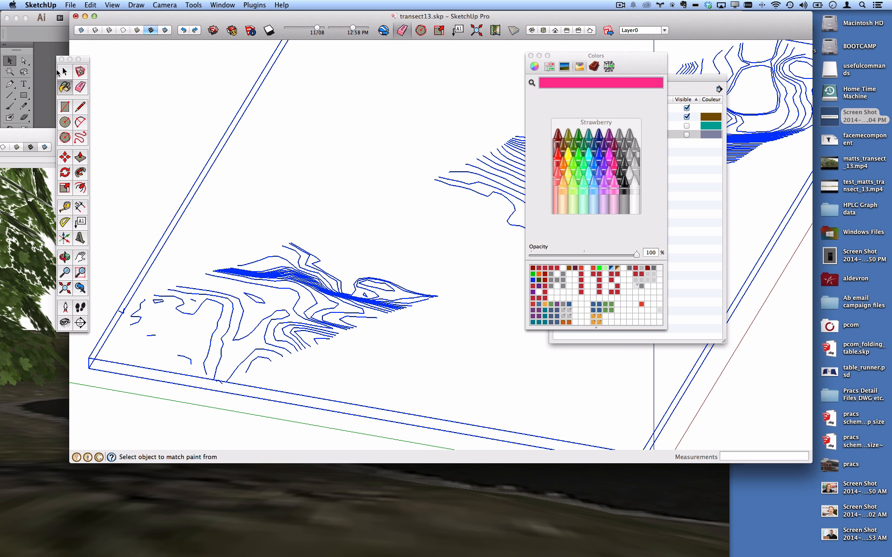
click(65, 72)
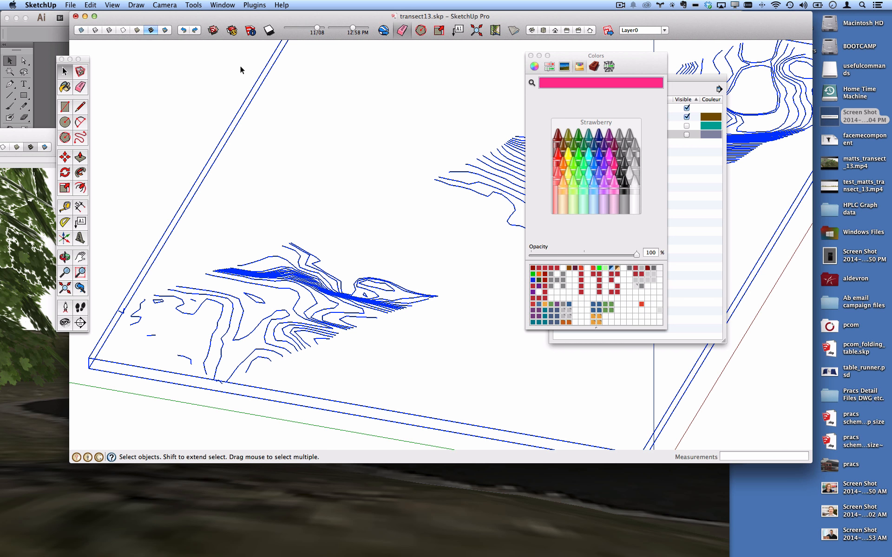
click(328, 238)
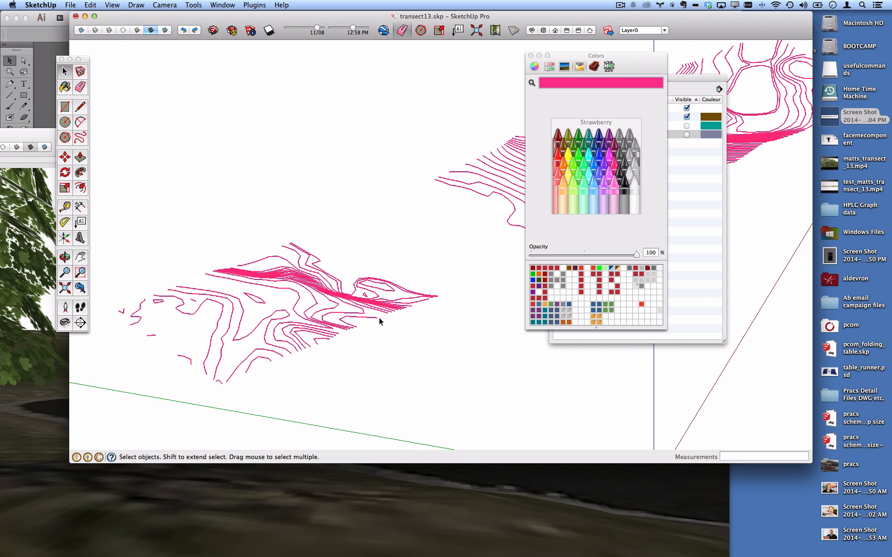
Open the edge settings of the Construction Documentation Style to examine how edges are colored
click(233, 4)
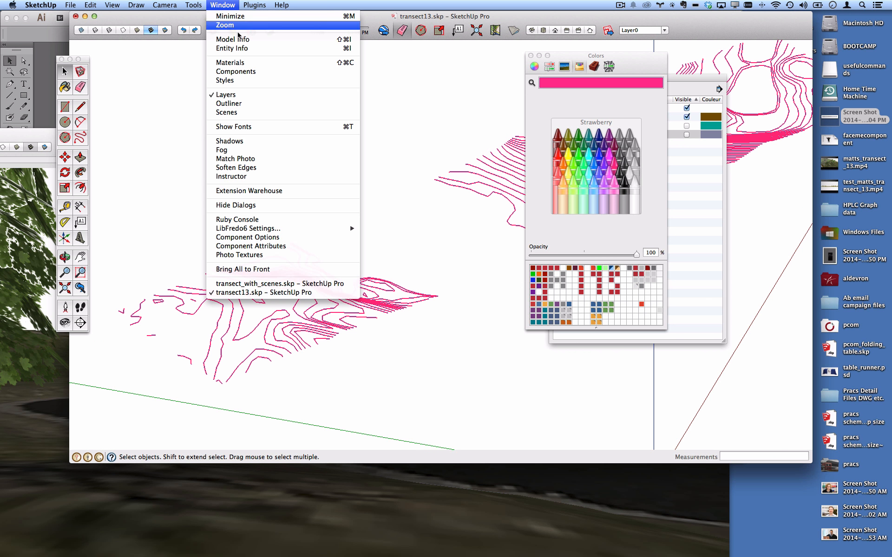
click(245, 82)
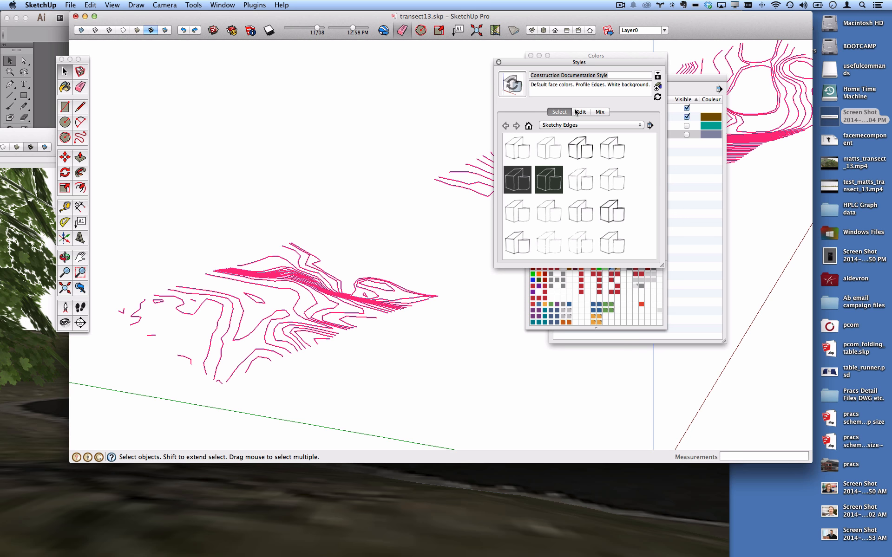
click(578, 112)
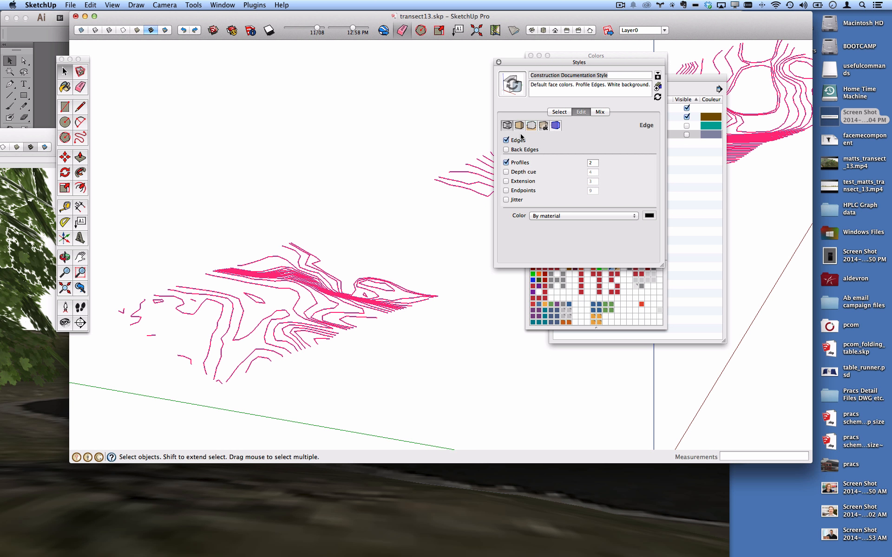
click(498, 61)
click(223, 5)
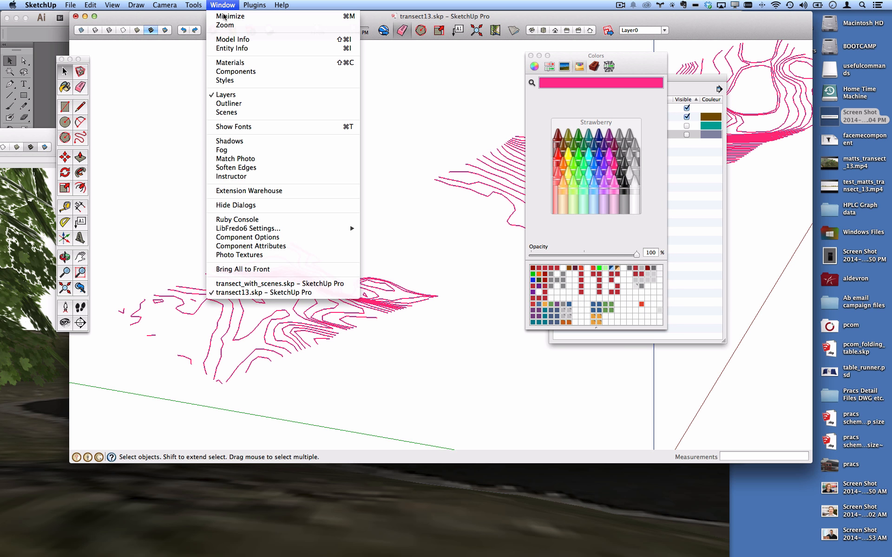
click(225, 80)
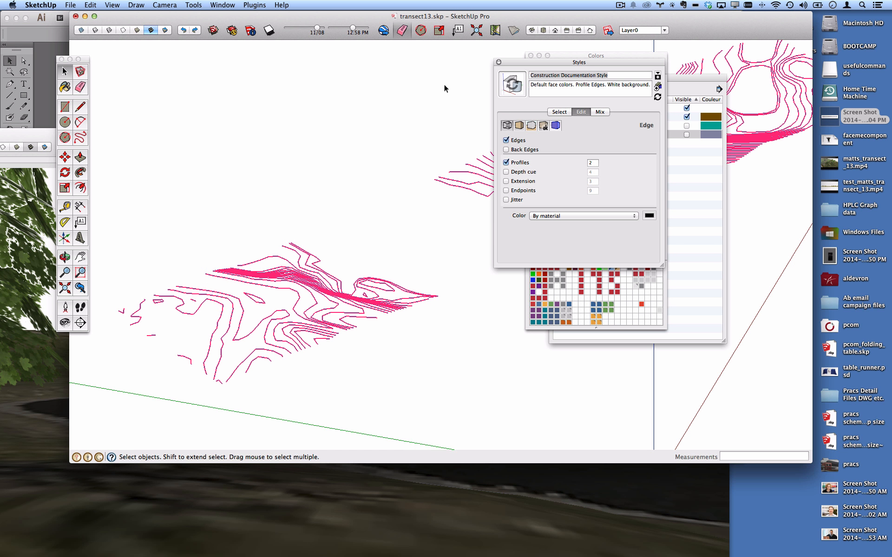
Preview the style's edges with color set to All same, and restore the By material edge color
drag(522, 64, 354, 59)
click(409, 107)
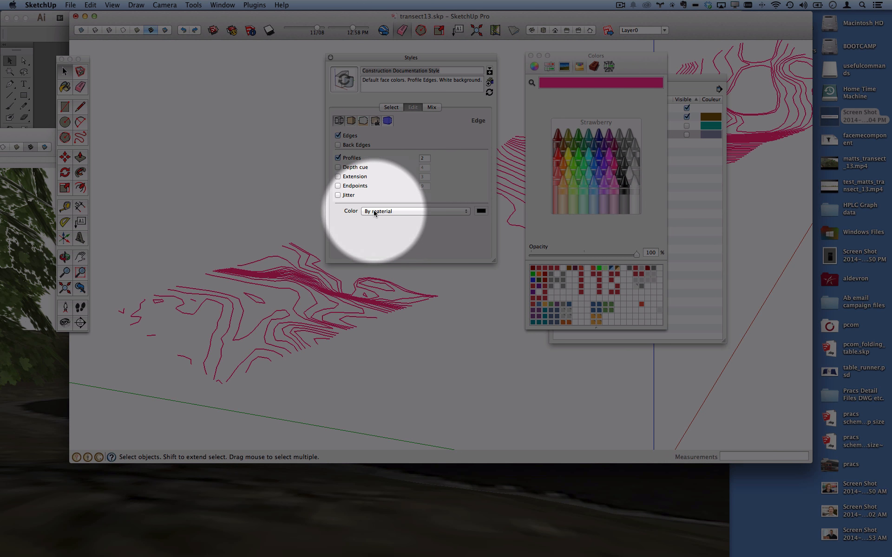
click(375, 211)
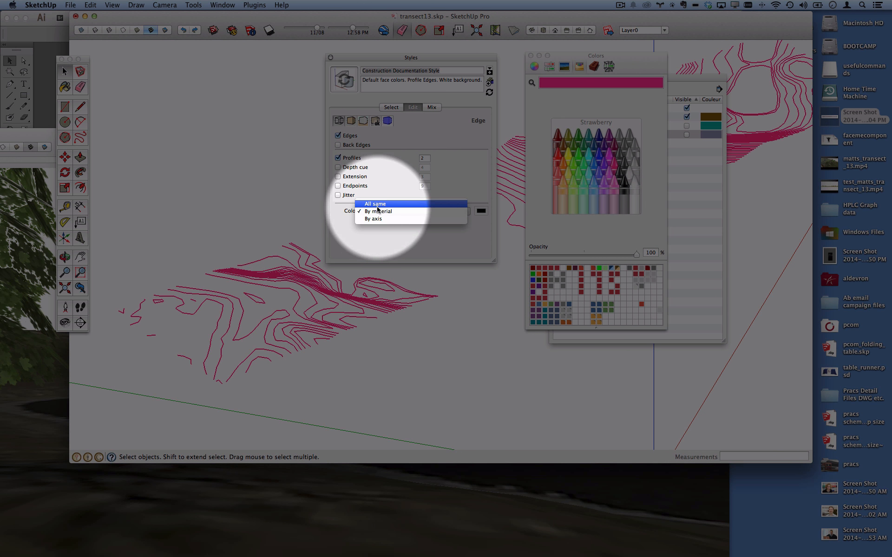
click(378, 206)
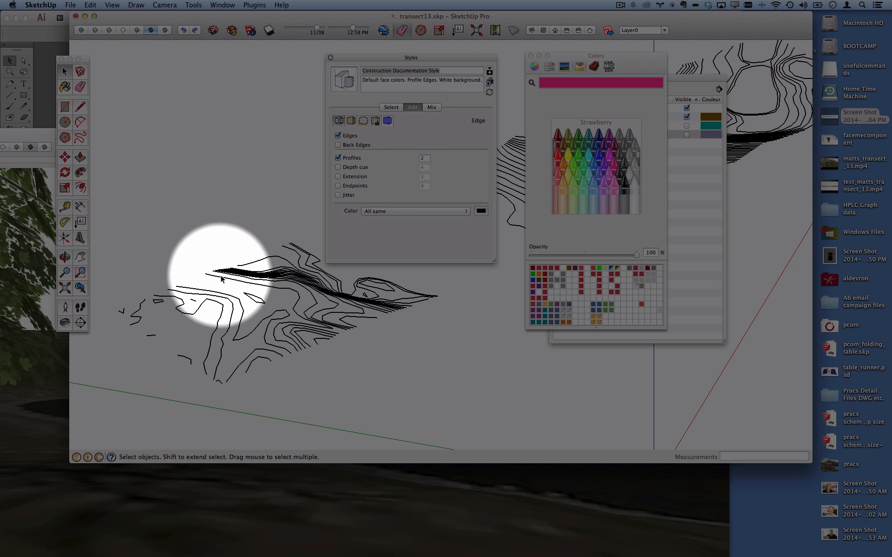
click(392, 212)
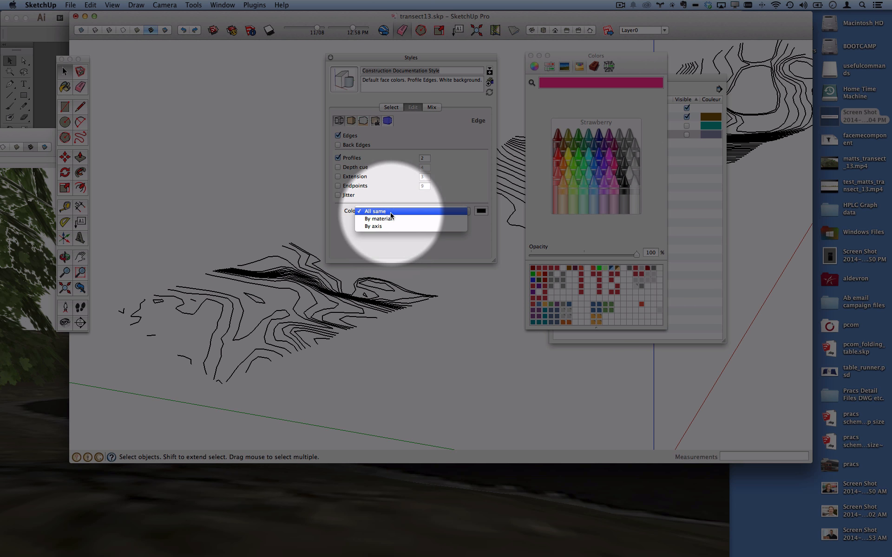
click(392, 218)
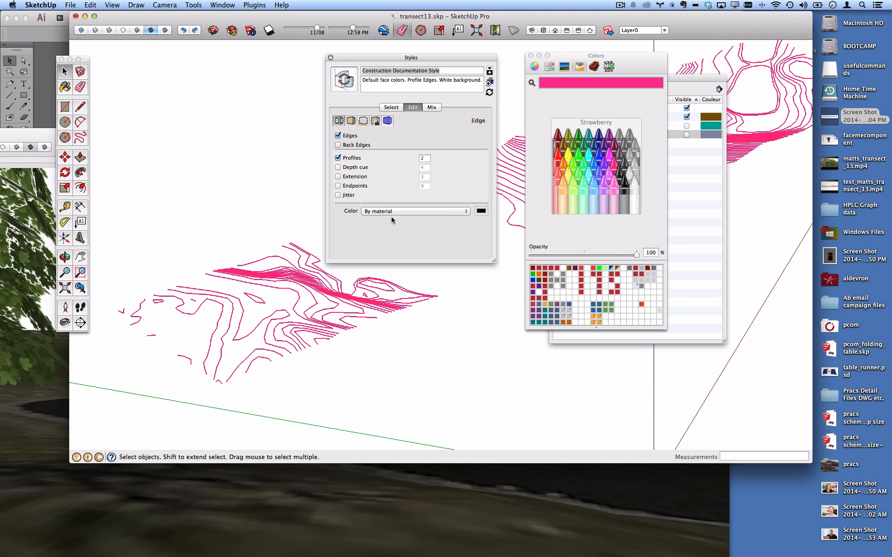
Bring the Layers window into view, preview the model with Color by Layer, and turn that option off again
drag(681, 78, 714, 68)
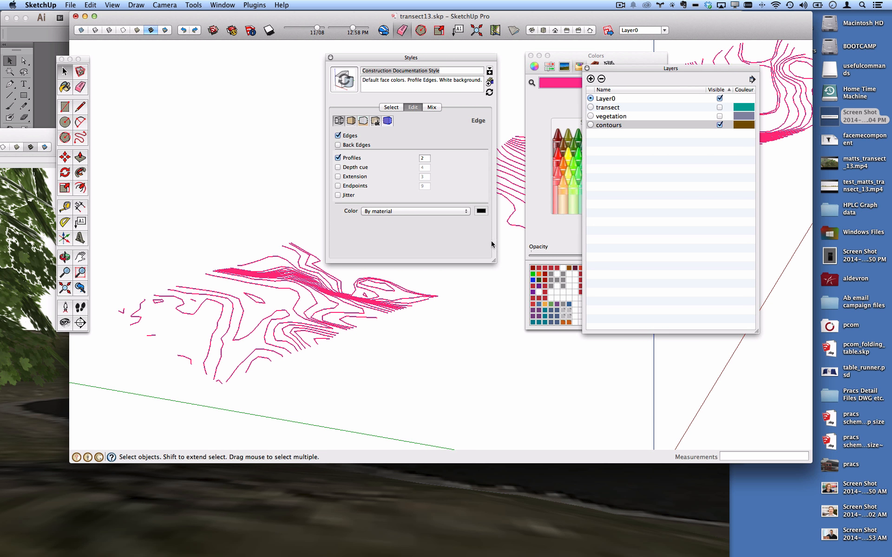
click(752, 81)
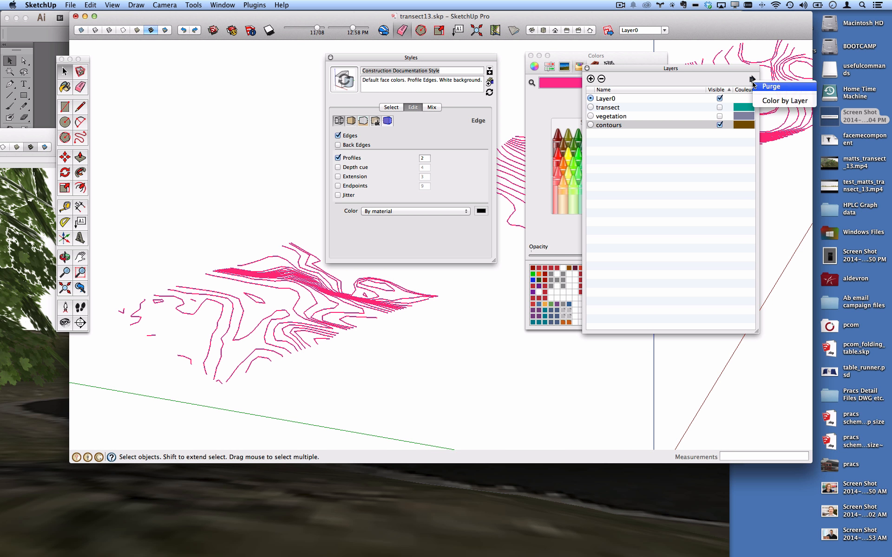
click(785, 101)
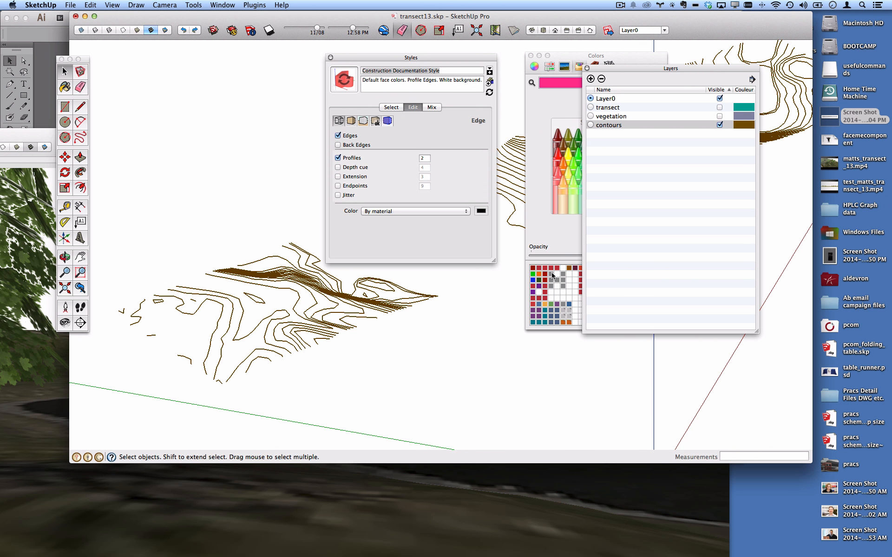
mouse_move(469, 58)
mouse_down()
mouse_move(434, 68)
mouse_move(458, 61)
mouse_up()
click(752, 80)
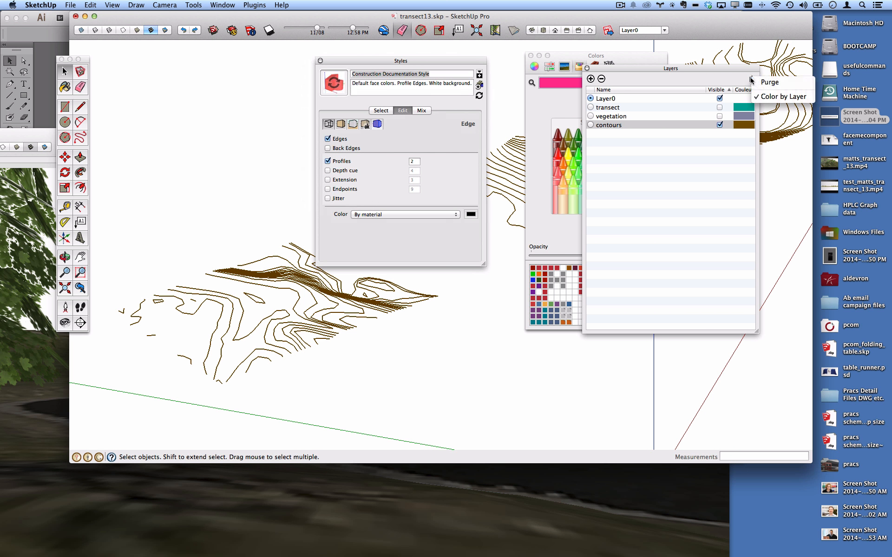
click(775, 97)
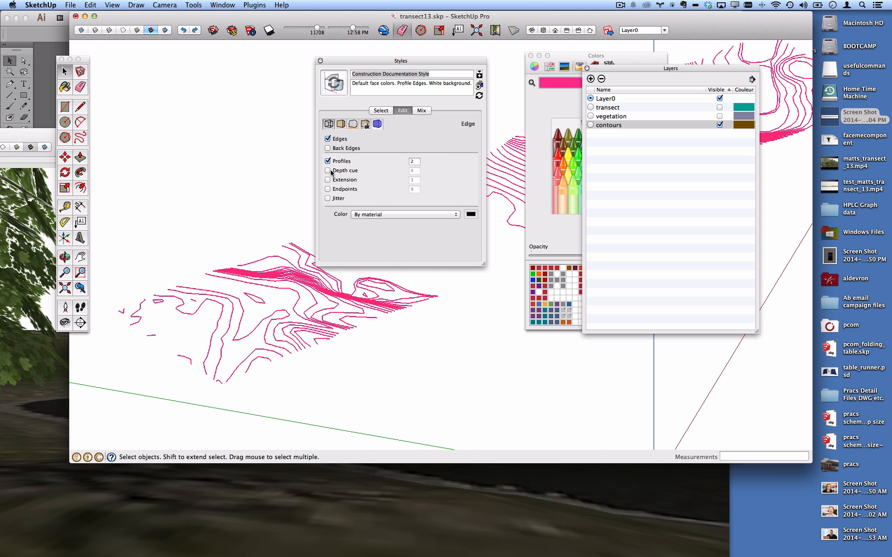
Close the Styles window and make the transect and vegetation layers visible again
click(320, 62)
click(720, 107)
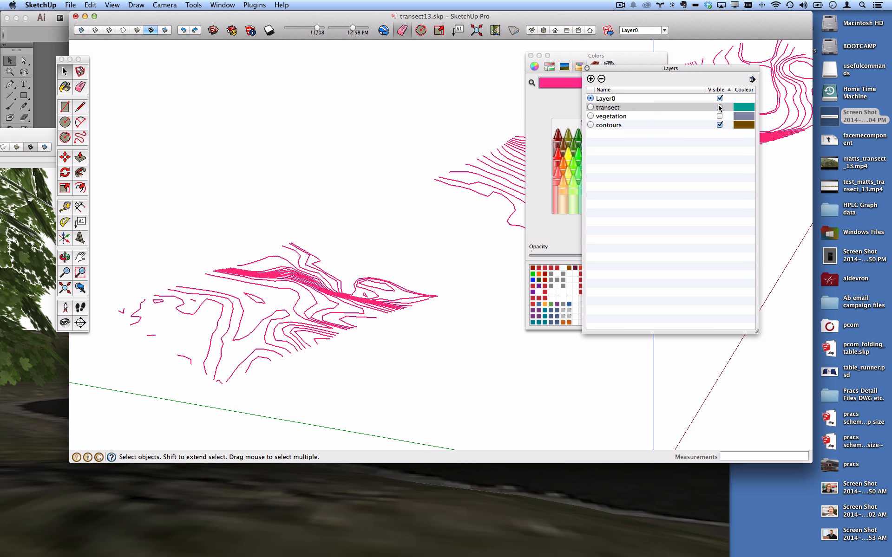
click(720, 116)
Examine the colored contours on the transect surface from several angles and where they meet the block's cut edge
middle_drag(473, 250, 276, 296)
drag(276, 296, 10, 235)
middle_drag(10, 234, 61, 283)
scroll(289, 319, up, 10)
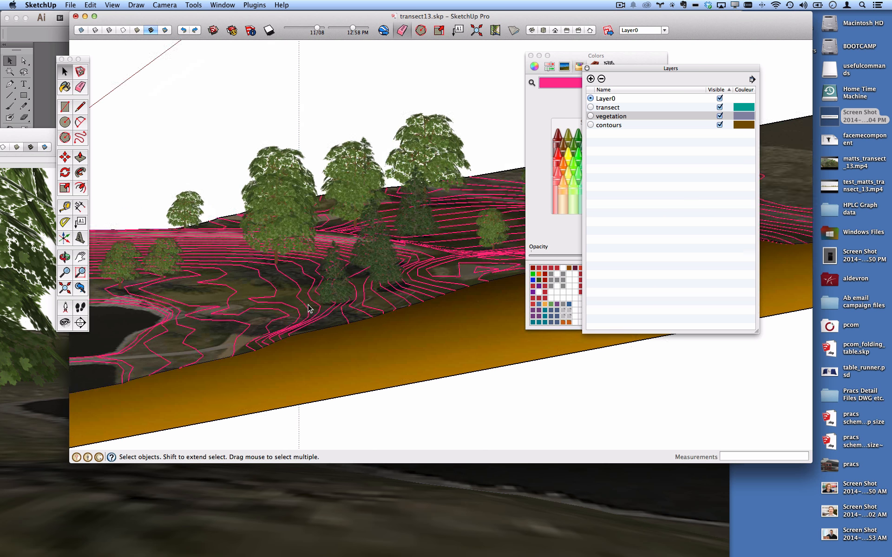
scroll(302, 297, up, 5)
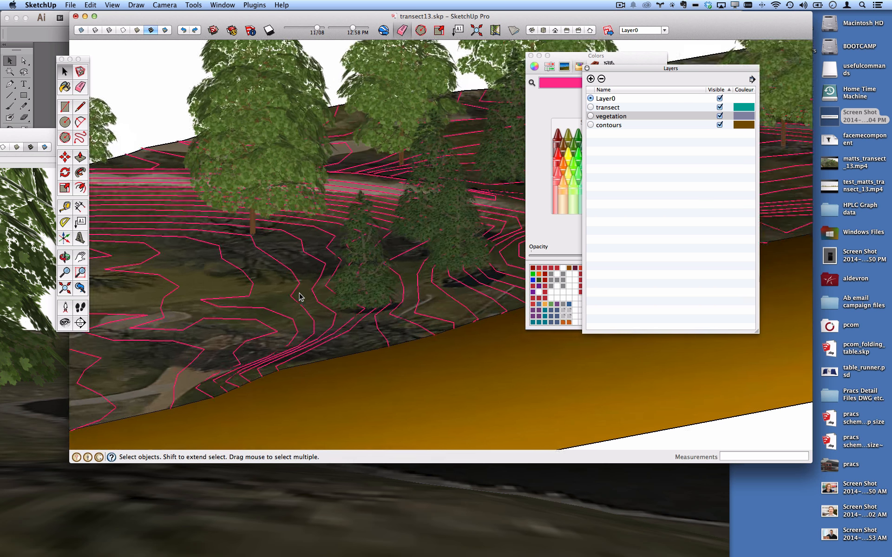
key(o)
drag(235, 243, 371, 327)
middle_drag(372, 328, 374, 280)
scroll(374, 279, down, 10)
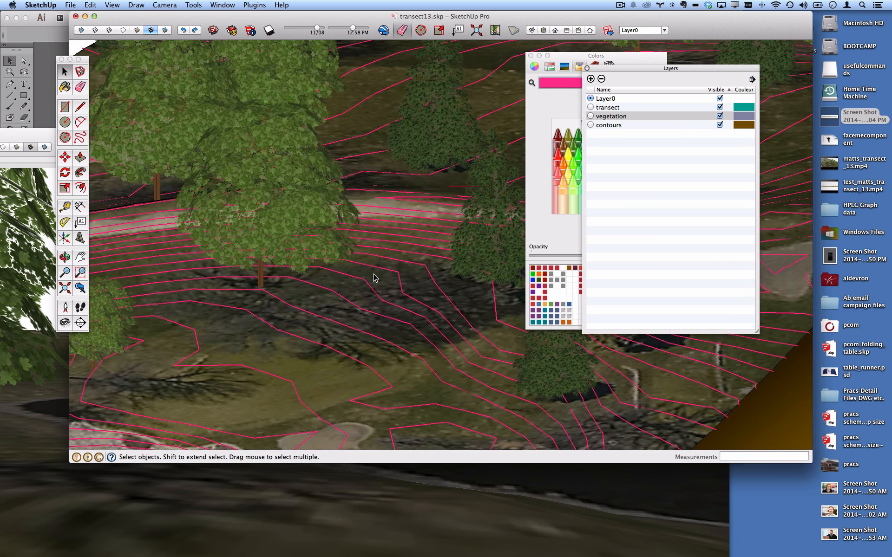
scroll(368, 172, down, 10)
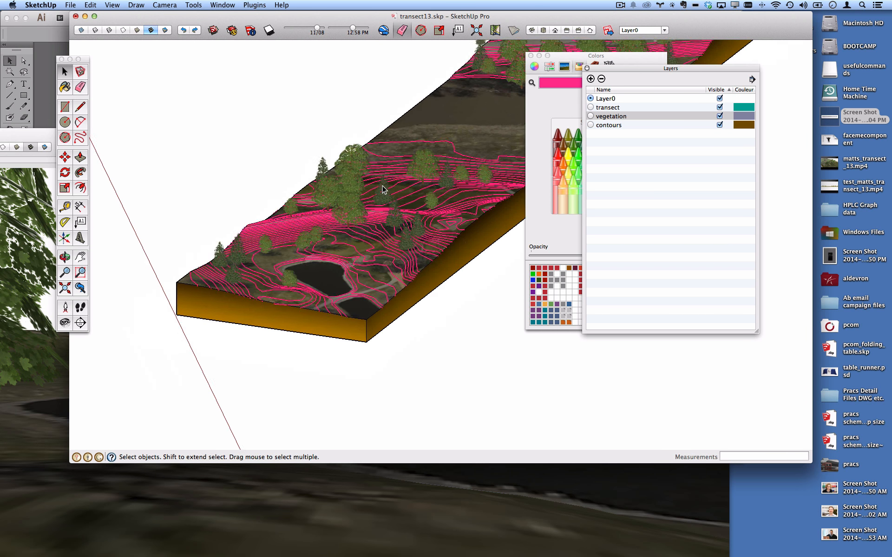
middle_drag(393, 216, 450, 239)
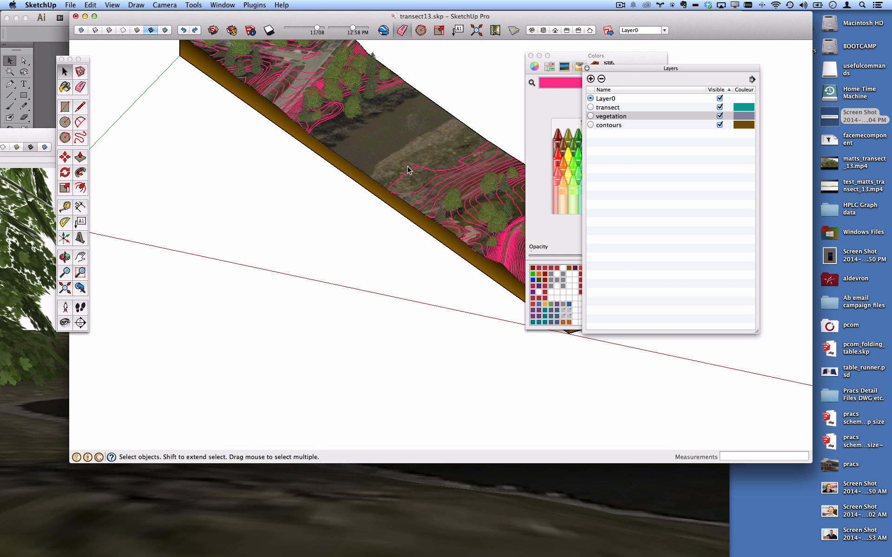
scroll(327, 126, up, 5)
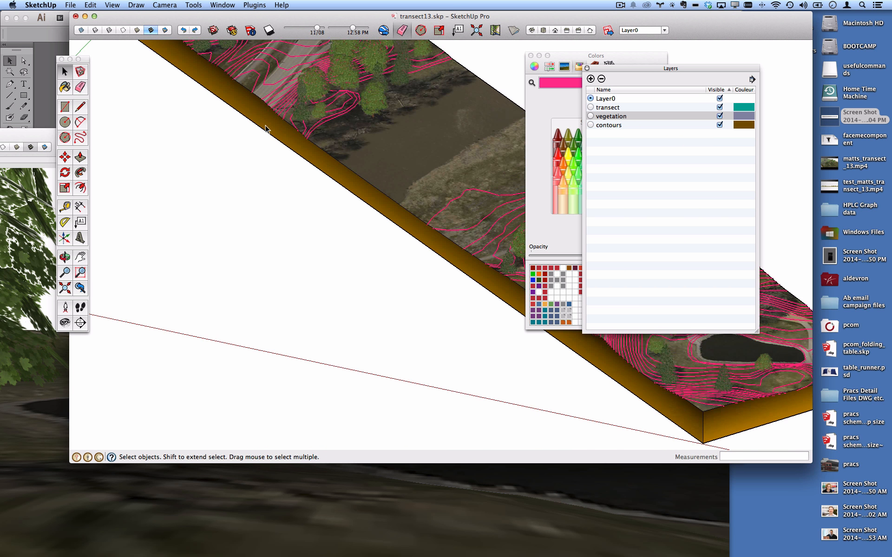
scroll(377, 140, up, 3)
middle_drag(388, 179, 234, 56)
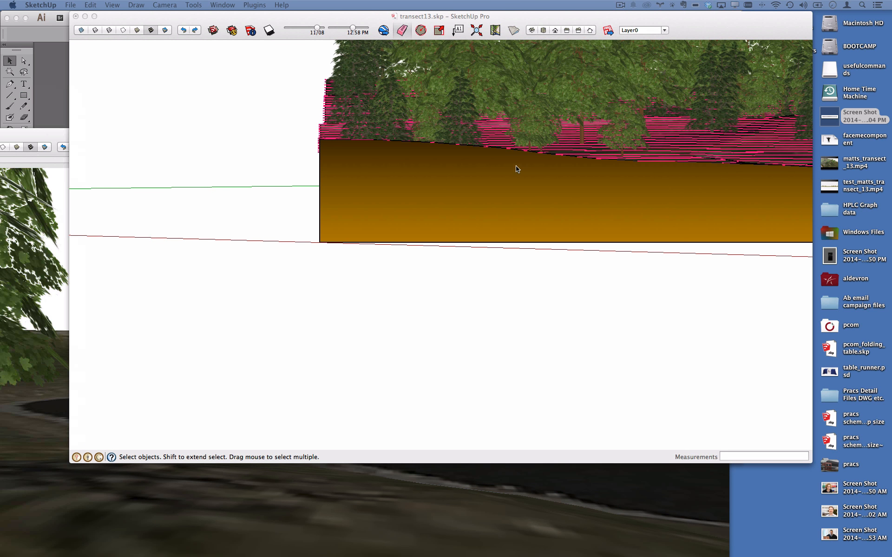
scroll(287, 113, up, 5)
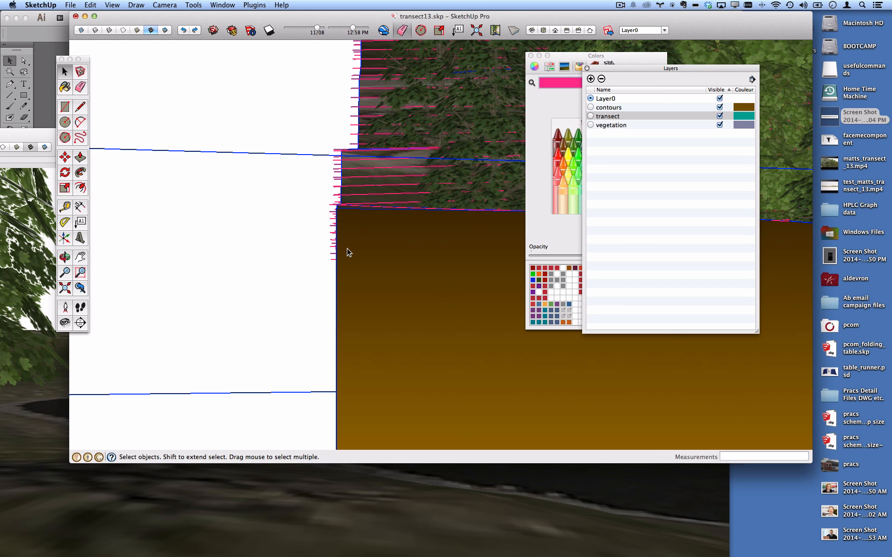
Save the model with the contour ends at the transect's edge in view
key(o)
mouse_move(349, 249)
mouse_down()
mouse_move(364, 243)
mouse_move(348, 245)
mouse_up()
key(space)
click(70, 5)
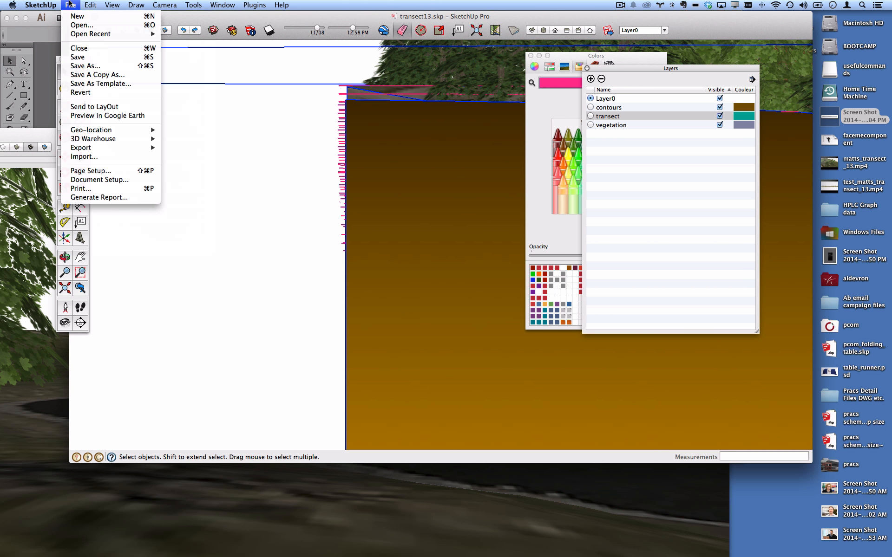
click(91, 59)
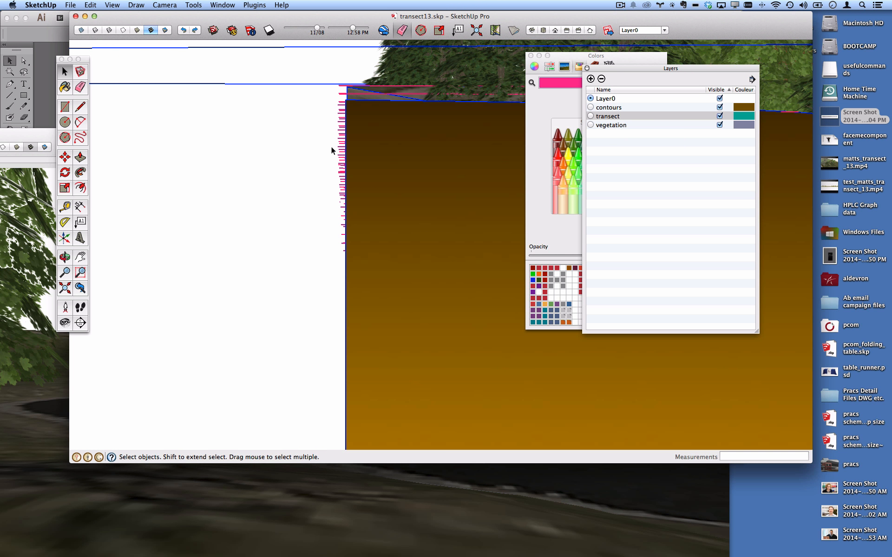
Copy the flat bottom face from inside the transect group, and leave the group
middle_drag(331, 146, 366, 171)
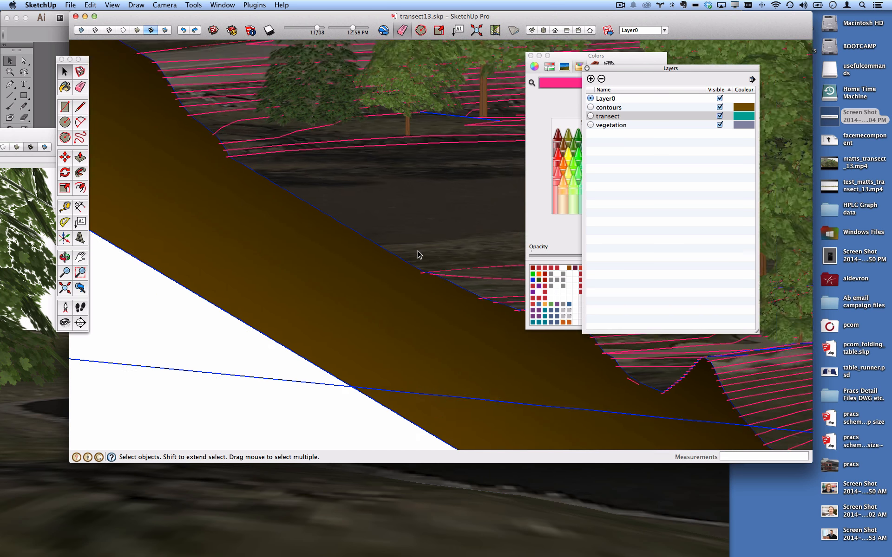
middle_drag(419, 254, 391, 188)
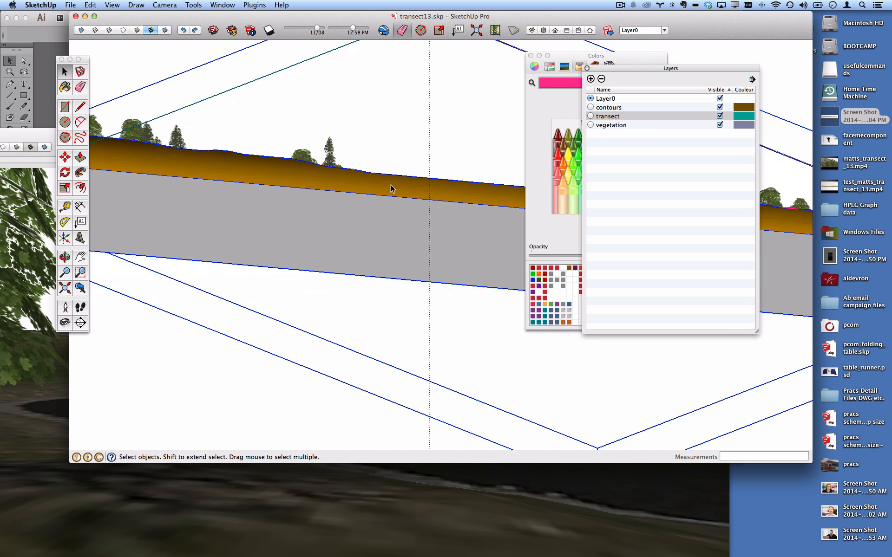
scroll(391, 188, down, 6)
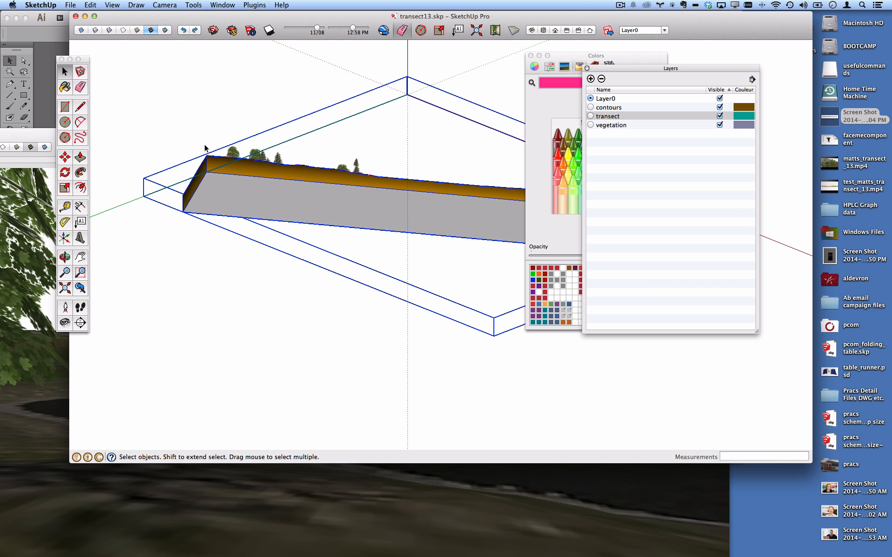
click(66, 72)
double_click(363, 199)
click(269, 199)
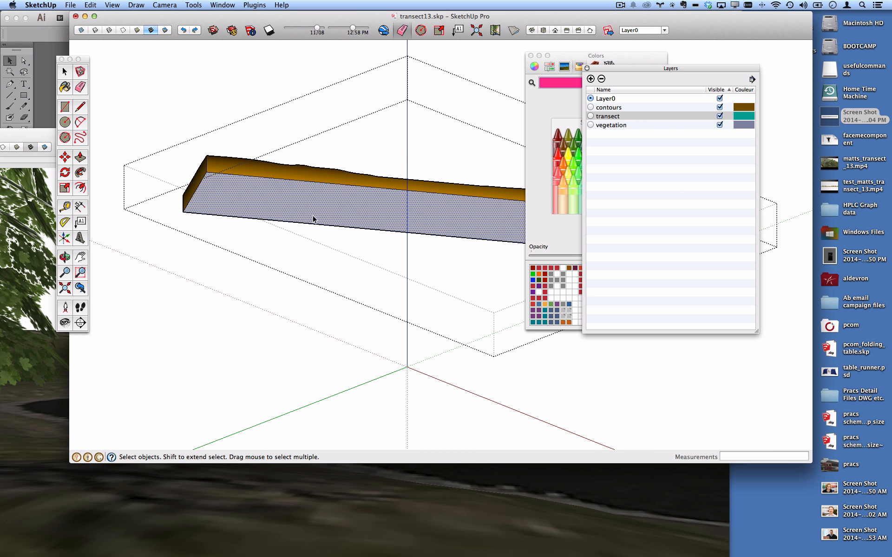
click(98, 5)
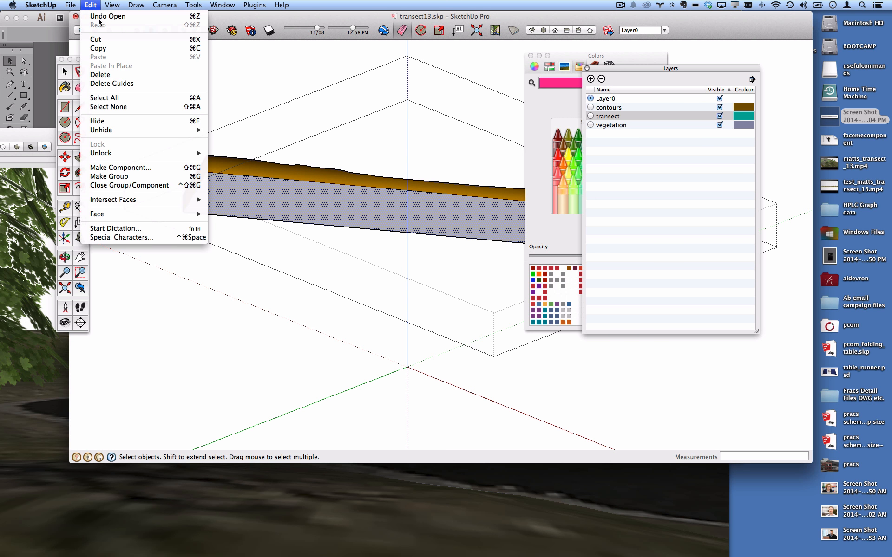
click(109, 48)
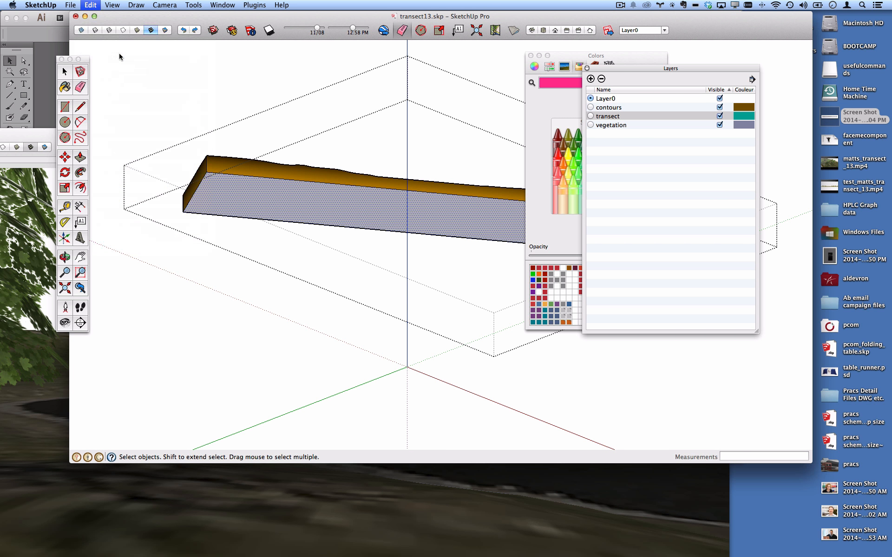
click(188, 295)
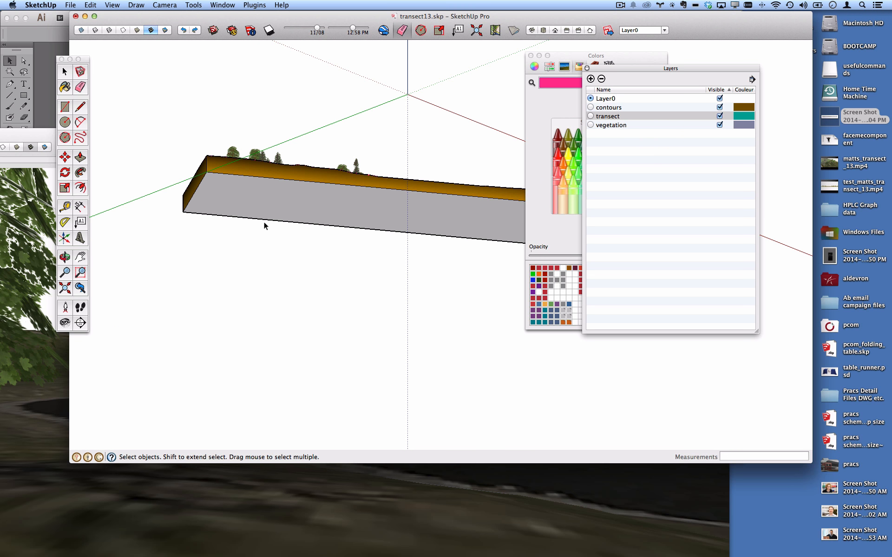
middle_drag(263, 221, 360, 307)
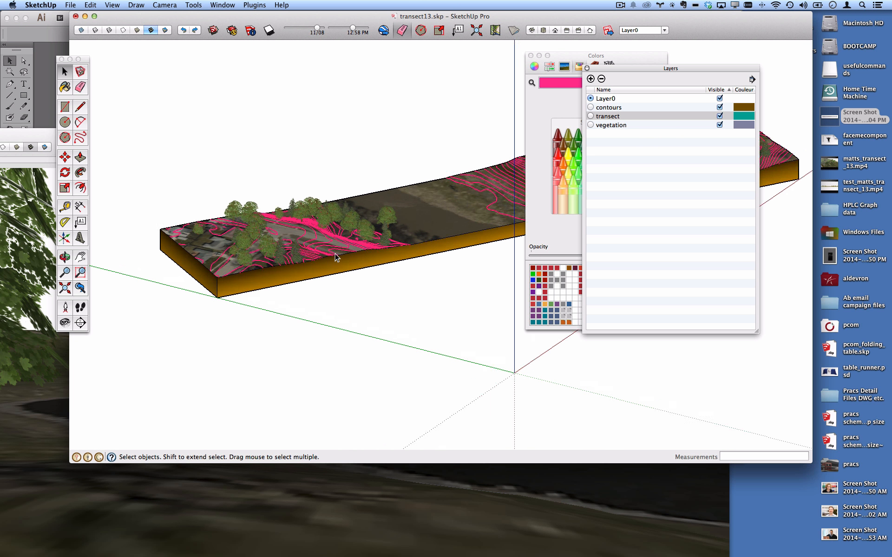
scroll(334, 253, up, 2)
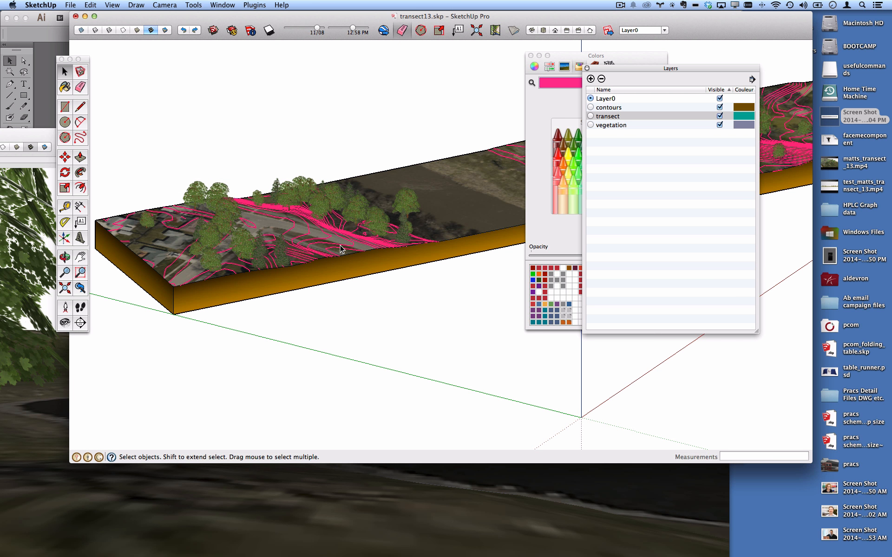
click(341, 249)
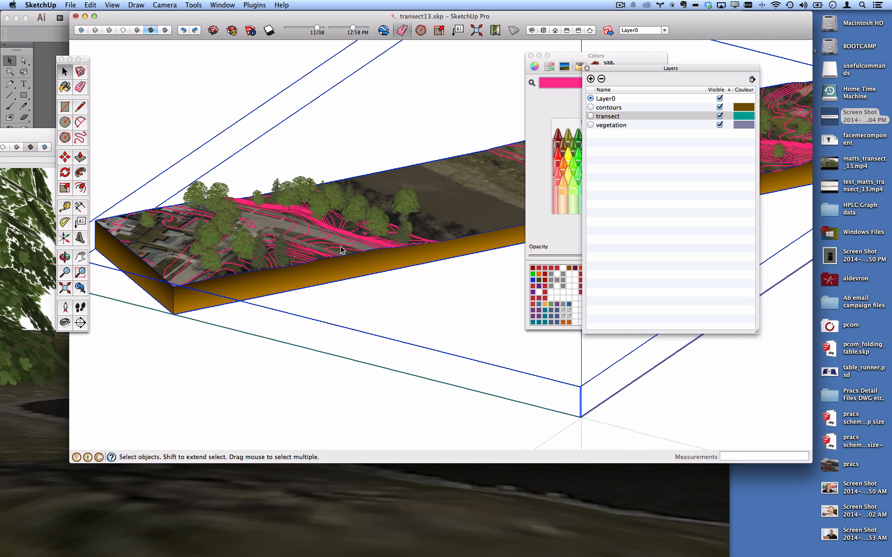
double_click(340, 250)
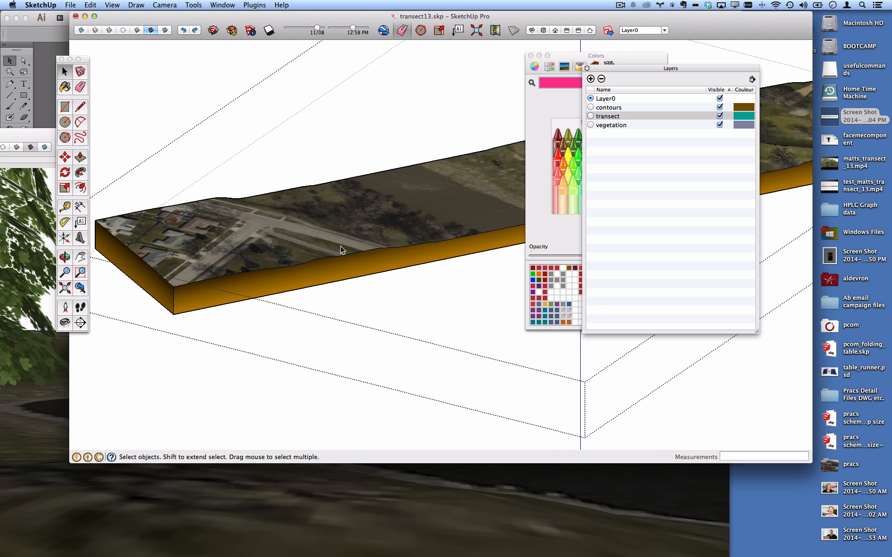
click(378, 307)
scroll(331, 256, up, 3)
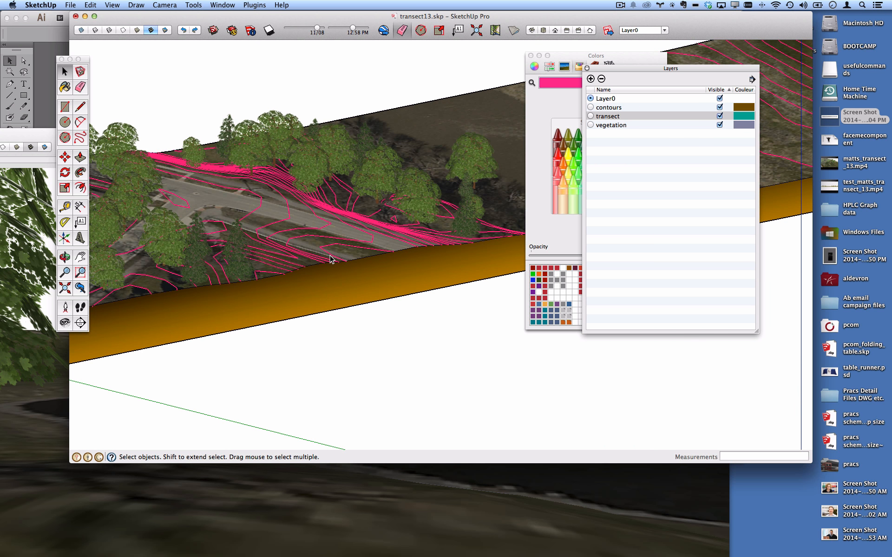
double_click(332, 257)
click(375, 348)
Open the contours group for editing and paste the copied bottom face in place among the contour lines
middle_drag(376, 348, 466, 229)
scroll(494, 230, up, 4)
scroll(486, 238, up, 8)
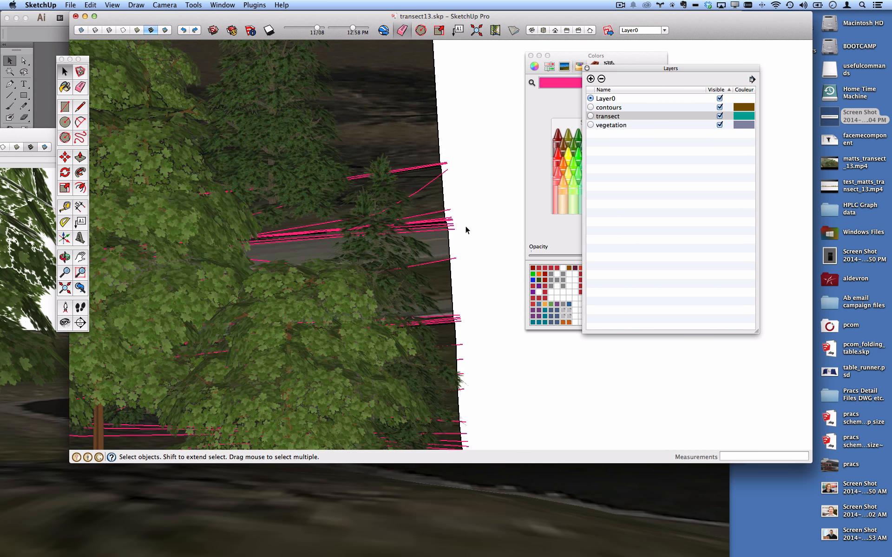
scroll(449, 227, down, 10)
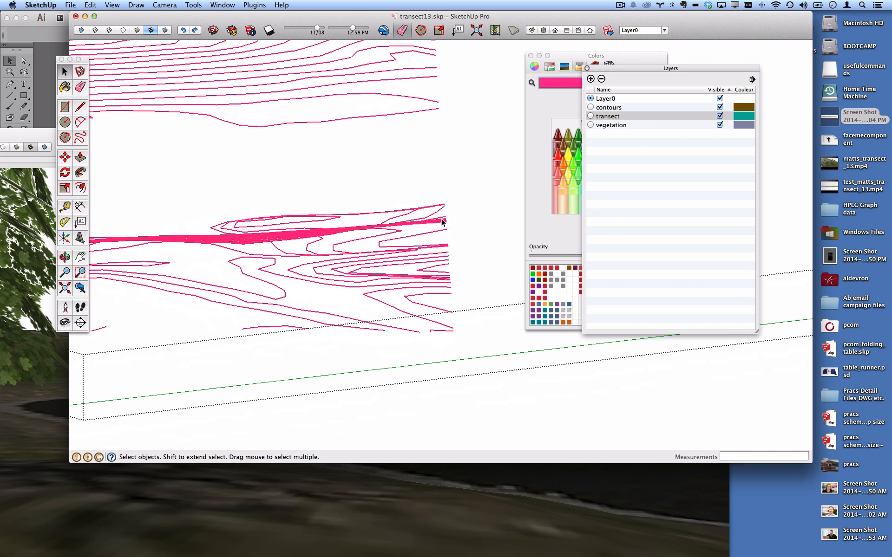
middle_drag(447, 183, 291, 207)
scroll(291, 207, down, 3)
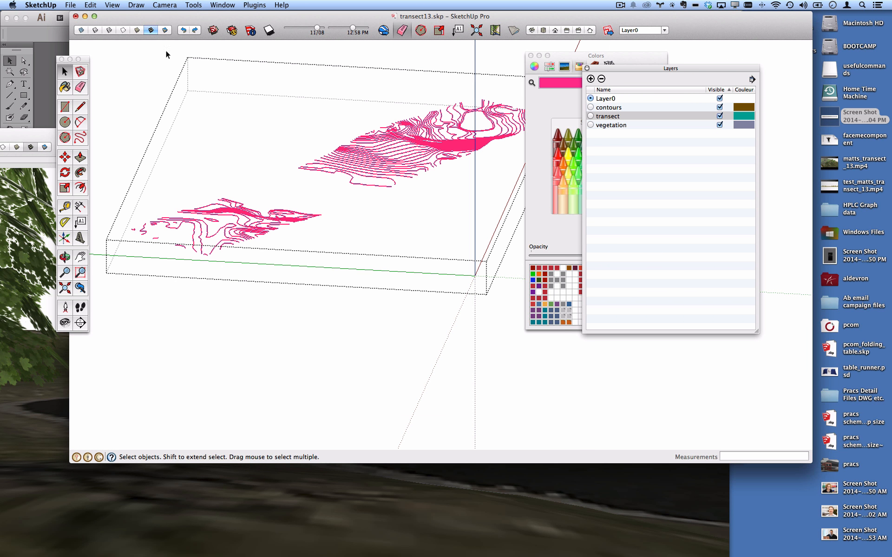
click(88, 5)
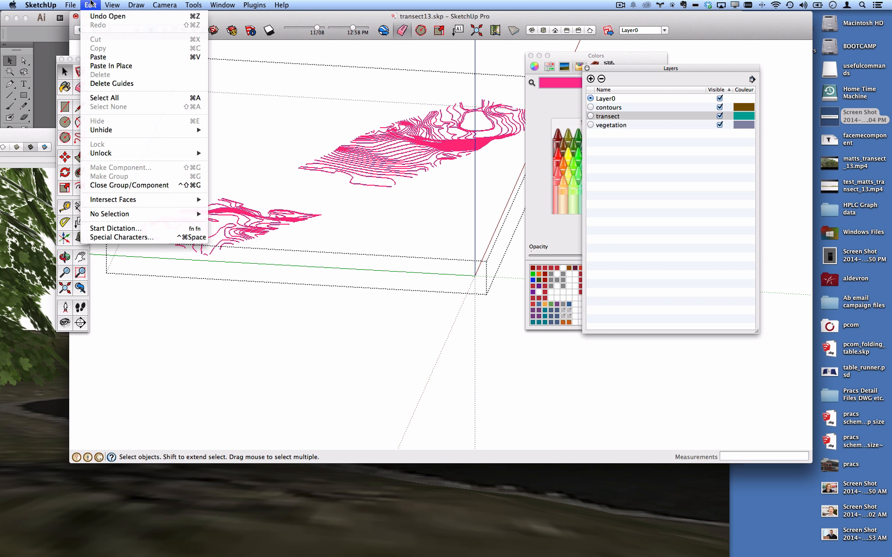
click(112, 66)
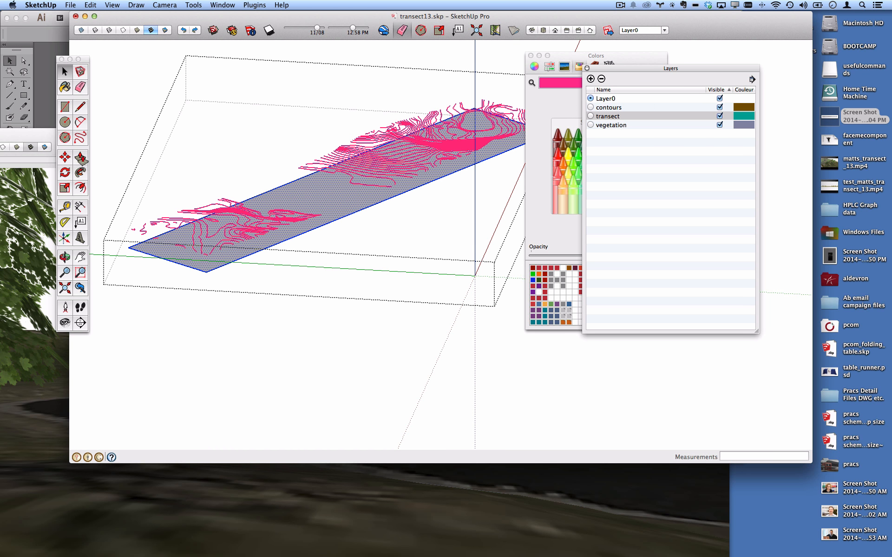
Push/Pull the pasted face upward about 353 feet so the block encloses the contours within the transect's outline
click(81, 157)
drag(331, 198, 265, 200)
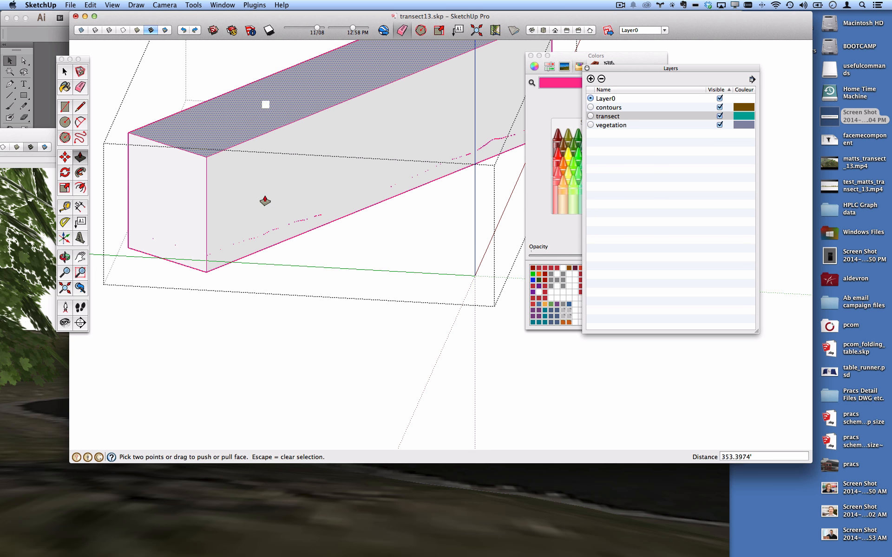
middle_drag(265, 199, 420, 152)
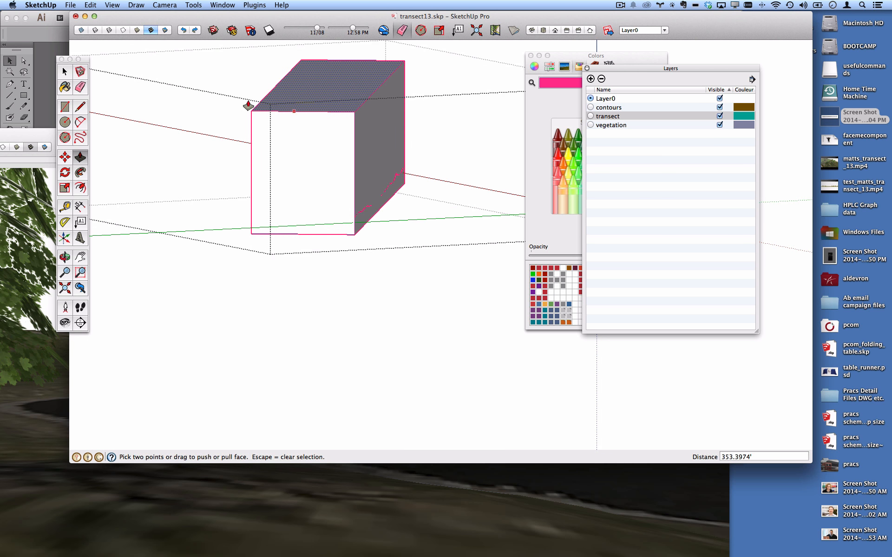
Select the whole block together with the contour lines and intersect their faces with the selection
click(65, 72)
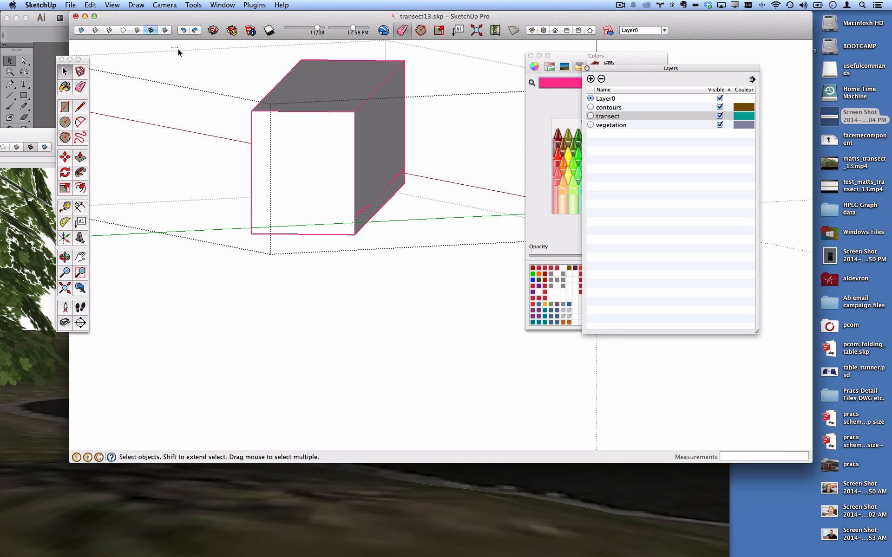
drag(173, 47, 459, 271)
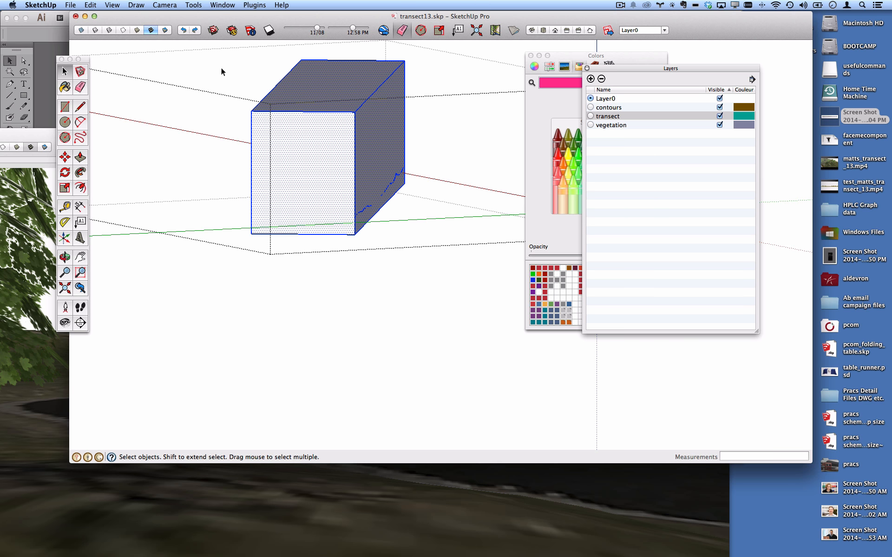
drag(187, 50, 483, 280)
scroll(378, 209, up, 2)
scroll(378, 209, up, 2)
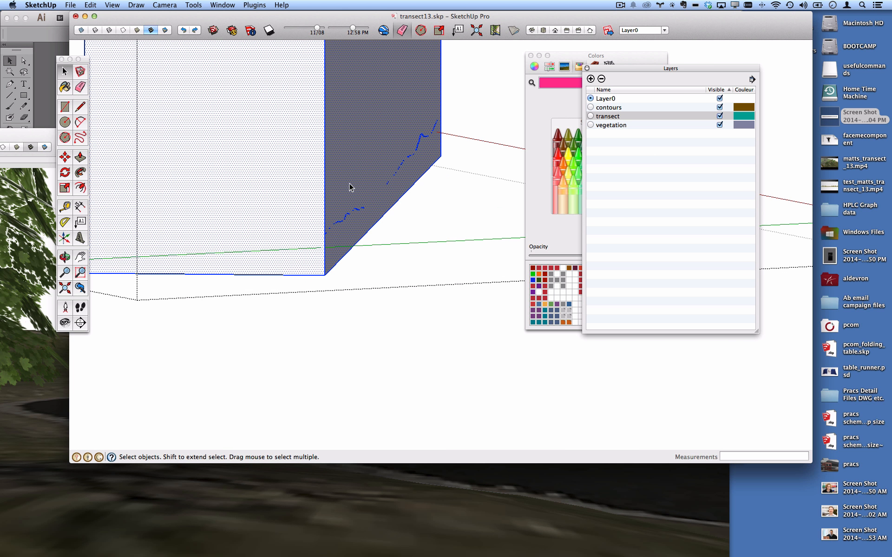
right_click(349, 184)
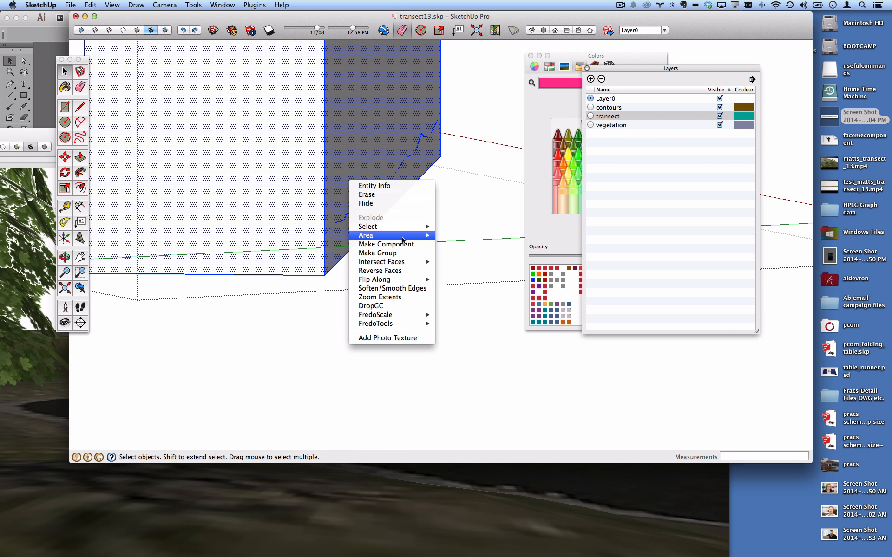
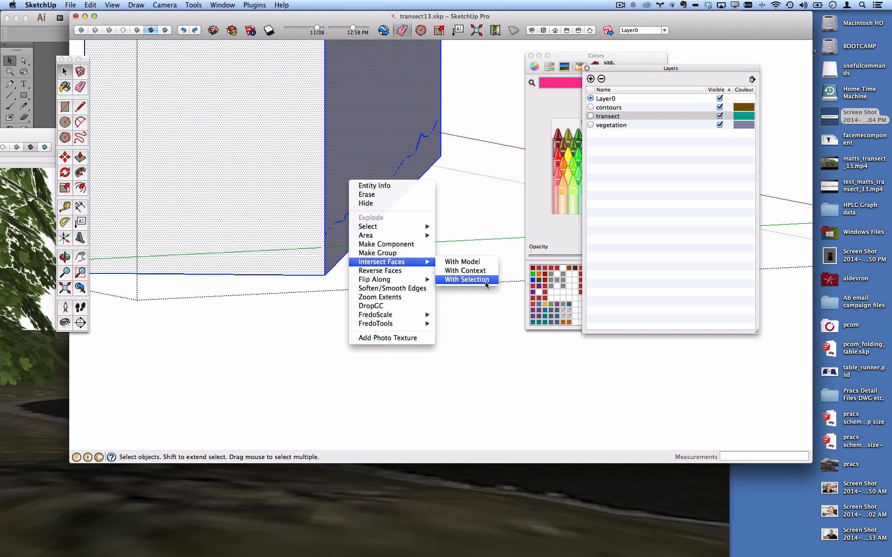
click(486, 281)
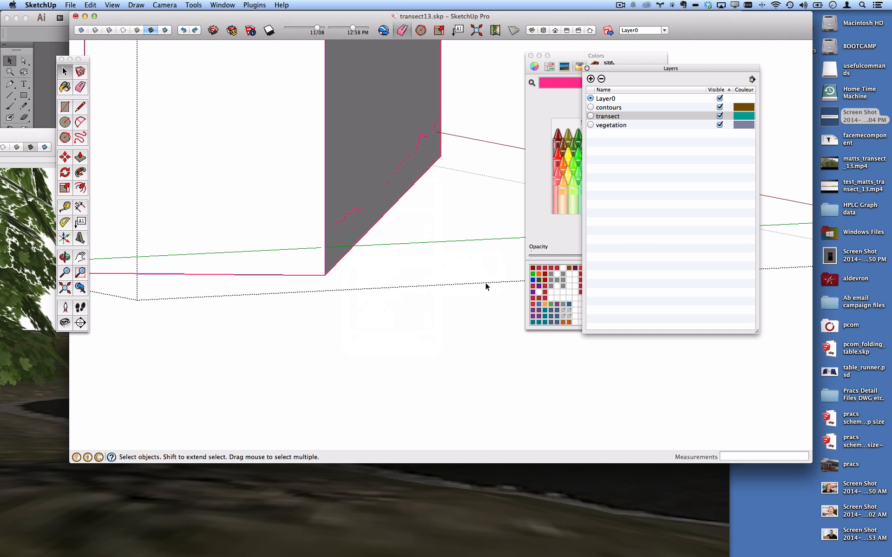
Select the whole extruded box with its contour lines and try to intersect its faces with the selection
scroll(411, 252, down, 5)
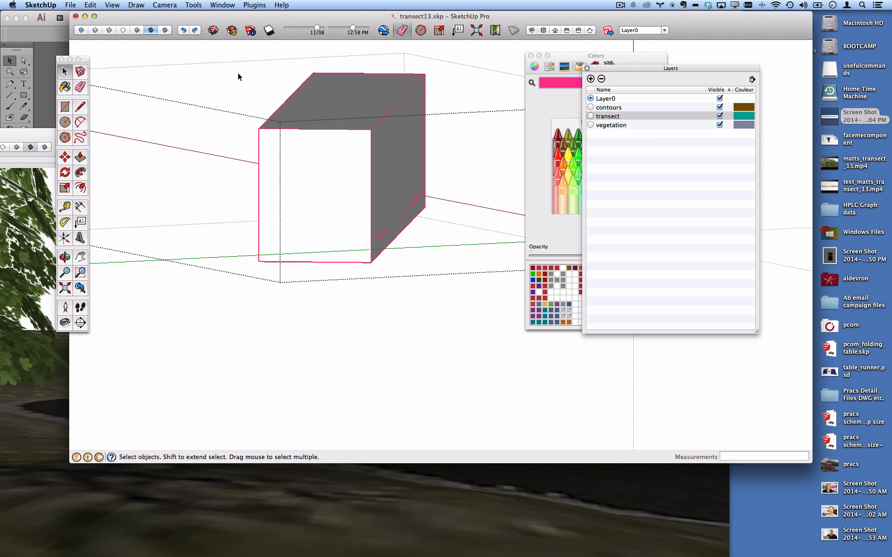
drag(222, 60, 475, 301)
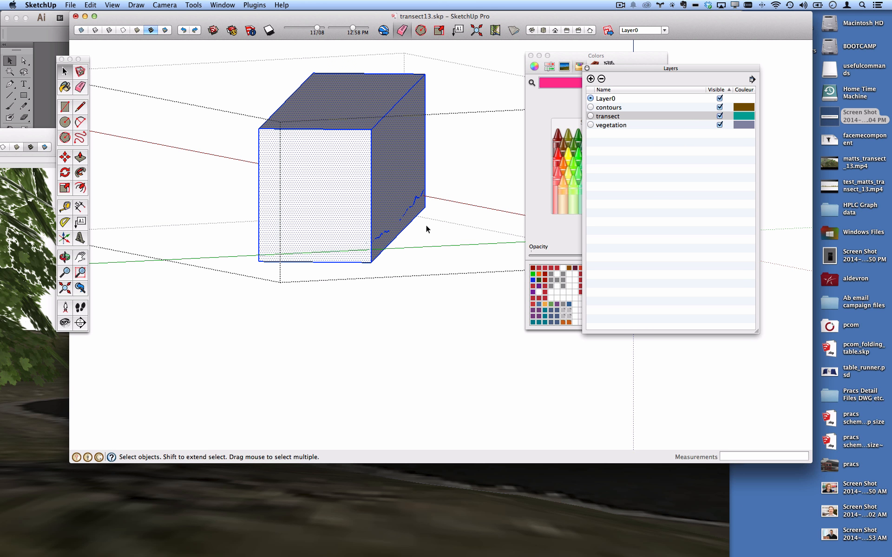
right_click(411, 199)
mouse_move(465, 281)
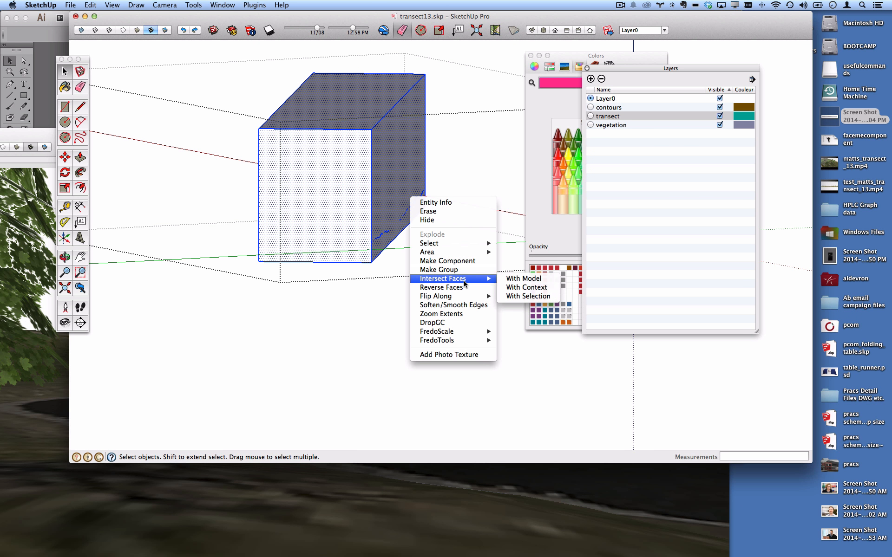
click(525, 296)
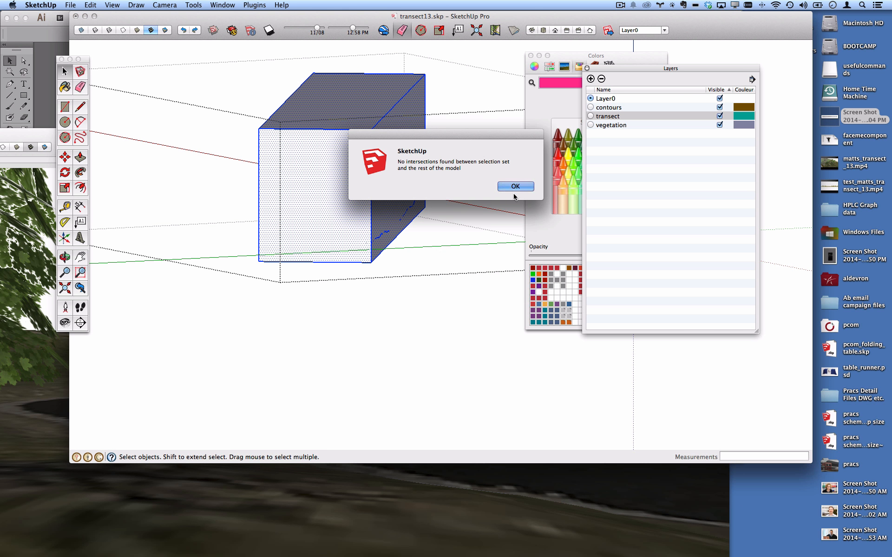
drag(457, 134, 446, 141)
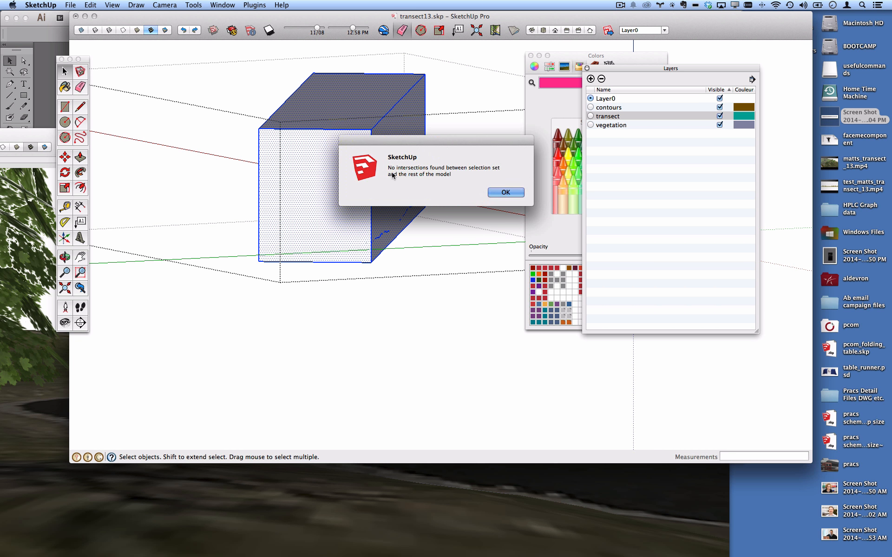
click(506, 194)
Examine where the contour lines poke through the box's side face, viewing the inside of the box temporarily in X-ray
scroll(378, 236, up, 3)
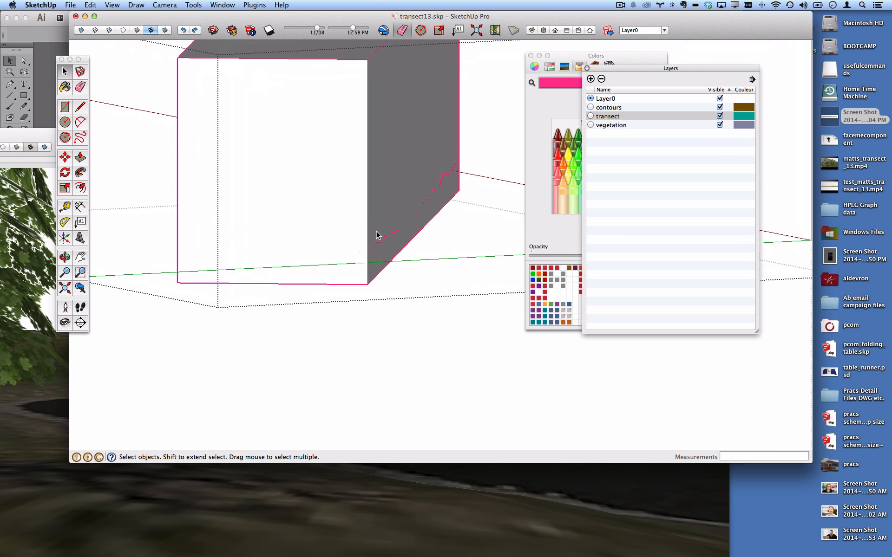
scroll(377, 235, up, 2)
scroll(339, 235, down, 1)
scroll(372, 262, up, 3)
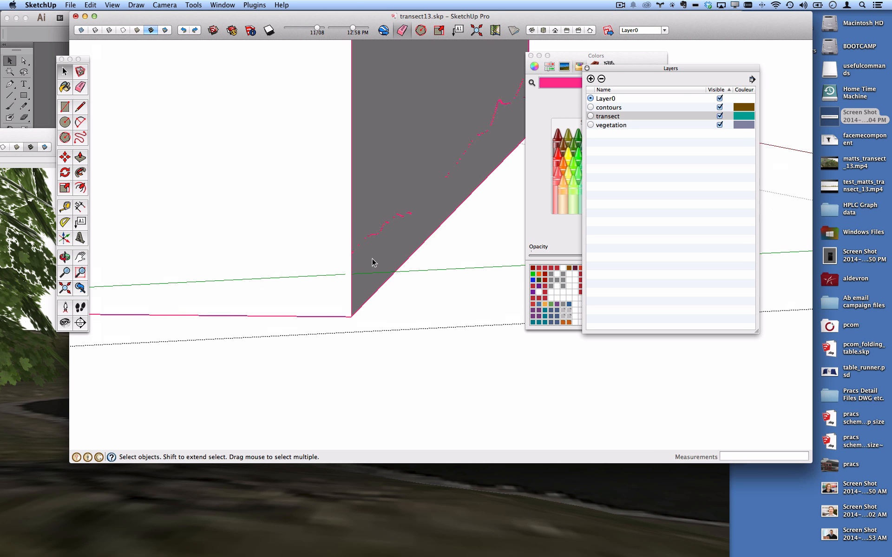
scroll(372, 263, up, 3)
click(366, 229)
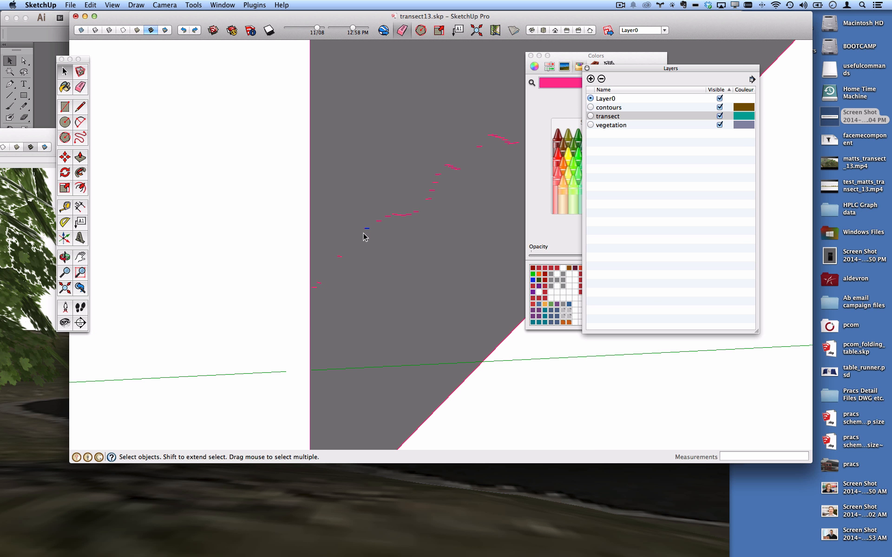
scroll(367, 228, down, 2)
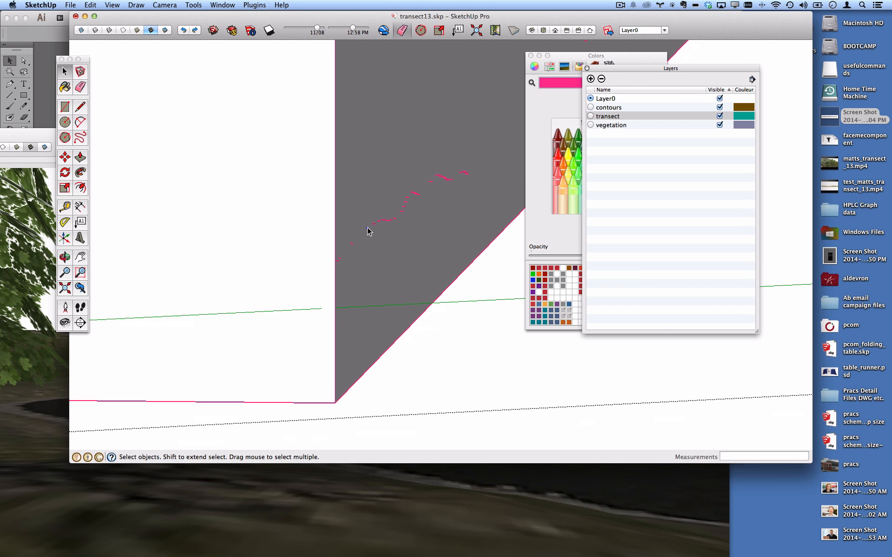
middle_click(371, 201)
click(82, 30)
scroll(385, 219, up, 3)
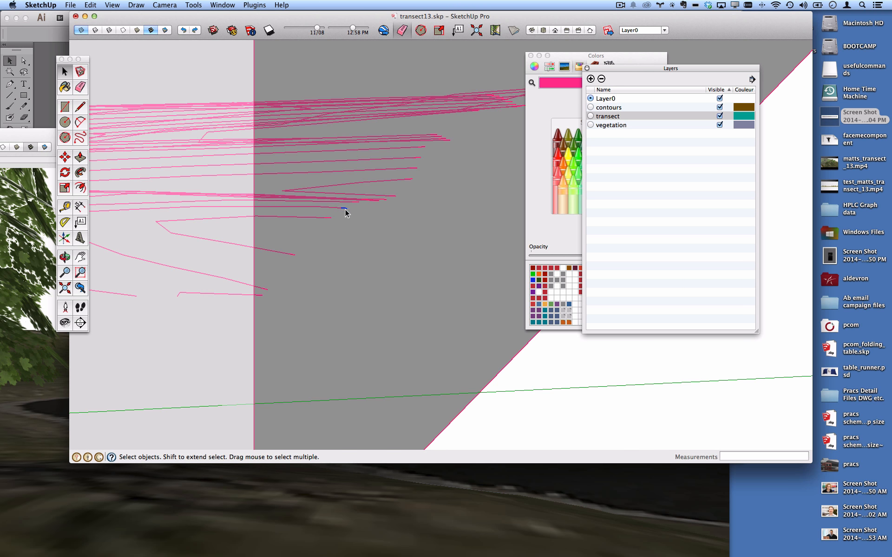
scroll(346, 214, down, 6)
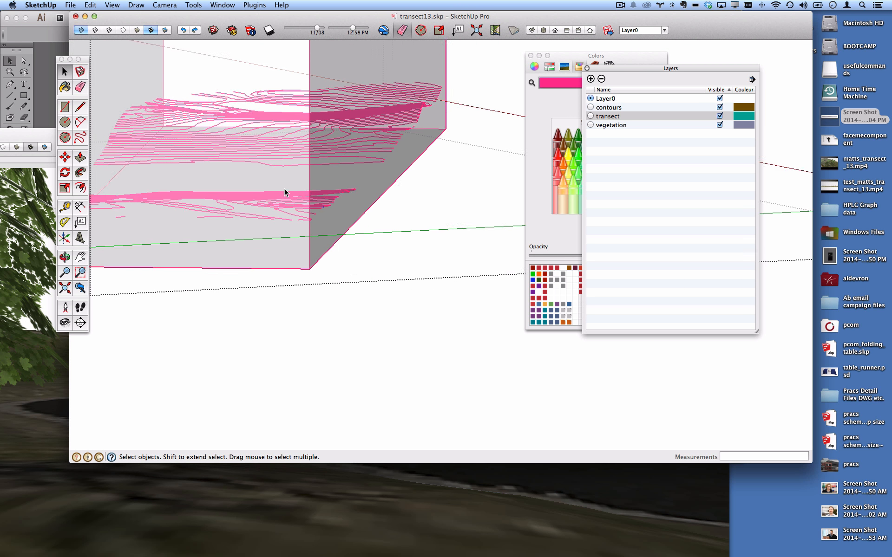
scroll(285, 192, down, 2)
click(81, 31)
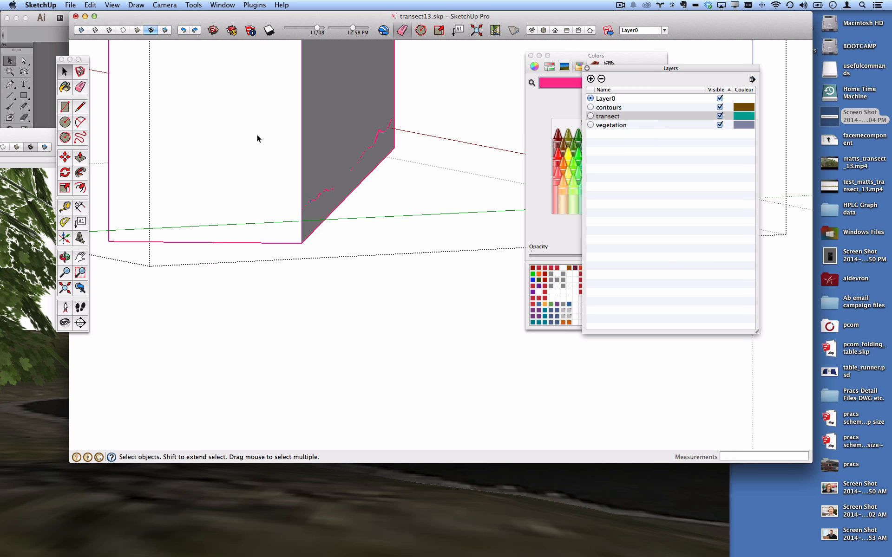
Align the view to the box's white front face and move the Colors window clear of the model
right_click(249, 142)
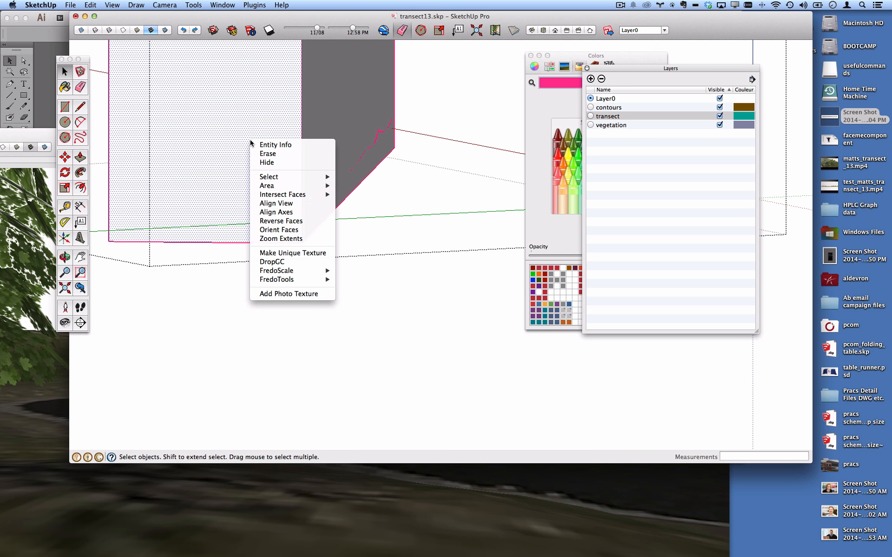
click(314, 204)
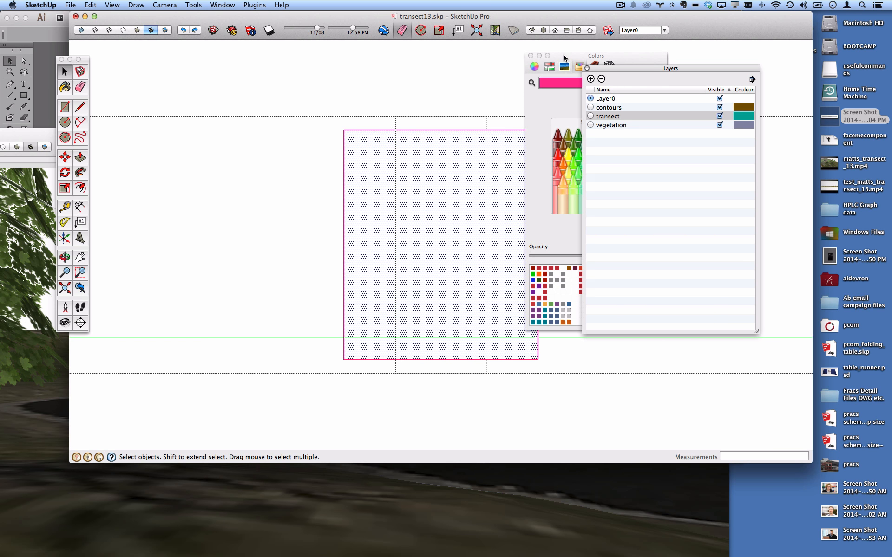
drag(564, 58, 696, 55)
scroll(539, 334, up, 5)
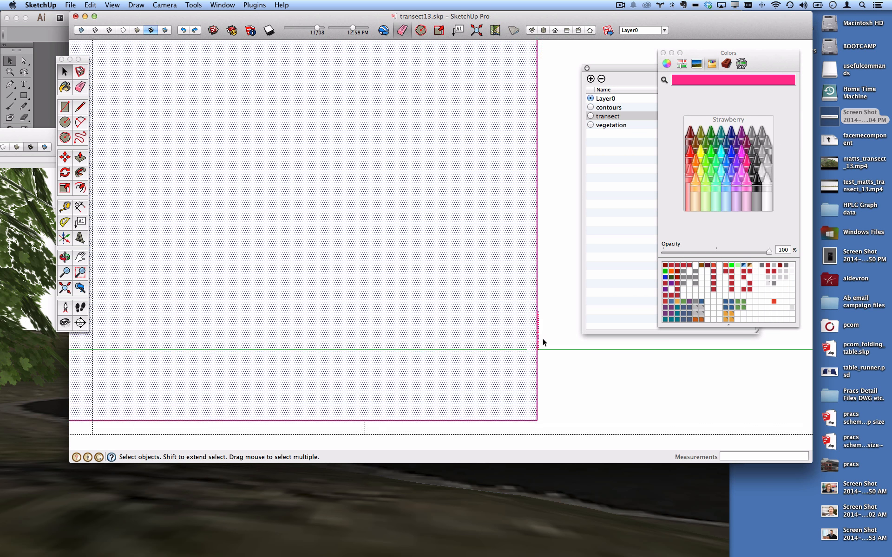
scroll(543, 339, up, 5)
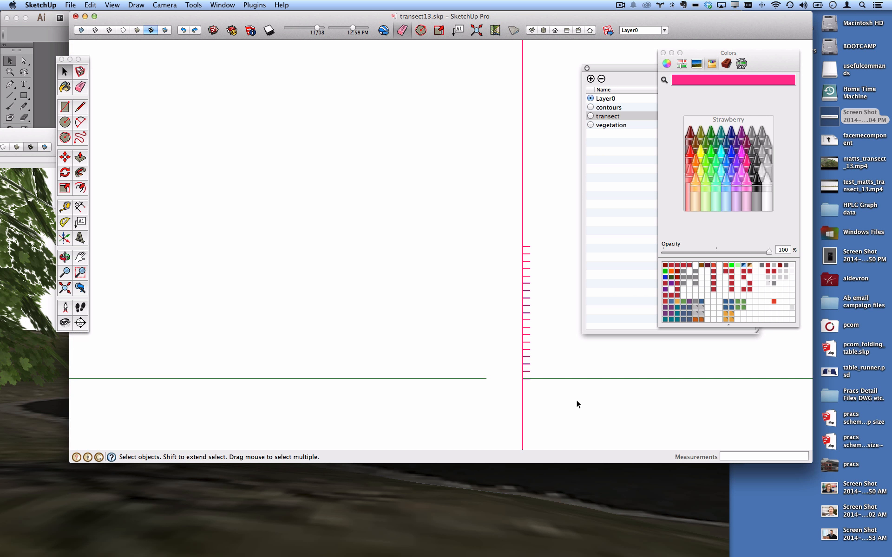
Select the contour line ends sticking out past the right edge of the box's front face and delete them
drag(601, 405, 528, 233)
click(164, 5)
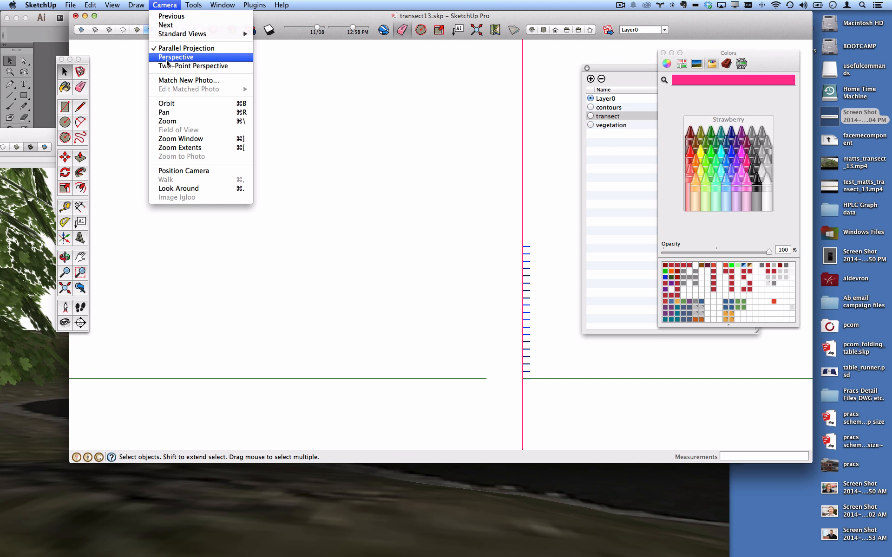
click(166, 6)
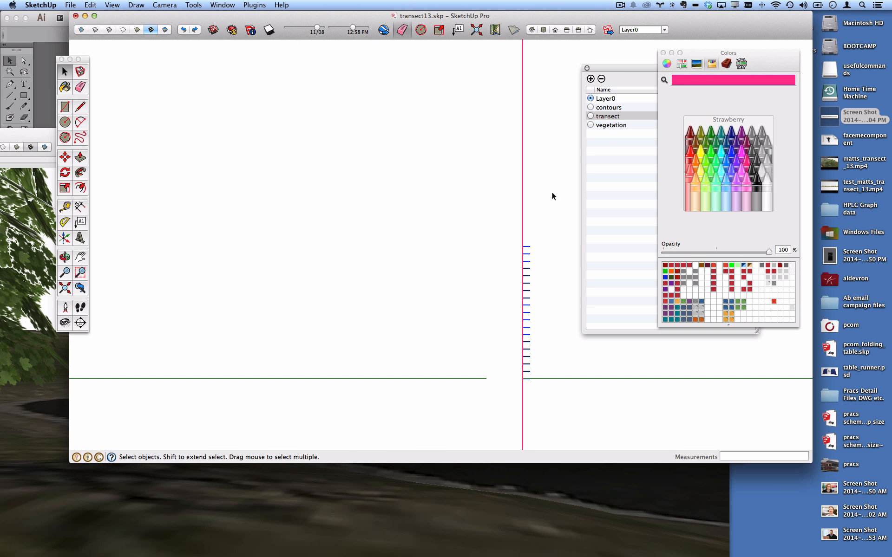
drag(528, 399, 526, 399)
drag(498, 409, 527, 391)
key(Delete)
scroll(529, 275, up, 3)
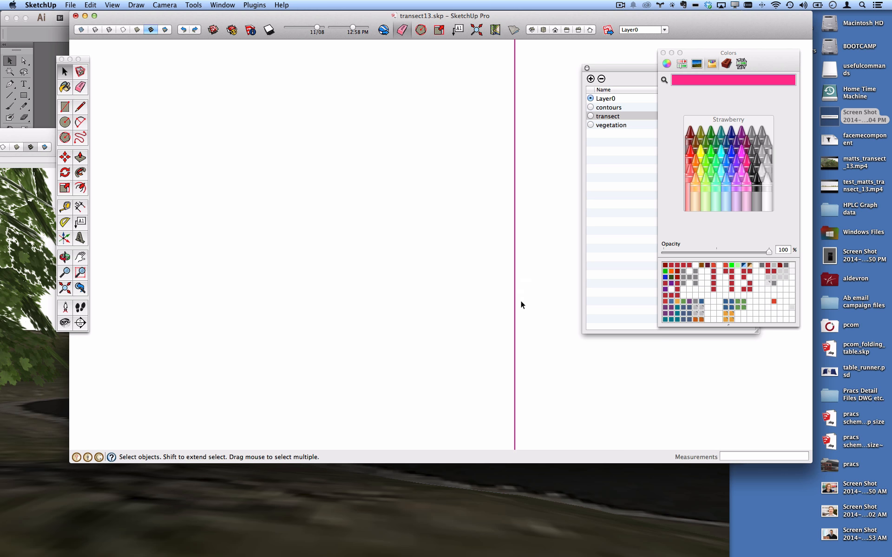
Select and delete the contour line ends sticking out past the left edge of the box's front face
scroll(520, 300, down, 8)
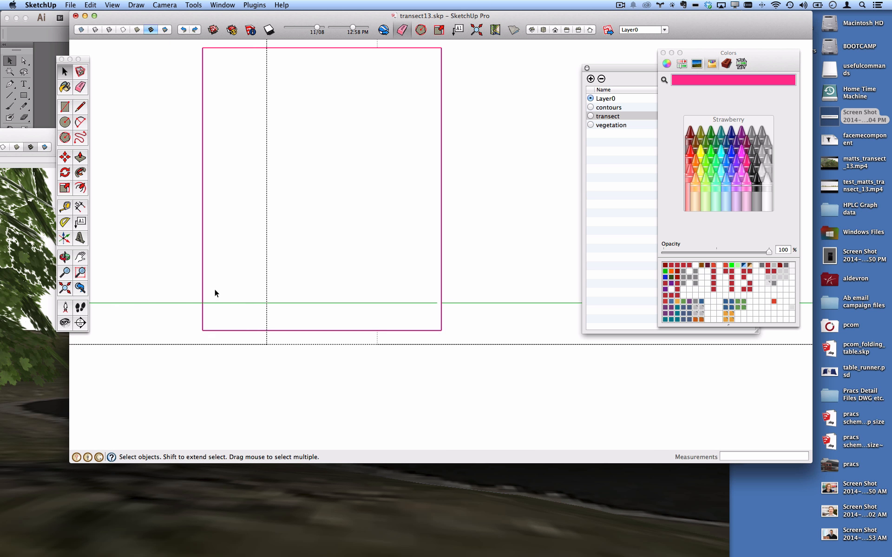
scroll(214, 293, up, 5)
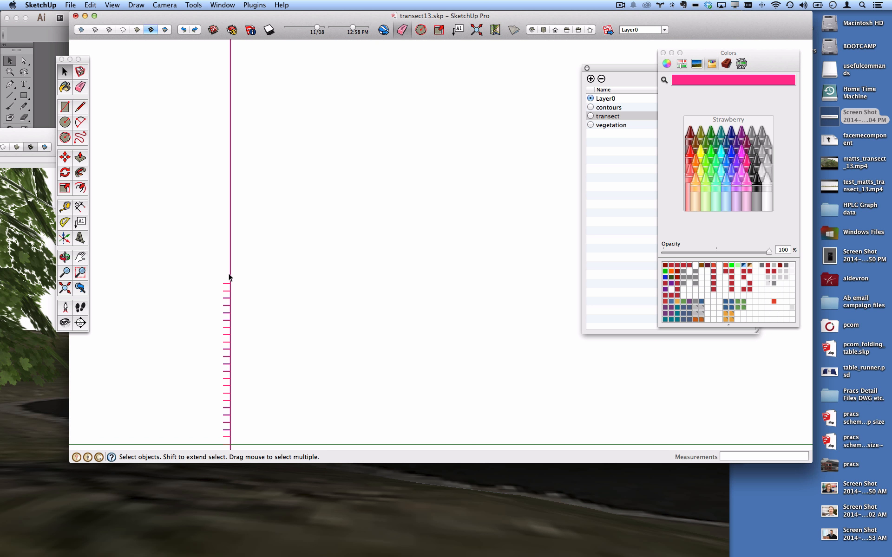
scroll(229, 278, down, 1)
drag(191, 443, 191, 442)
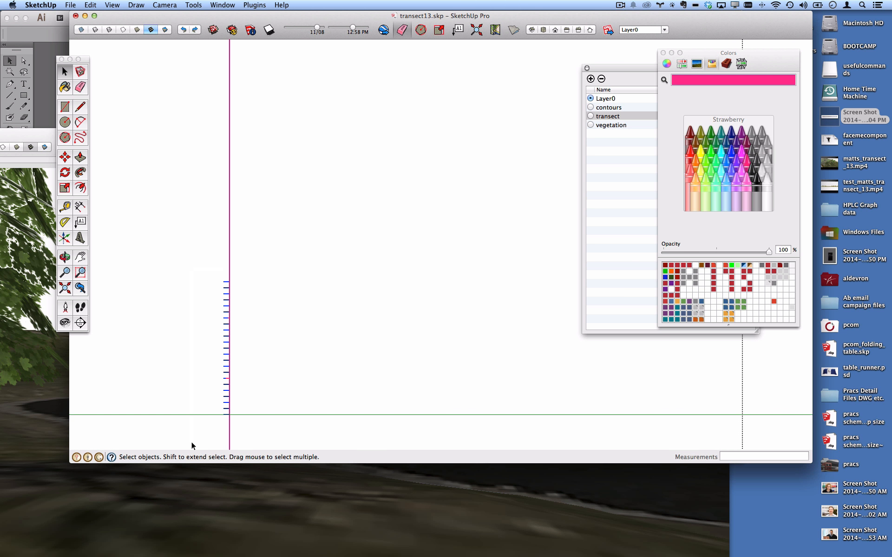
scroll(194, 403, up, 3)
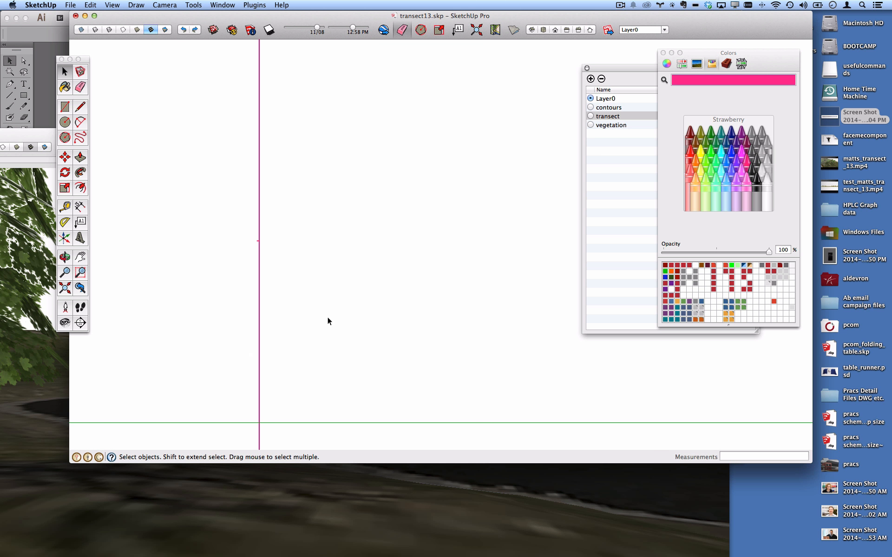
Erase the upper edges of the box to remove its top and all its walls, keeping the contour lines and base
mouse_move(327, 317)
middle_down()
mouse_move(356, 269)
mouse_move(433, 244)
mouse_move(501, 245)
mouse_move(424, 305)
mouse_move(446, 271)
mouse_move(515, 247)
mouse_move(352, 263)
middle_up()
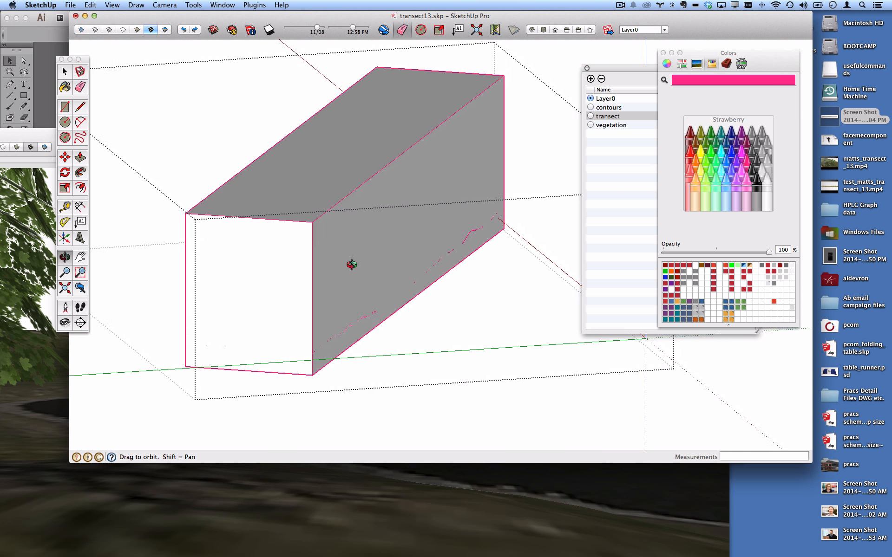
click(79, 87)
drag(177, 213, 177, 219)
drag(302, 232, 307, 226)
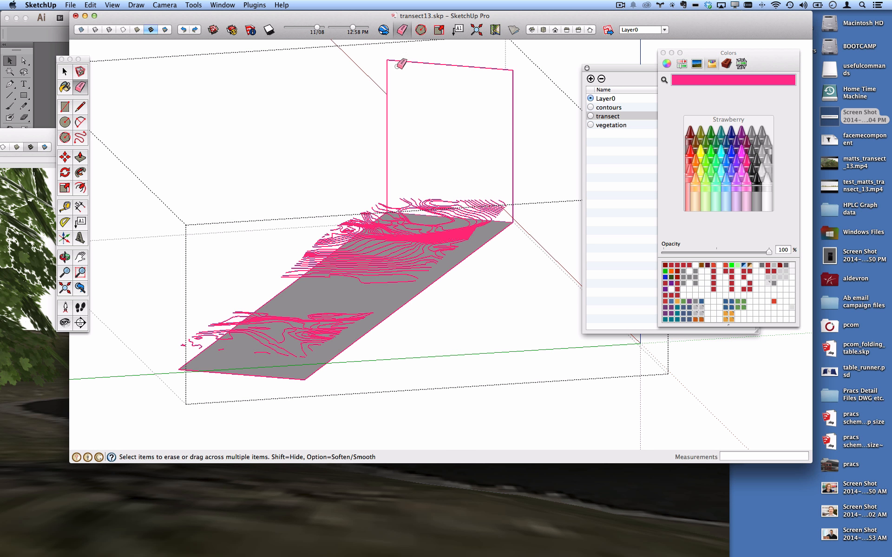
drag(386, 65, 417, 54)
drag(516, 81, 511, 92)
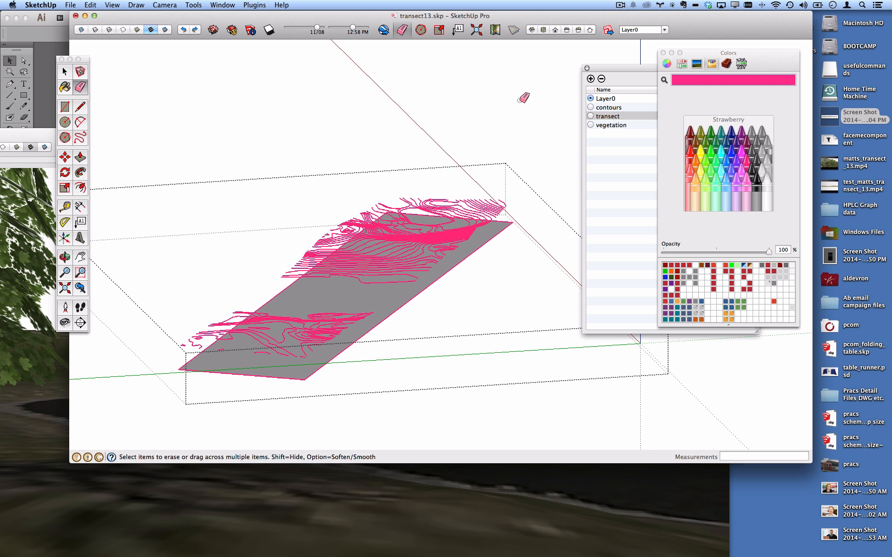
Erase the box's base and its remaining edges, and leave the contours group to view the whole transect model
click(502, 222)
drag(502, 222, 502, 238)
mouse_move(295, 375)
mouse_down()
mouse_move(285, 380)
mouse_move(293, 380)
mouse_up()
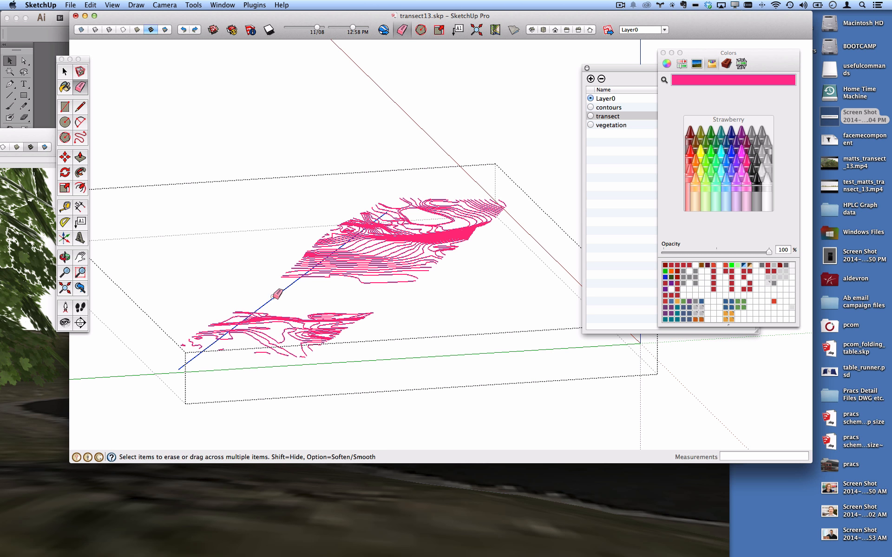
click(284, 287)
key(space)
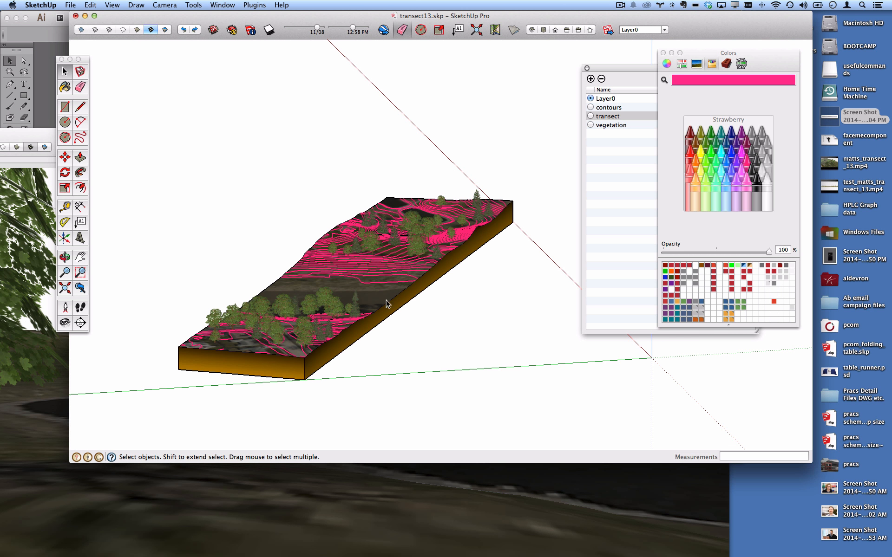
scroll(393, 305, up, 5)
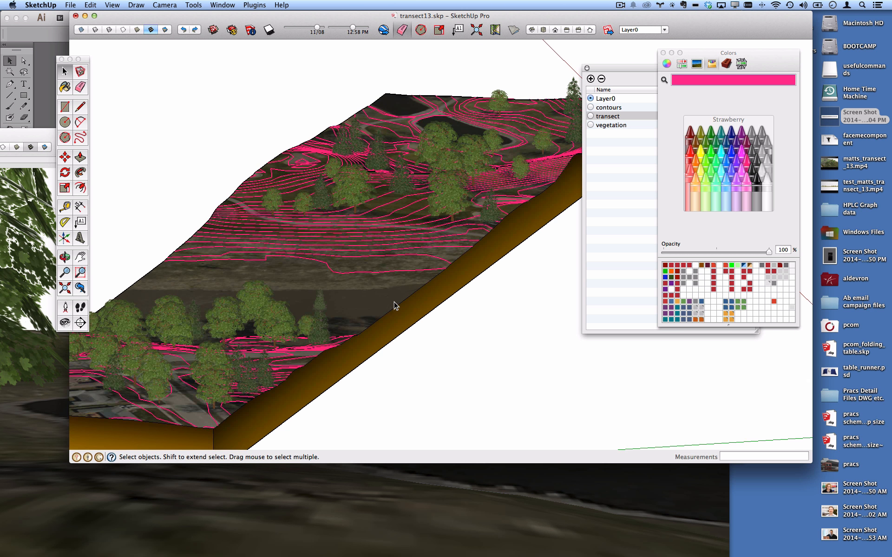
middle_drag(329, 375, 398, 241)
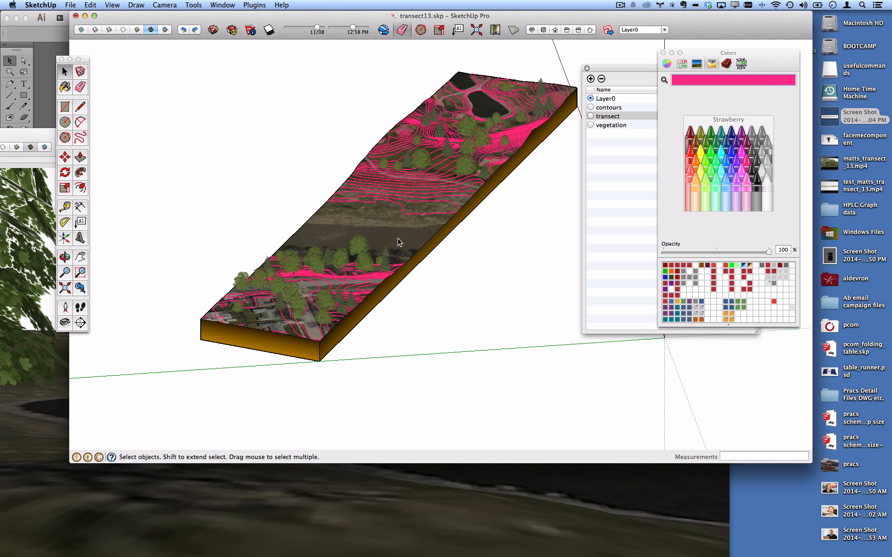
Rearrange the model windows so transect13.skp and transect_with_scenes.skp are both visible, and make transect_with_scenes.skp the active one
drag(555, 16, 509, 22)
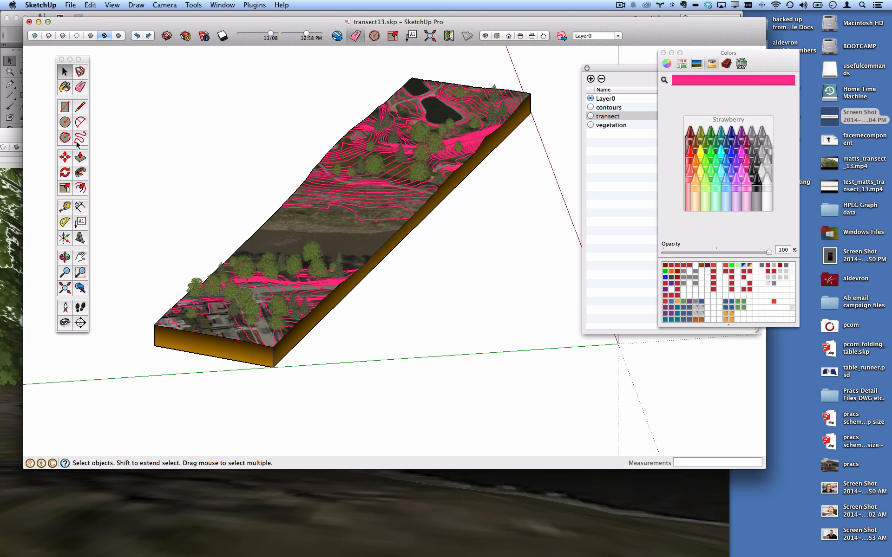
click(8, 137)
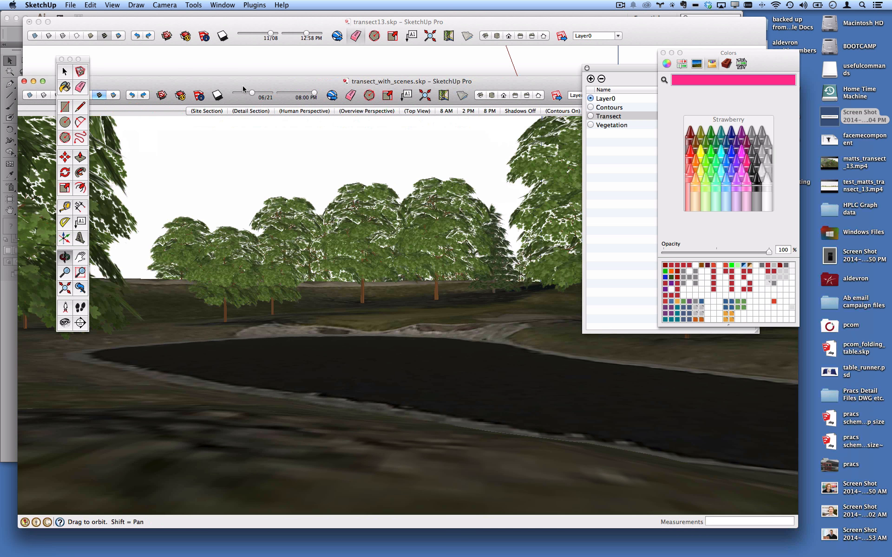
drag(245, 87, 224, 303)
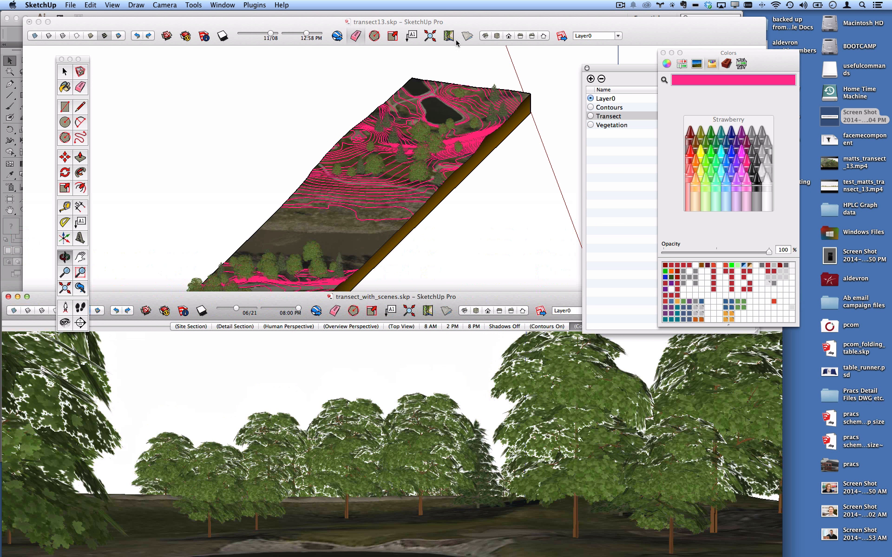
click(661, 26)
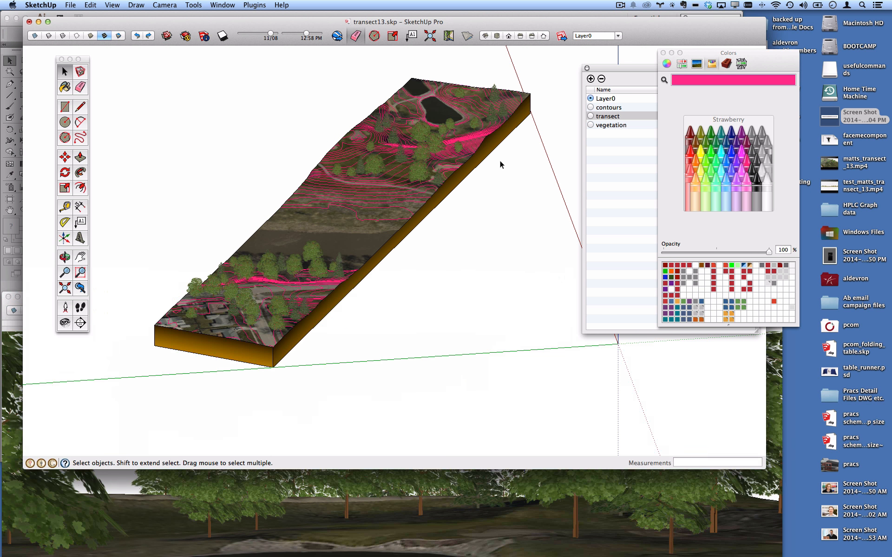
click(438, 480)
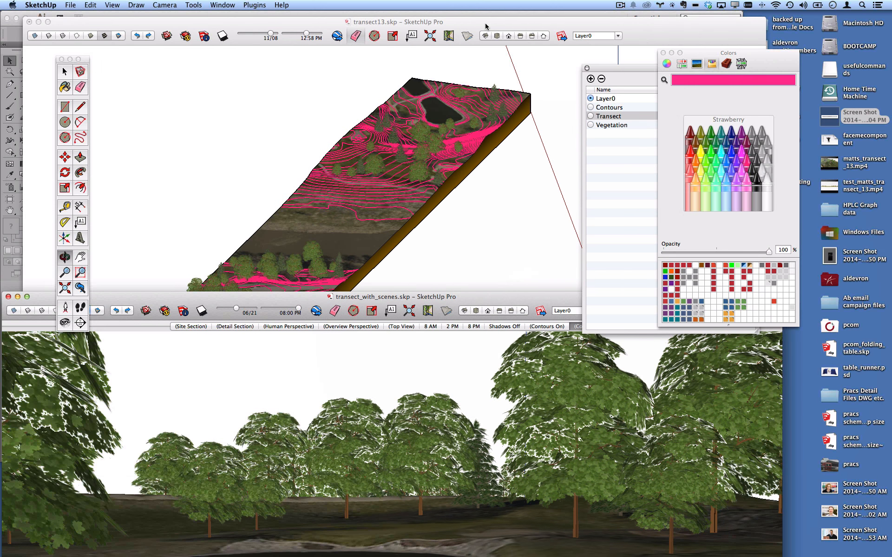
Make transect13.skp the active model and view the whole transect from the standard Front view
click(485, 26)
key(o)
drag(452, 266, 400, 274)
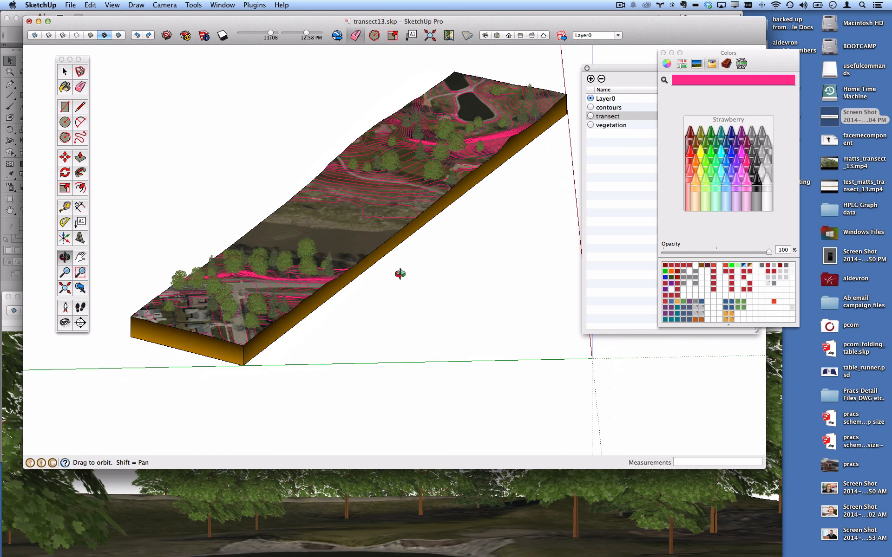
middle_drag(400, 274, 399, 273)
scroll(399, 272, down, 4)
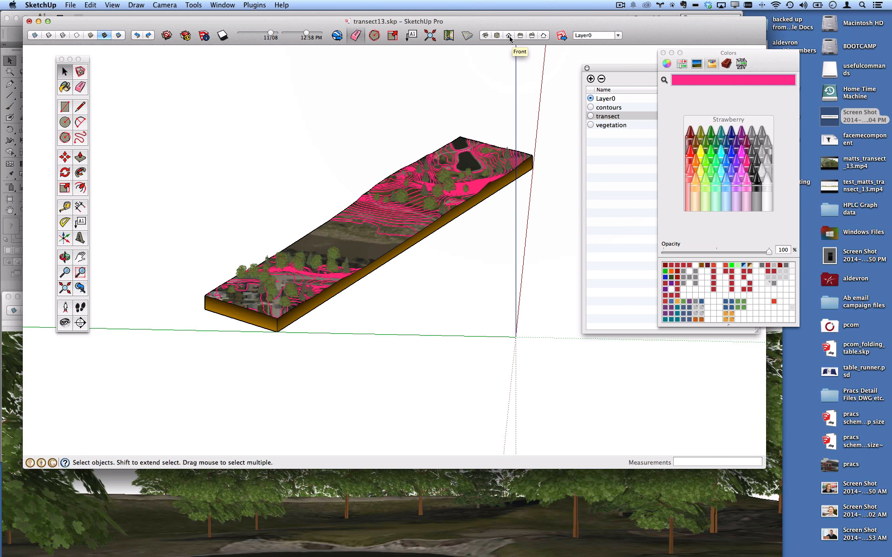
click(509, 36)
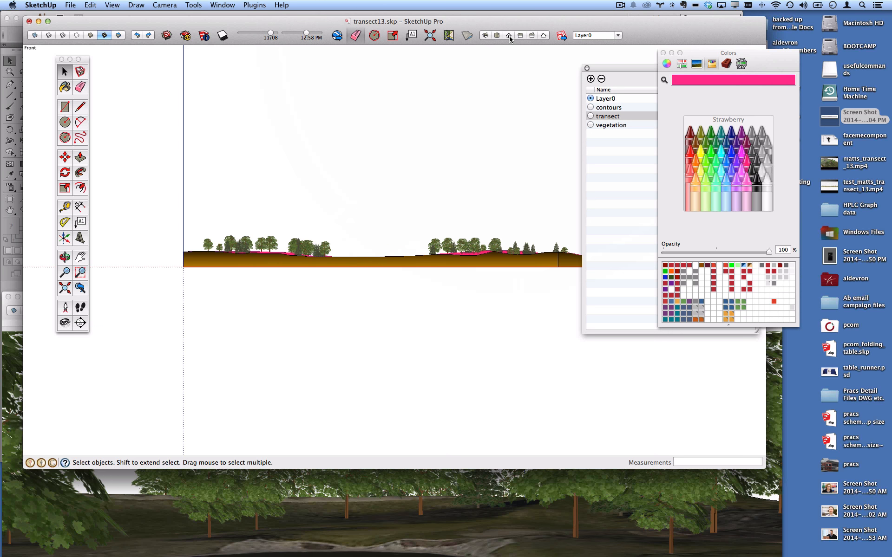
drag(605, 70, 707, 72)
middle_drag(550, 269, 514, 371)
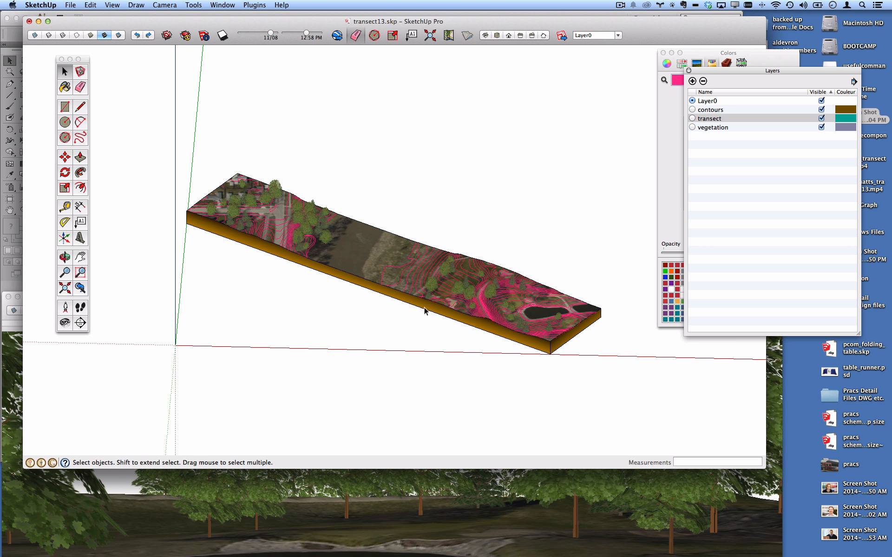
click(508, 36)
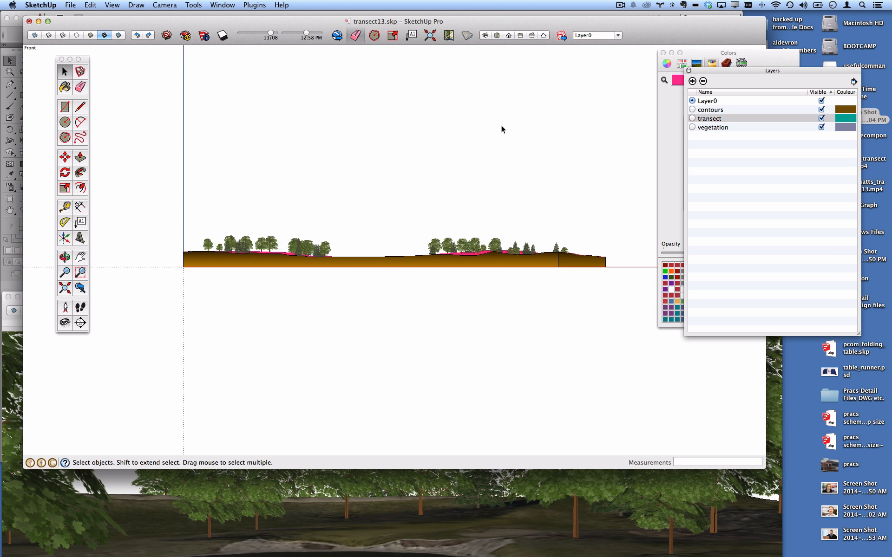
Open the transect group, align the view to its long brown side face, and leave the group
click(526, 265)
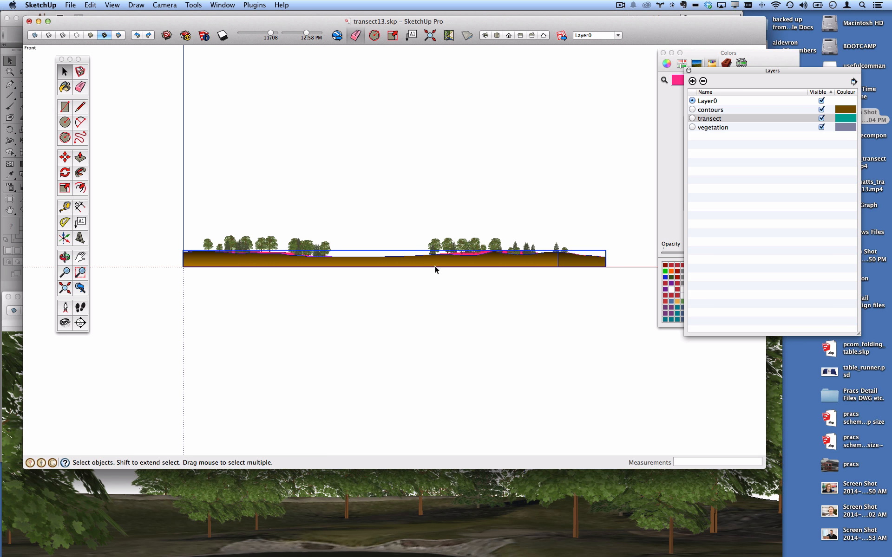
middle_drag(436, 267, 408, 280)
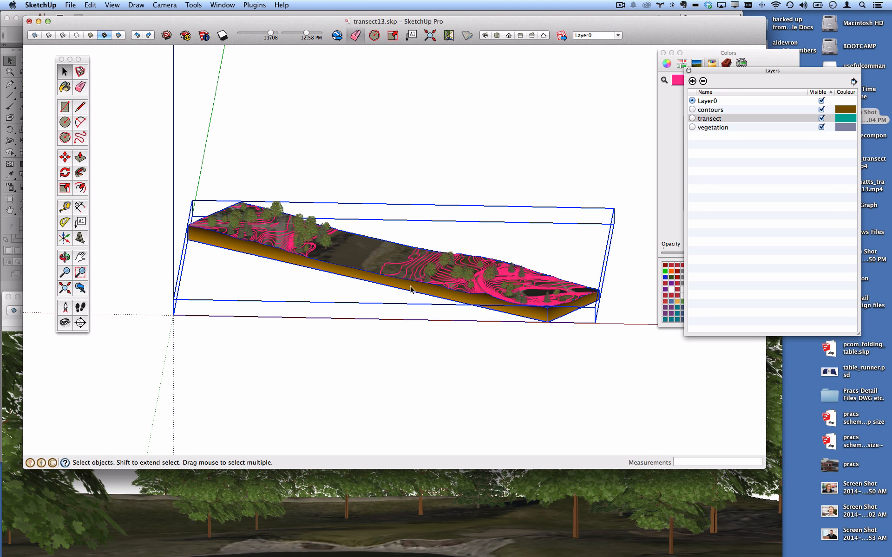
double_click(411, 289)
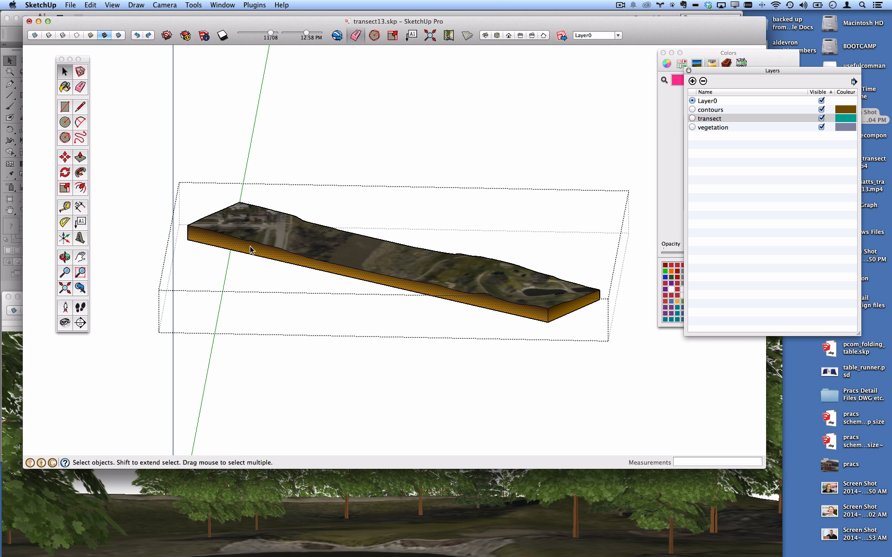
right_click(485, 305)
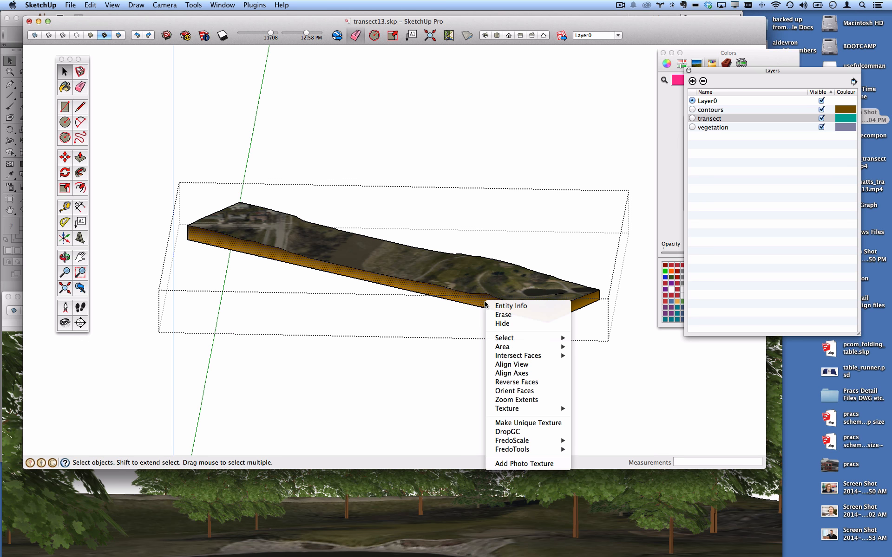
click(538, 368)
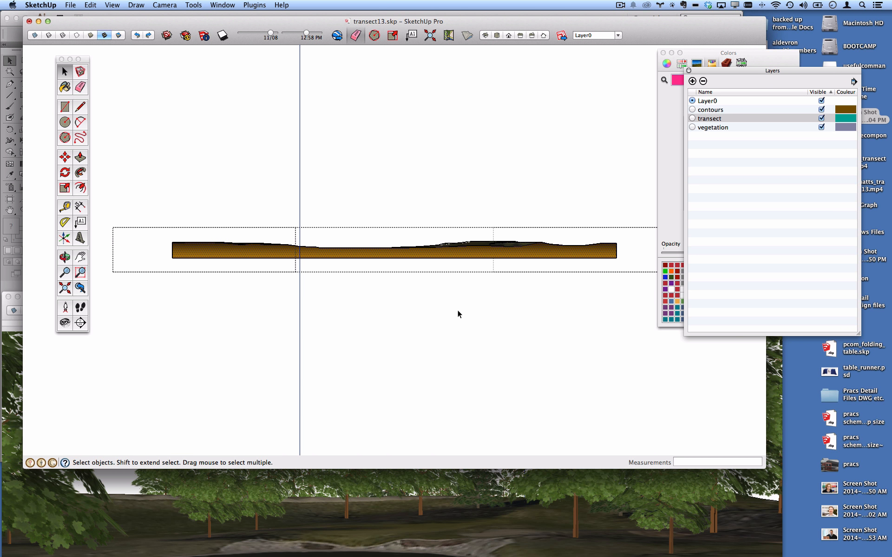
click(475, 323)
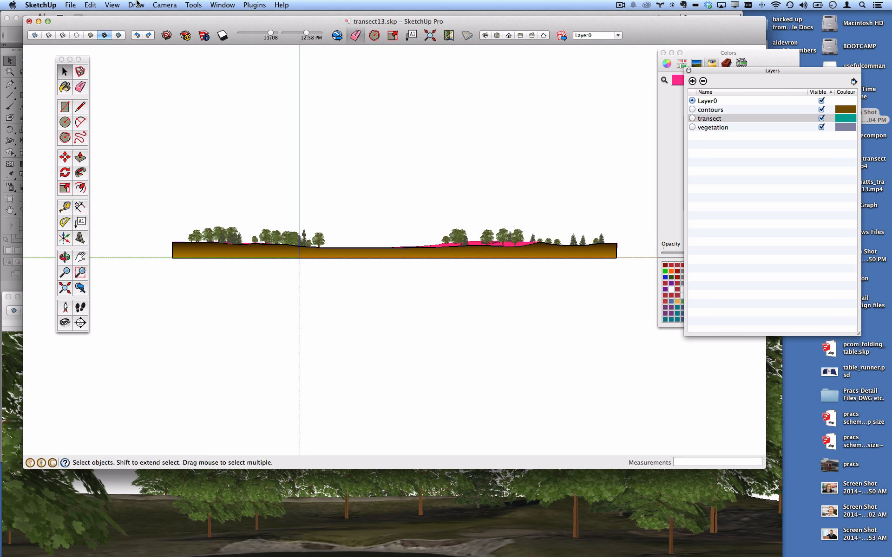
Add a scene that saves the aligned side elevation of the transect
click(189, 7)
mouse_move(167, 6)
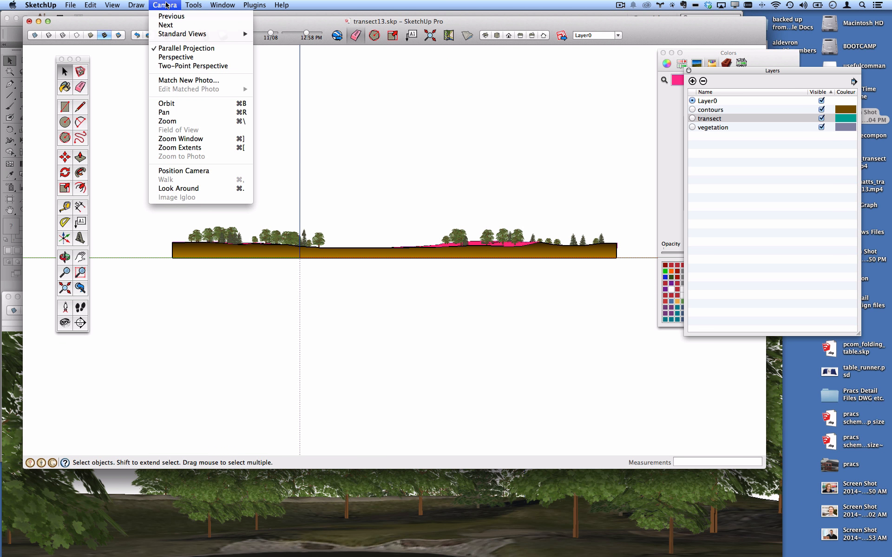
mouse_move(132, 4)
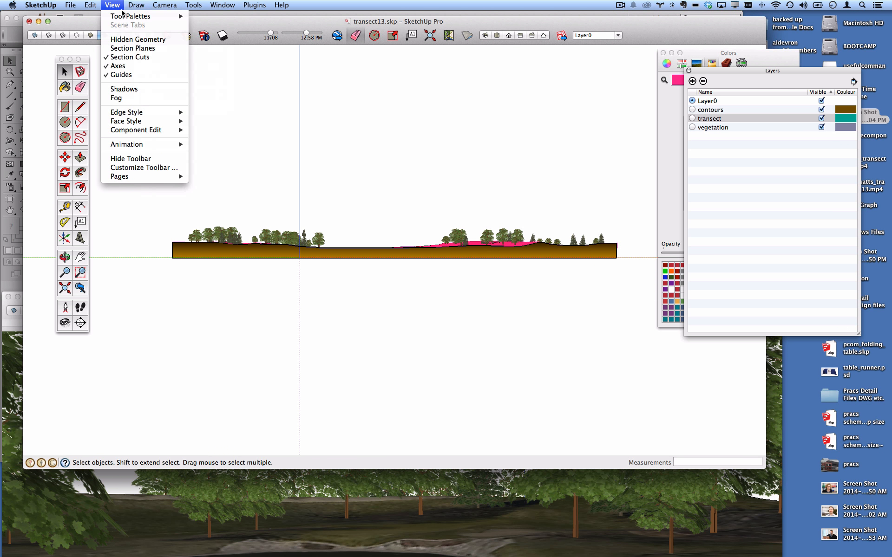
mouse_move(153, 145)
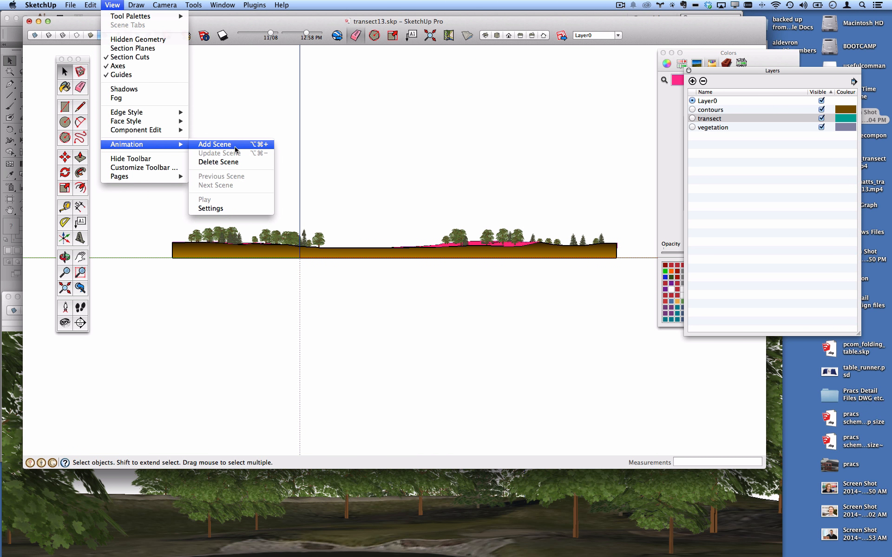
click(214, 144)
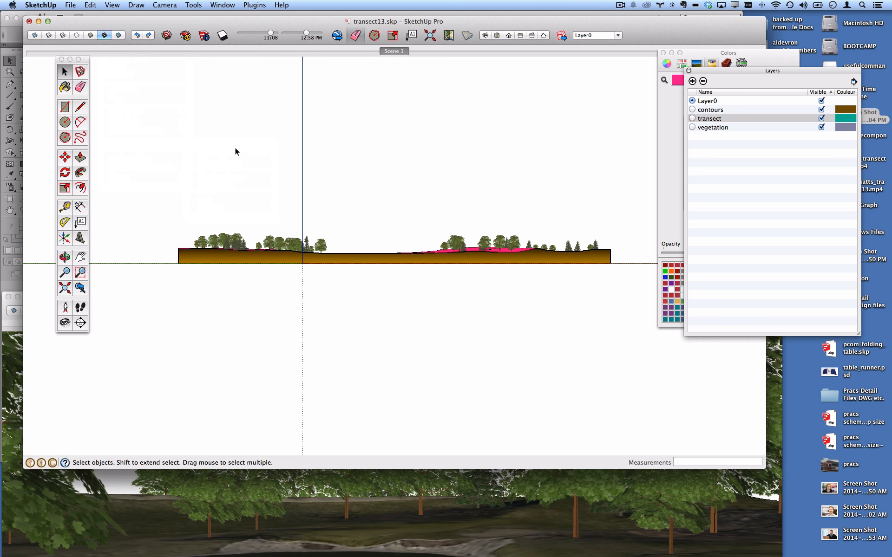
Rename the new scene as Site Section in the scene manager, and recall it after orbiting away
right_click(400, 52)
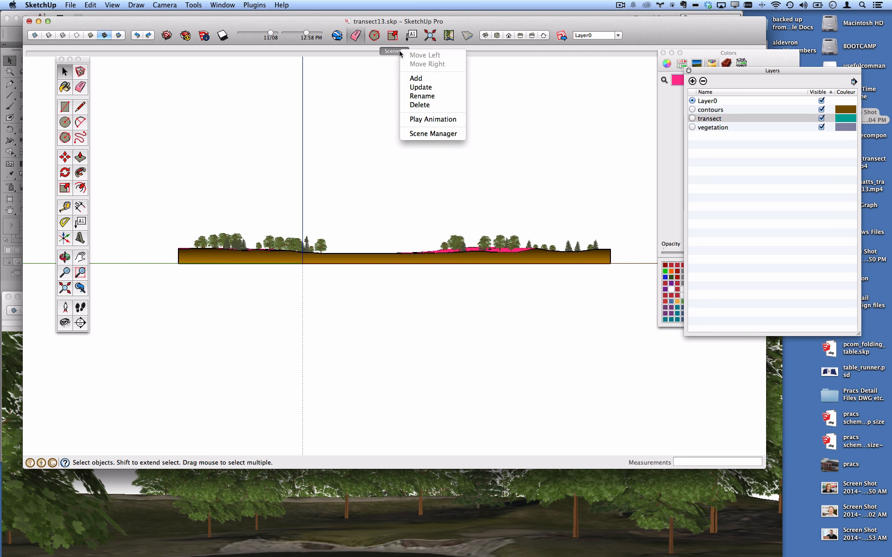
click(432, 134)
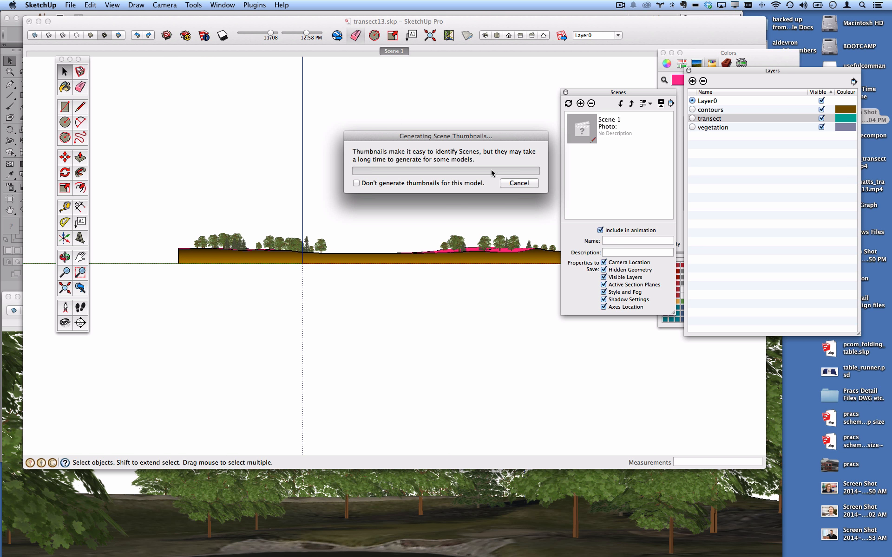
drag(608, 96, 476, 54)
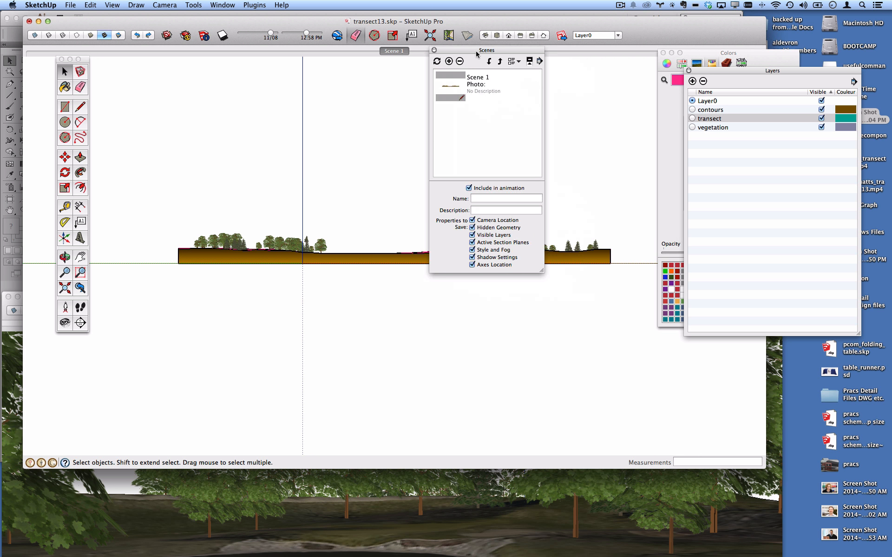
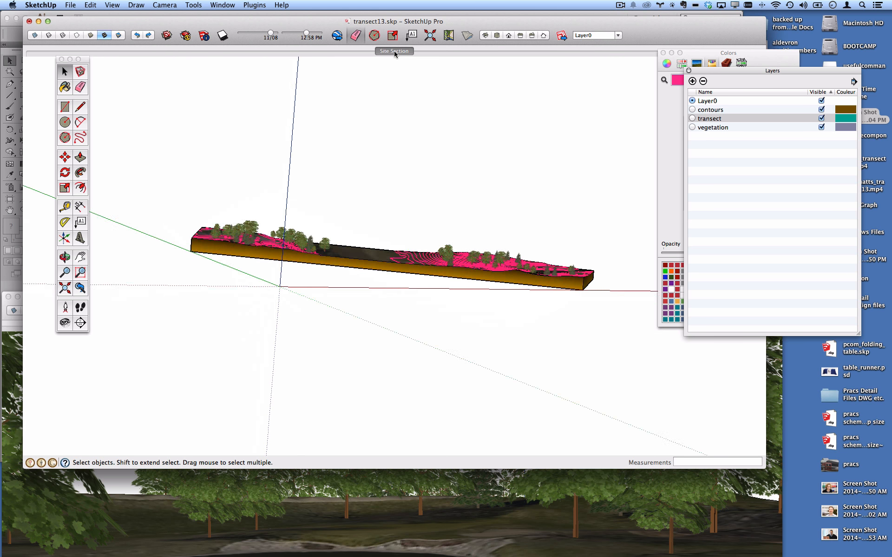
middle_drag(431, 172, 463, 273)
click(392, 51)
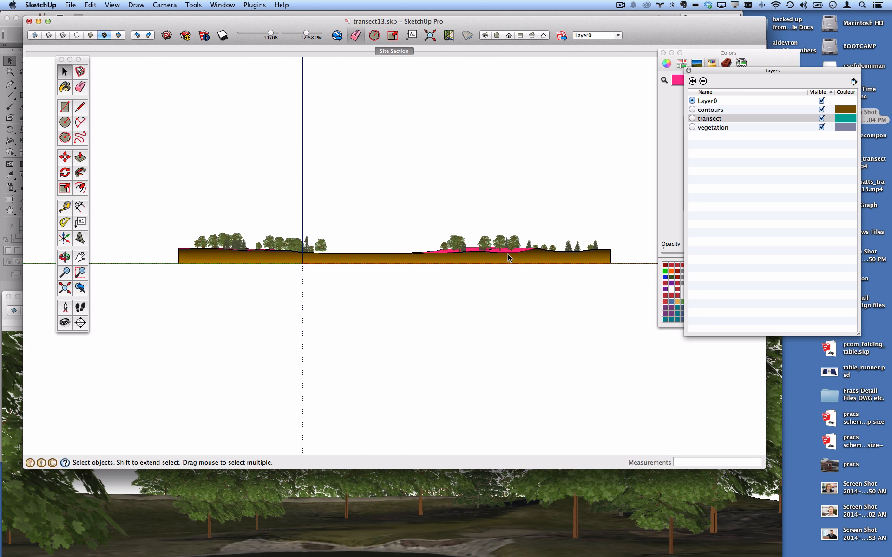
Add a second scene showing a close-up of the side elevation around the large trees and the small hill
scroll(524, 256, up, 5)
scroll(524, 256, up, 5)
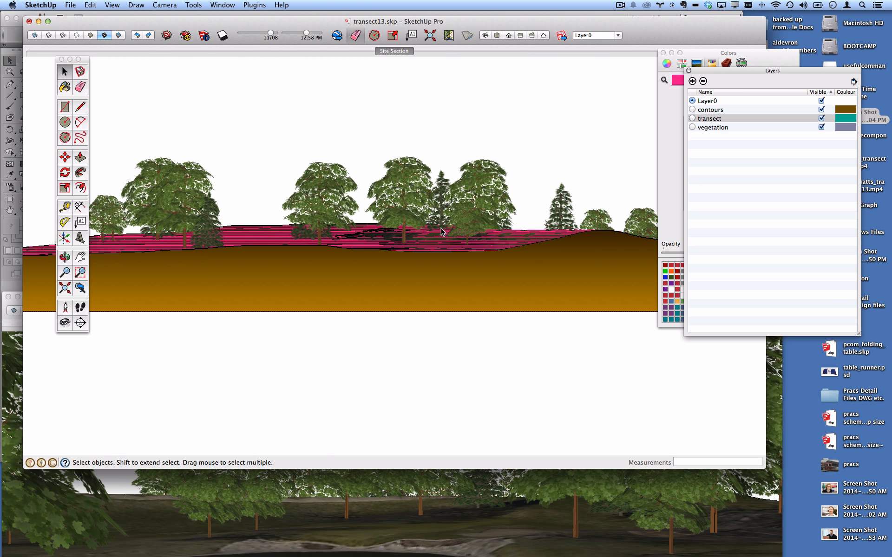
scroll(616, 241, up, 1)
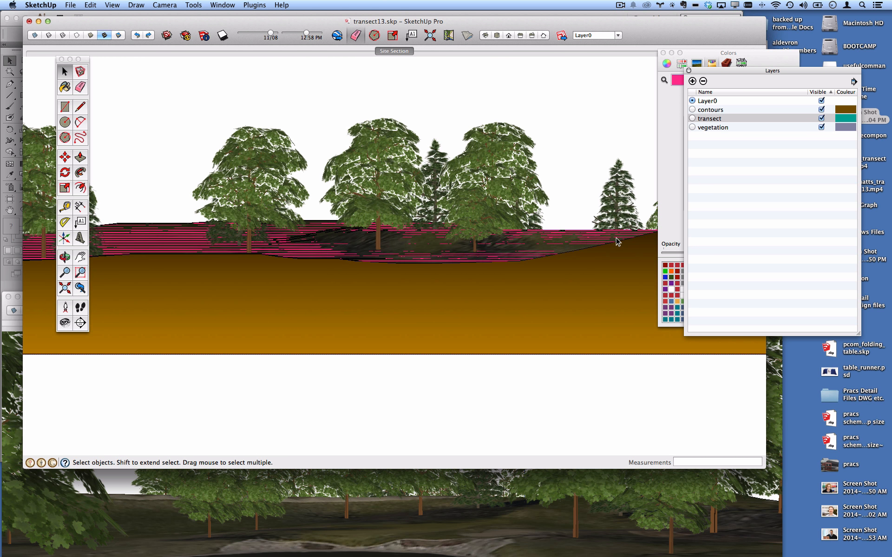
scroll(537, 255, up, 1)
scroll(536, 255, up, 1)
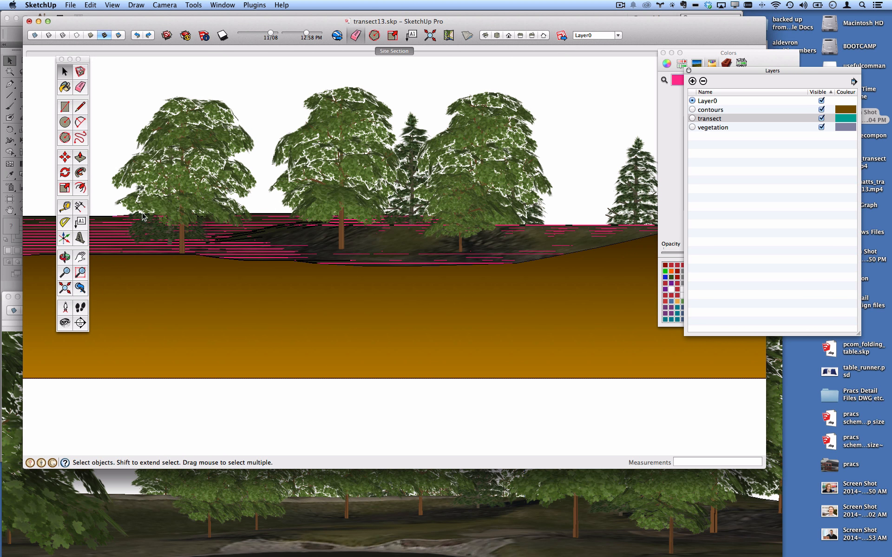
click(80, 257)
drag(389, 253, 237, 274)
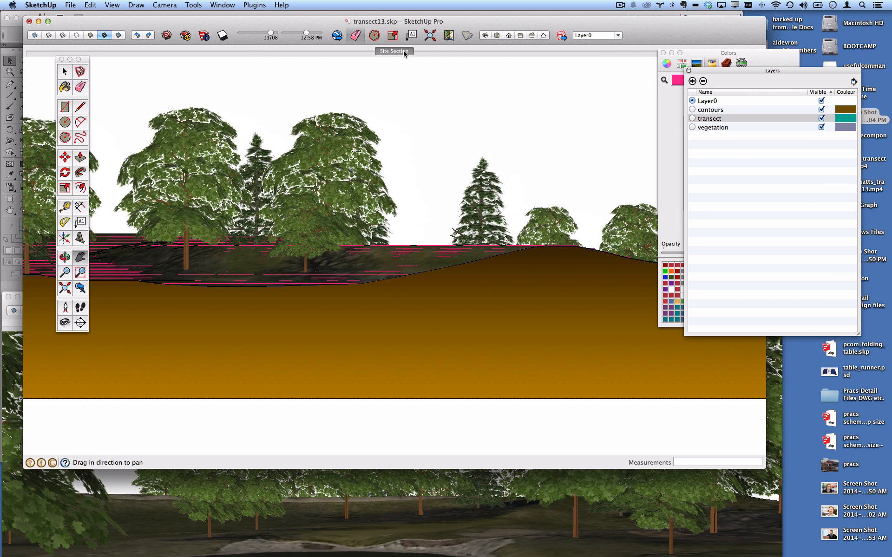
click(158, 3)
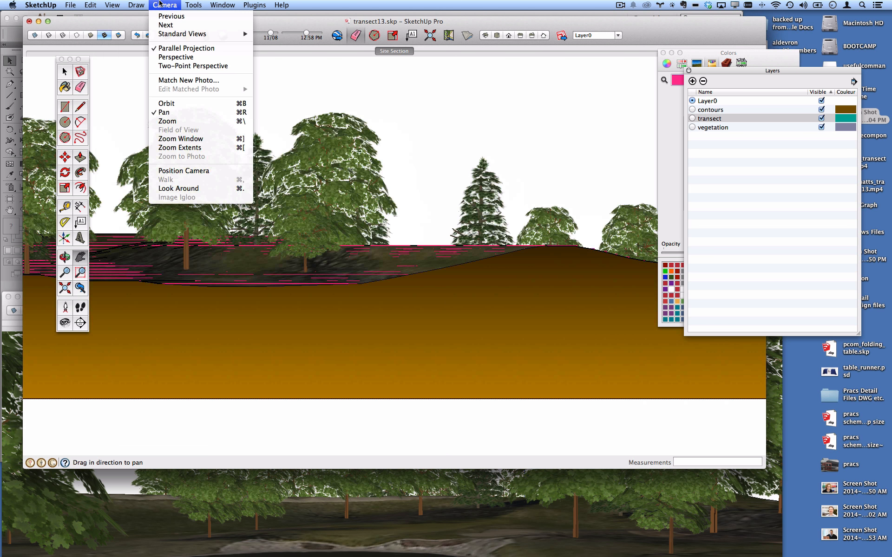
mouse_move(106, 6)
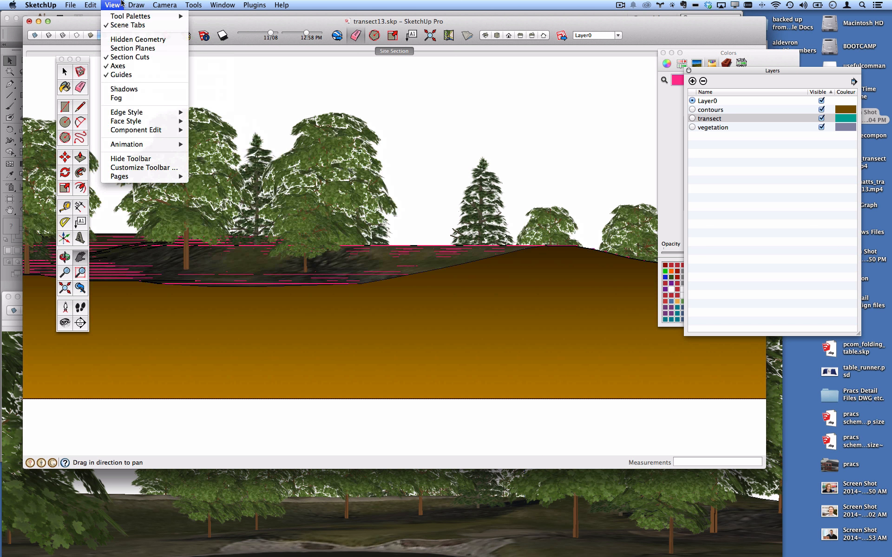
mouse_move(254, 5)
right_click(408, 54)
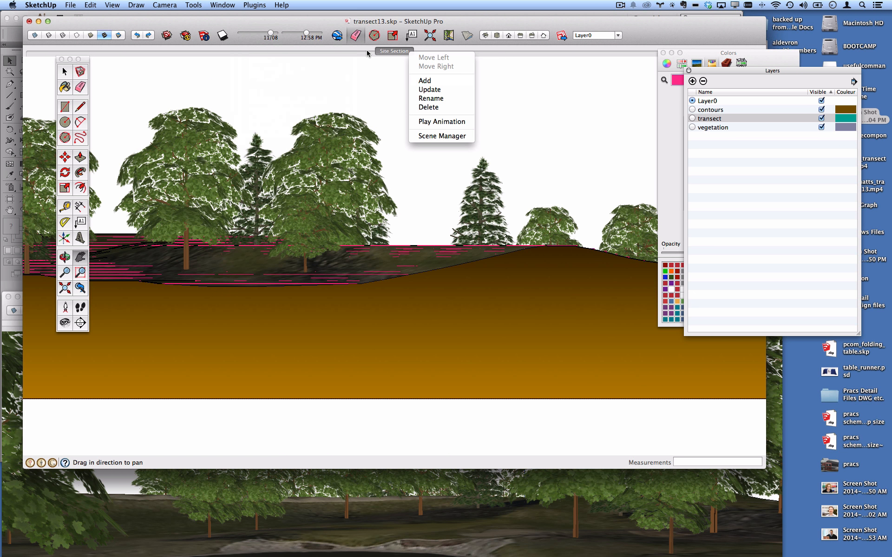
click(435, 80)
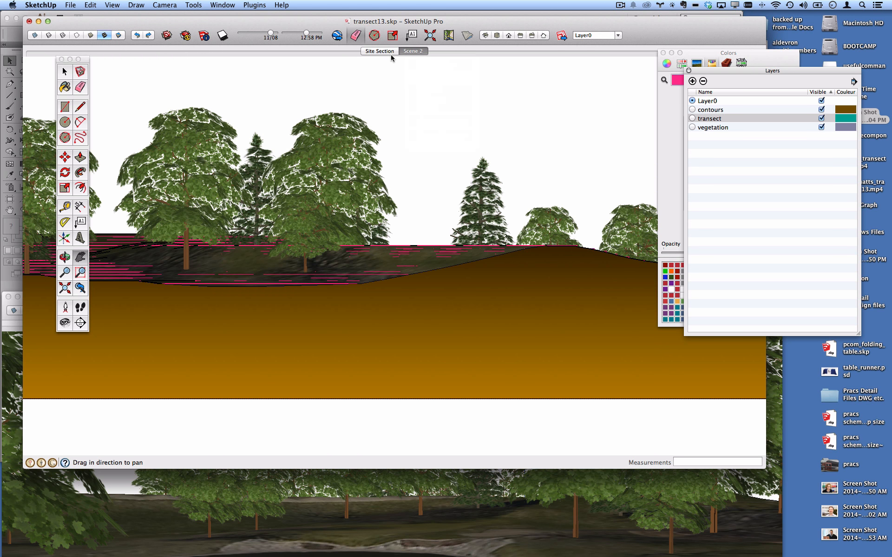
Display the model in the Monochrome face style and switch between the Site Section scene and Scene 2
click(418, 52)
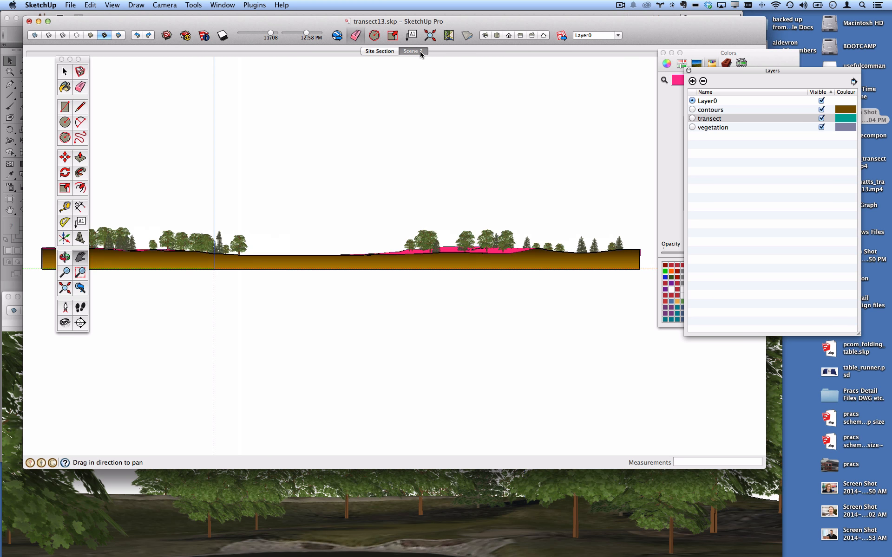
click(420, 51)
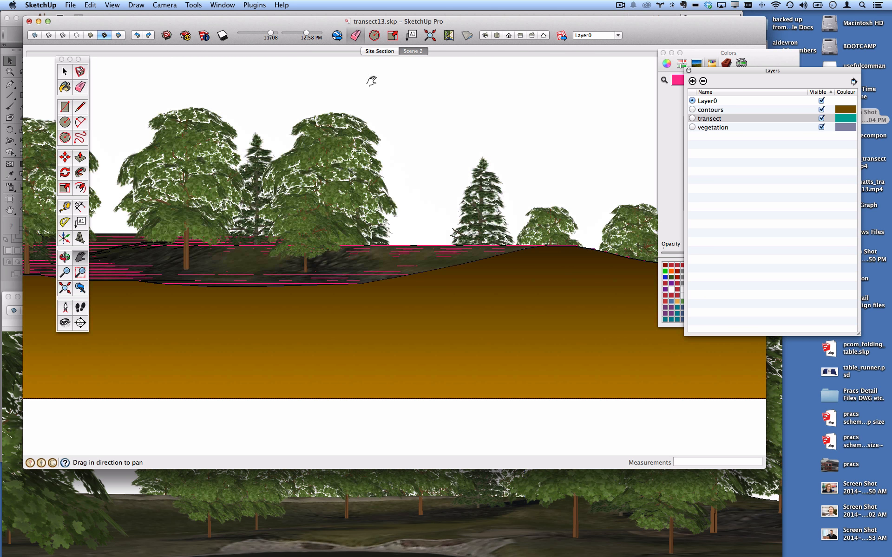
click(90, 35)
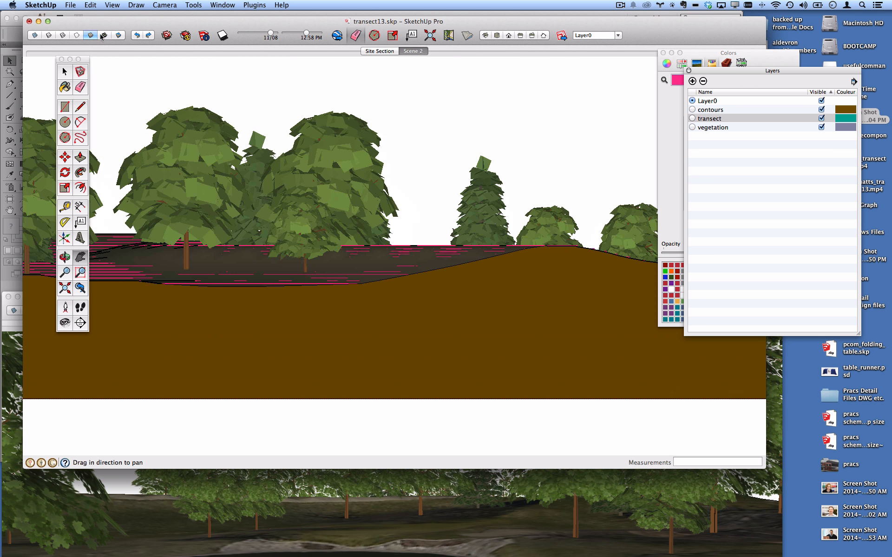
click(119, 36)
click(407, 52)
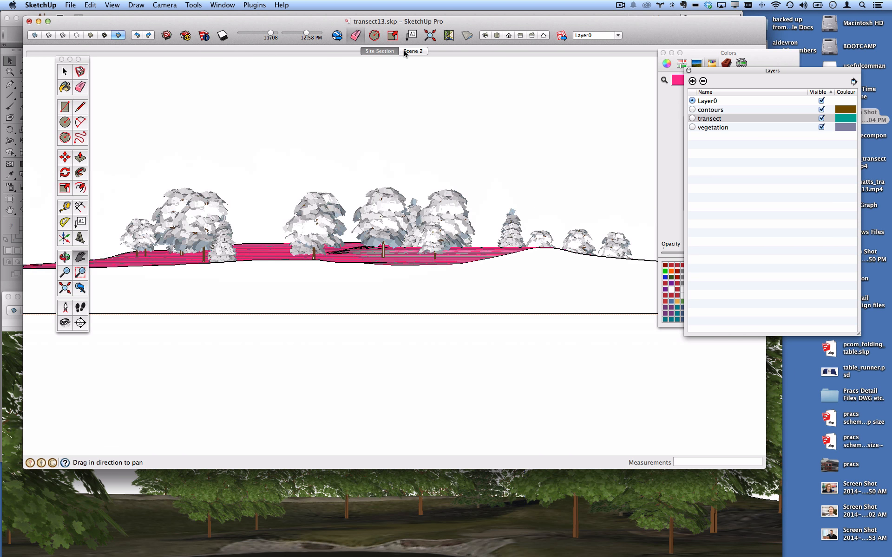
click(407, 51)
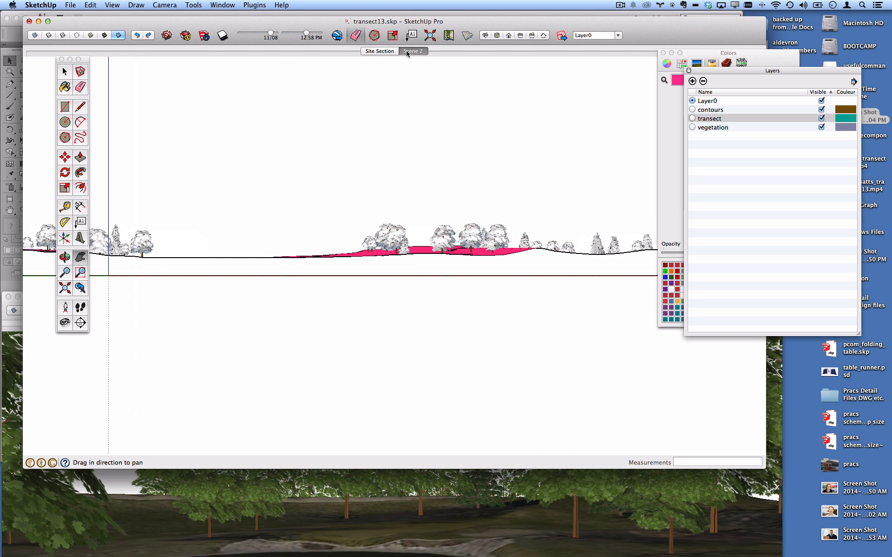
Bring transect_with_scenes.skp forward briefly, return to transect13.skp, and view its terrain and contours obliquely from above
click(540, 501)
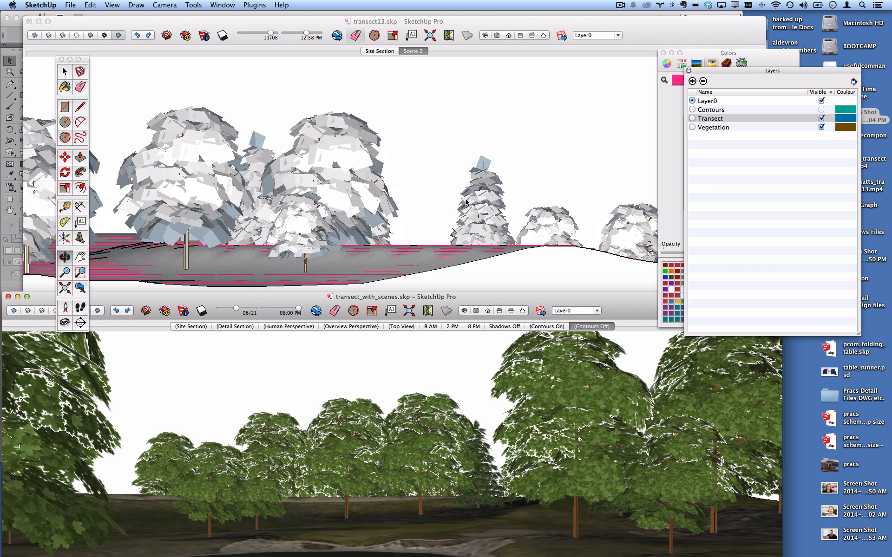
click(458, 143)
middle_drag(458, 145, 395, 274)
scroll(395, 275, down, 3)
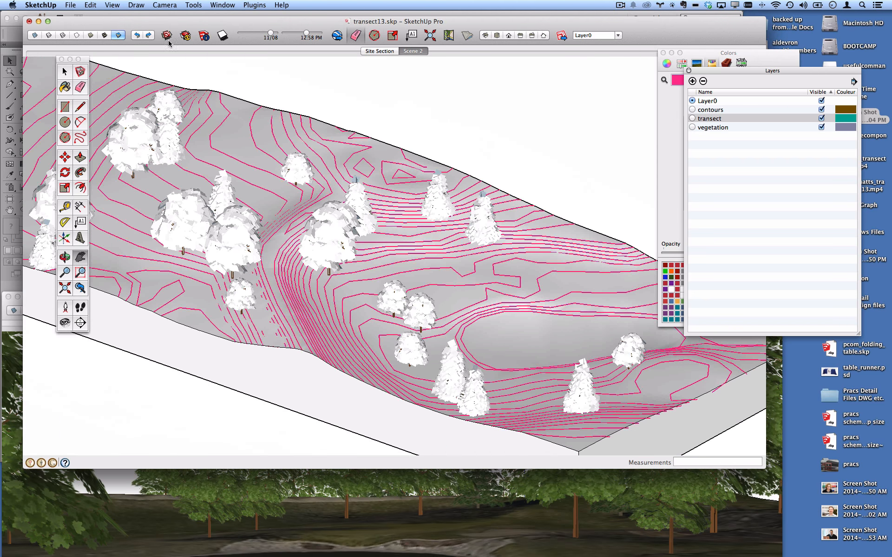
Display the model in the Shaded with Textures face style and view the terrain, road and trees from above
click(106, 36)
scroll(454, 236, down, 2)
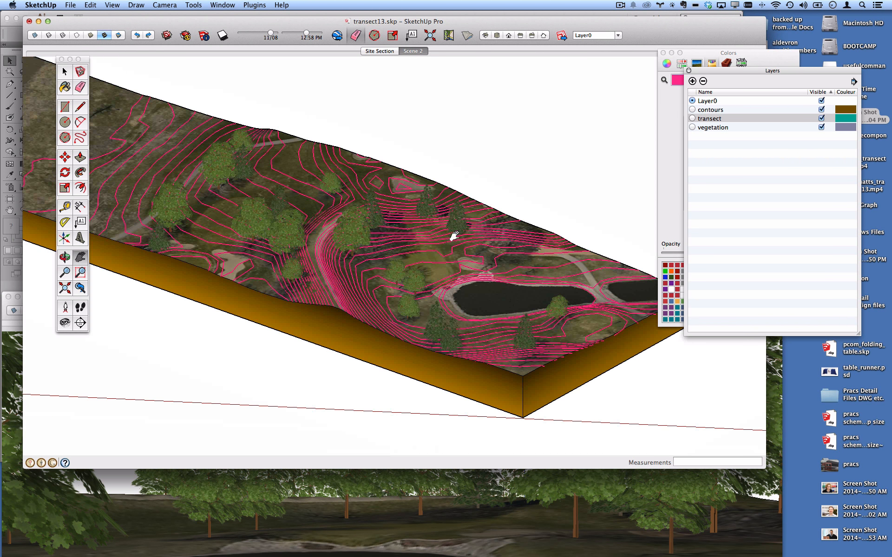
middle_drag(454, 237, 420, 272)
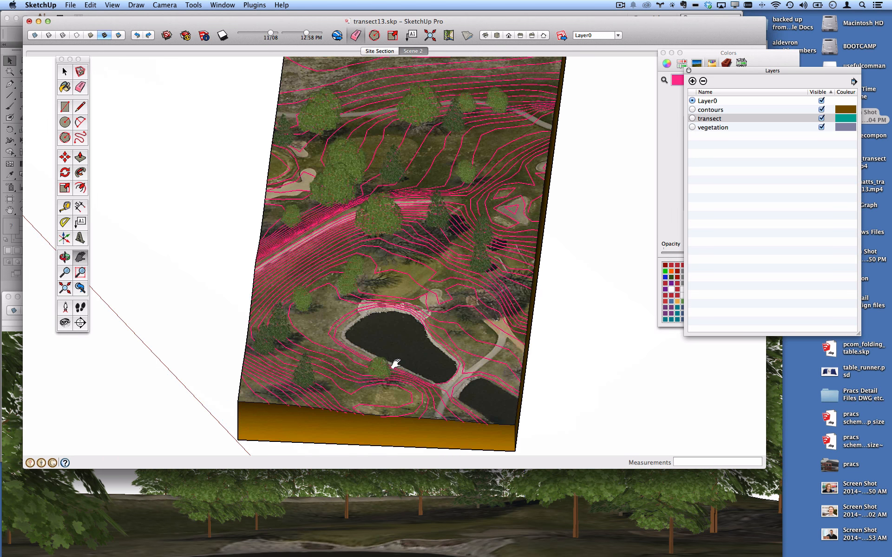
middle_drag(429, 366, 425, 270)
scroll(361, 383, up, 3)
scroll(264, 400, up, 3)
scroll(372, 267, up, 5)
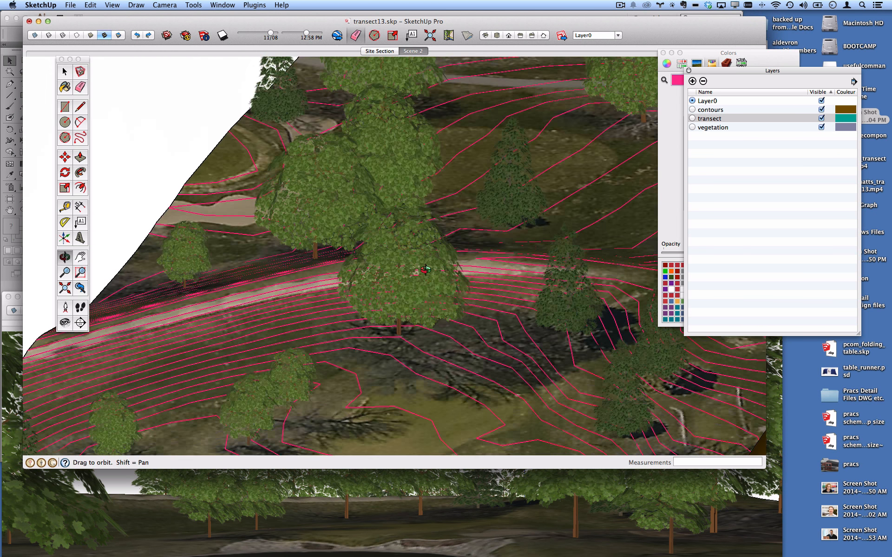
Switch the camera from parallel projection to Perspective
scroll(426, 270, down, 5)
click(160, 7)
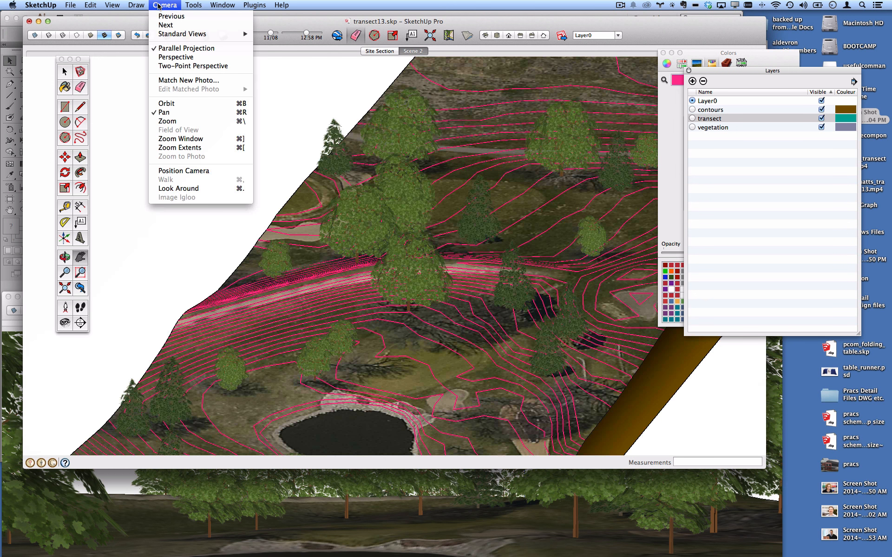
click(195, 58)
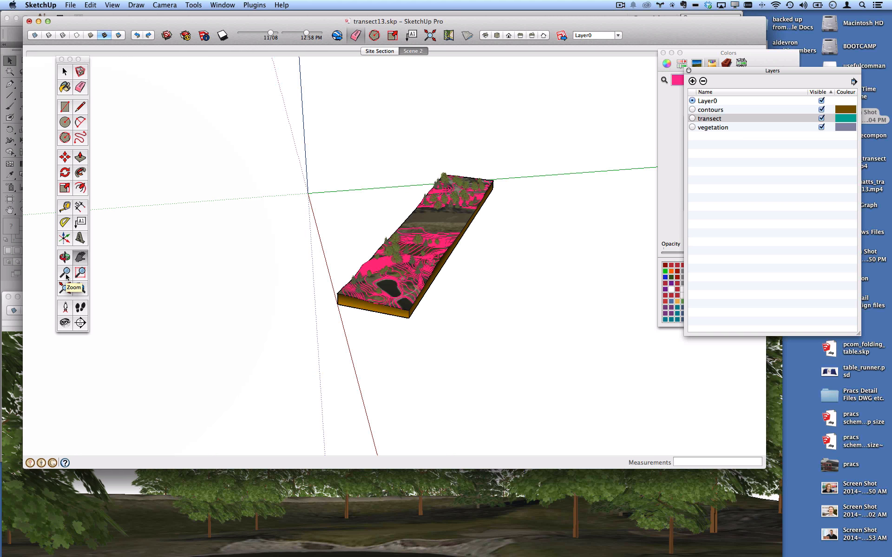
Try camera fields of view of 45 and 60 degrees and inspect the pond area at the wider angle
click(66, 274)
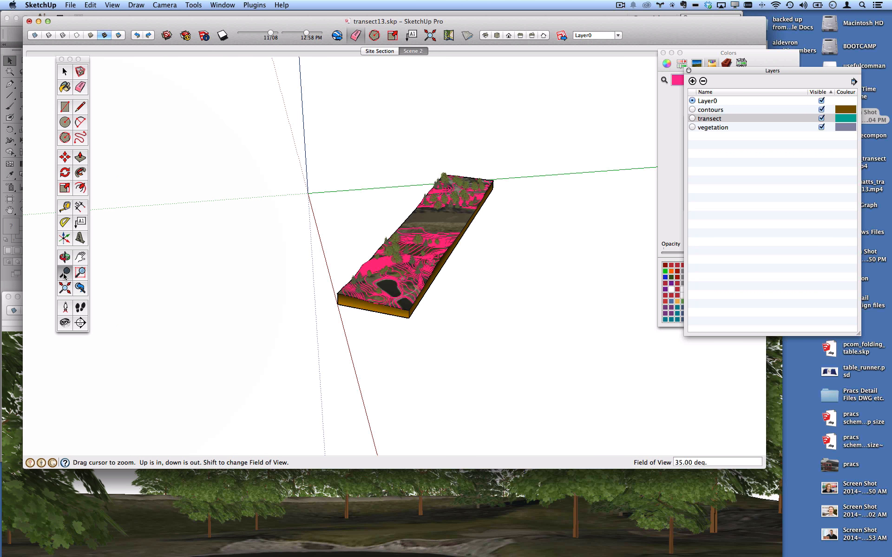
text(45)
key(Return)
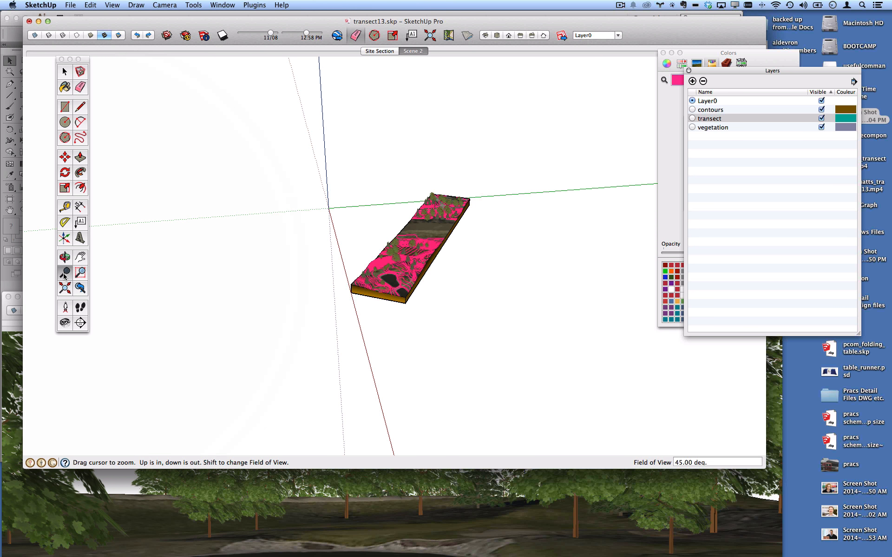
text(60)
key(Return)
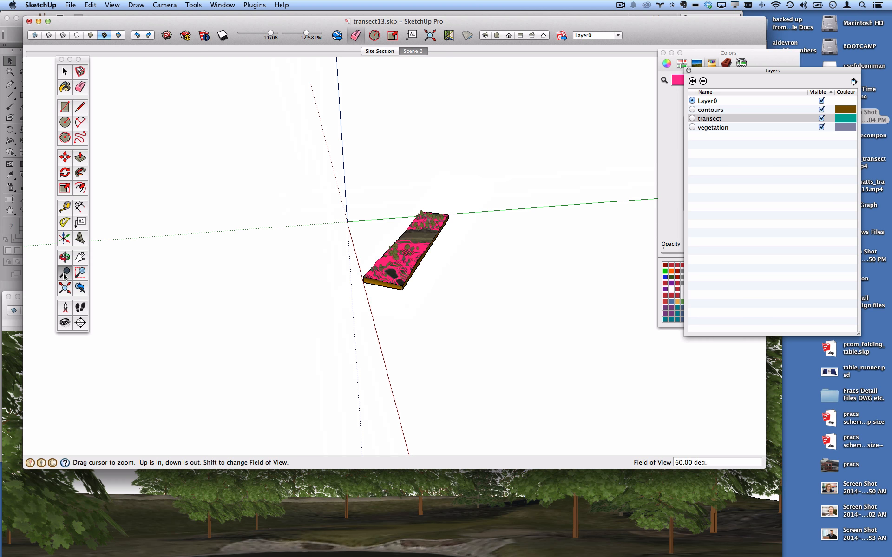
scroll(394, 260, up, 5)
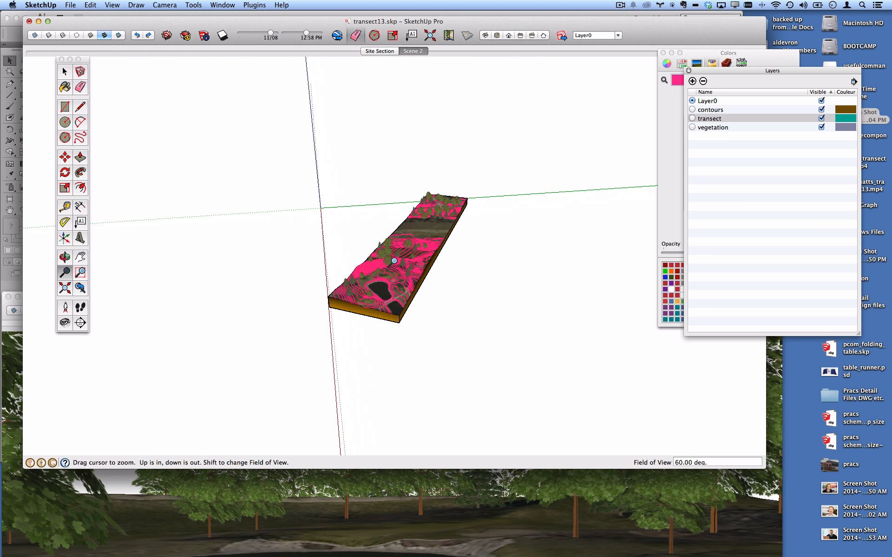
scroll(394, 260, up, 10)
key(o)
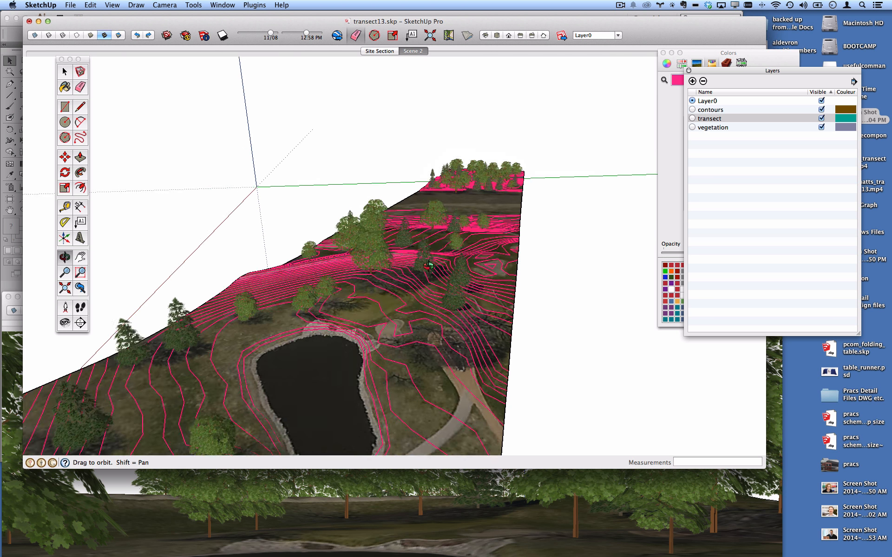
drag(429, 265, 443, 229)
Set the camera's field of view to 35 degrees
key(z)
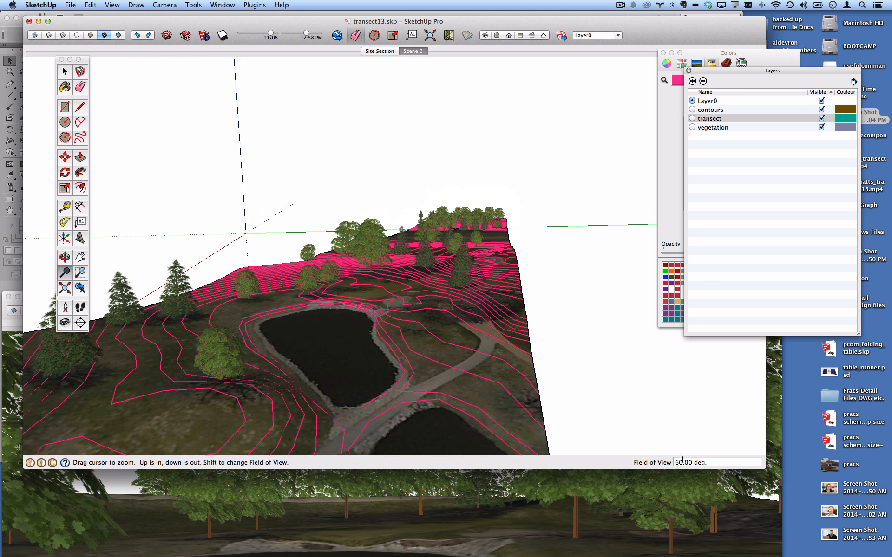
text(35)
key(Return)
scroll(389, 313, down, 6)
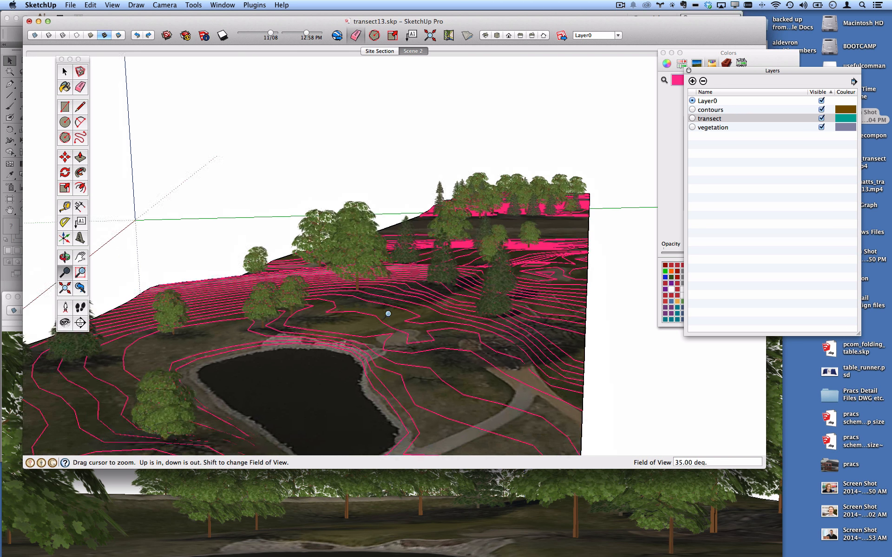
Position the camera at standing height on the open ground beside the pond at the near end of the transect
middle_drag(420, 290, 455, 193)
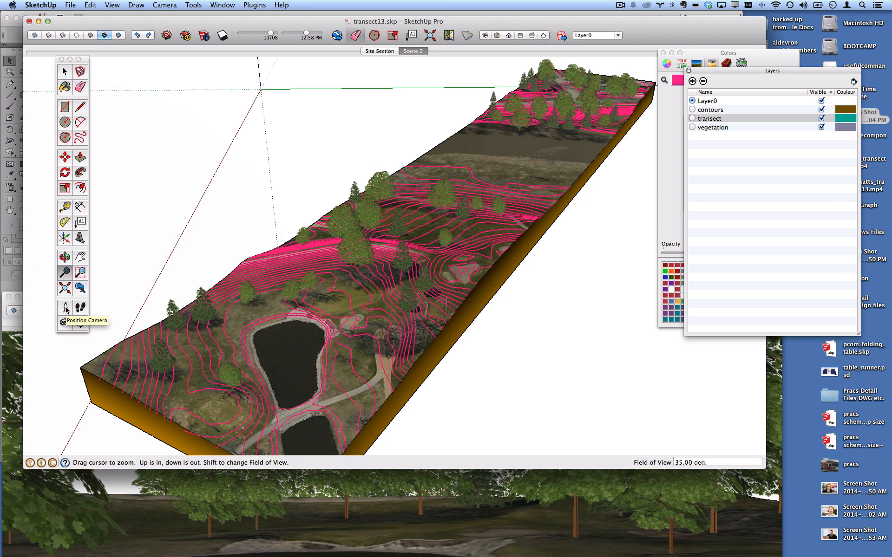
click(65, 309)
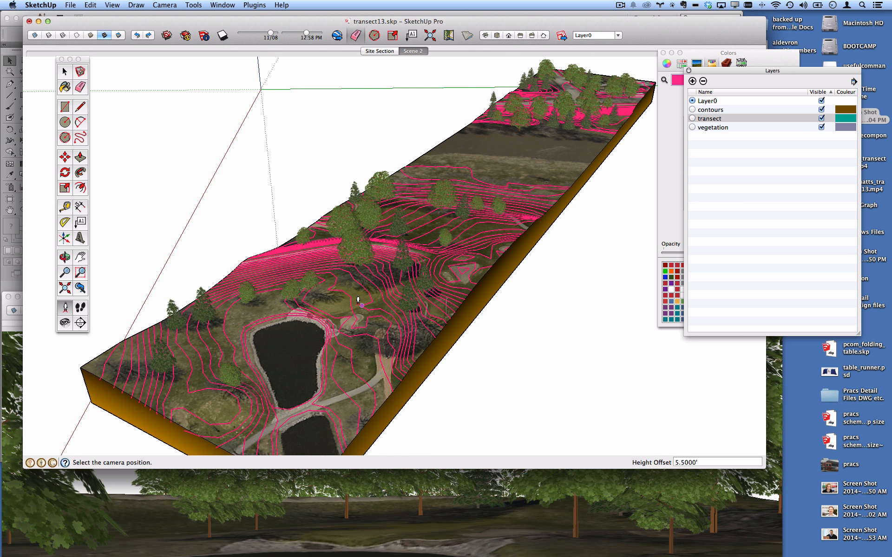
click(228, 407)
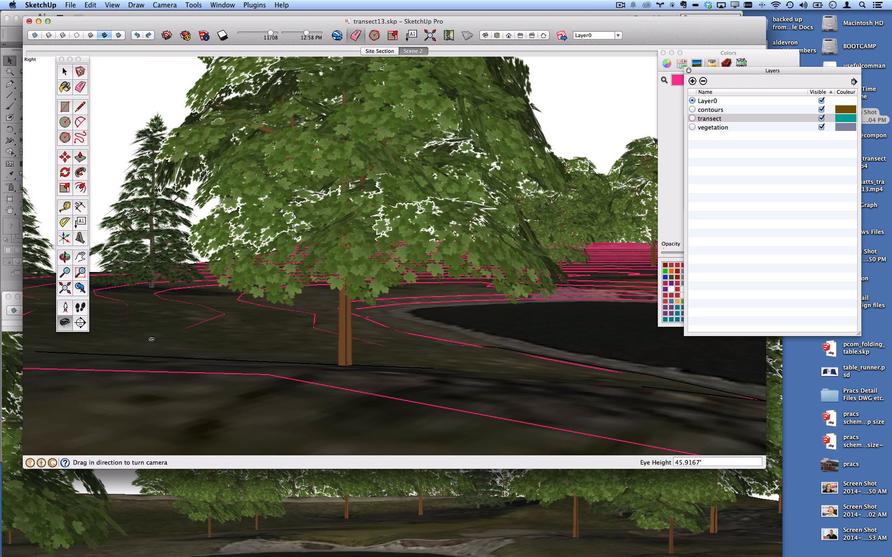
Try eye heights of 50', 40' and 45' for the standing view and look around the site
text(50)
key(Return)
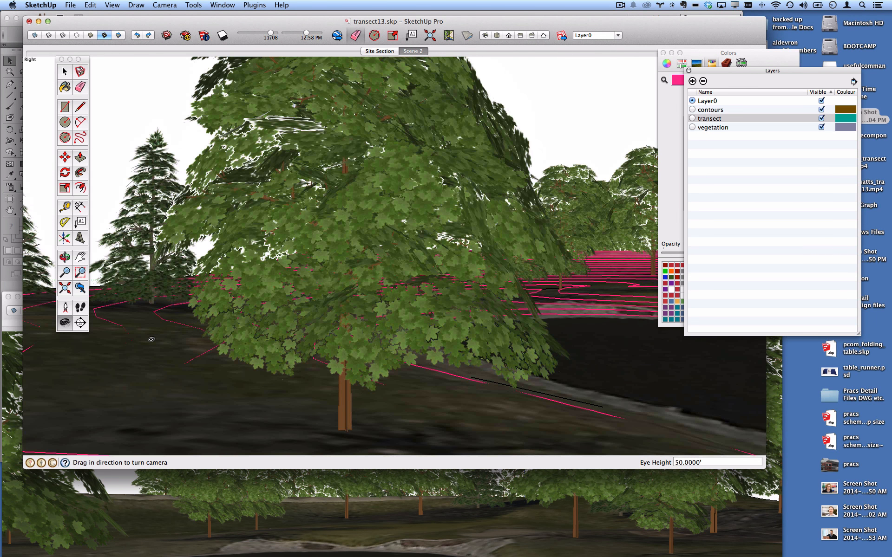
text(40)
key(Return)
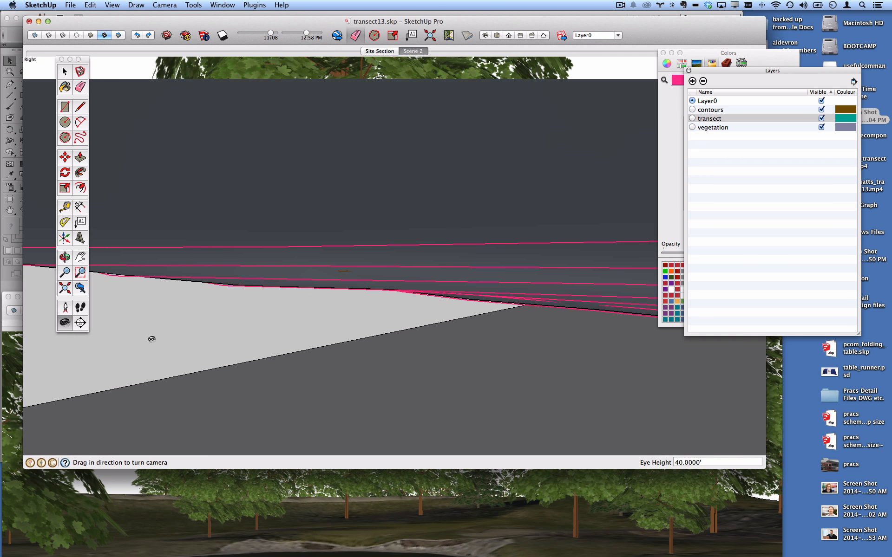
text(45)
key(Return)
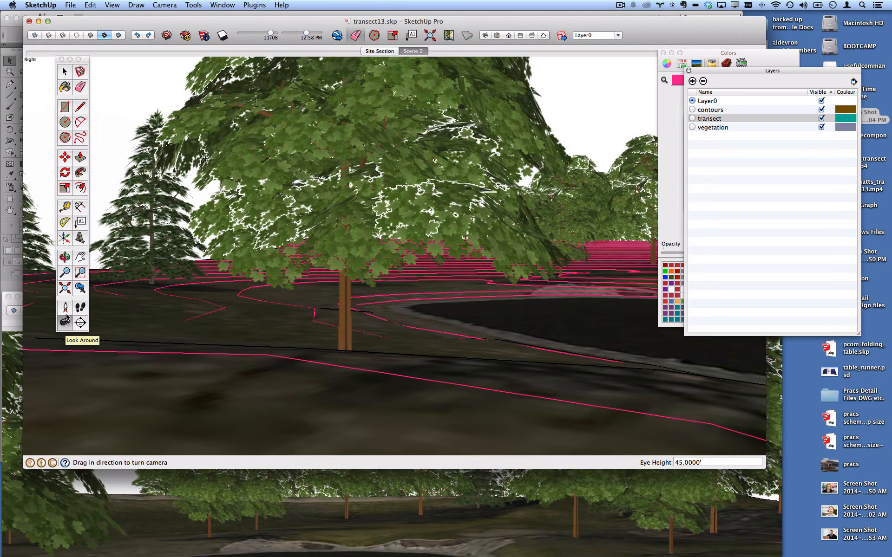
drag(522, 256, 880, 267)
drag(436, 276, 327, 234)
Position the camera on the ground near the front conifer, facing the large trees across the pond, and set the eye height to 45'
middle_drag(327, 234, 381, 409)
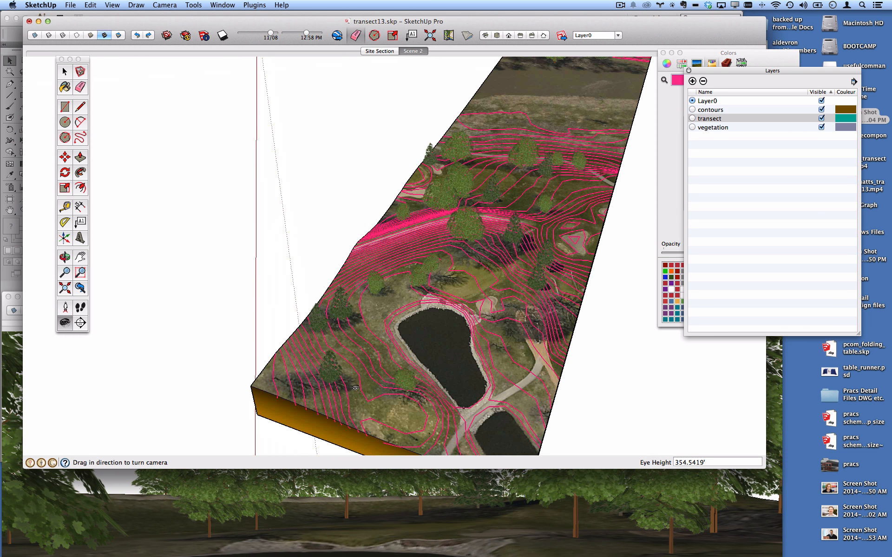
click(65, 308)
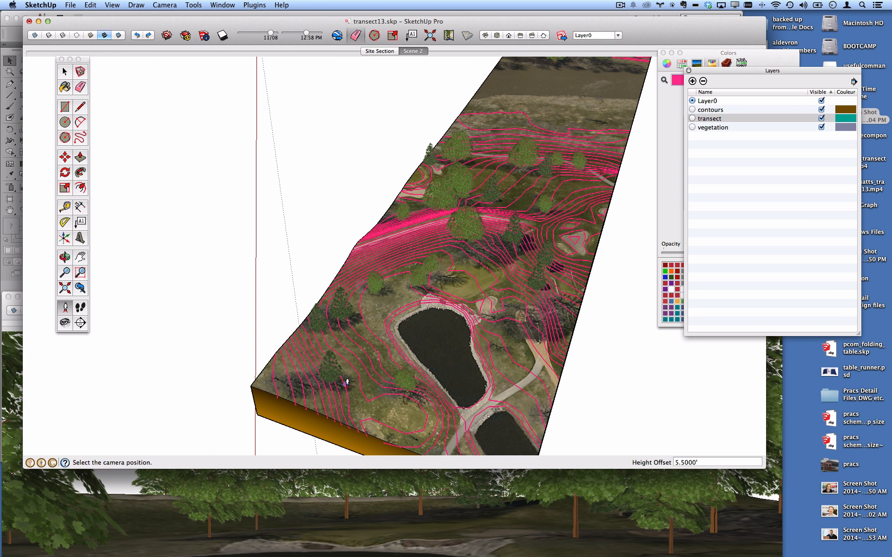
drag(353, 387, 463, 273)
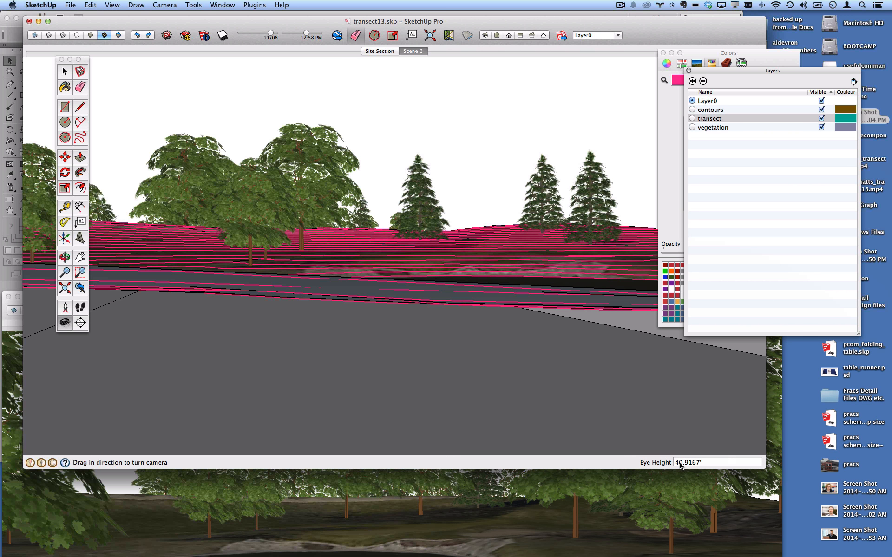
click(679, 463)
text(45)
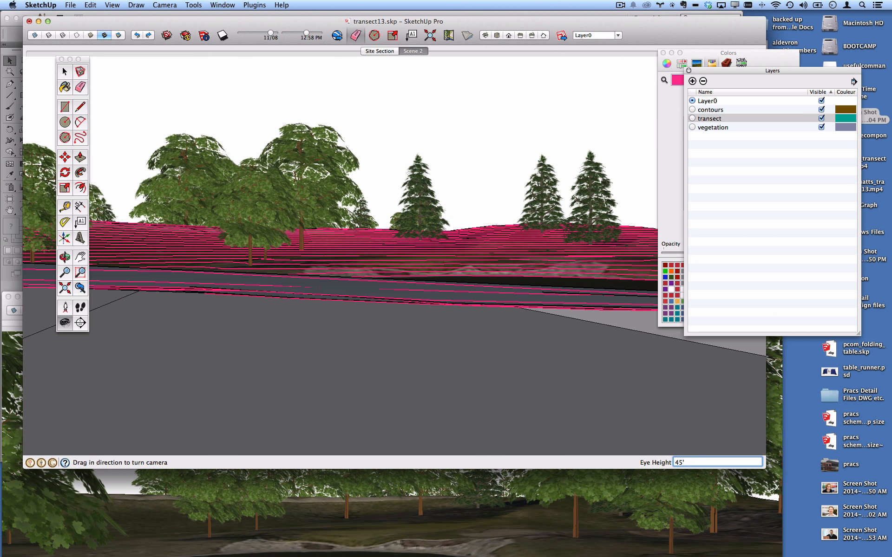
key(Return)
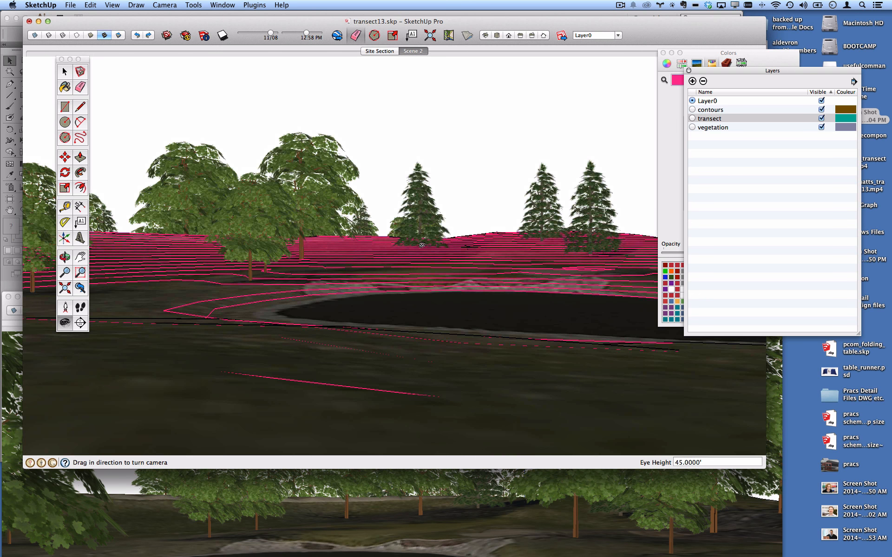
Turn the view to frame the pond and the trees behind it, and add it as a third scene
drag(421, 245, 344, 281)
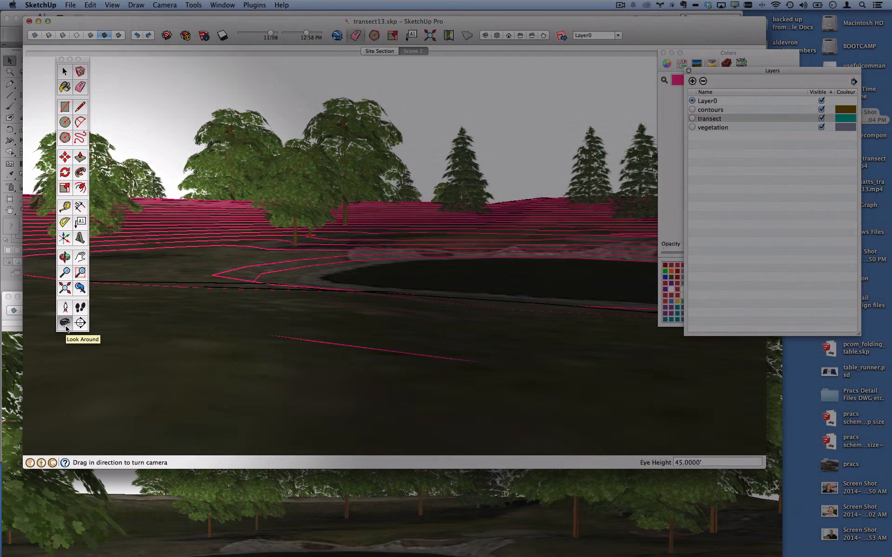
drag(406, 245, 478, 248)
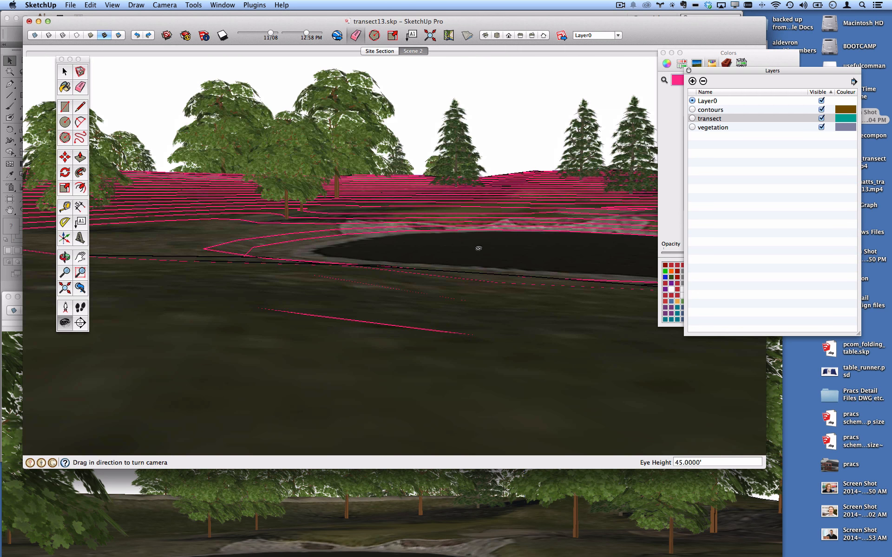
right_click(415, 53)
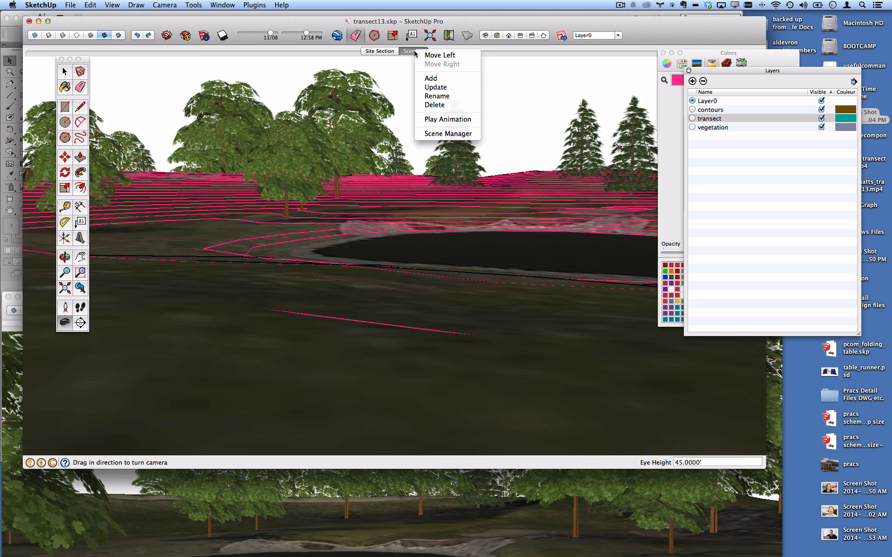
click(440, 77)
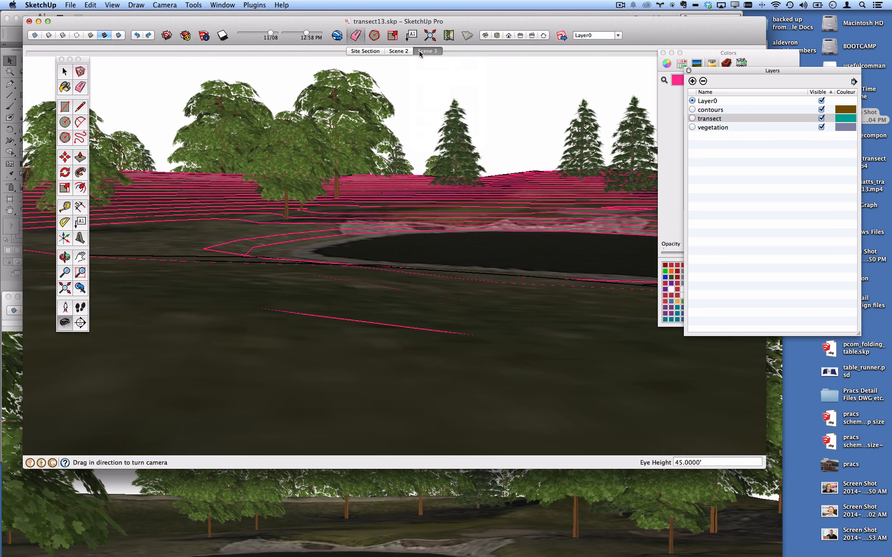
click(432, 51)
Rename Scene 2 as Detail Section in the scene manager
right_click(430, 52)
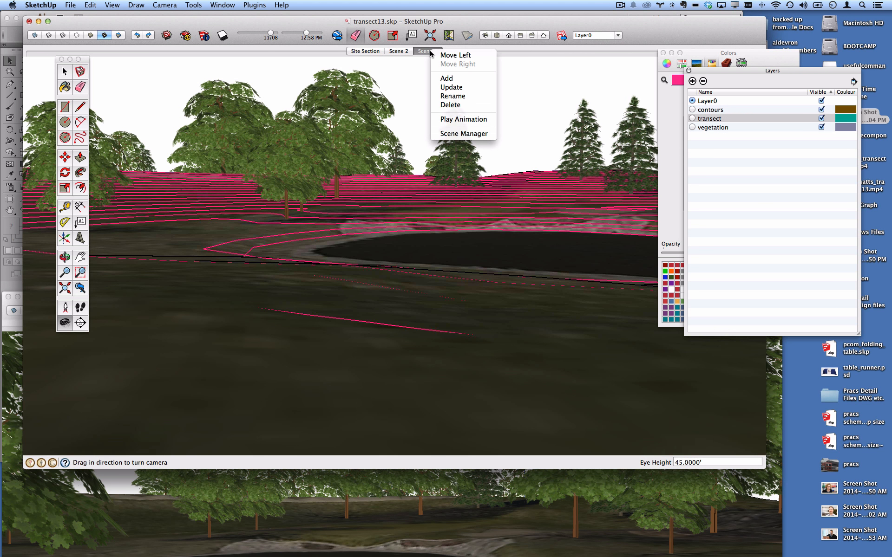
click(467, 135)
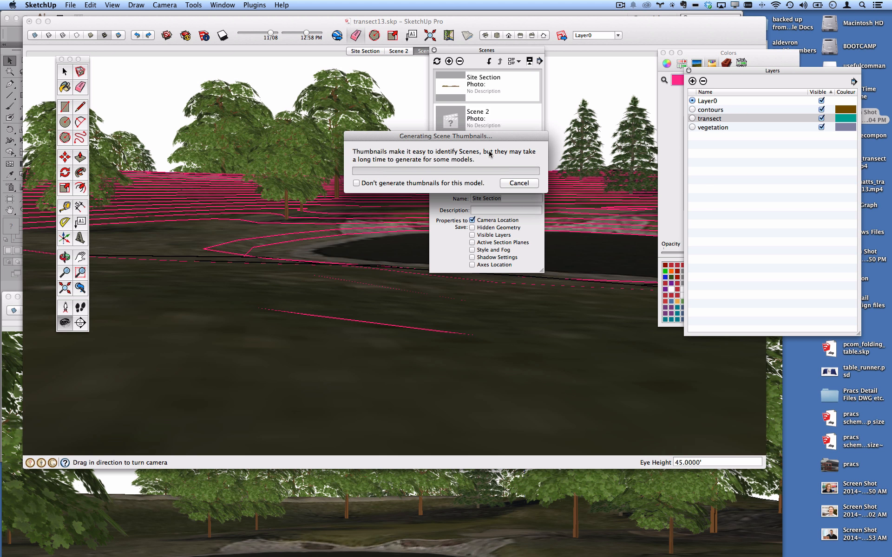
click(487, 118)
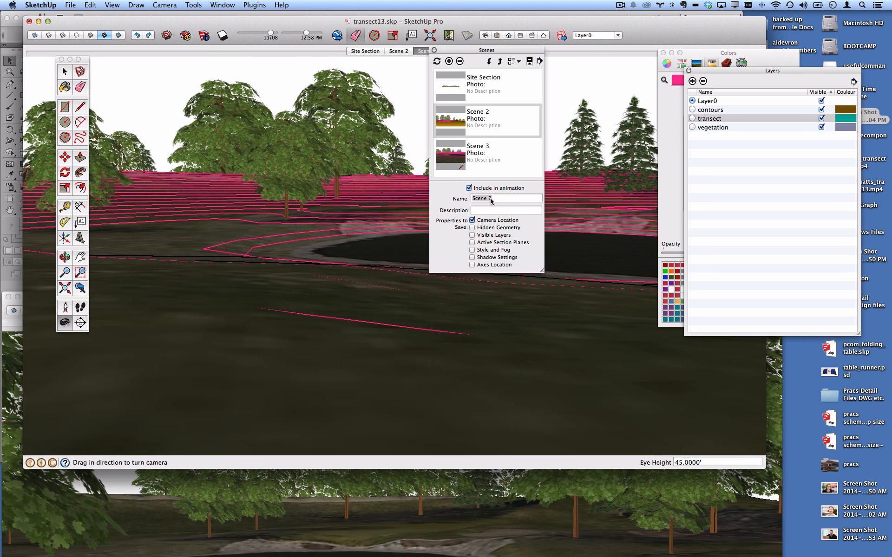
drag(491, 200, 474, 199)
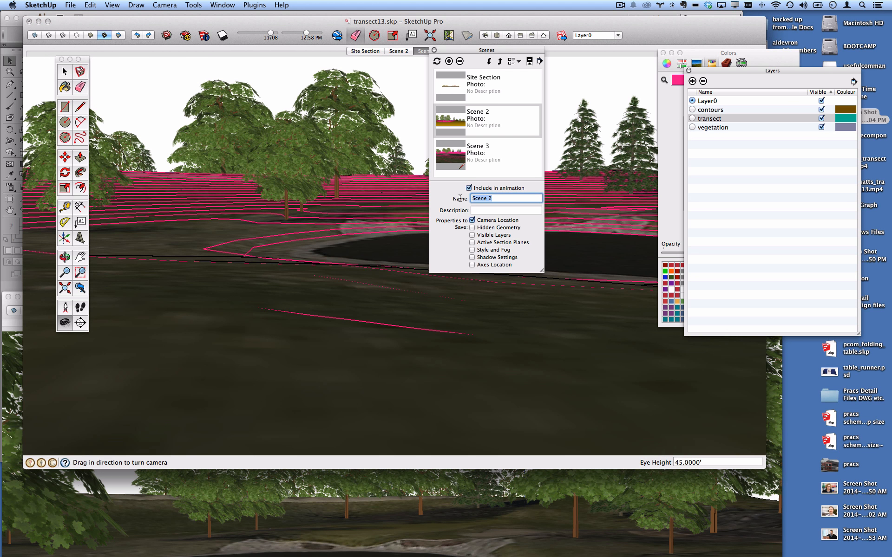
text(Desail Section)
key(Return)
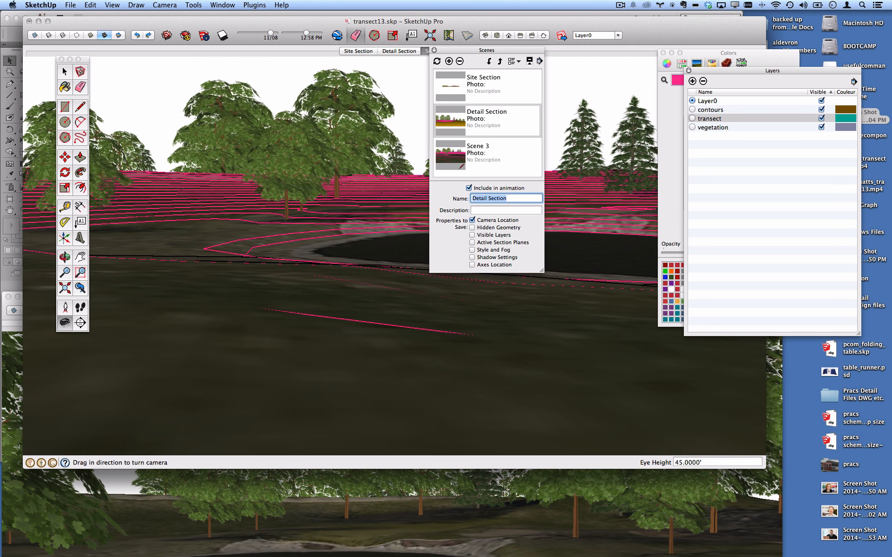
Rename Scene 3 as Perspective in the scene manager
click(486, 154)
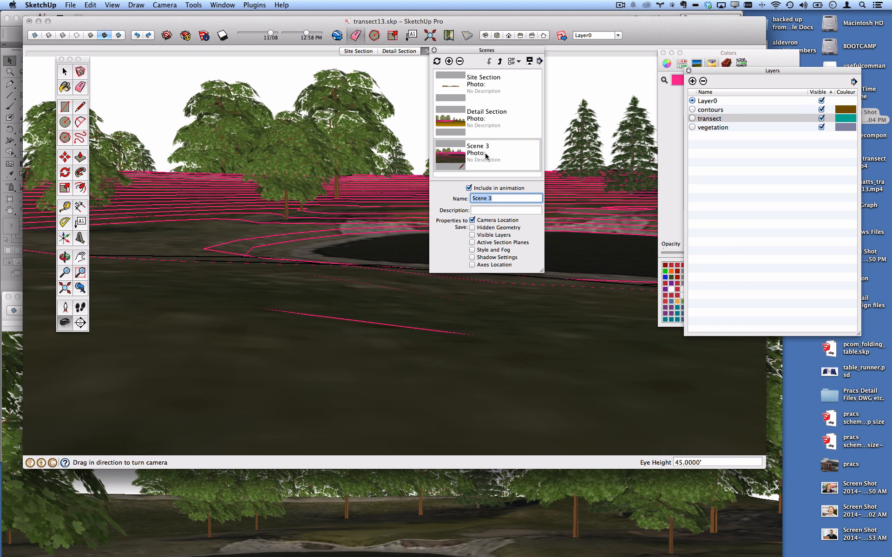
double_click(502, 198)
click(502, 198)
text(Perspective)
key(Return)
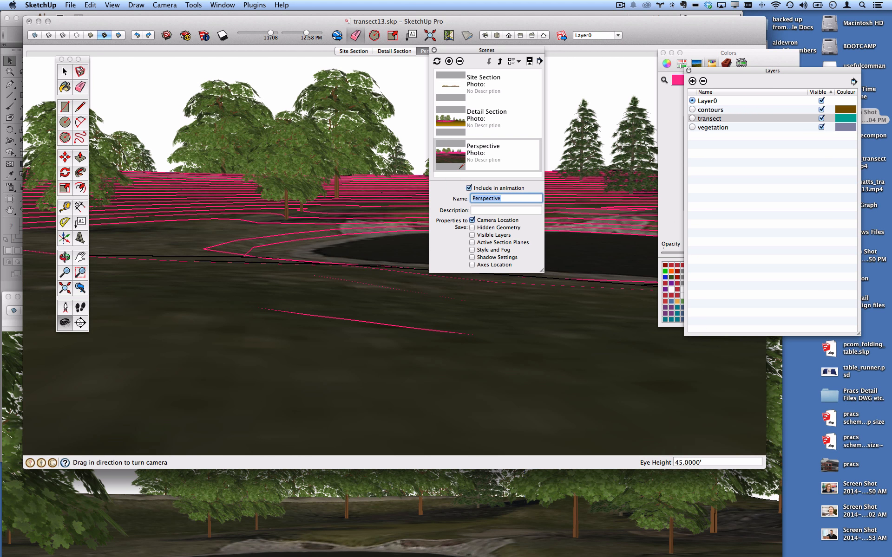
Move the transect_with_scenes.skp window below transect13.skp so its scene tabs remain visible, and close transect13.skp's scene manager
click(537, 494)
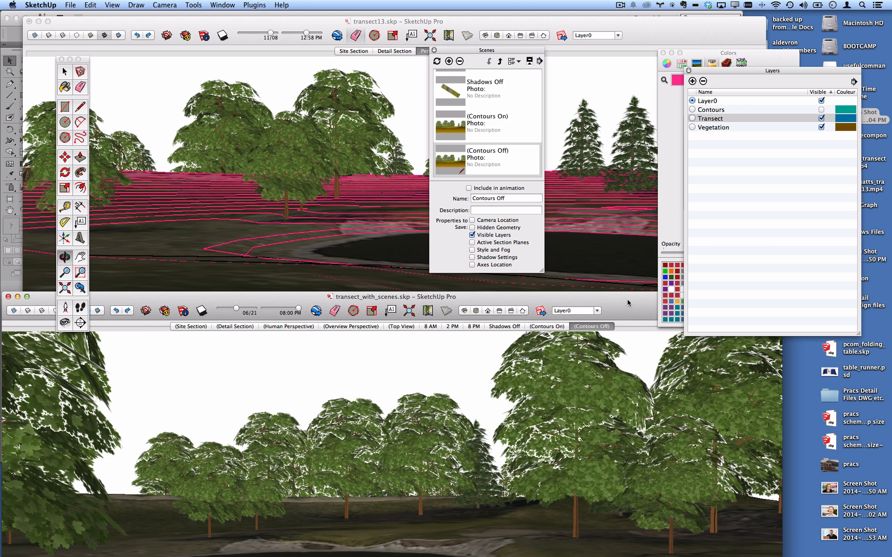
drag(627, 302, 640, 287)
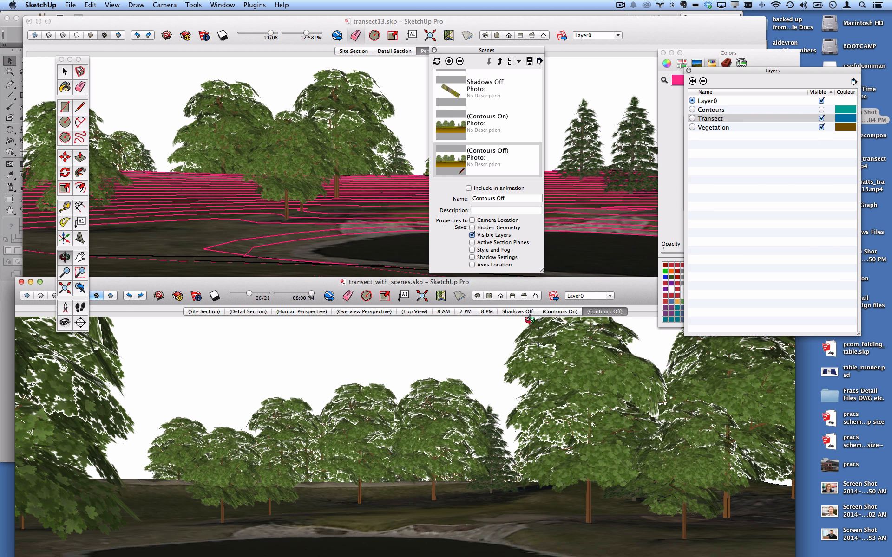
drag(536, 291, 533, 303)
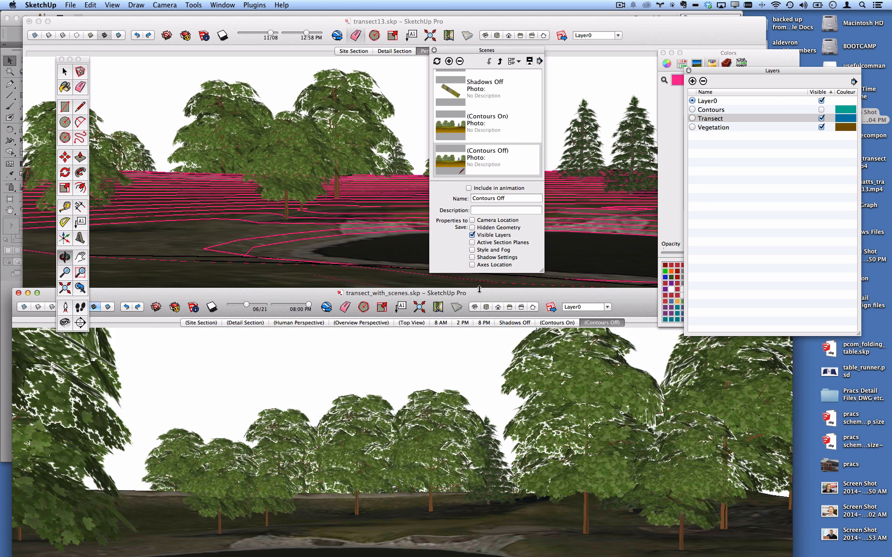
drag(477, 292, 479, 448)
click(628, 23)
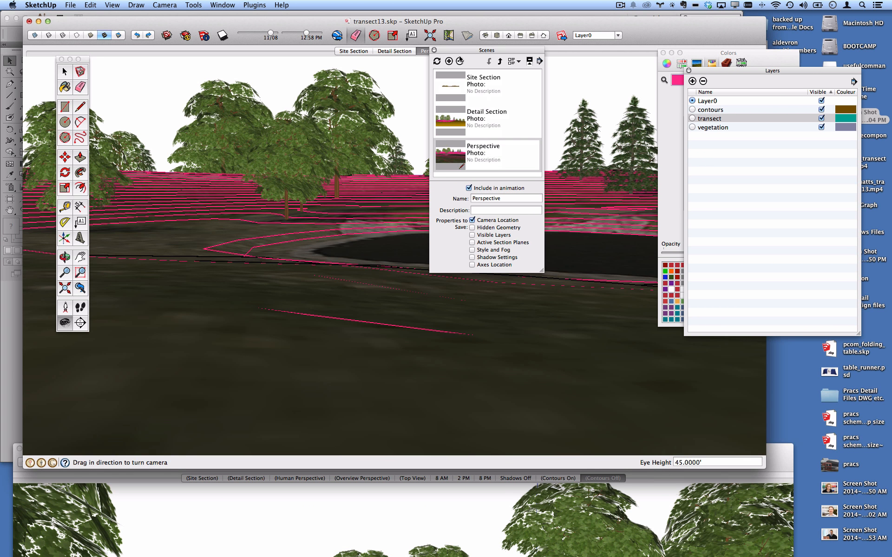
click(435, 50)
click(435, 52)
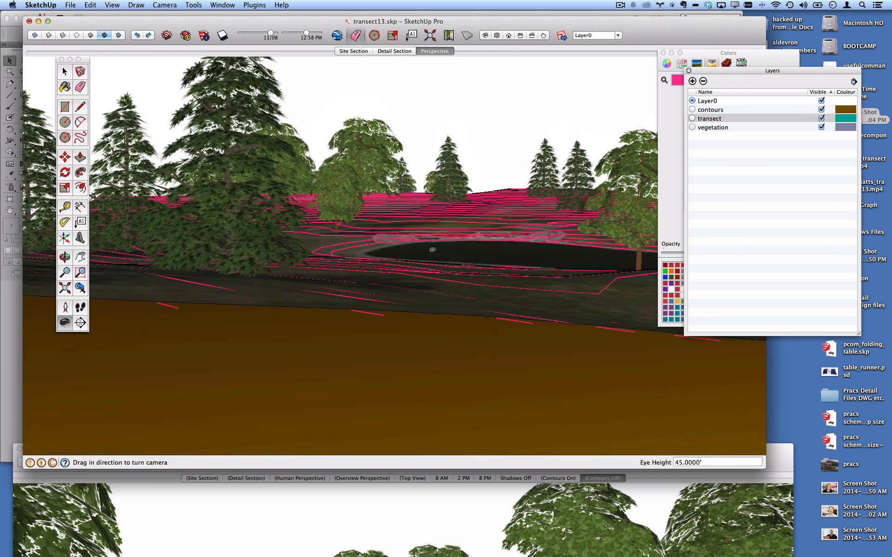
Display the Google tool palette and place it beside the transect, clear of the large tool set
scroll(432, 249, down, 2)
middle_drag(432, 250, 393, 321)
scroll(455, 281, down, 5)
scroll(455, 281, down, 6)
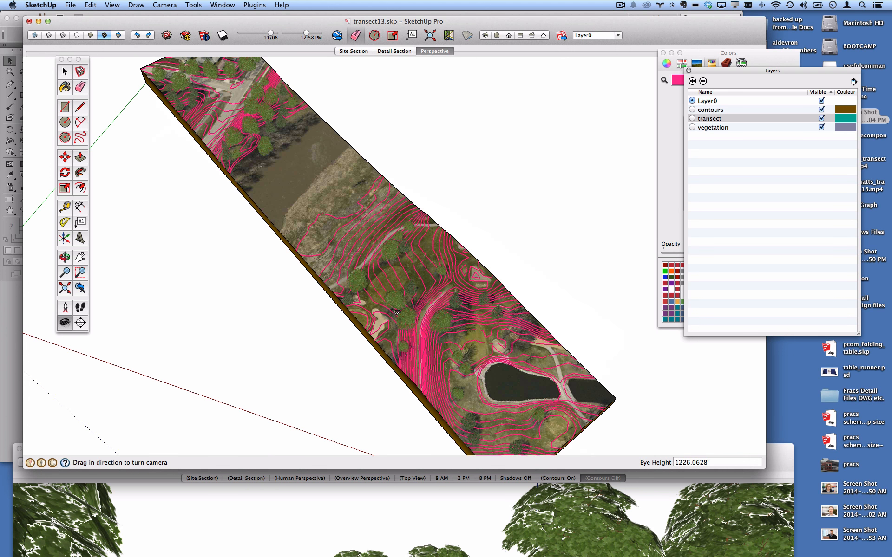
scroll(358, 229, down, 3)
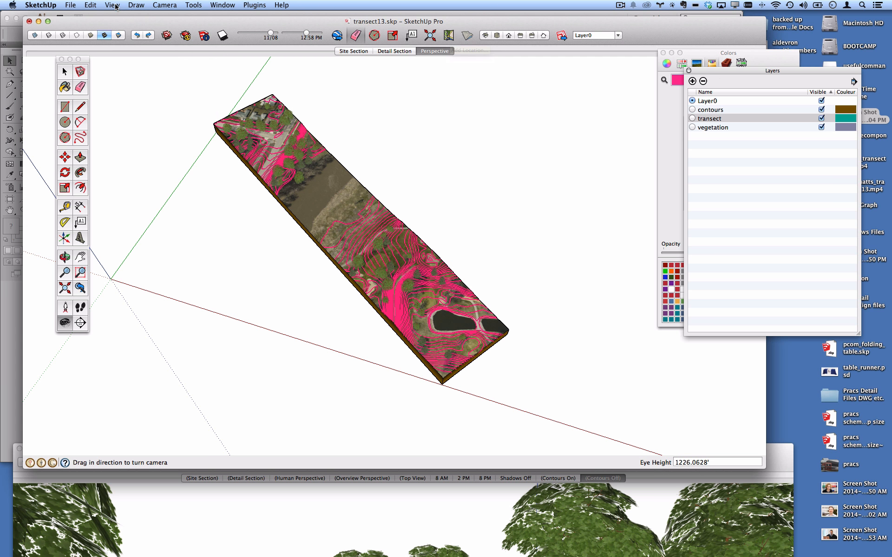
click(112, 5)
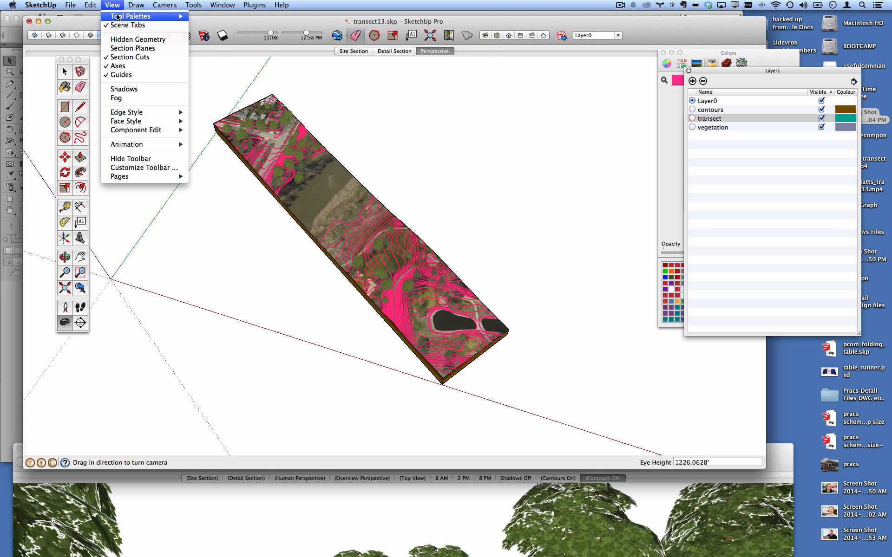
mouse_move(132, 15)
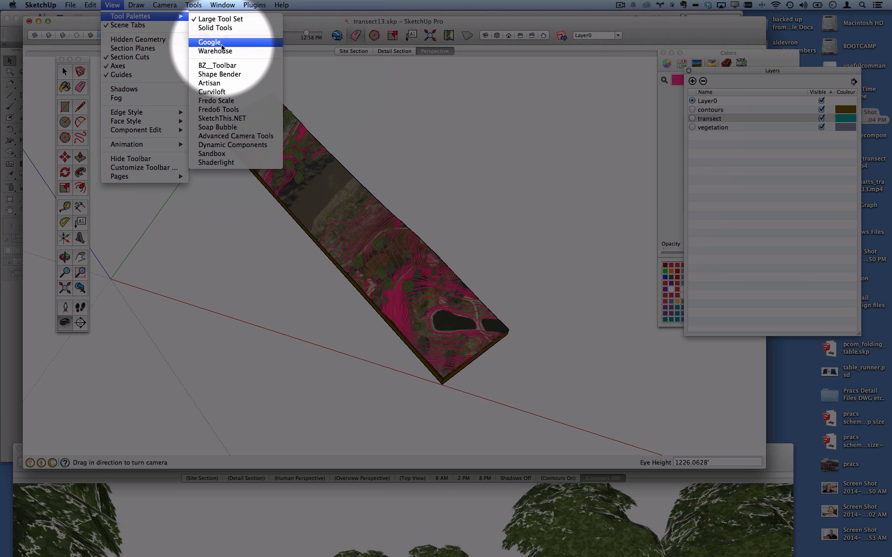
click(222, 42)
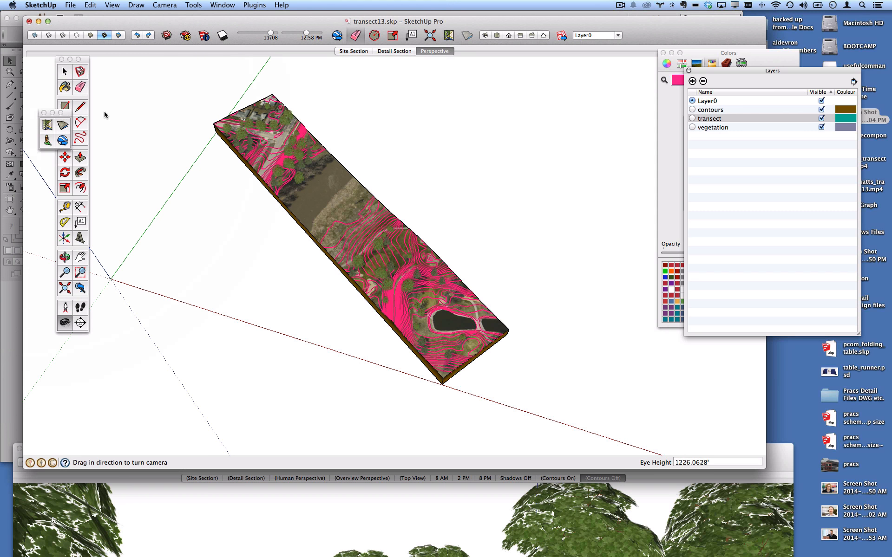
drag(69, 113, 552, 102)
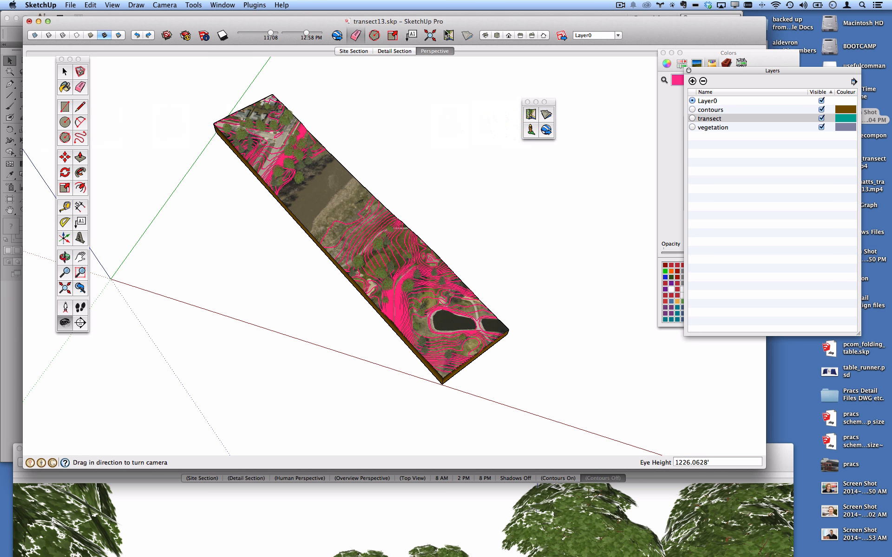
Start adding a geo-location to the model and search the map for fargo
click(530, 115)
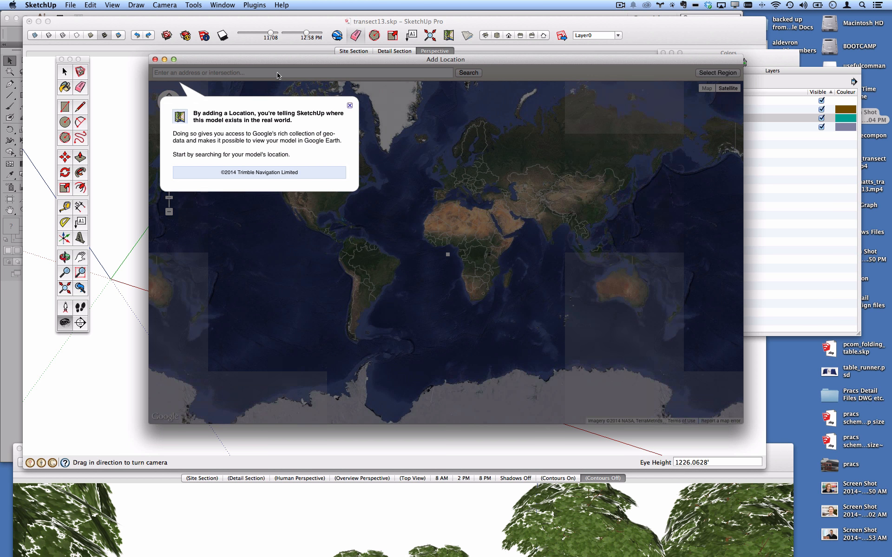
click(350, 105)
click(336, 74)
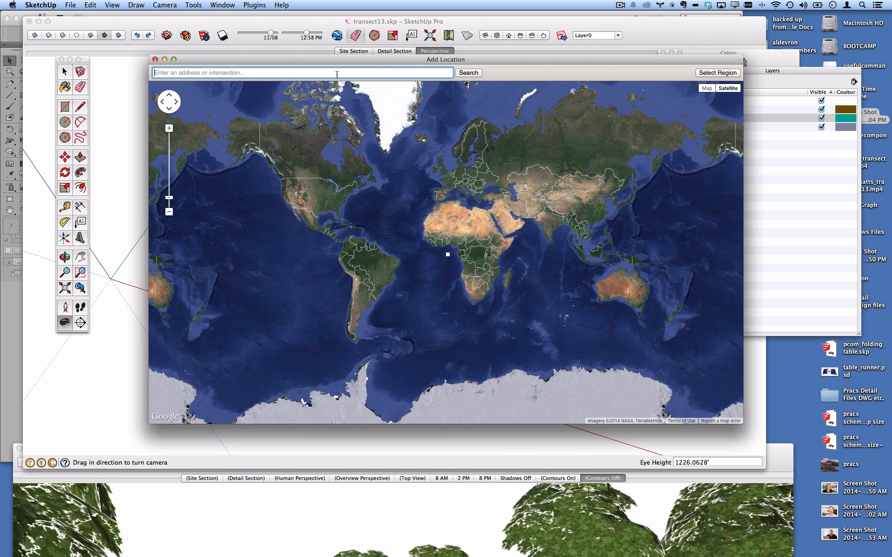
text(fargo)
click(469, 74)
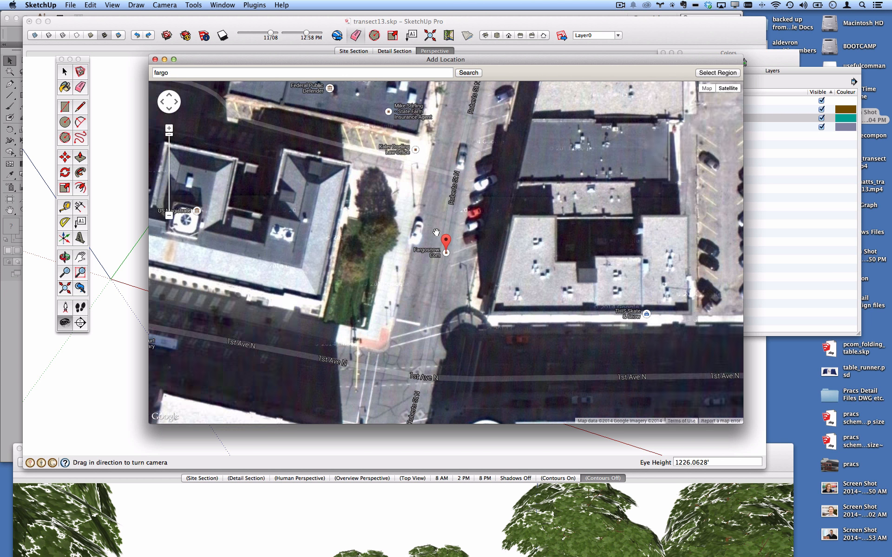
Grab the map region covering the El Zagal golf course and adjoining river bend, and show the model in top view
scroll(435, 233, down, 5)
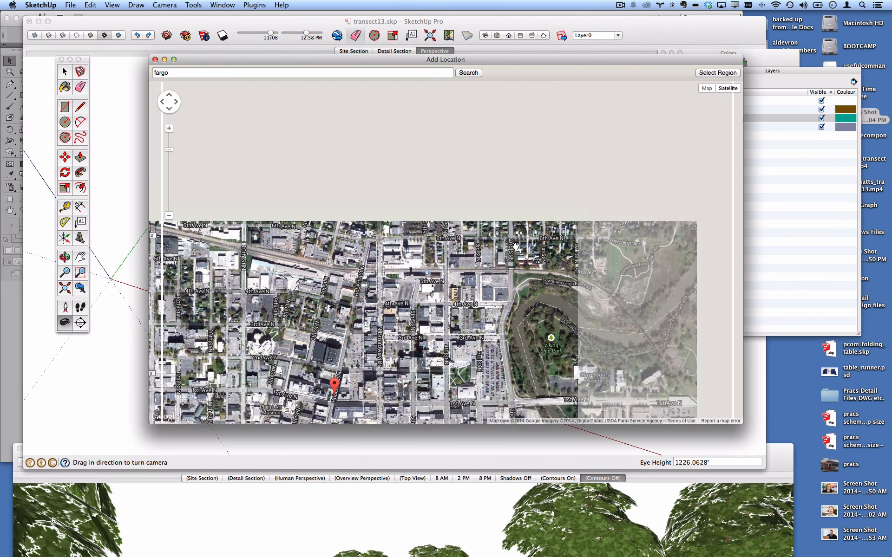
drag(515, 246, 446, 309)
drag(557, 148, 452, 274)
drag(506, 102, 472, 247)
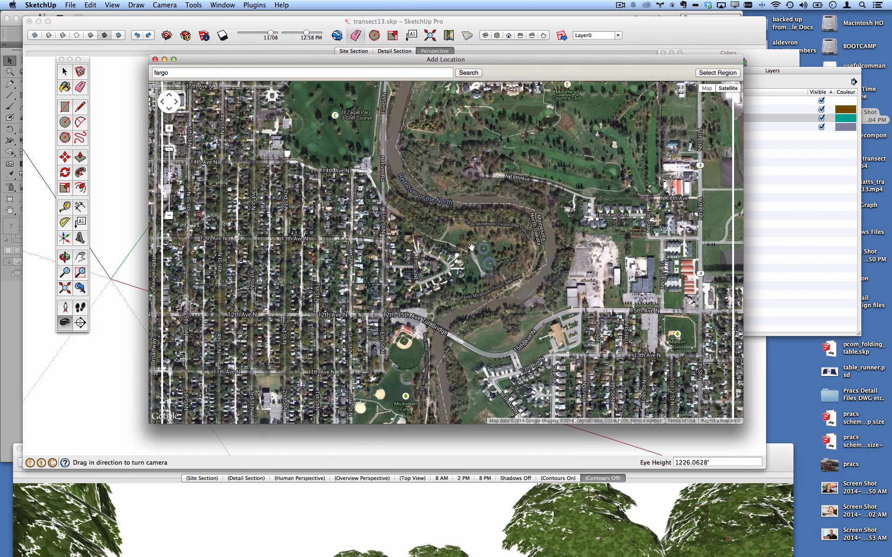
drag(423, 148, 501, 308)
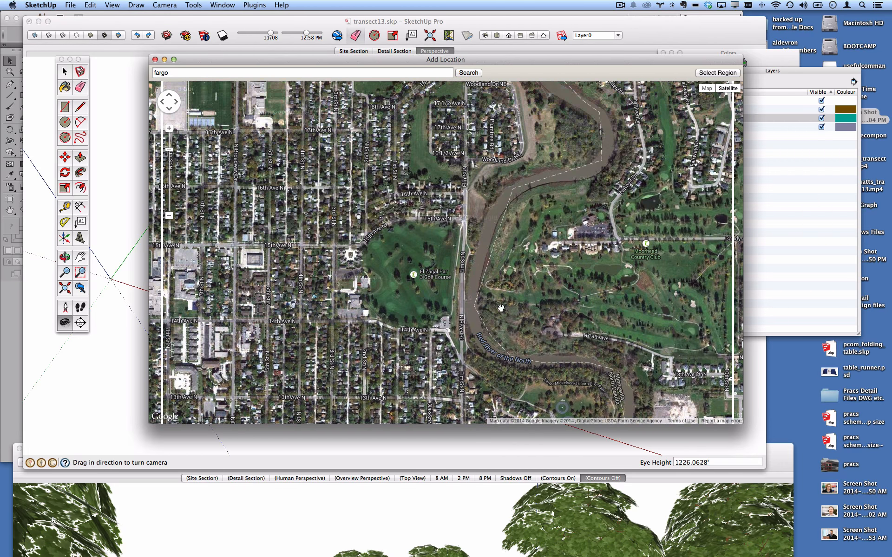
click(717, 72)
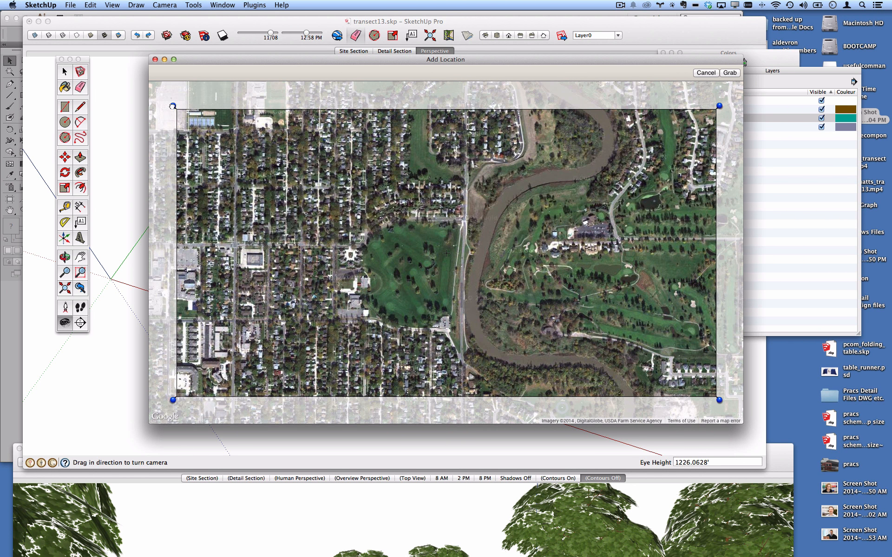
drag(172, 106, 328, 169)
drag(720, 401, 573, 382)
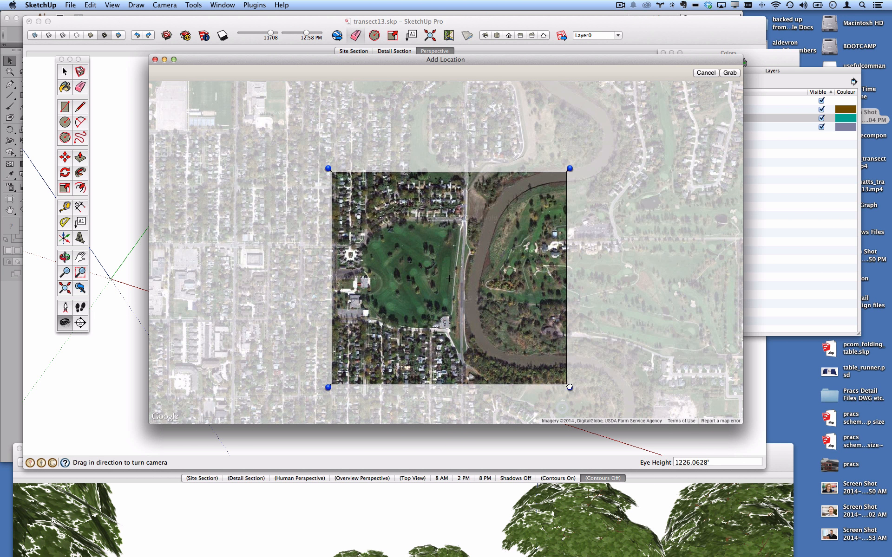
drag(517, 306, 532, 292)
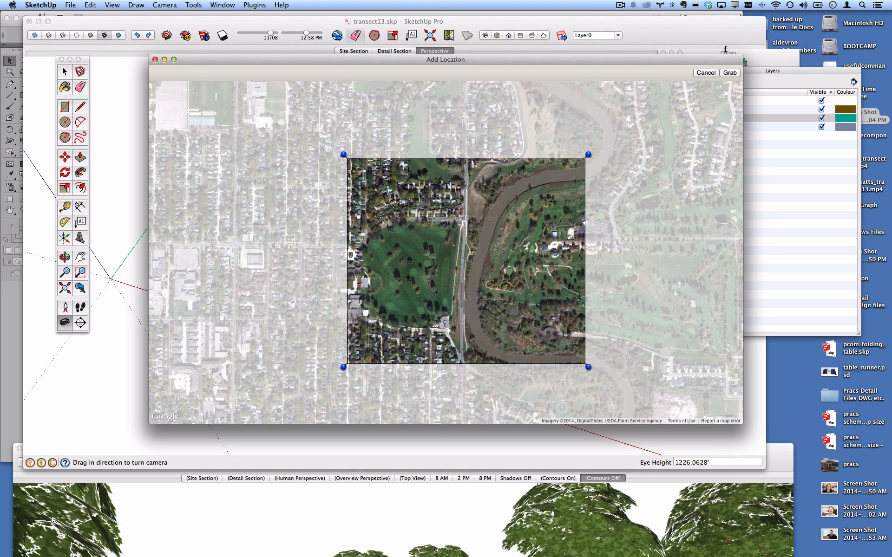
click(728, 73)
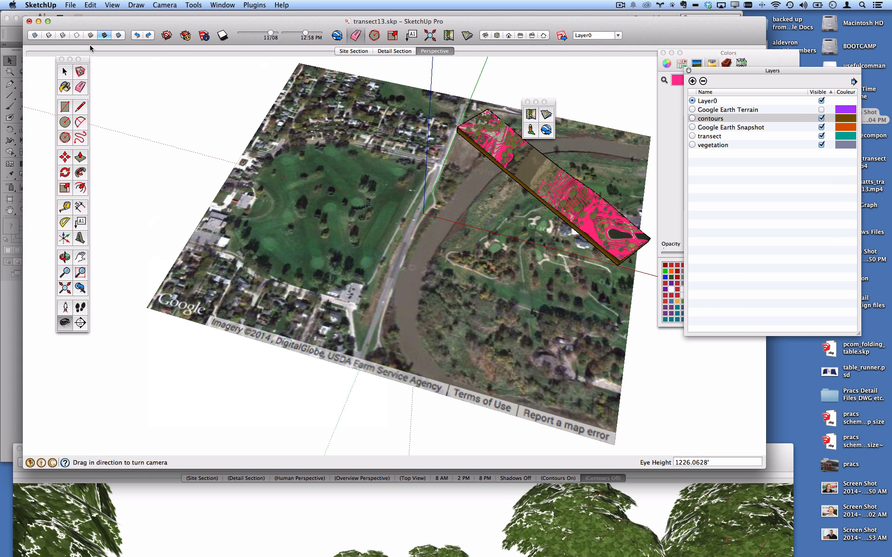
click(496, 35)
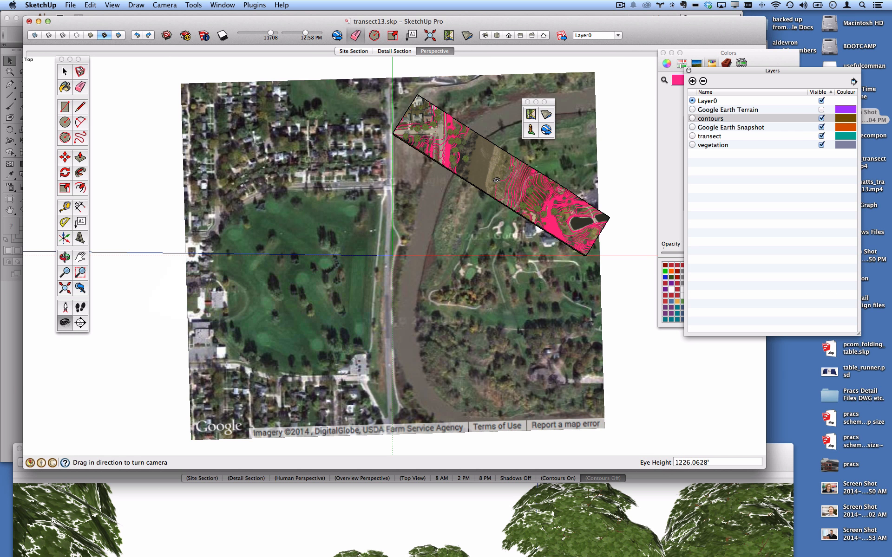
Try to move the transect group to a different position over the satellite image
key(space)
click(495, 172)
key(m)
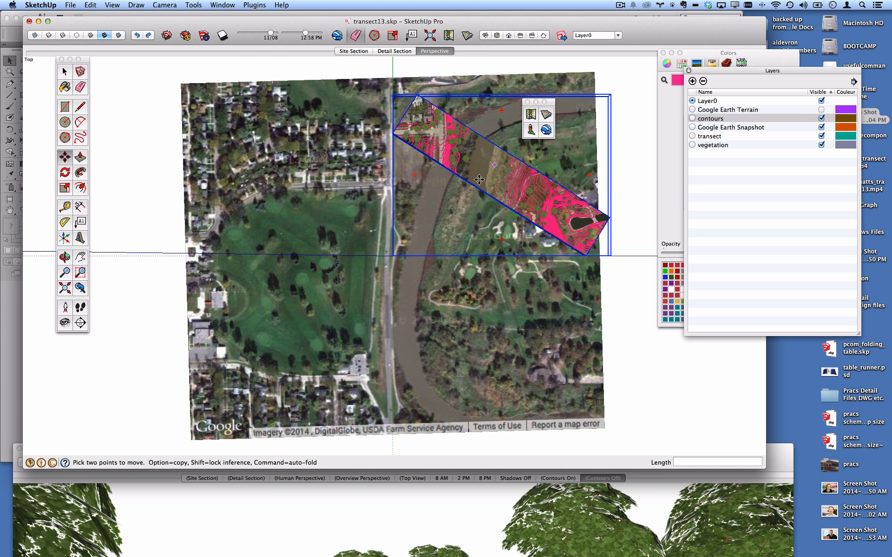
click(489, 168)
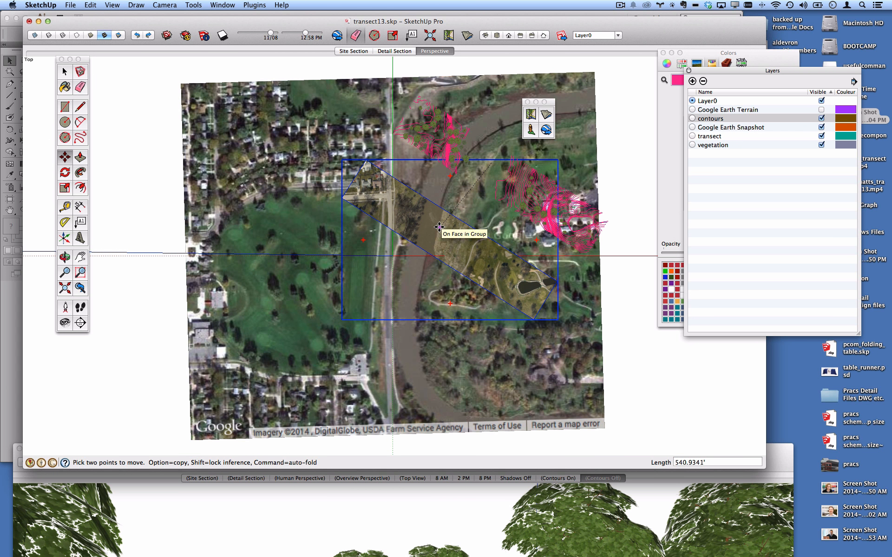
key(Escape)
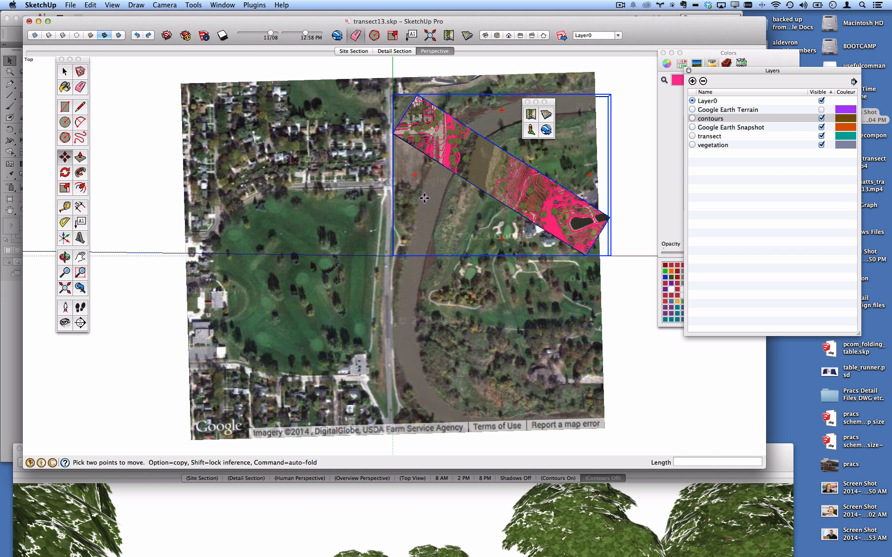
click(64, 71)
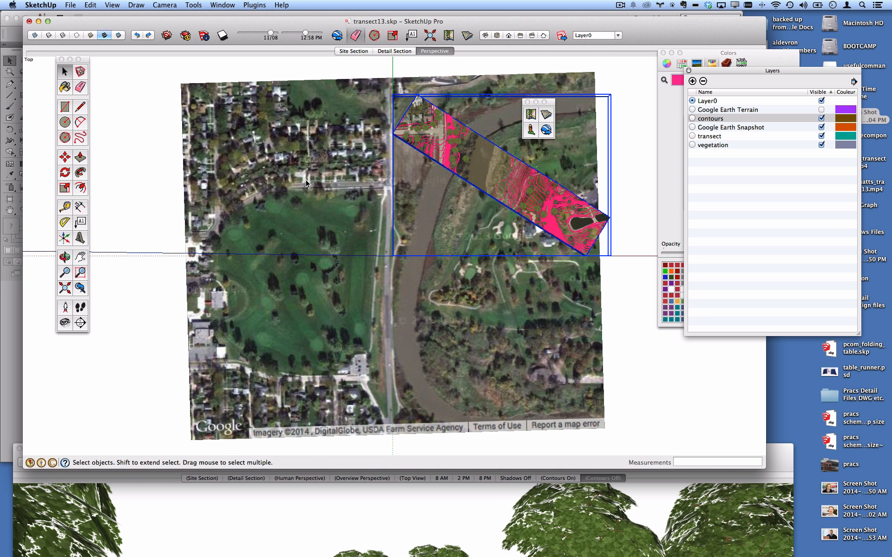
click(165, 168)
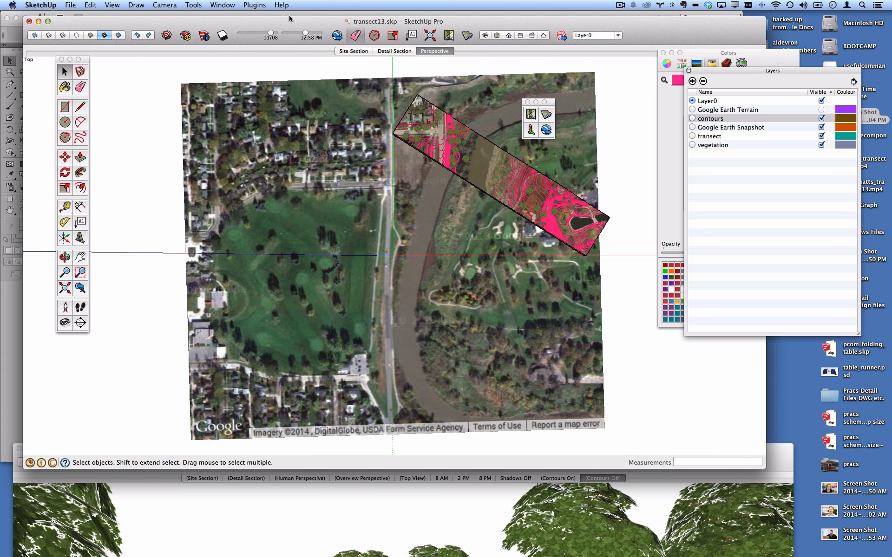
Check the geo-location settings in the model info
click(234, 5)
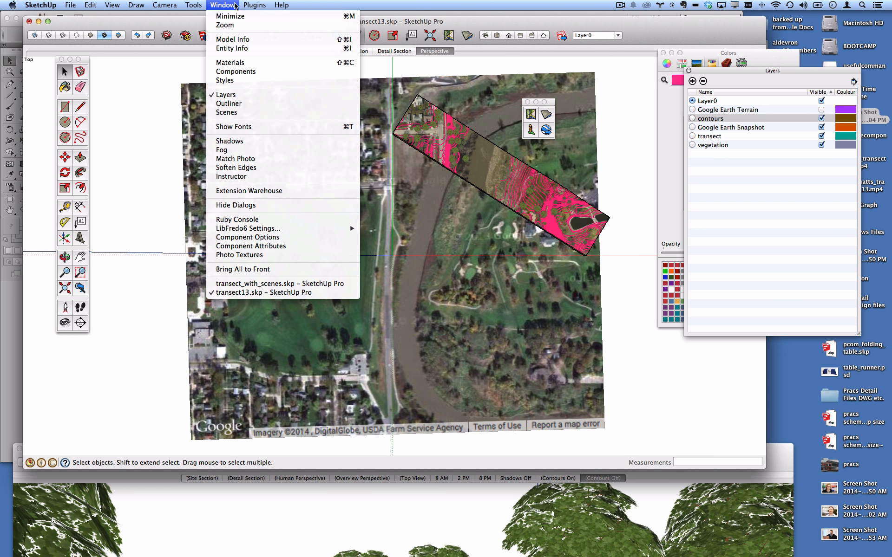
click(247, 40)
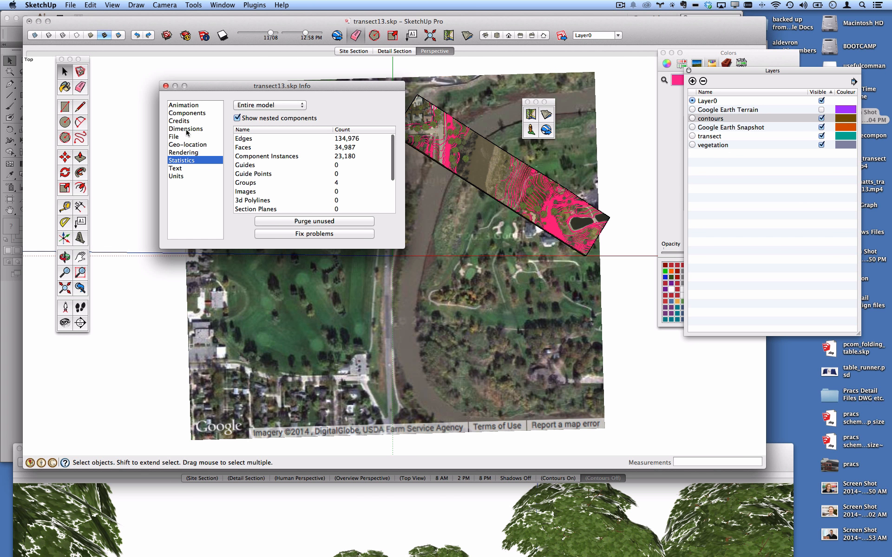
click(205, 144)
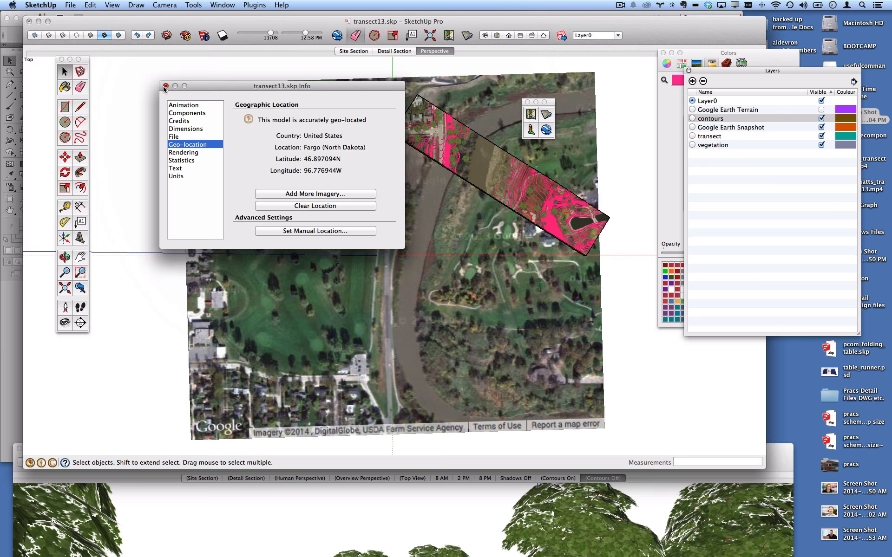
click(166, 87)
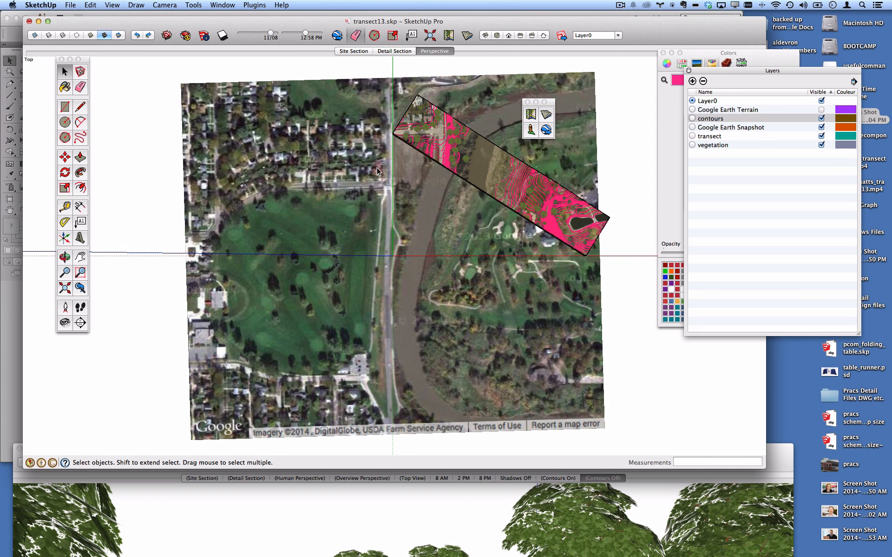
Unlock the imported flat satellite snapshot and delete it
click(361, 180)
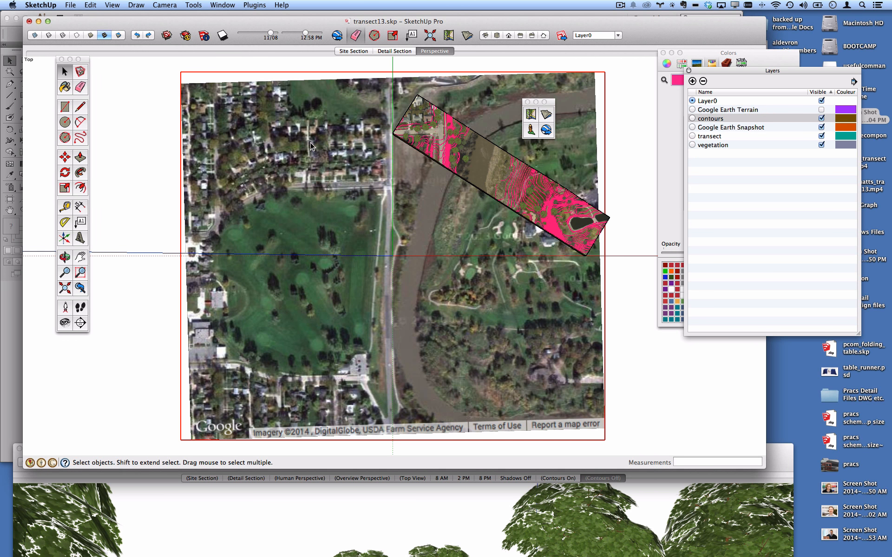
right_click(265, 103)
click(288, 131)
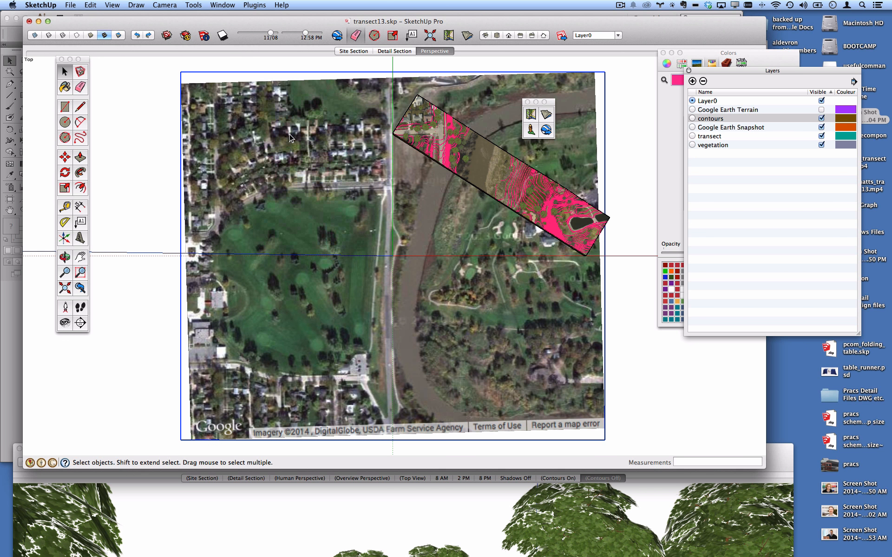
key(Delete)
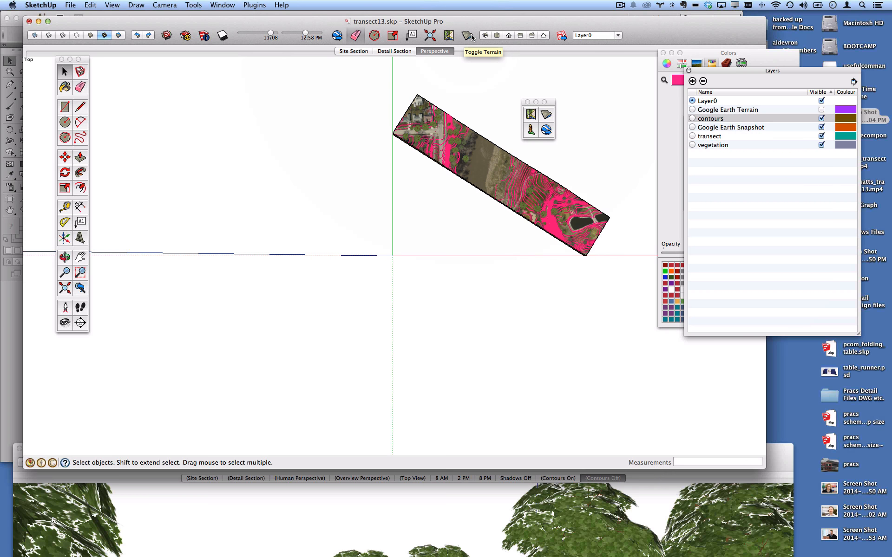
Show the imported Google terrain, then unlock and delete it
click(468, 36)
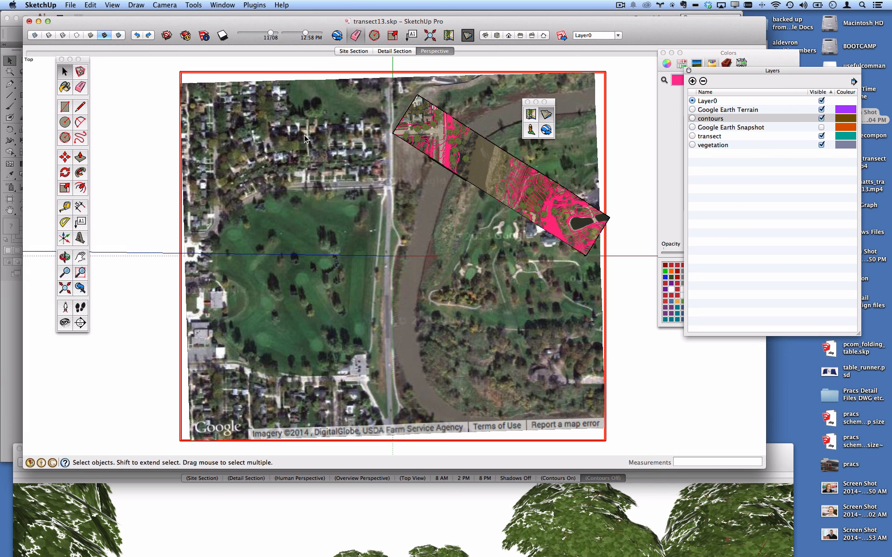
right_click(263, 115)
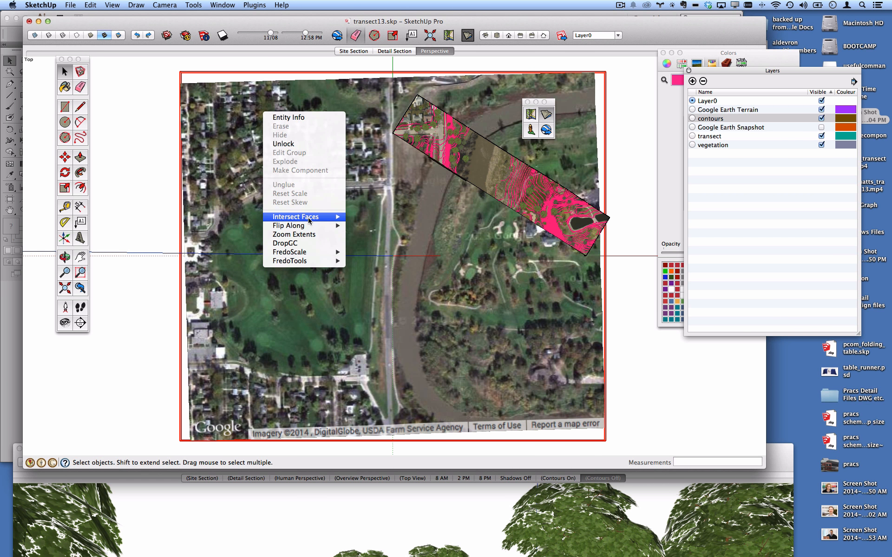
click(298, 144)
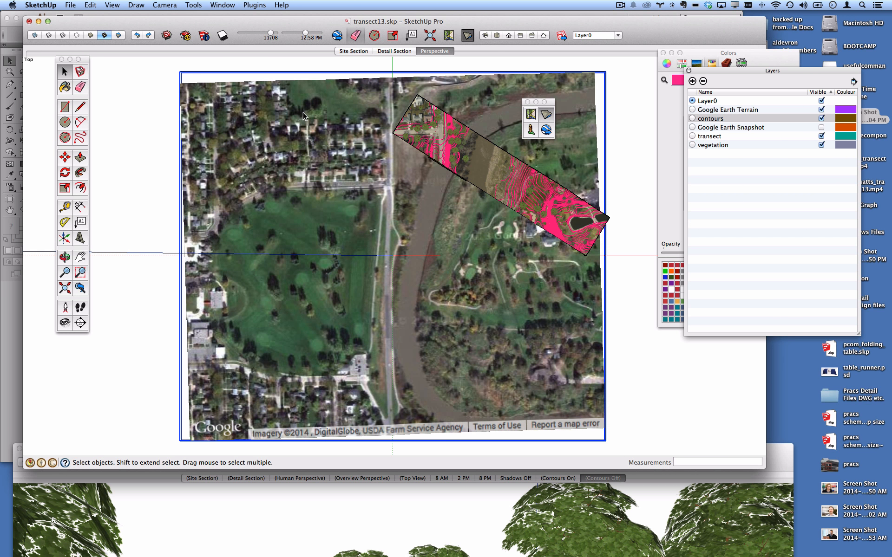
key(Delete)
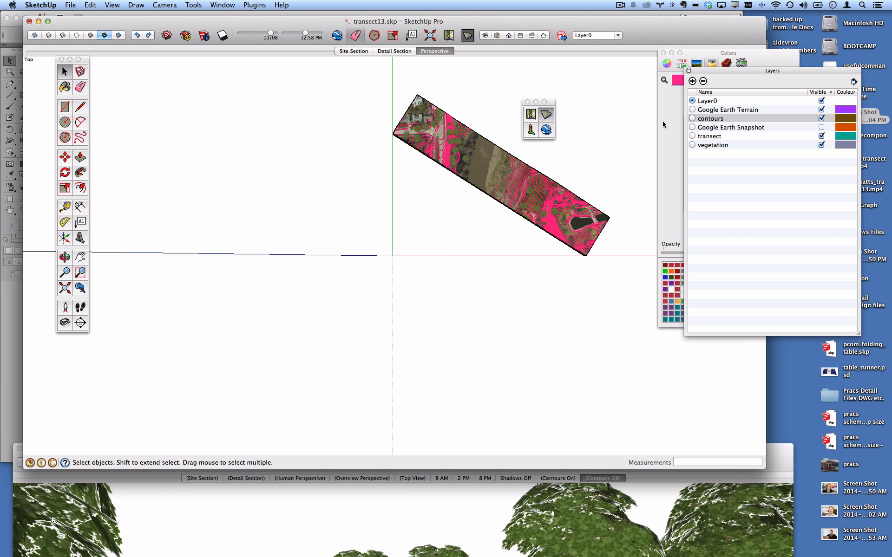
Delete the Google Earth Terrain and Google Earth Snapshot layers
click(729, 110)
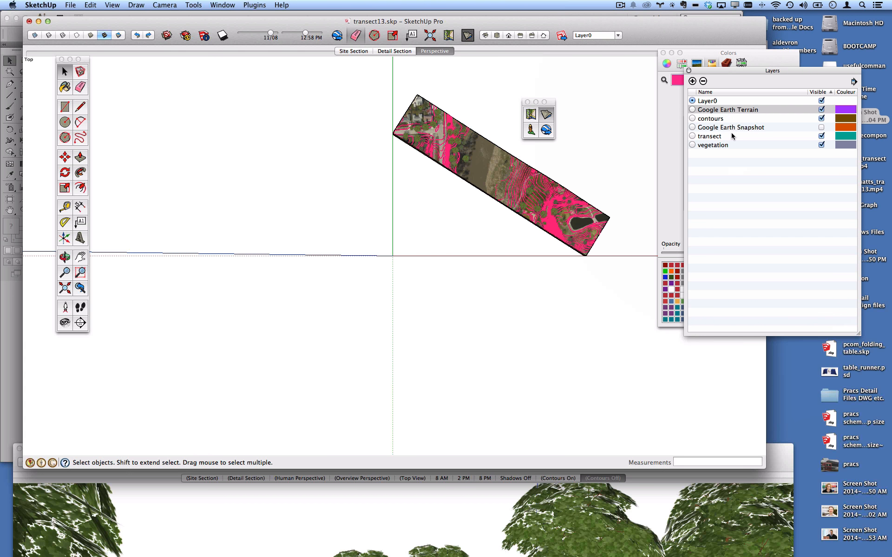
click(733, 128)
click(739, 111)
click(702, 80)
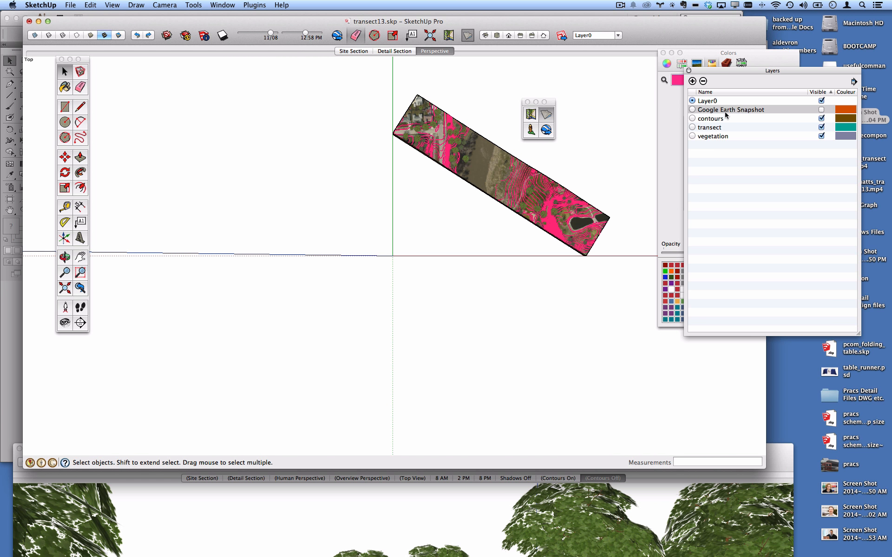
click(703, 81)
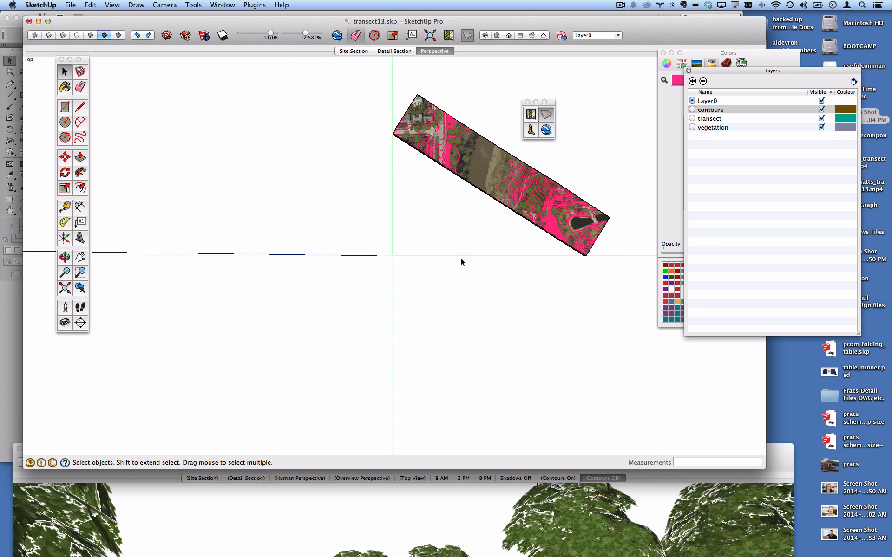
Frame the whole transect in an oblique aerial view and open the shadow settings with all details expanded
middle_drag(460, 260, 404, 250)
scroll(365, 200, up, 10)
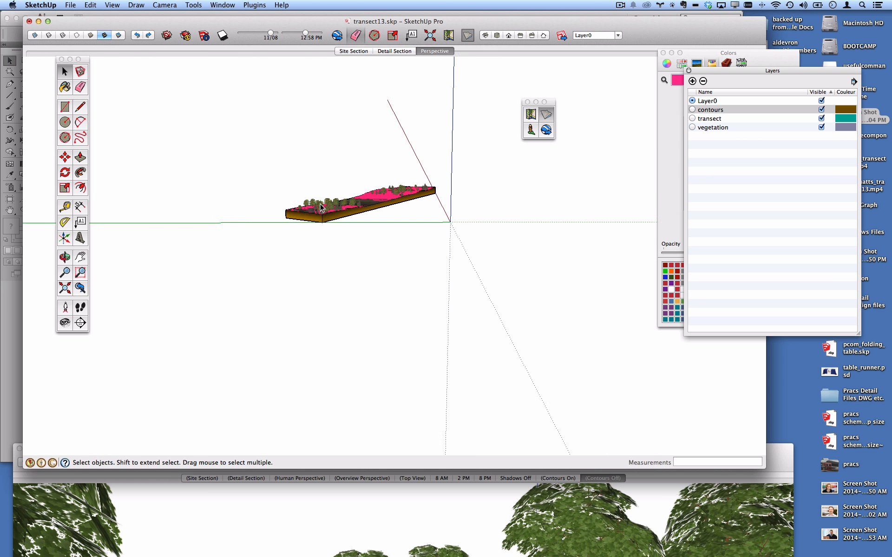
middle_drag(365, 200, 361, 297)
scroll(361, 297, up, 4)
click(222, 4)
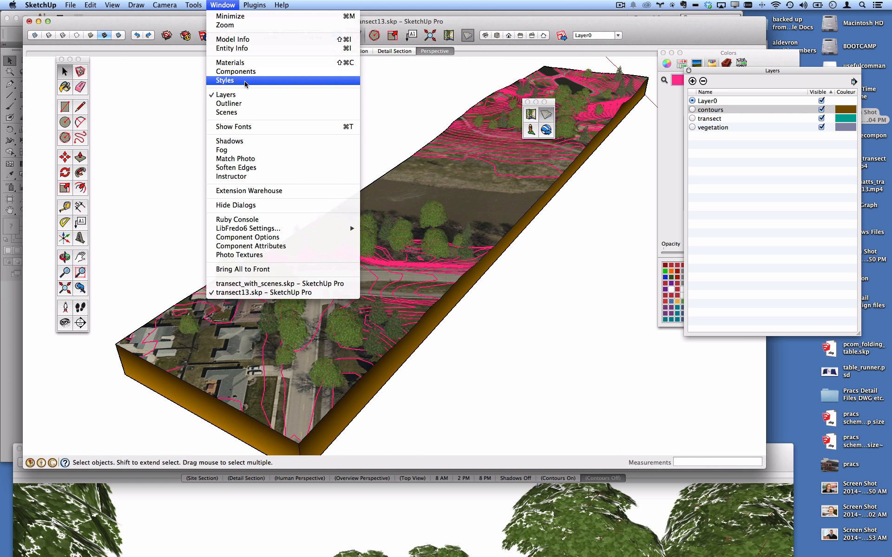
click(238, 143)
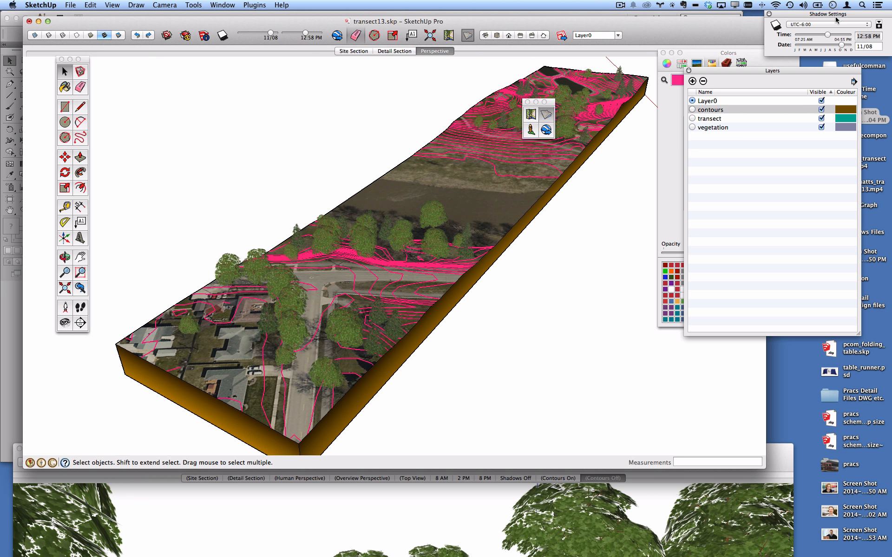
drag(796, 21, 271, 104)
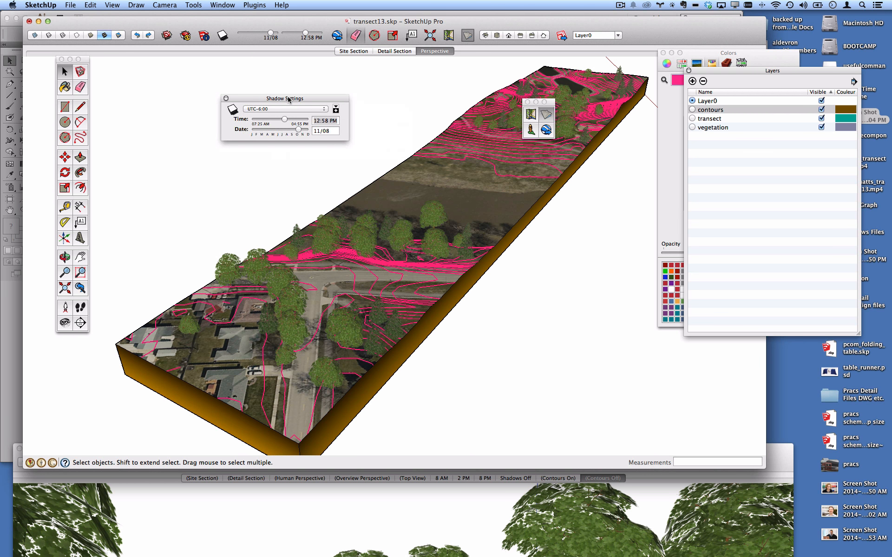
click(335, 110)
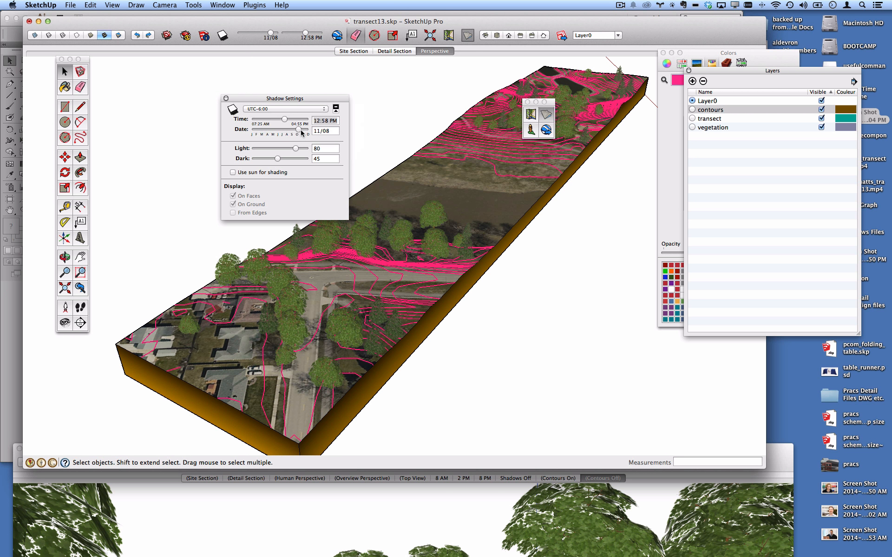
Set the shadow date to 6/21
mouse_move(302, 132)
mouse_down()
mouse_move(263, 132)
mouse_move(307, 130)
mouse_up()
click(317, 131)
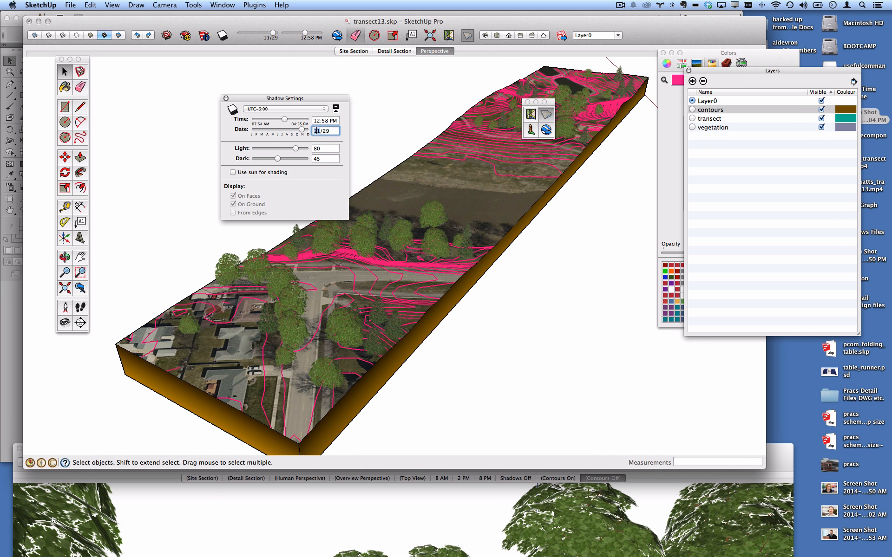
double_click(315, 131)
text(6/21)
key(Tab)
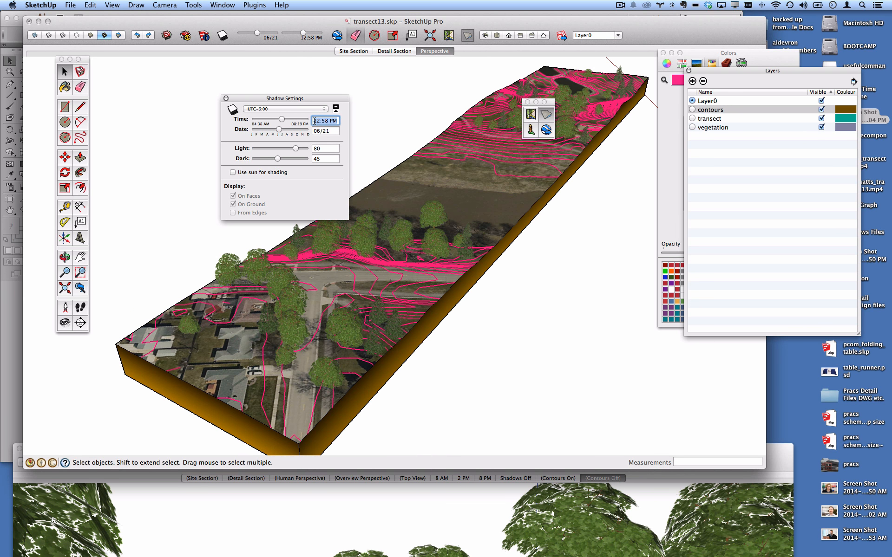
Set the shadow time to 08:00 AM
drag(280, 122, 277, 122)
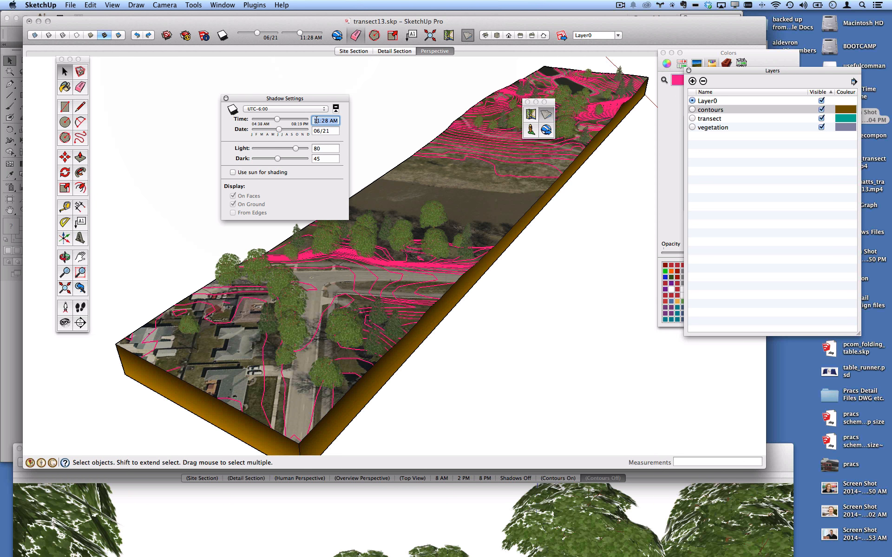
double_click(316, 120)
text(8:)
double_click(323, 121)
text(00 AM)
key(Return)
Add a new scene after the Perspective scene and open the scene manager, cancelling the thumbnail generation
right_click(441, 52)
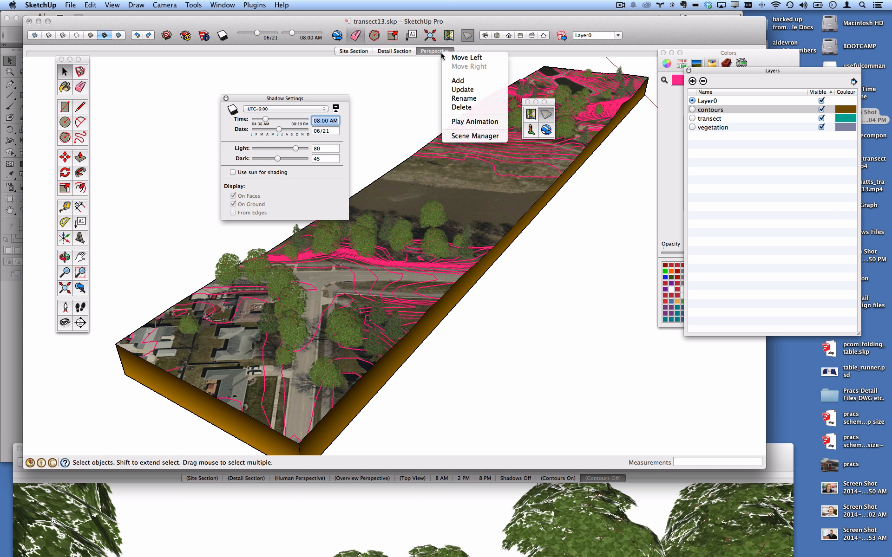
click(466, 81)
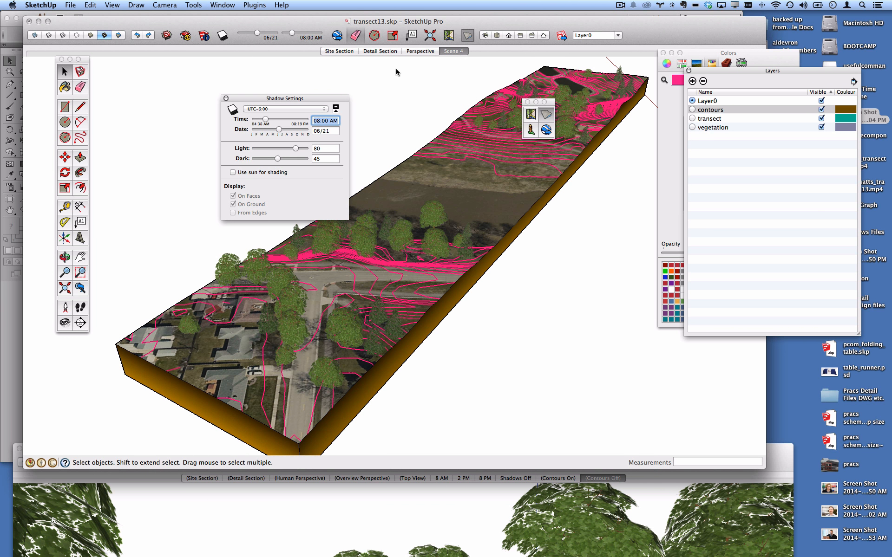
right_click(447, 54)
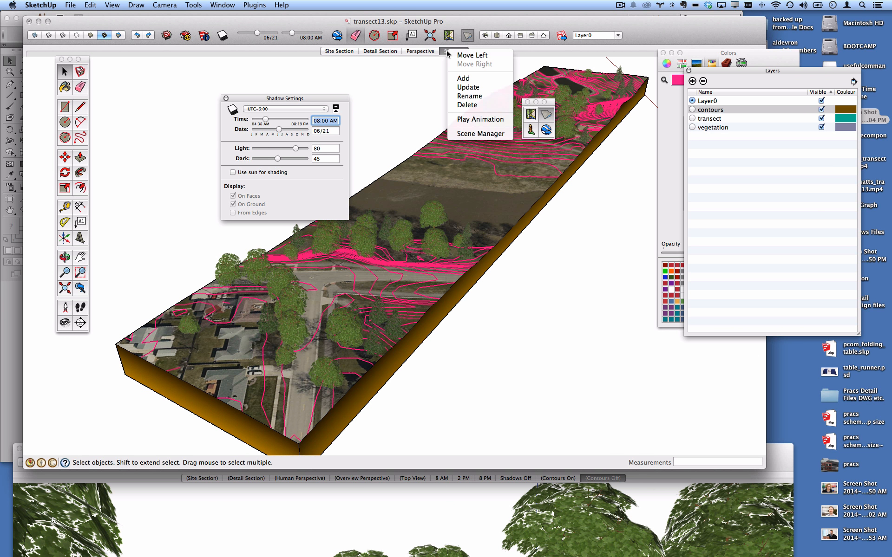
click(481, 134)
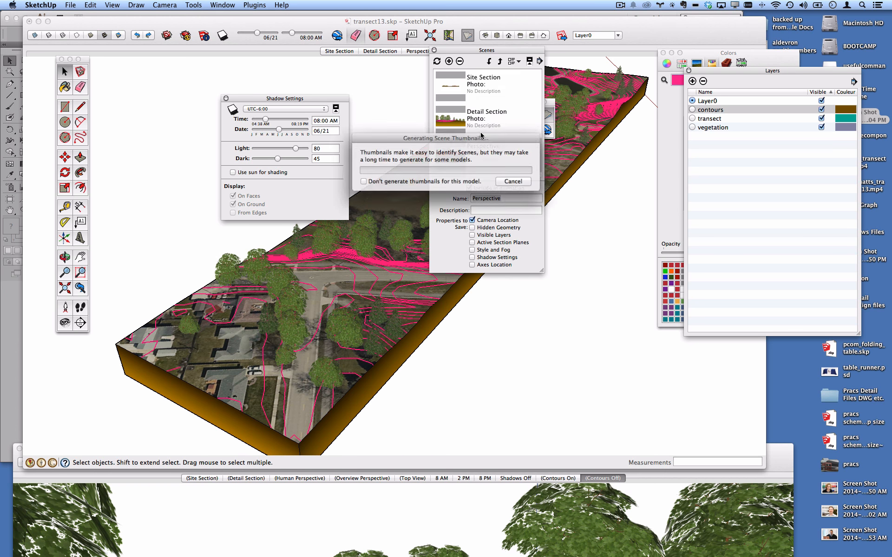
click(524, 181)
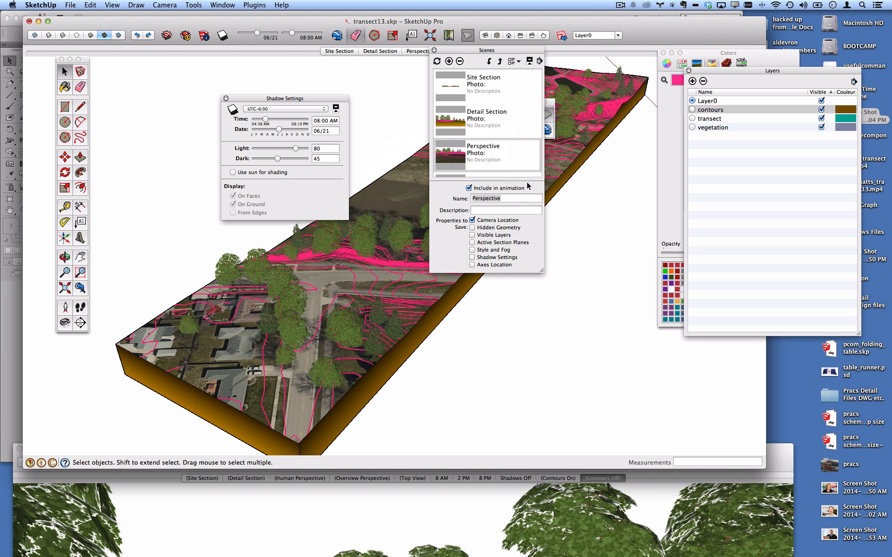
Make the Perspective scene save only its shadow settings and rename it 8 am
click(473, 257)
double_click(495, 199)
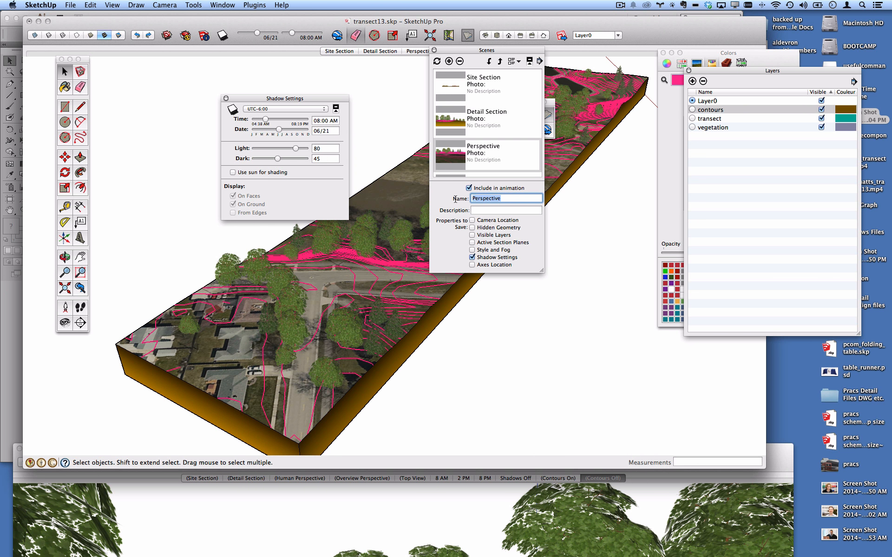
text(8 am)
key(Tab)
Rename the scene after Detail Section as Human Perspective and make it save only the camera location
drag(460, 51, 469, 73)
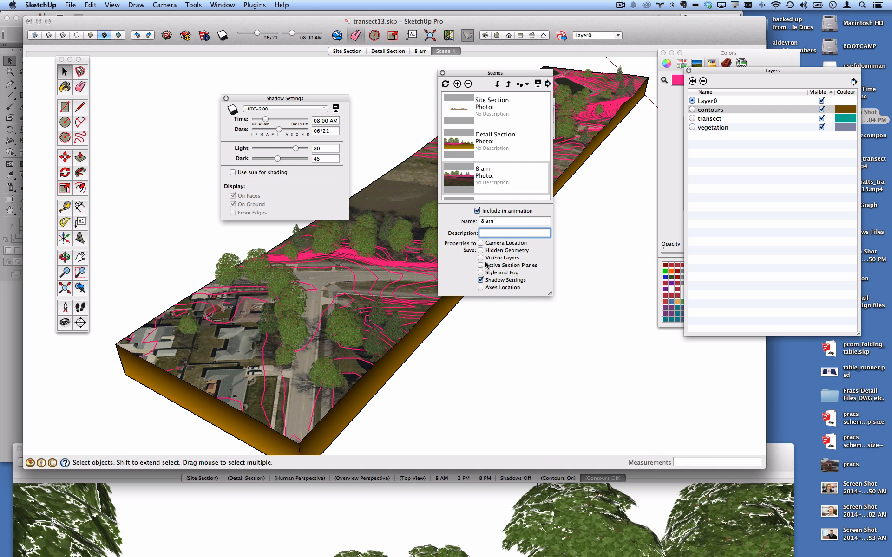
scroll(464, 152, down, 2)
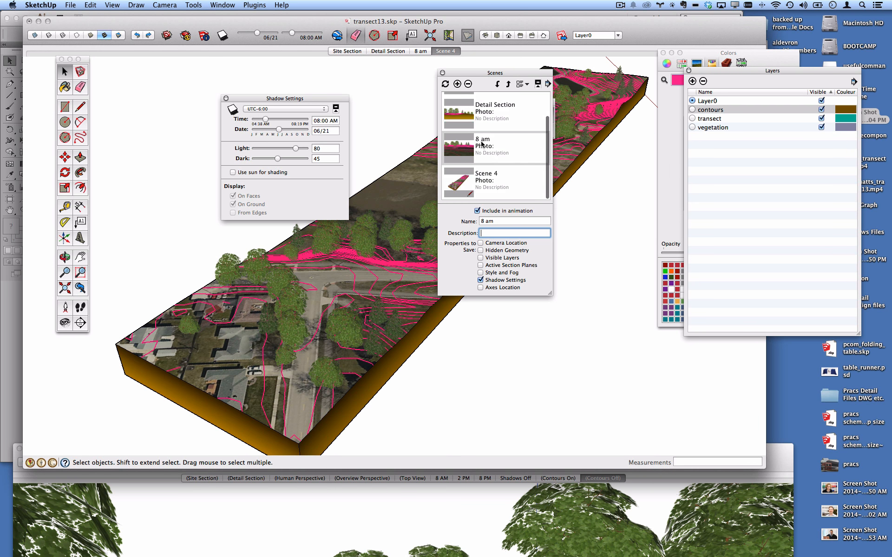
scroll(492, 135, up, 1)
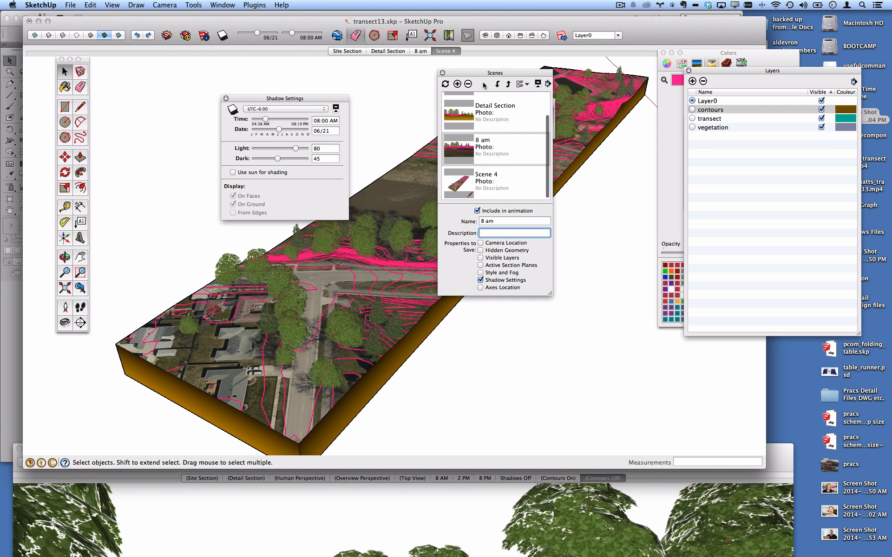
drag(481, 73, 471, 96)
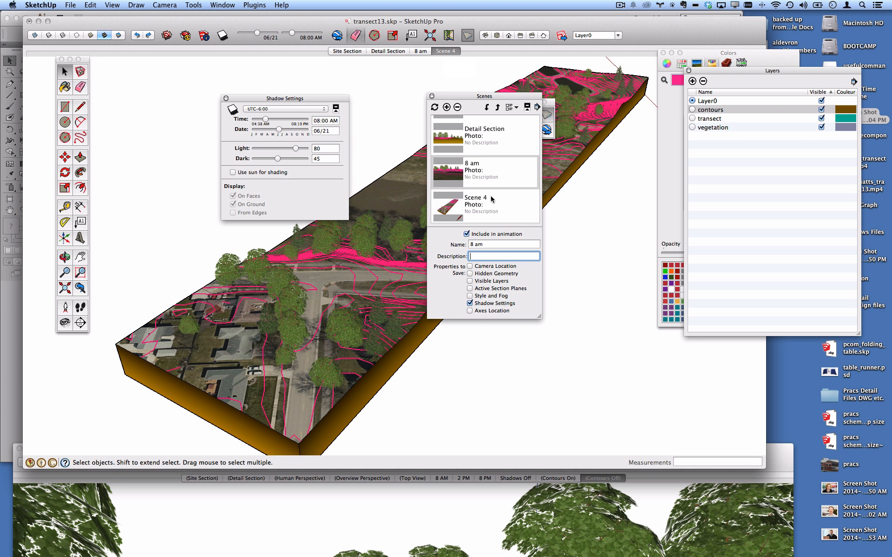
scroll(493, 201, down, 1)
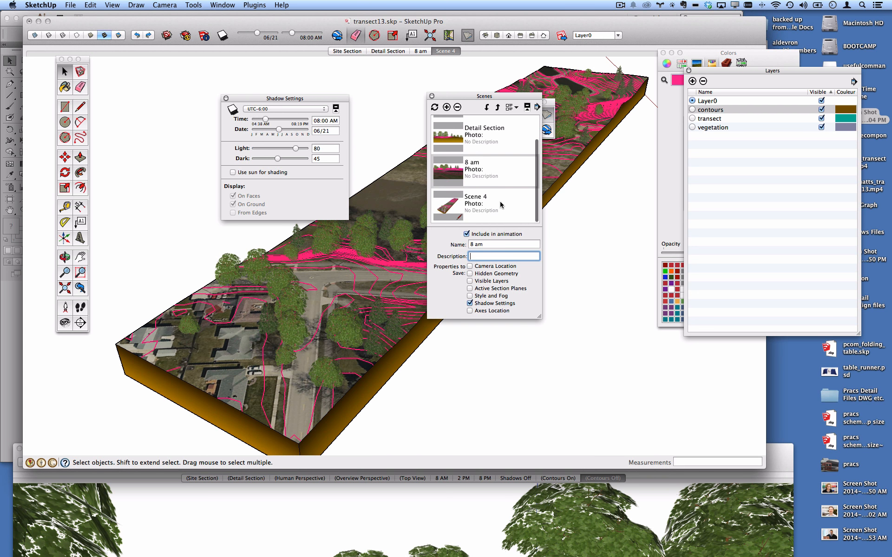
click(501, 202)
click(494, 169)
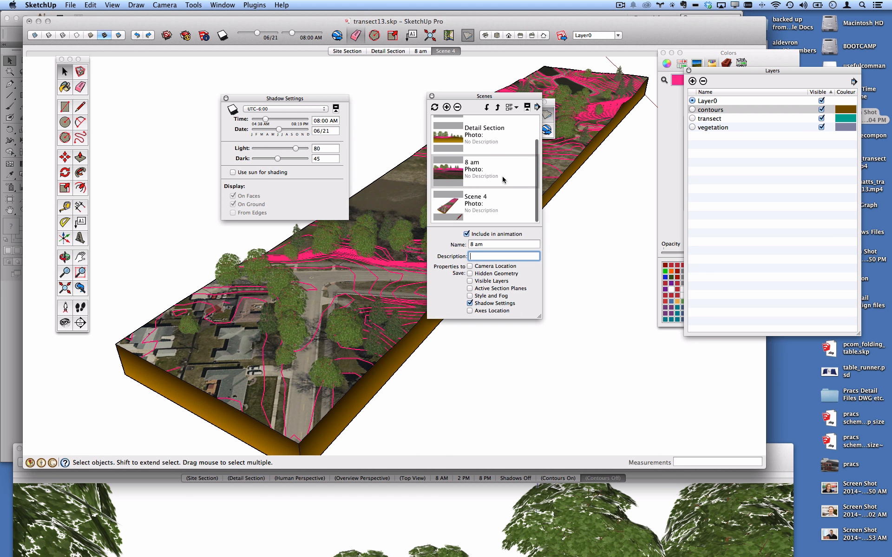
triple_click(501, 241)
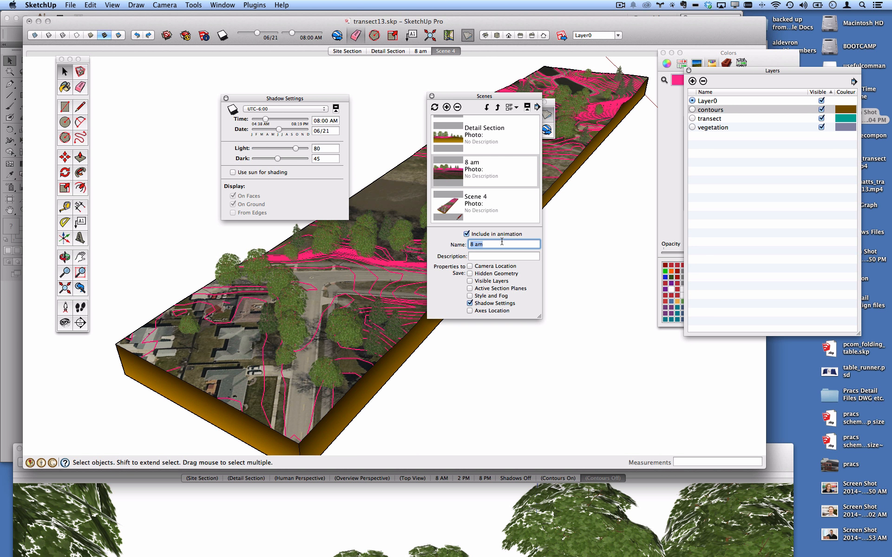
text(Human Perspective)
click(470, 267)
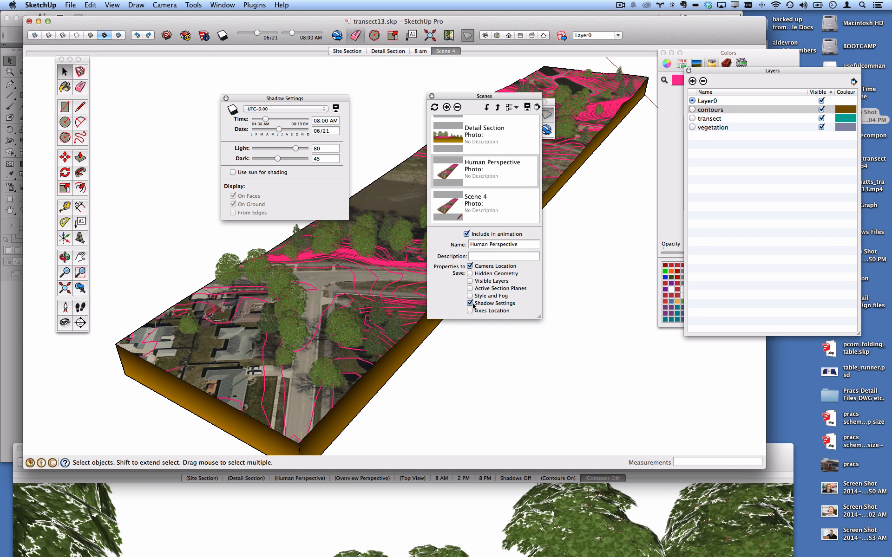
click(470, 304)
Rename Scene 4 as 8 am, make it save only the shadow settings, and close the scene manager
click(479, 204)
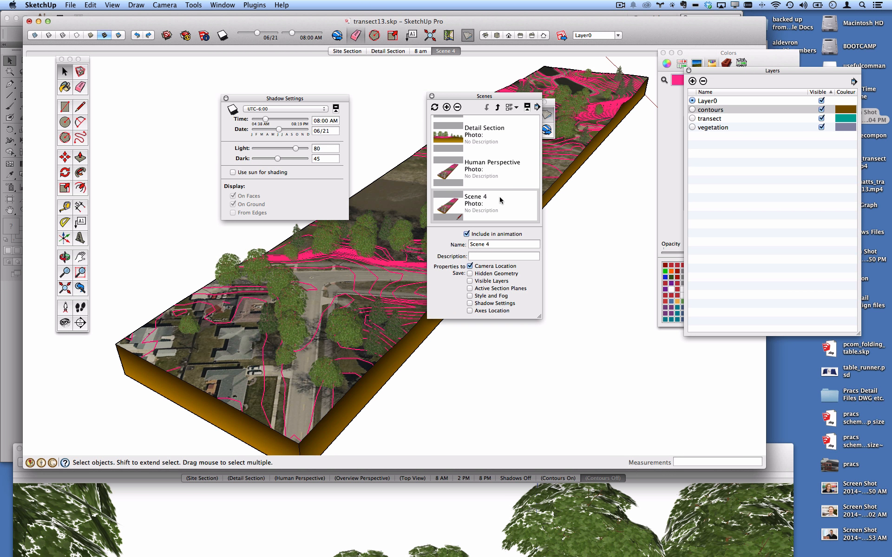
triple_click(507, 245)
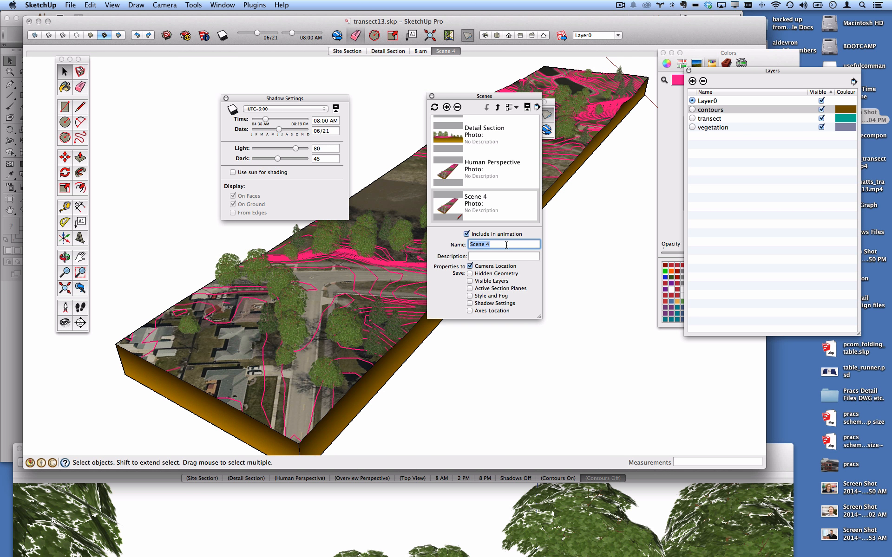
text(8 am)
click(470, 304)
click(469, 266)
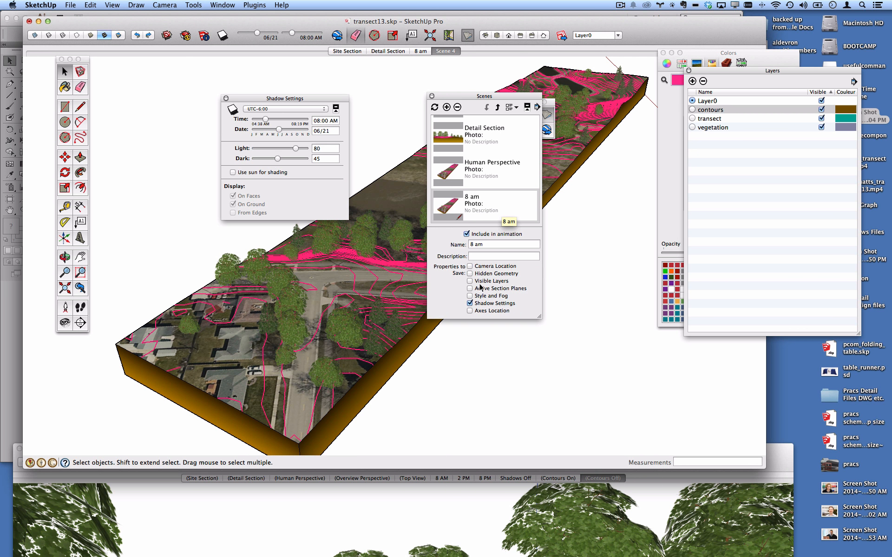
click(431, 96)
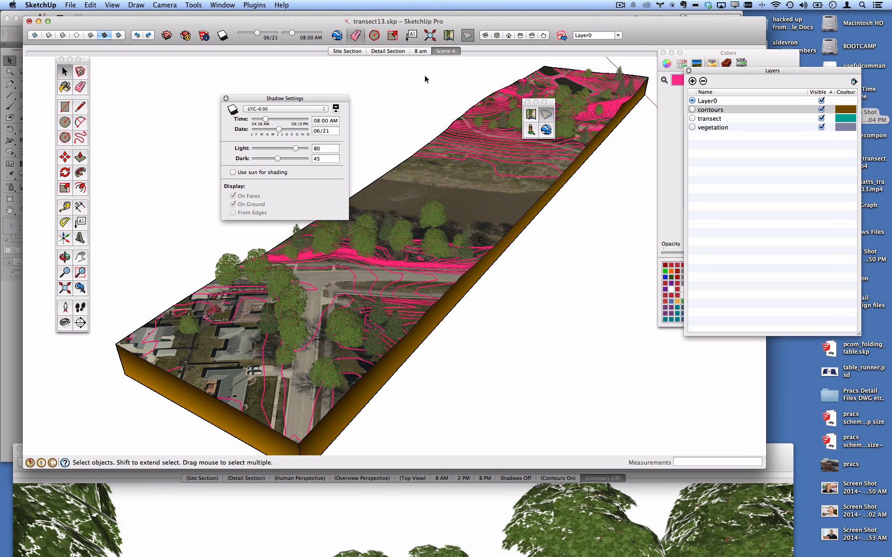
Examine in the scene manager which properties the Human Perspective and 8 am scenes save
click(422, 52)
right_click(425, 52)
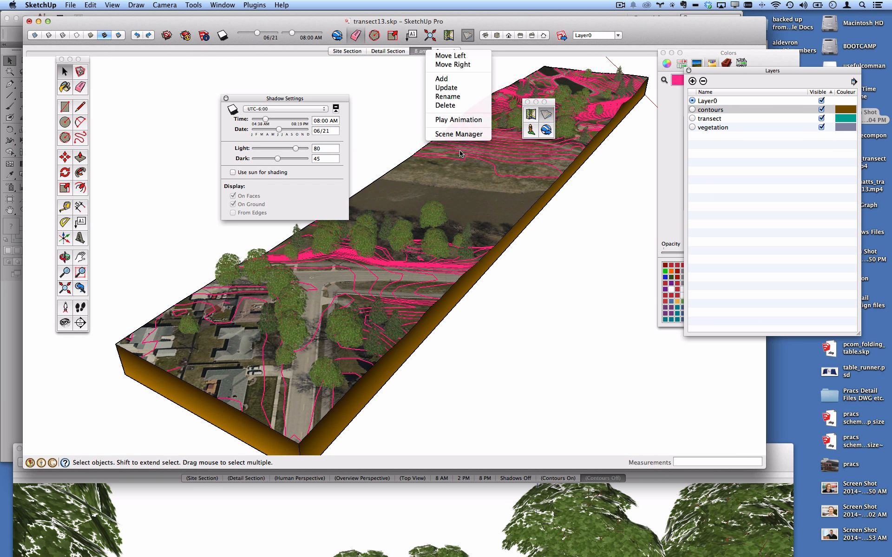
click(459, 134)
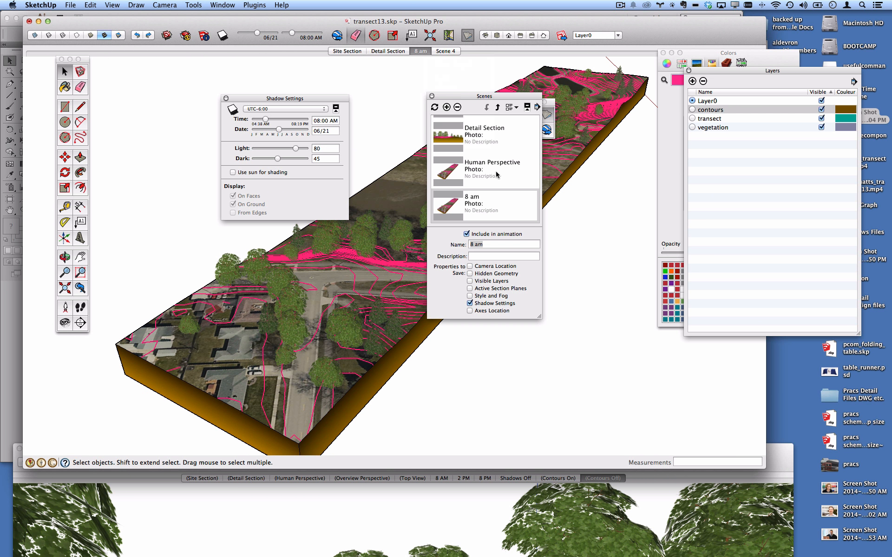
click(496, 173)
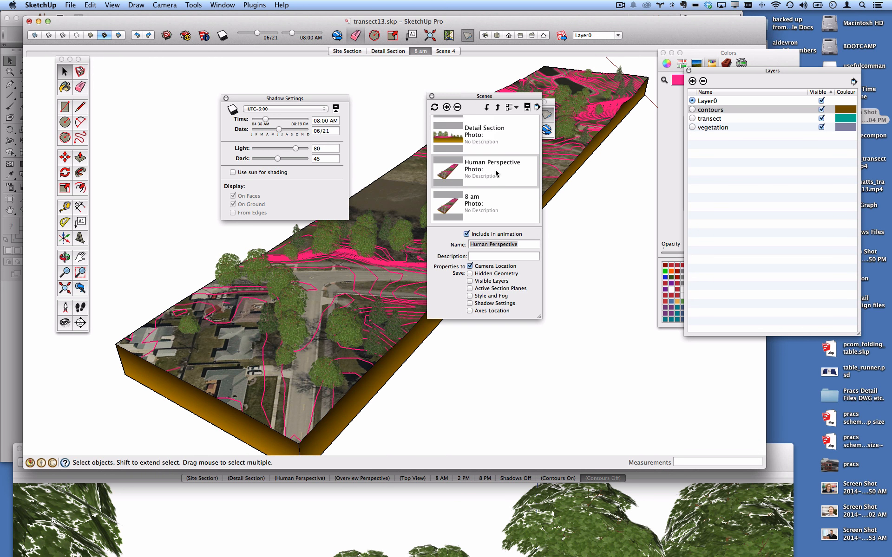
scroll(495, 152, up, 2)
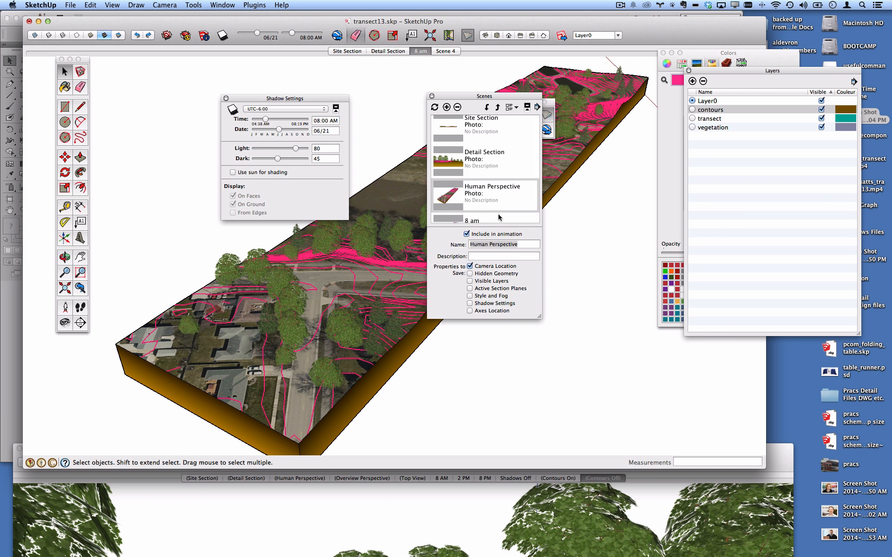
scroll(500, 216, down, 2)
click(487, 197)
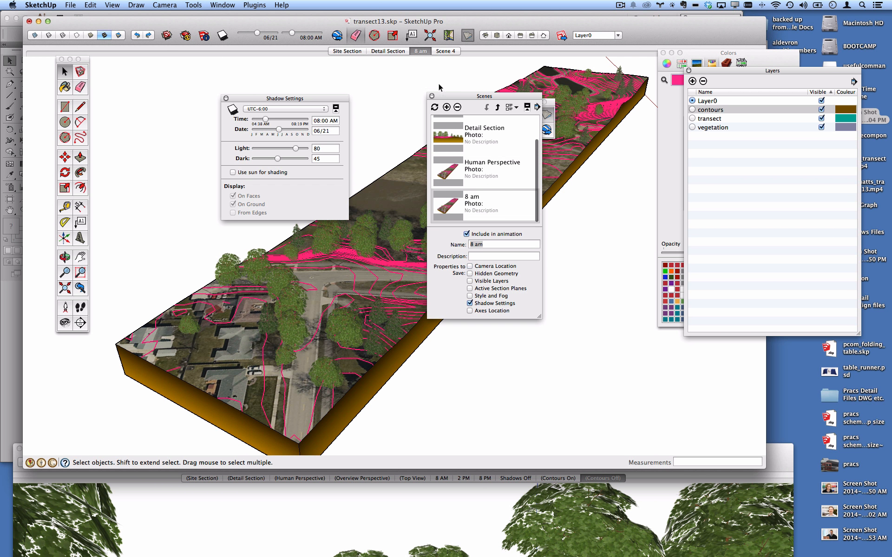
click(482, 172)
drag(479, 97, 518, 71)
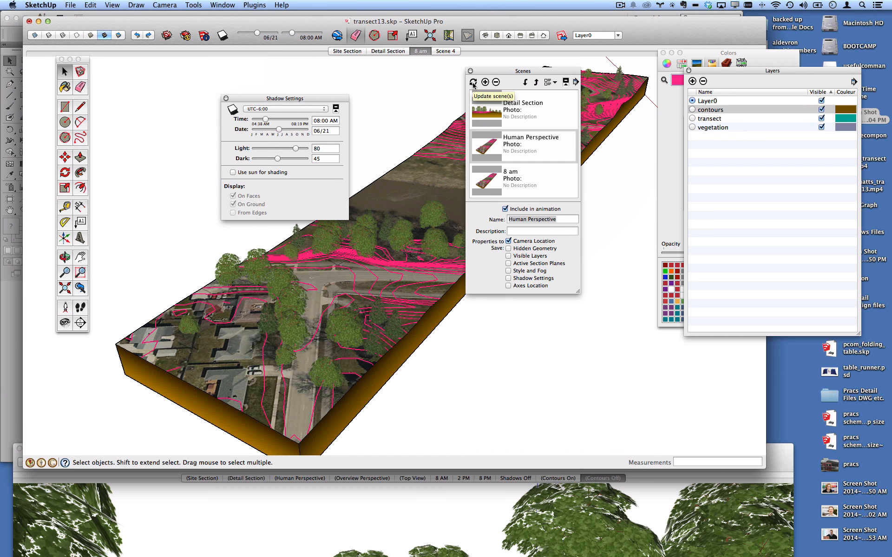
click(474, 83)
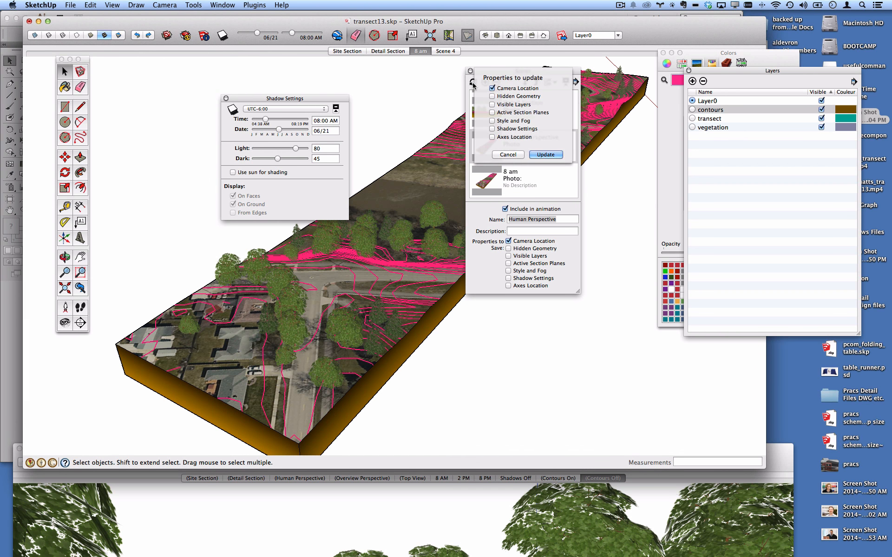
click(521, 154)
click(531, 168)
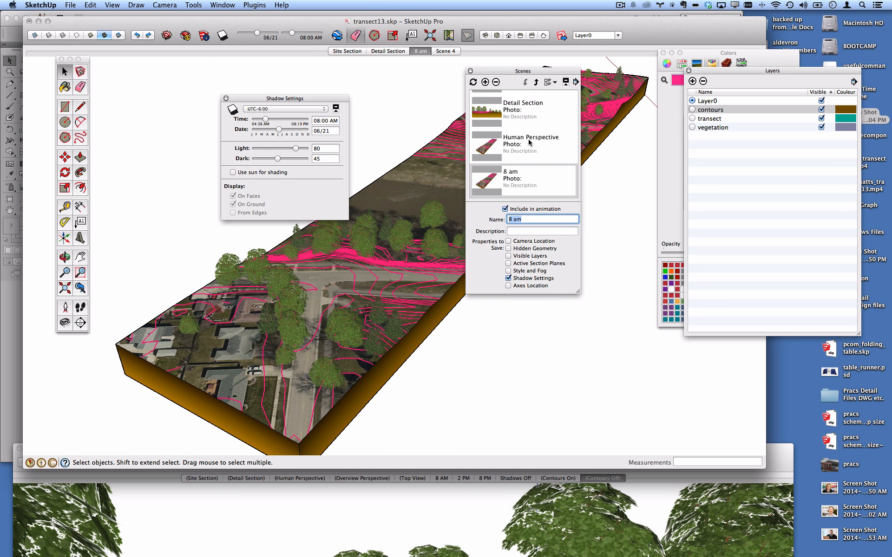
Apply the names Human Perspective and 8 am to the third and fourth scenes, and close the scene manager
click(530, 142)
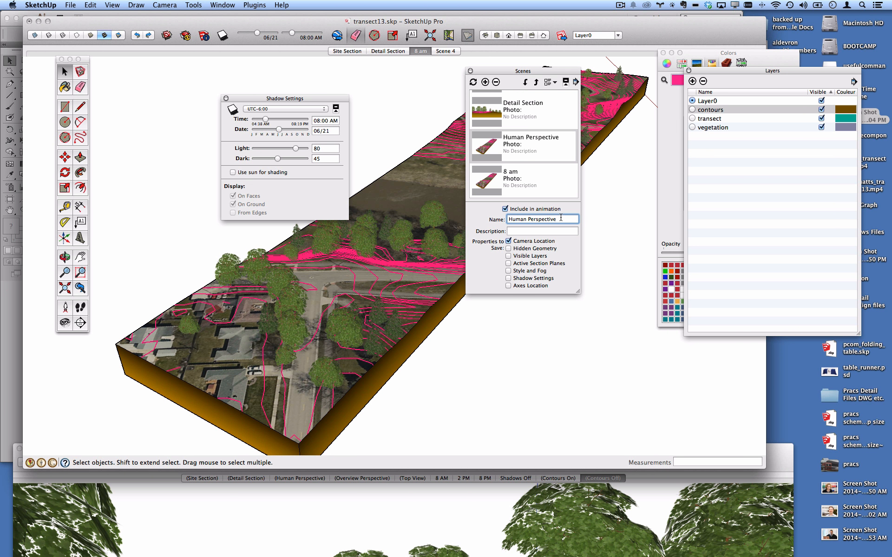
key(Return)
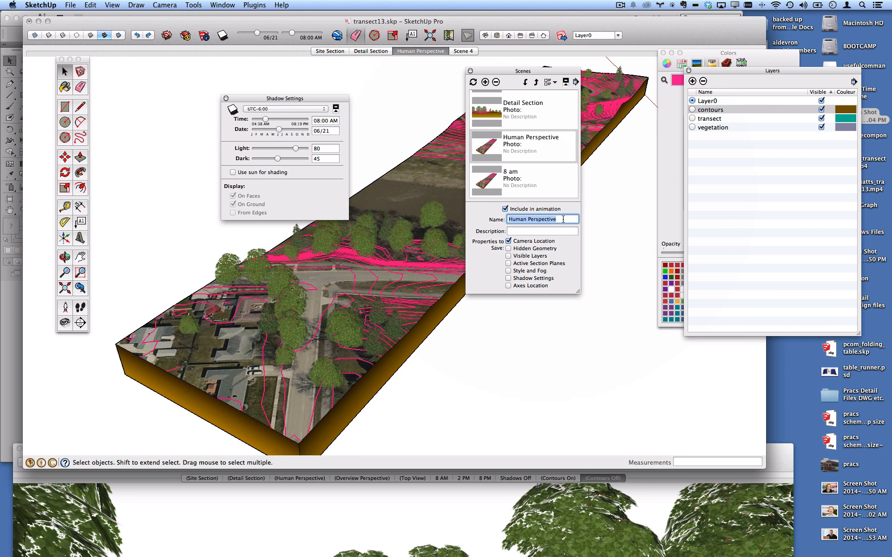
drag(533, 71, 537, 69)
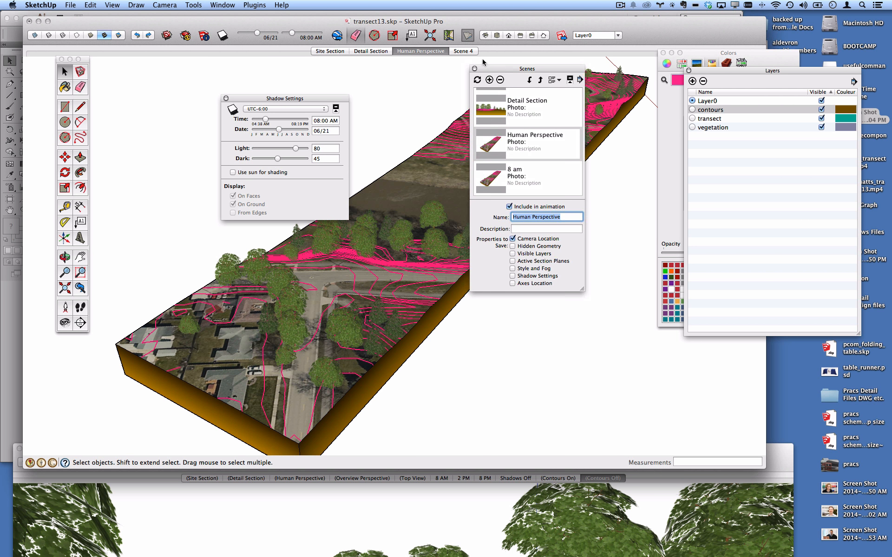
click(534, 177)
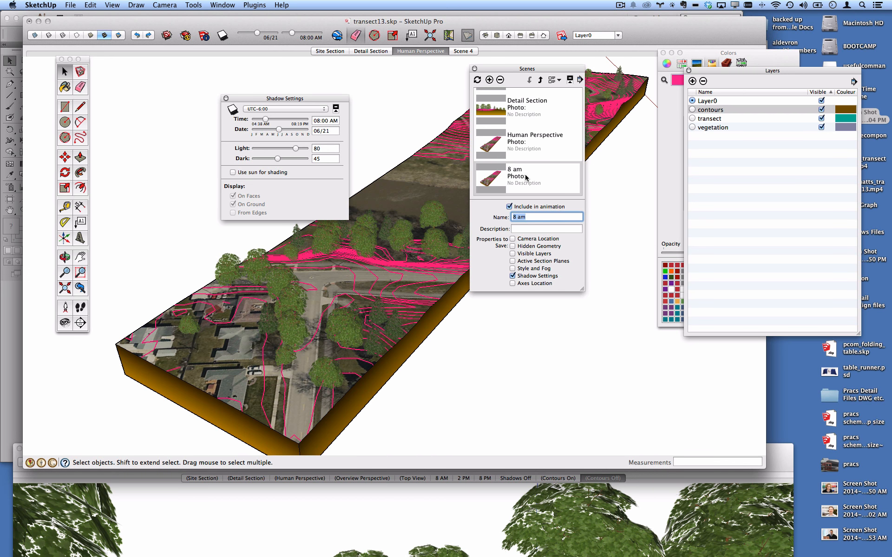
click(548, 217)
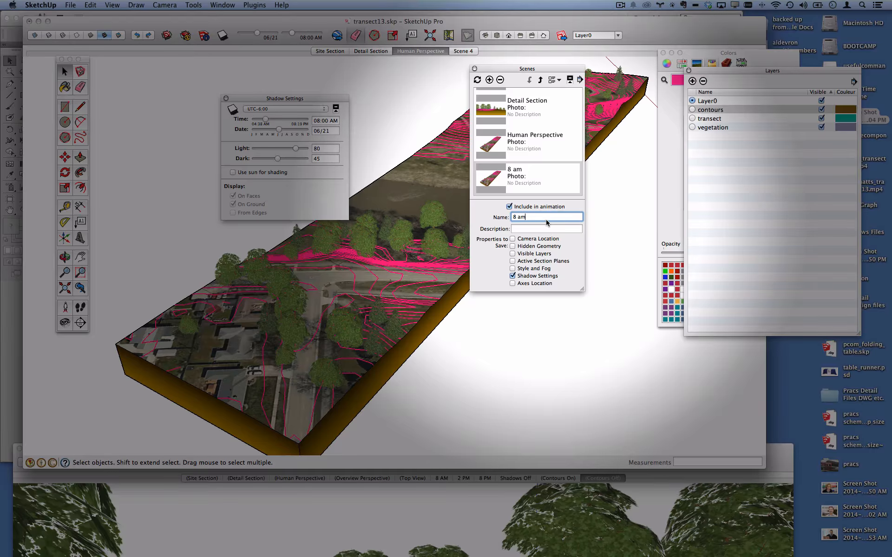
key(Return)
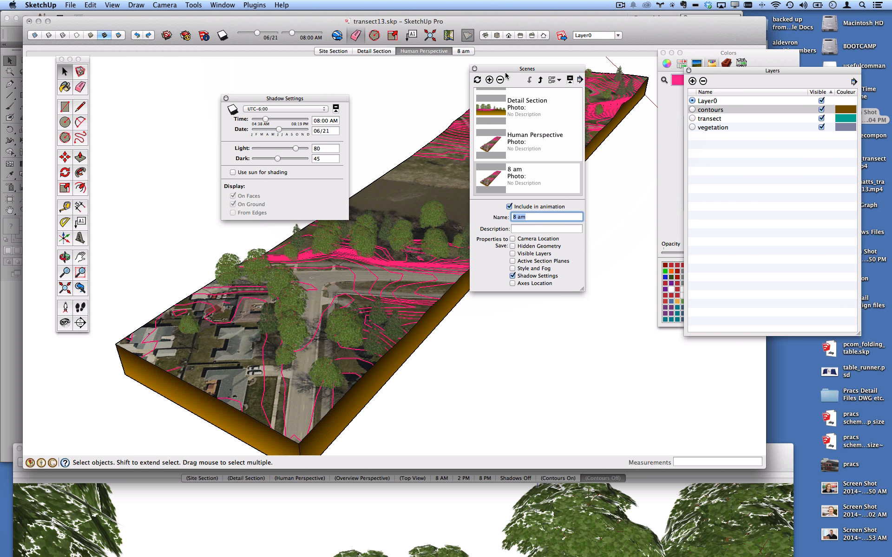
click(474, 71)
Reframe the Human Perspective scene as a near-ground view along the street between the trees and update the scene
click(377, 51)
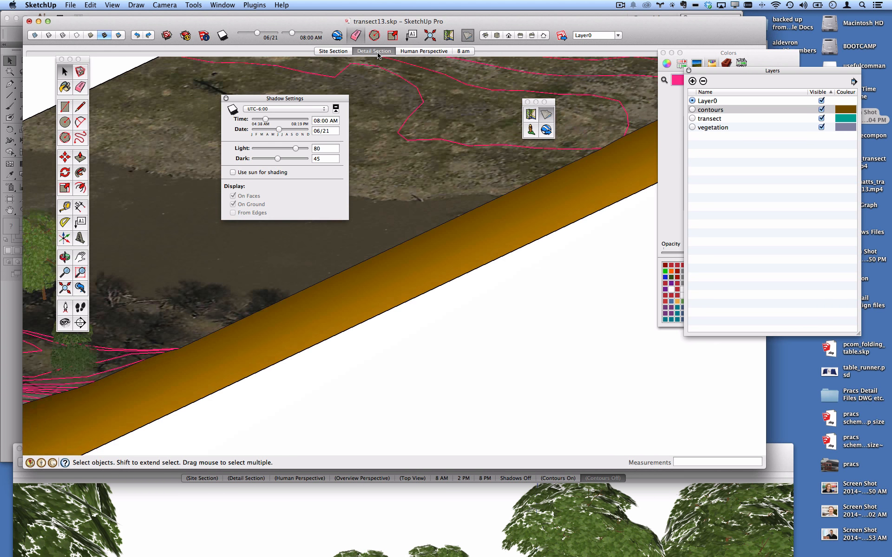
click(412, 52)
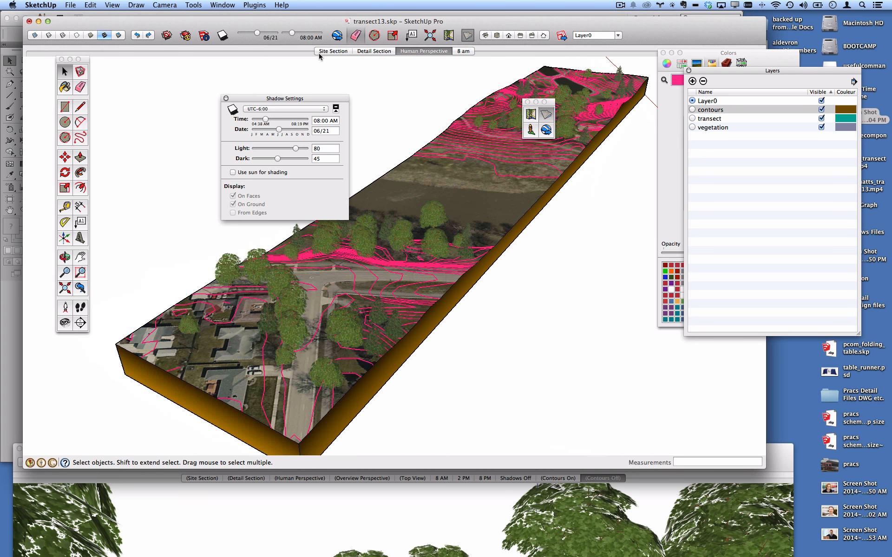
click(344, 50)
click(415, 50)
scroll(393, 269, up, 6)
scroll(392, 269, up, 8)
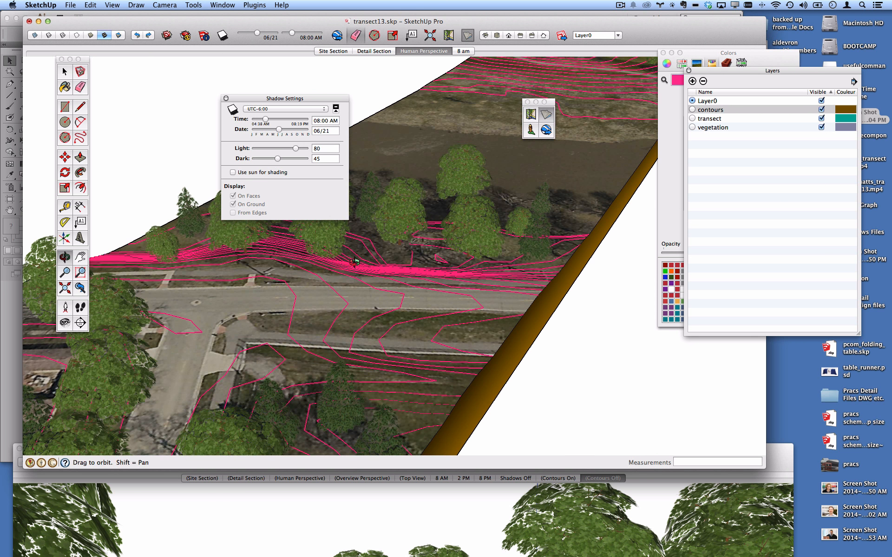
scroll(384, 257, up, 3)
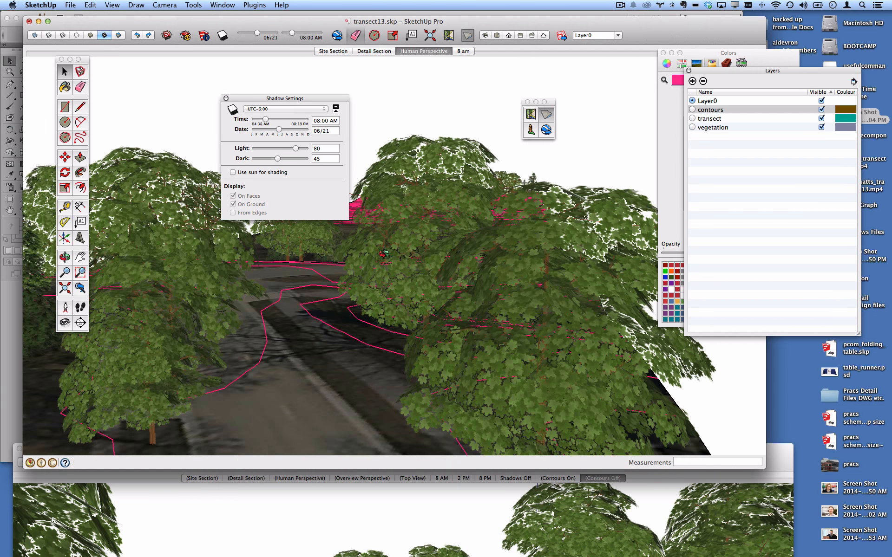
middle_drag(384, 257, 427, 96)
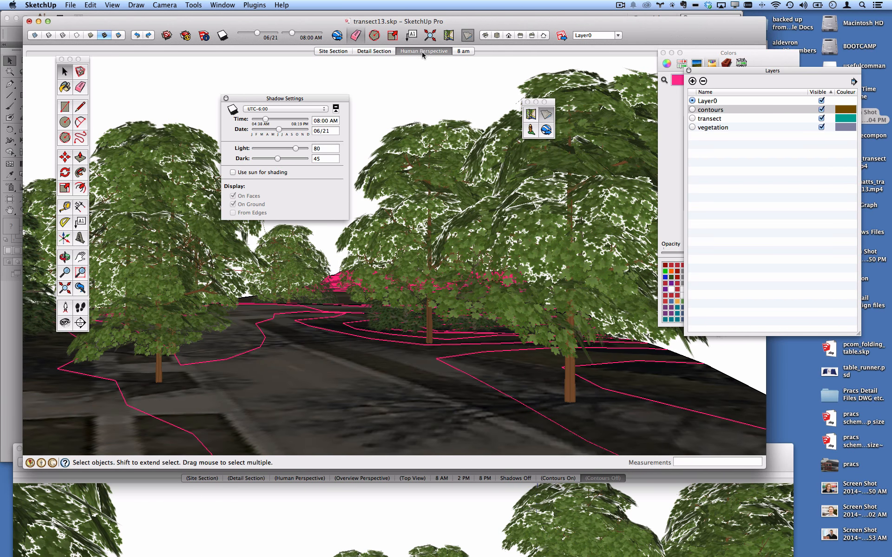
right_click(422, 51)
click(441, 88)
Turn on shadows in the 8 am scene, seen from above the houses, and update the scene
click(466, 53)
middle_drag(439, 134, 418, 249)
scroll(418, 250, down, 5)
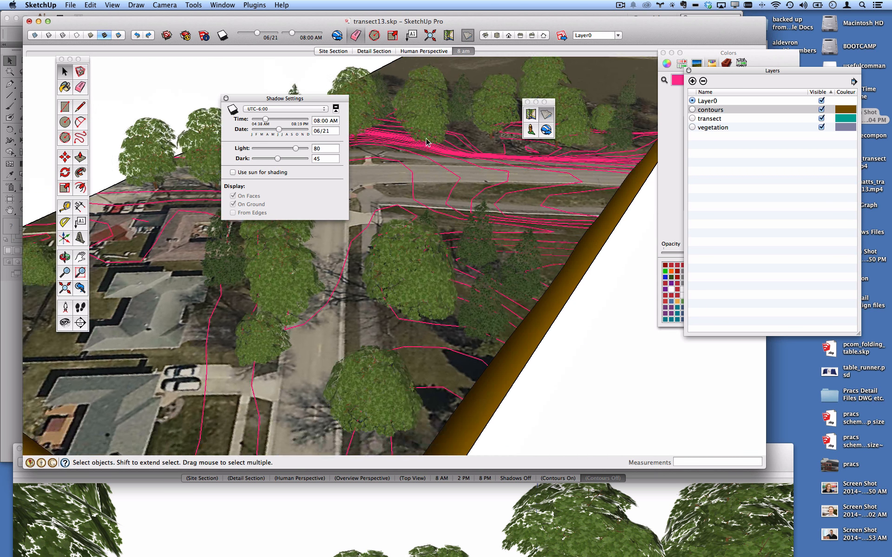
middle_drag(410, 202, 419, 265)
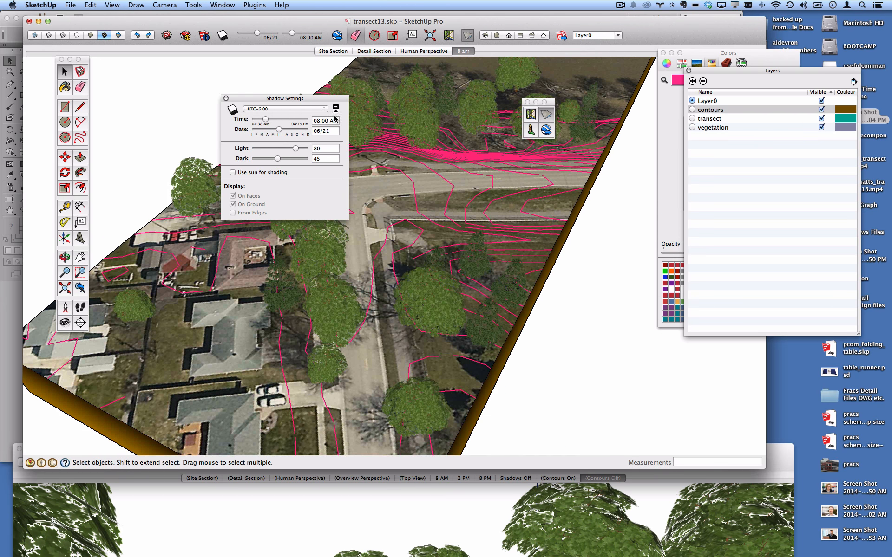
key(F1)
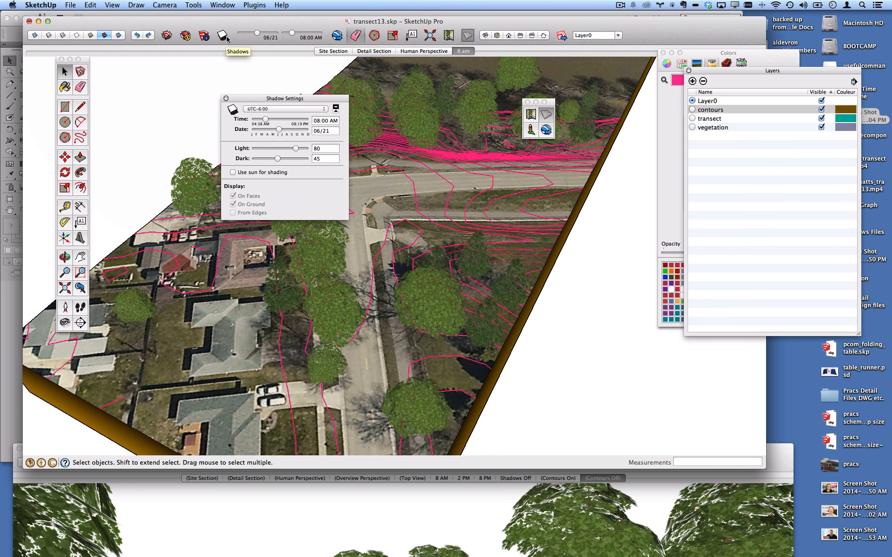
click(227, 37)
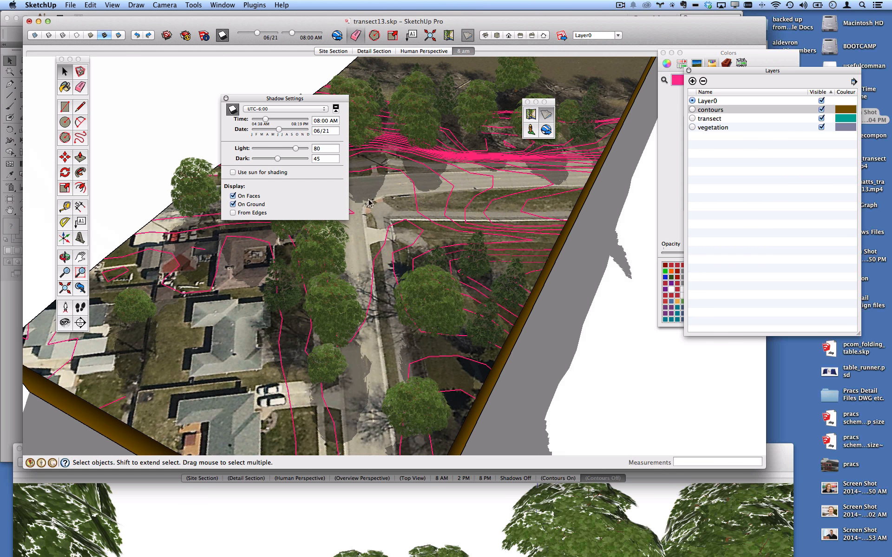
right_click(463, 53)
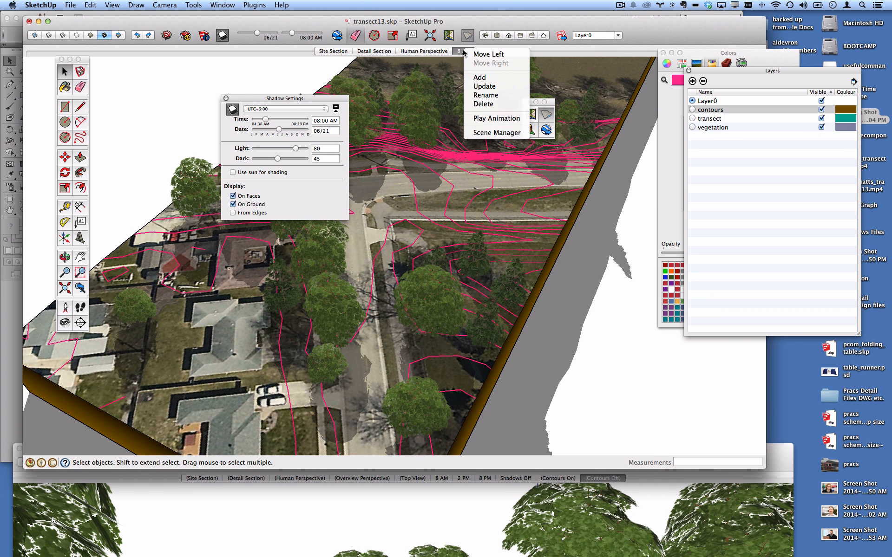
click(482, 86)
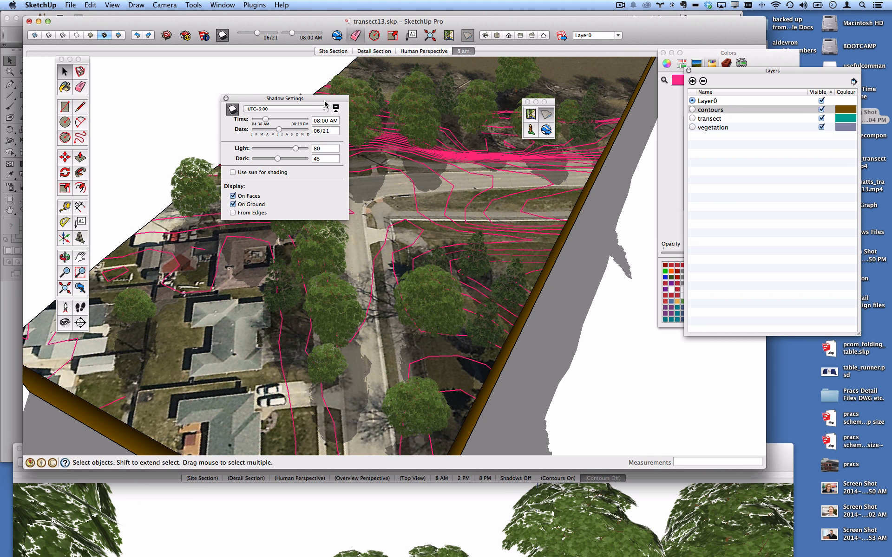
Set the shadow time to 08:00 PM
drag(325, 99, 336, 104)
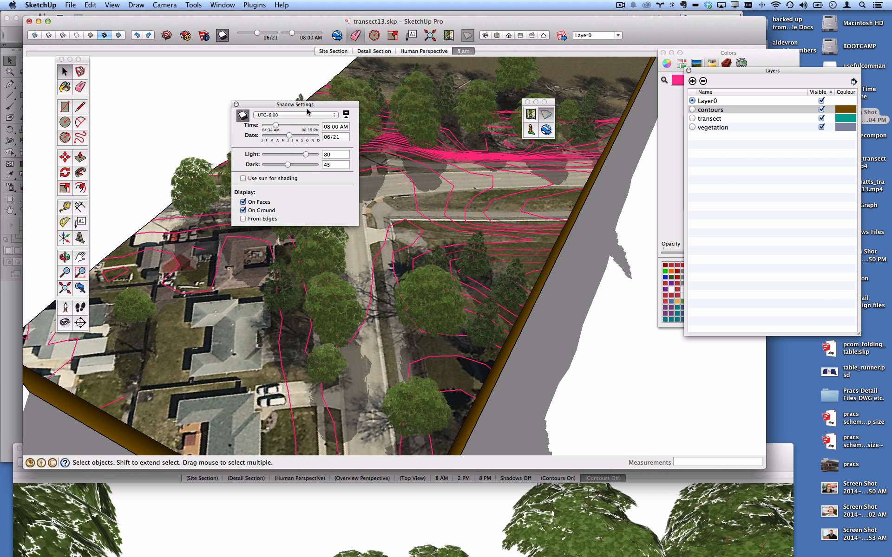
click(346, 126)
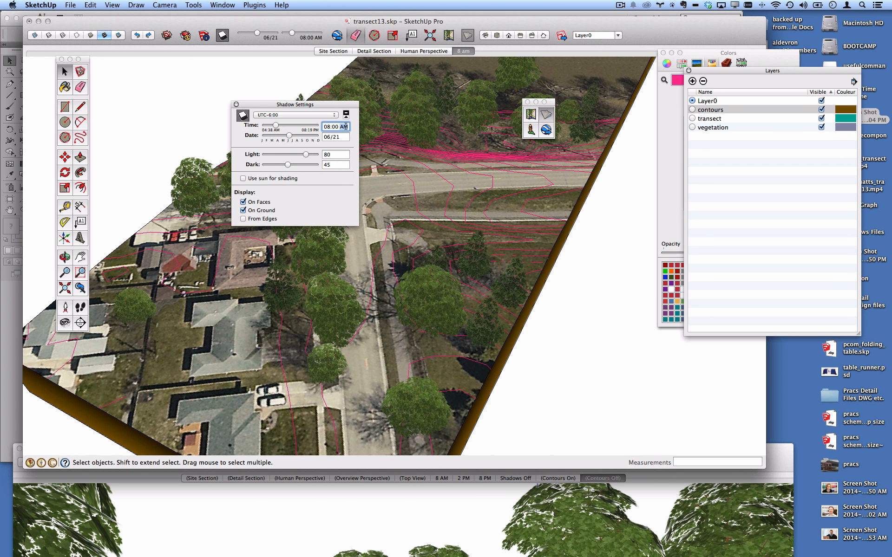
key(BackSpace)
key(BackSpace)
text(p)
key(Return)
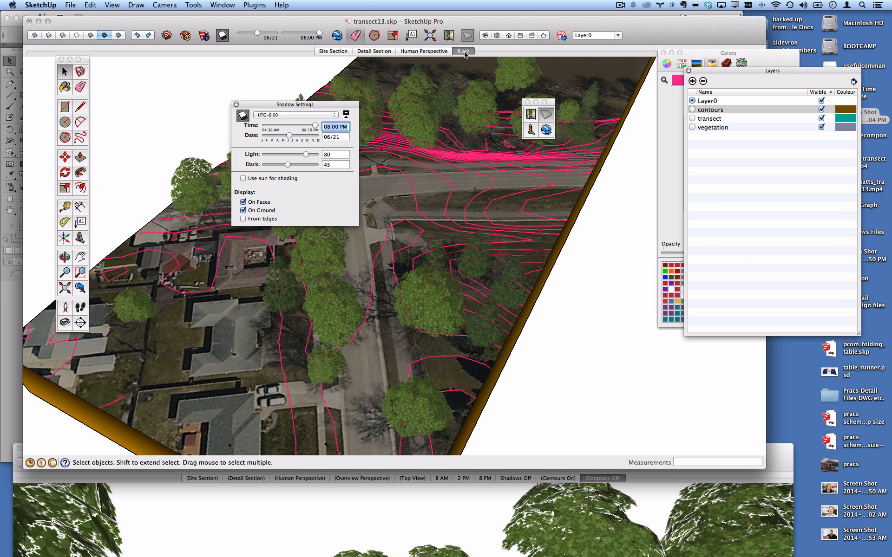
Add a scene after 8 am that keeps the current shadow settings and name it 8 pm
right_click(466, 54)
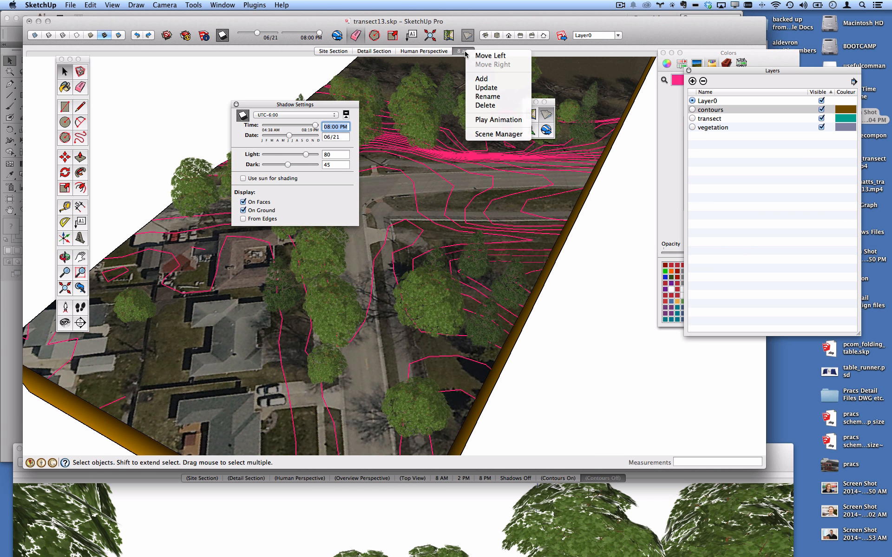
click(477, 82)
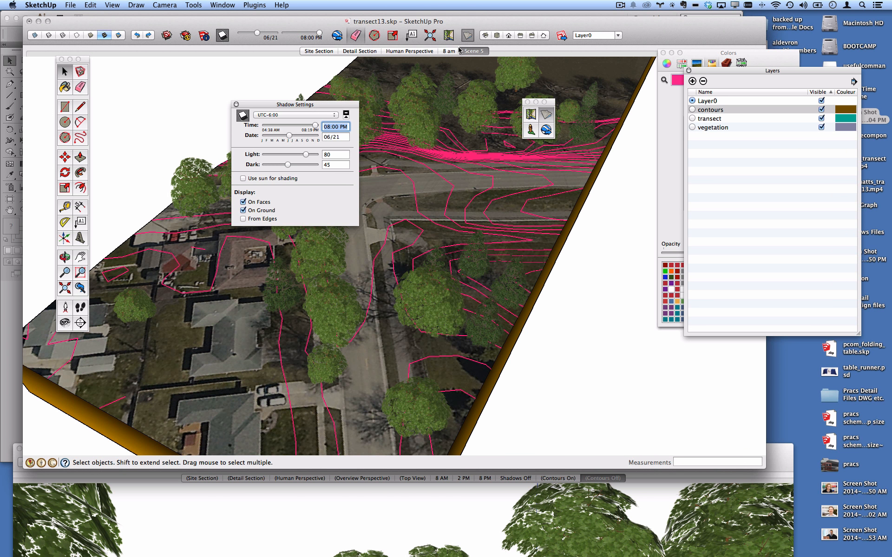
right_click(475, 51)
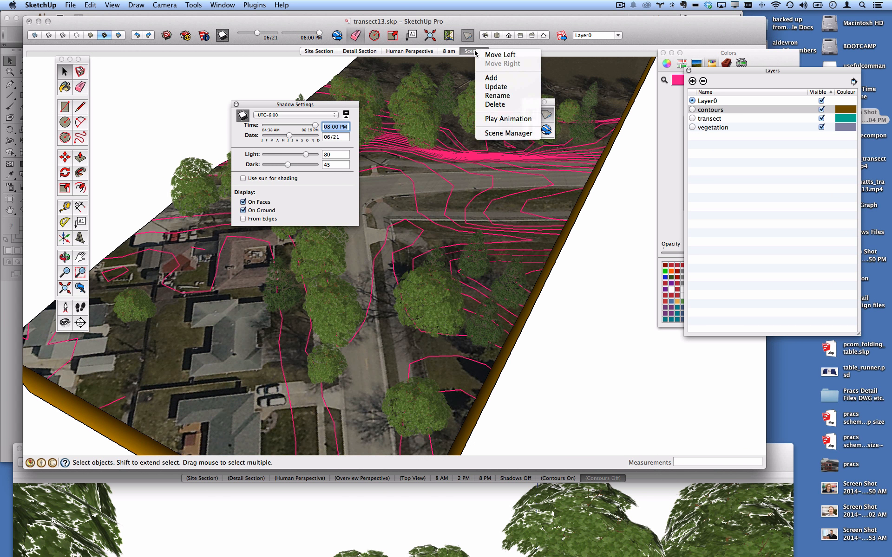
click(506, 132)
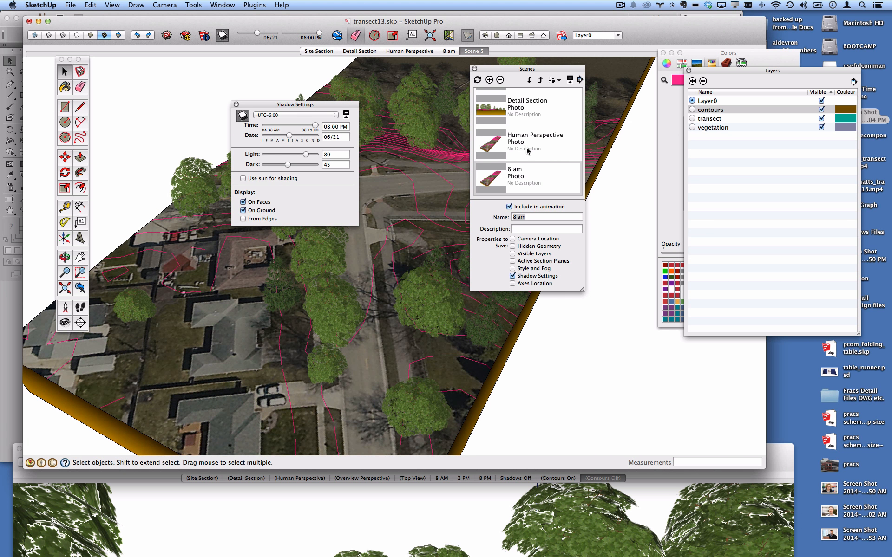
scroll(528, 150, down, 2)
click(532, 172)
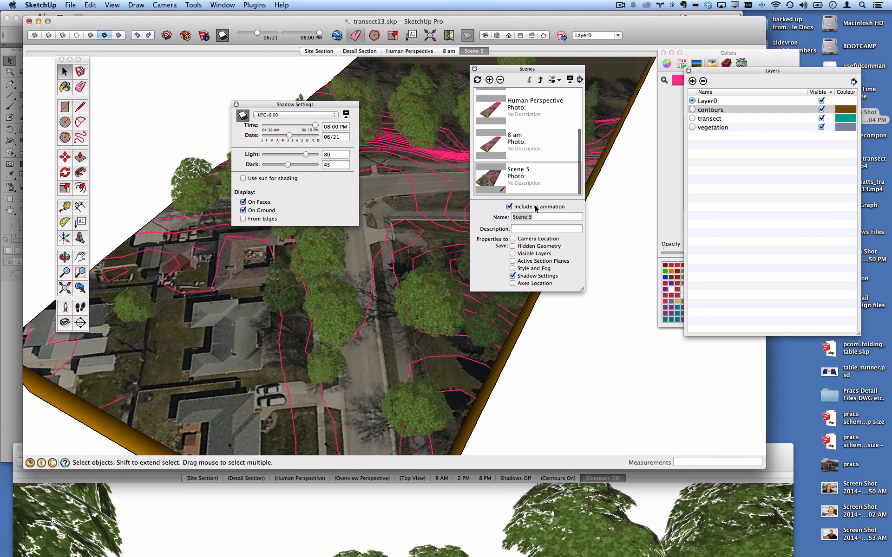
drag(537, 215, 482, 217)
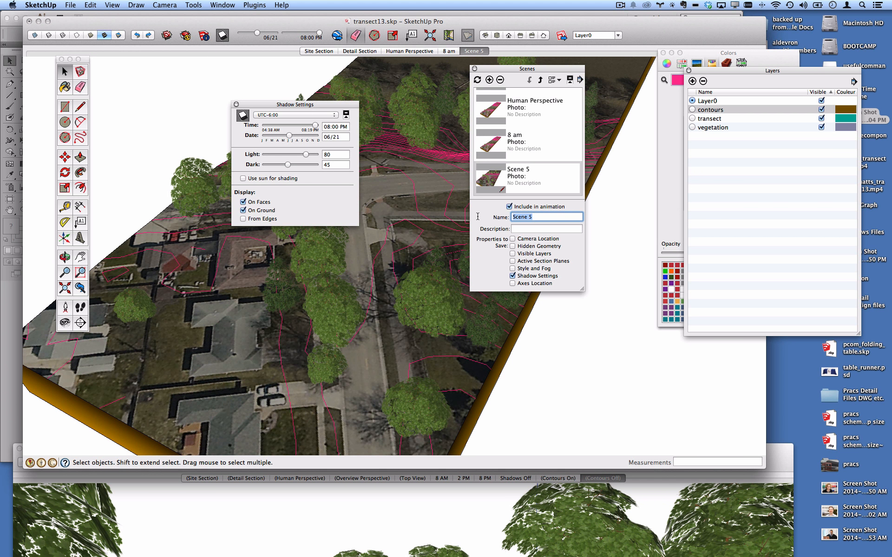
text(8 pm)
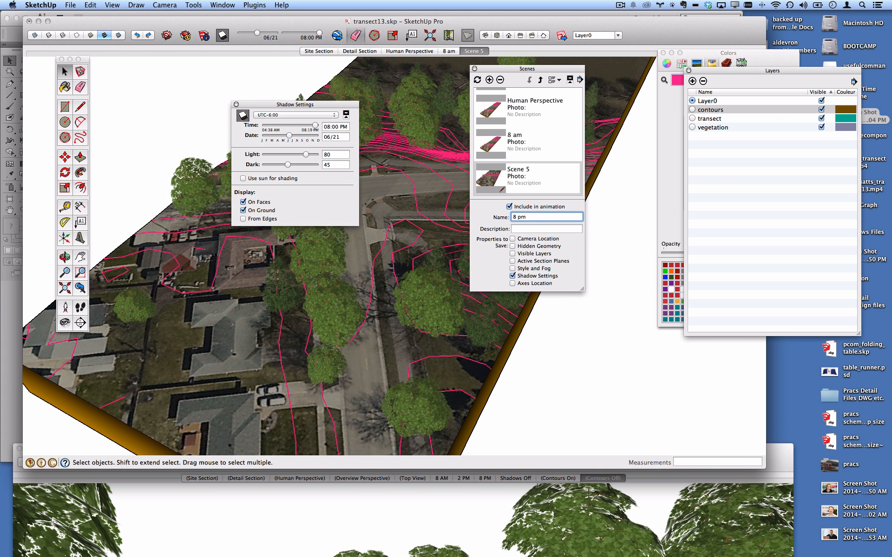
key(Return)
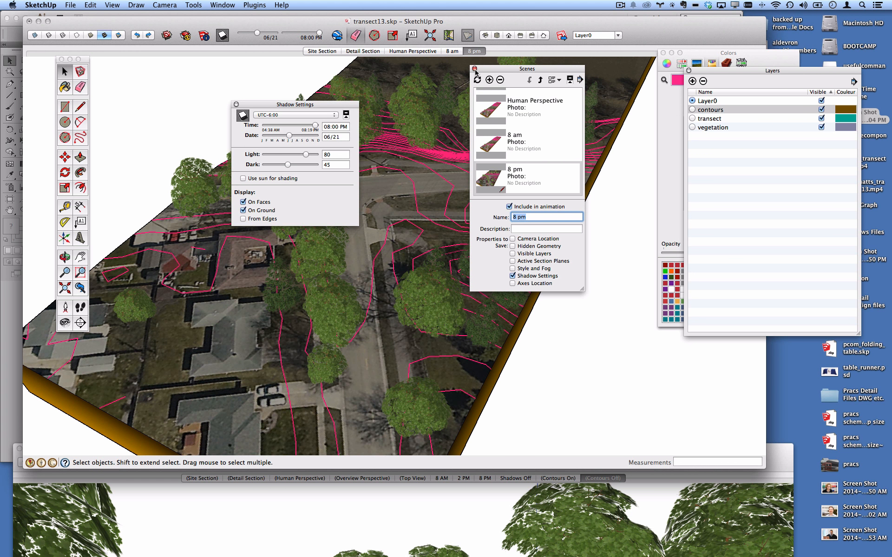
Add another scene after 8 pm, name it shadows off, and close the scene manager
drag(499, 71, 515, 92)
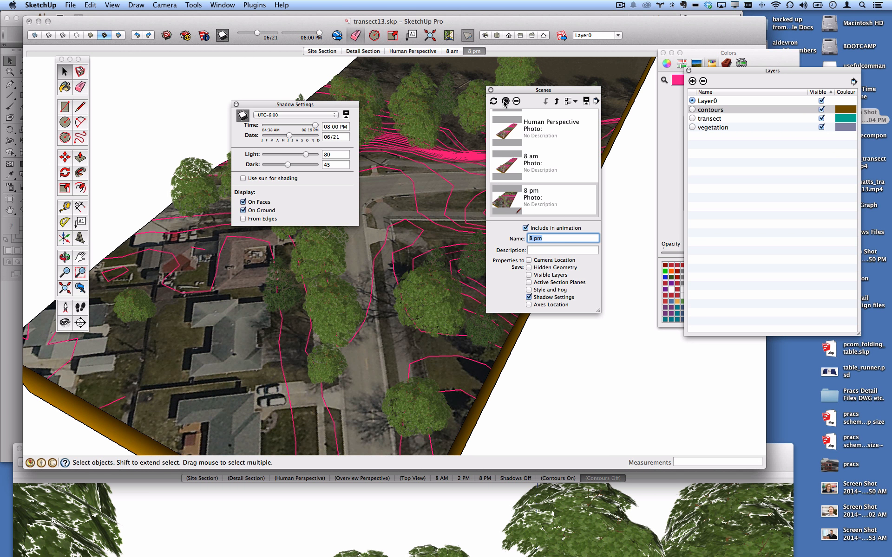
click(505, 101)
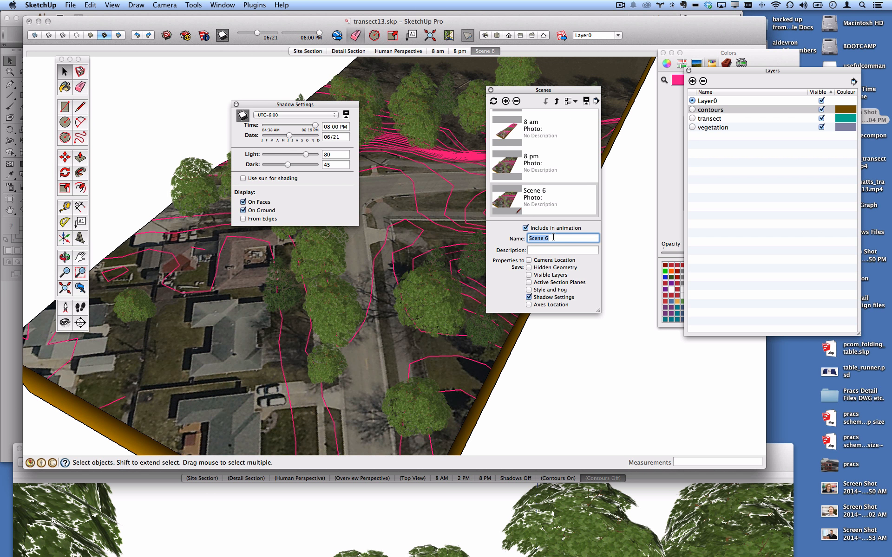
text(shadows off)
key(Return)
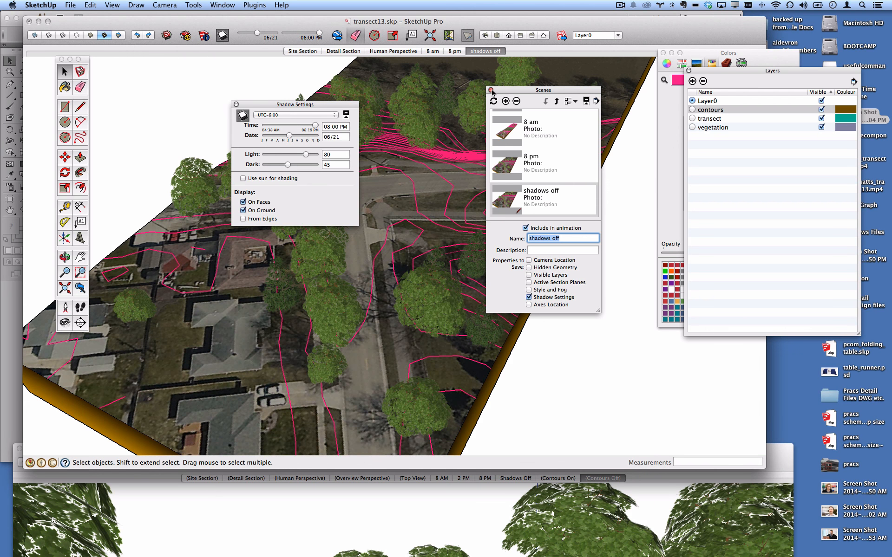
click(490, 90)
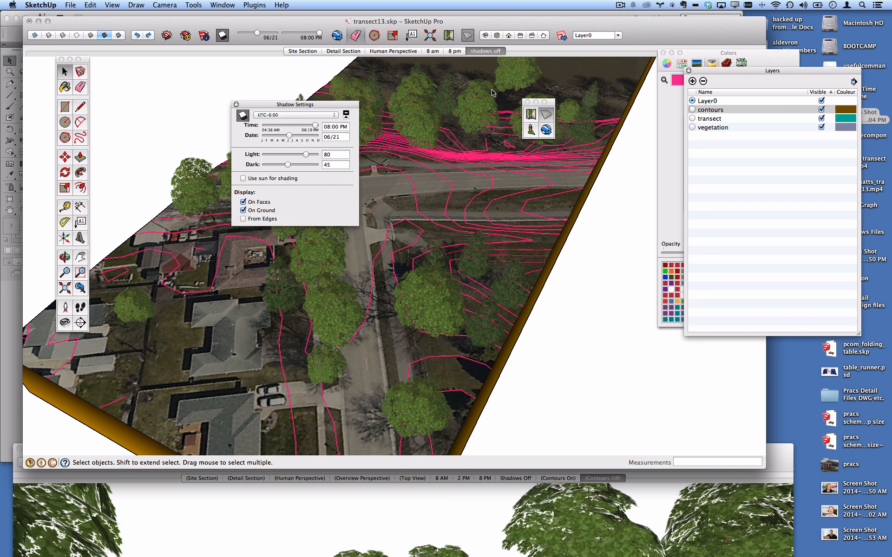
Turn off the model's shadows and update the shadows off scene
click(223, 36)
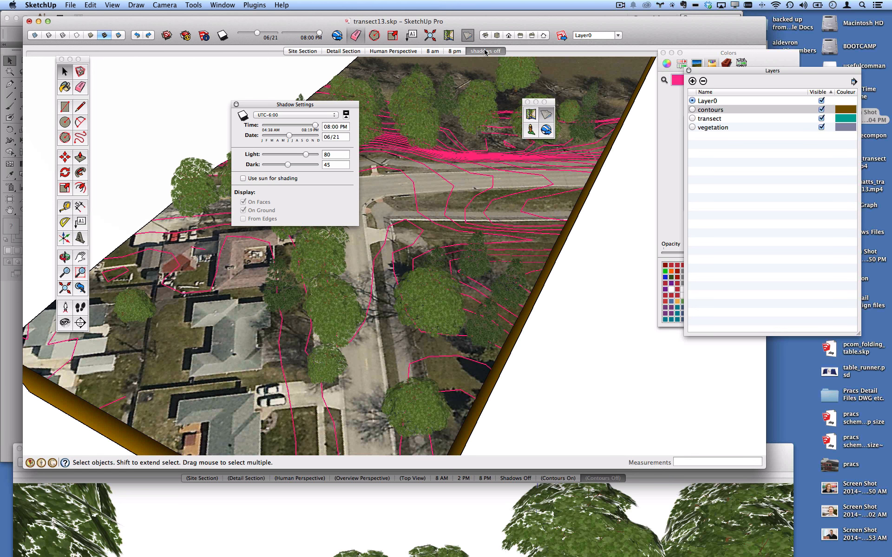
right_click(485, 52)
click(513, 91)
Preview the 8 am, 8 pm and shadows off scenes in turn to check their shadow transitions
click(432, 52)
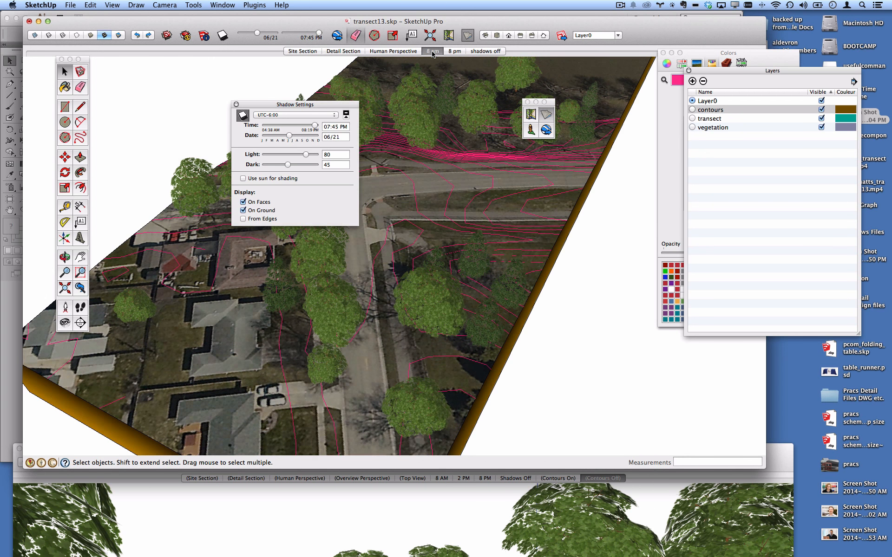
click(457, 53)
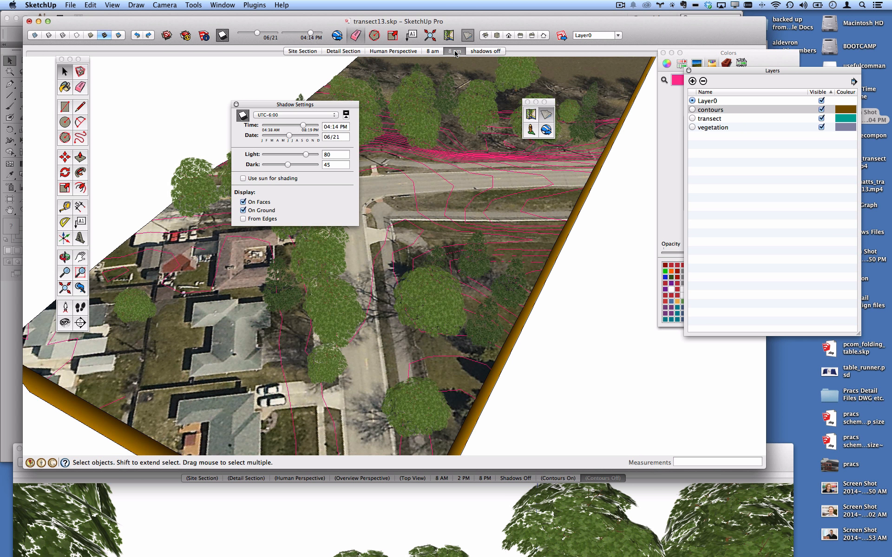
click(481, 52)
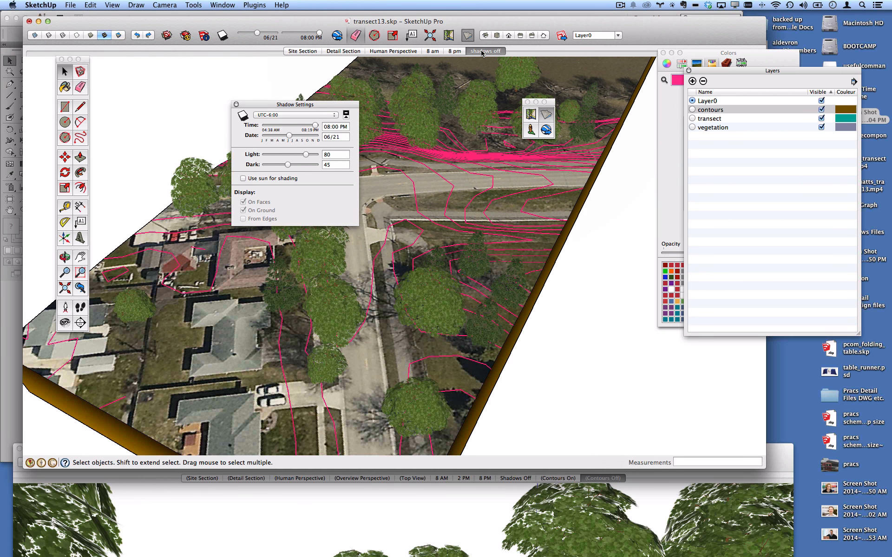
Exclude the shadows off scene from the animation and close the scene manager
right_click(420, 80)
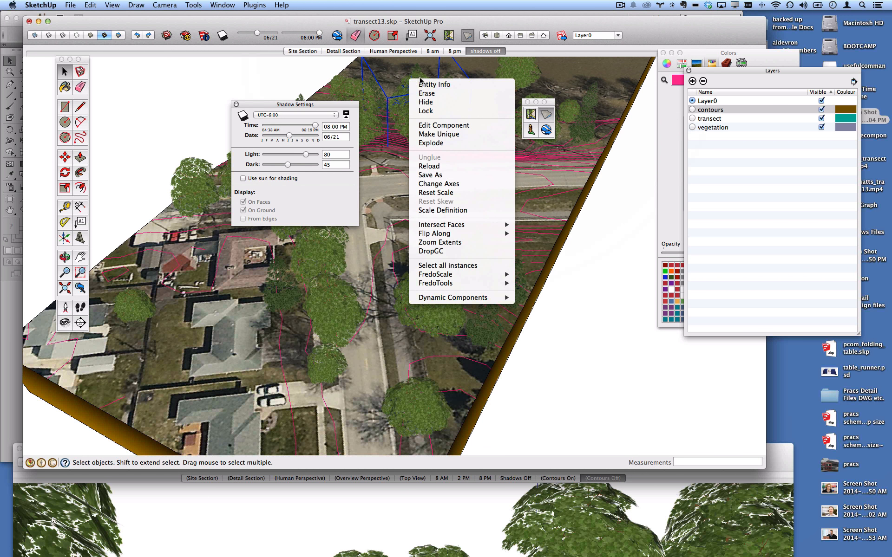
right_click(477, 52)
click(519, 136)
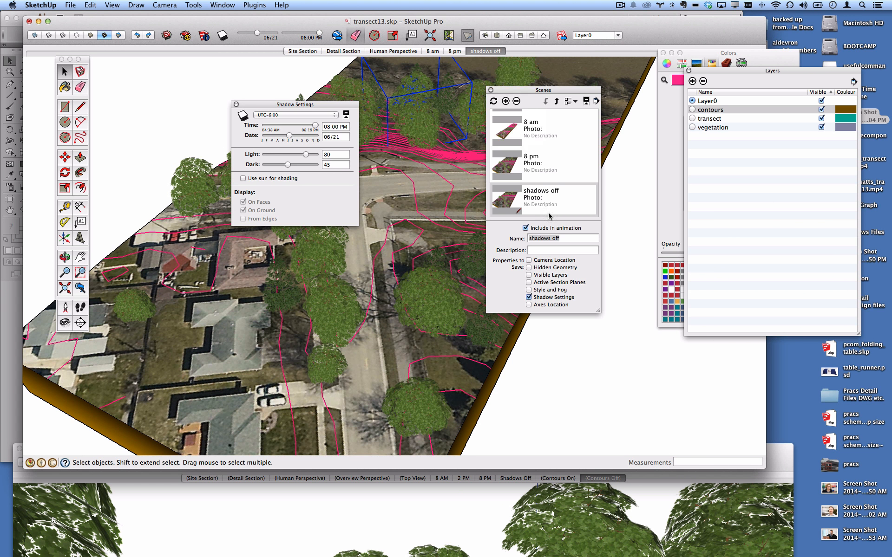
click(526, 228)
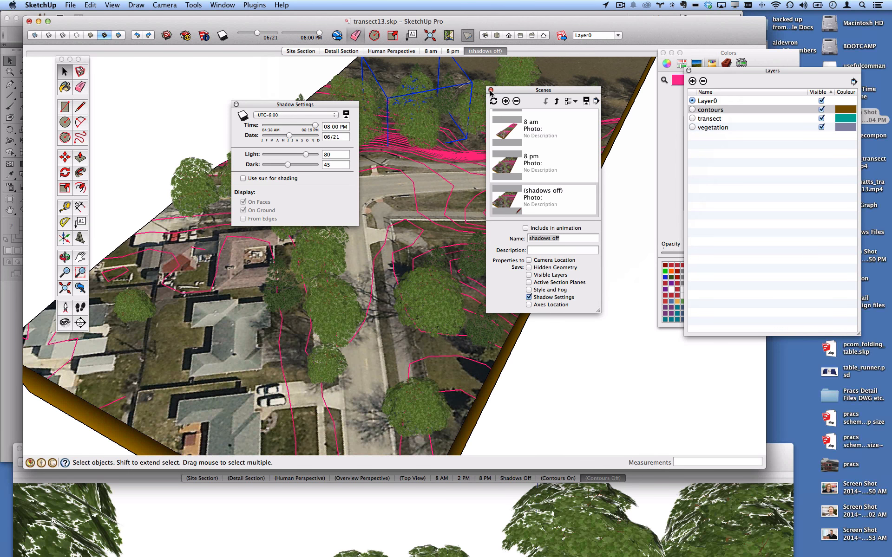
click(491, 91)
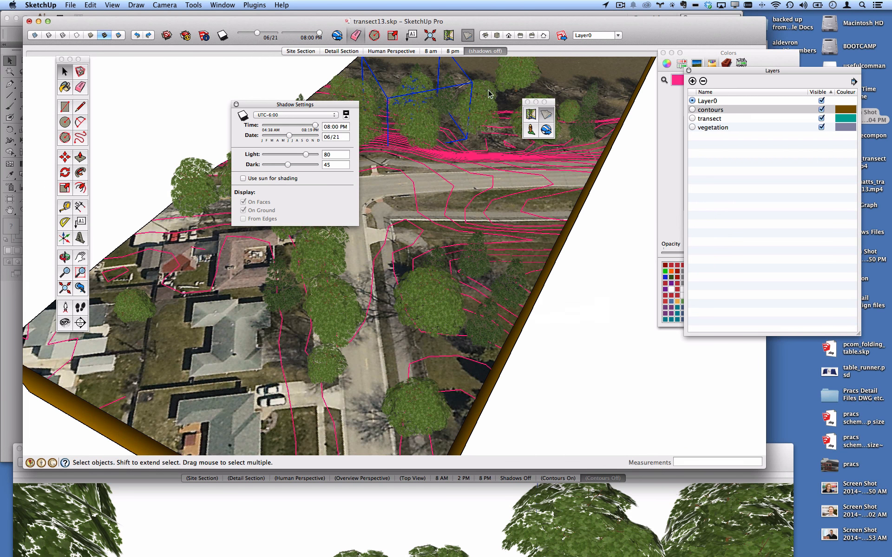
Open the animation export for the model's scenes
click(121, 5)
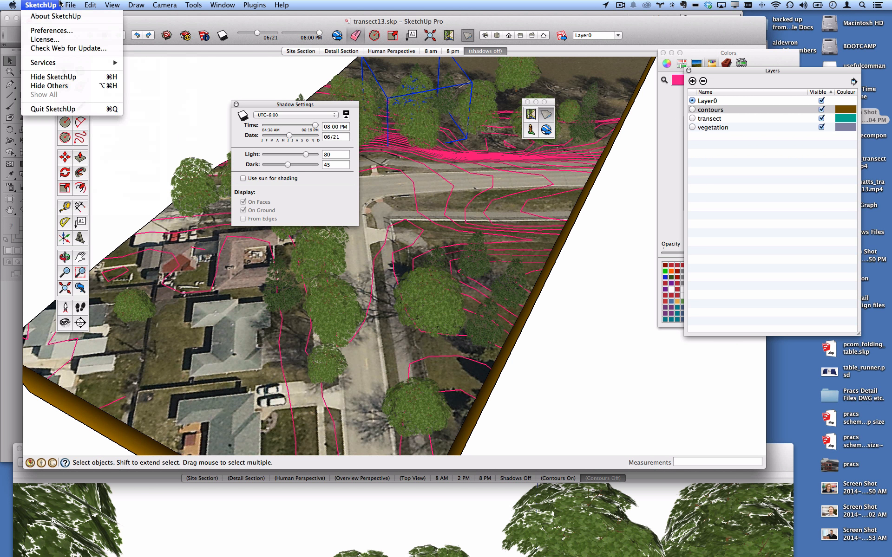
mouse_move(73, 5)
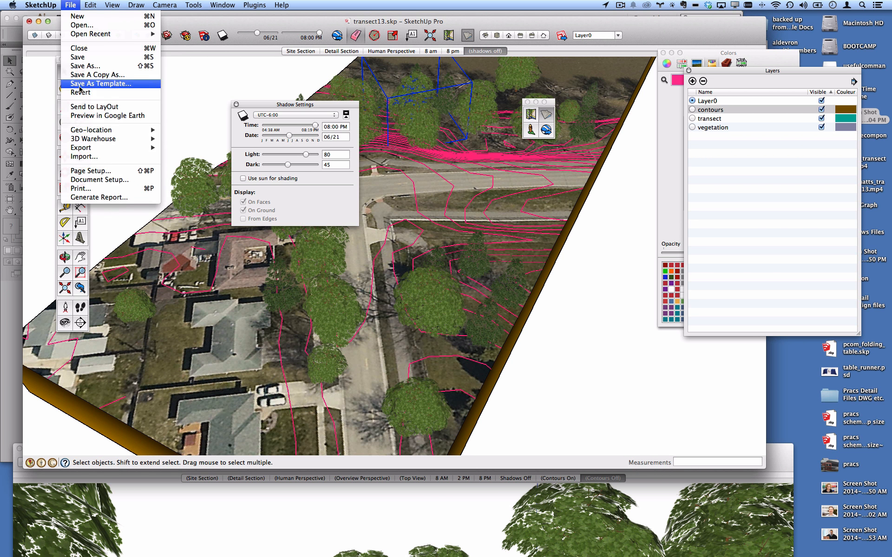
mouse_move(98, 148)
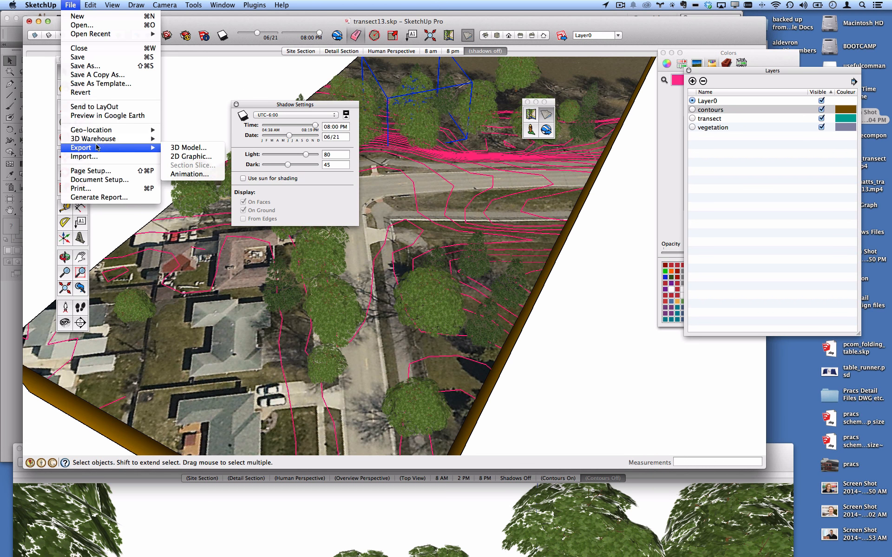
click(195, 178)
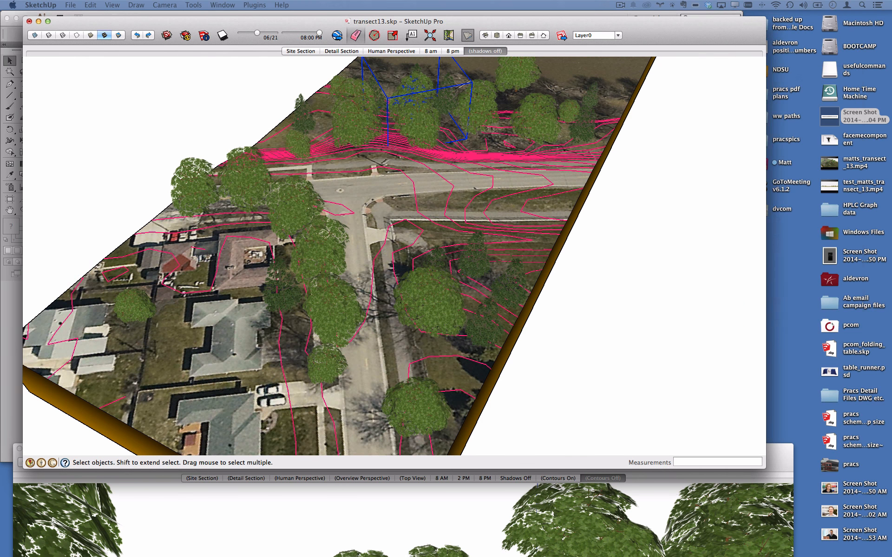
Switch to QuickTime Player, play and replay the example animation matts_transect_13.mp4, and close the video
drag(12, 51, 745, 33)
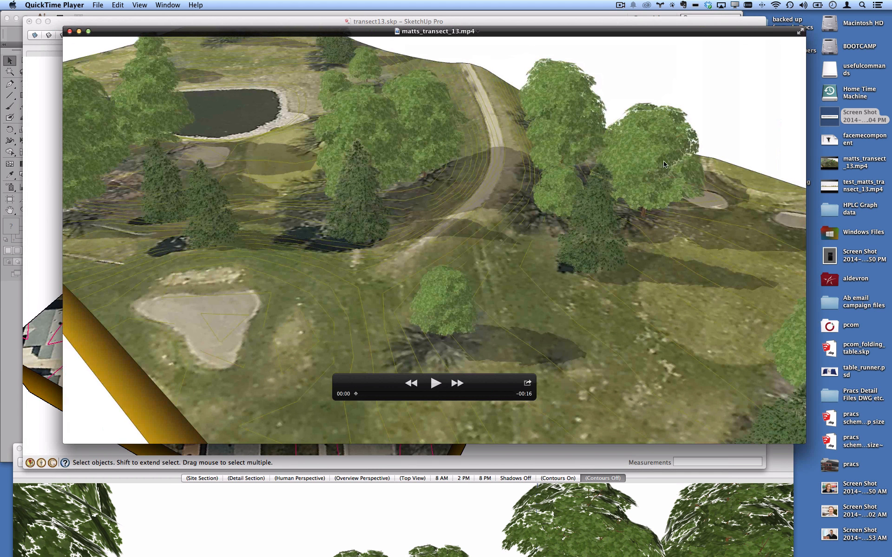
click(435, 383)
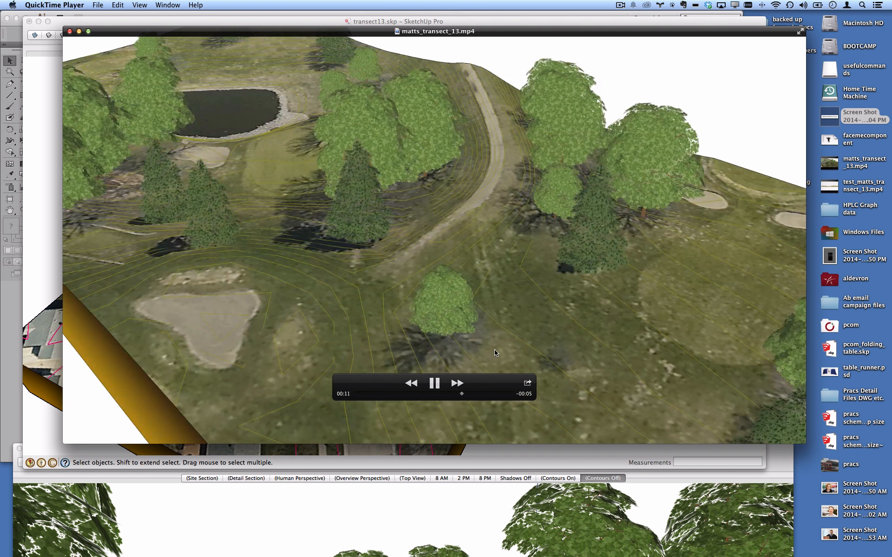
drag(471, 393, 385, 384)
click(411, 383)
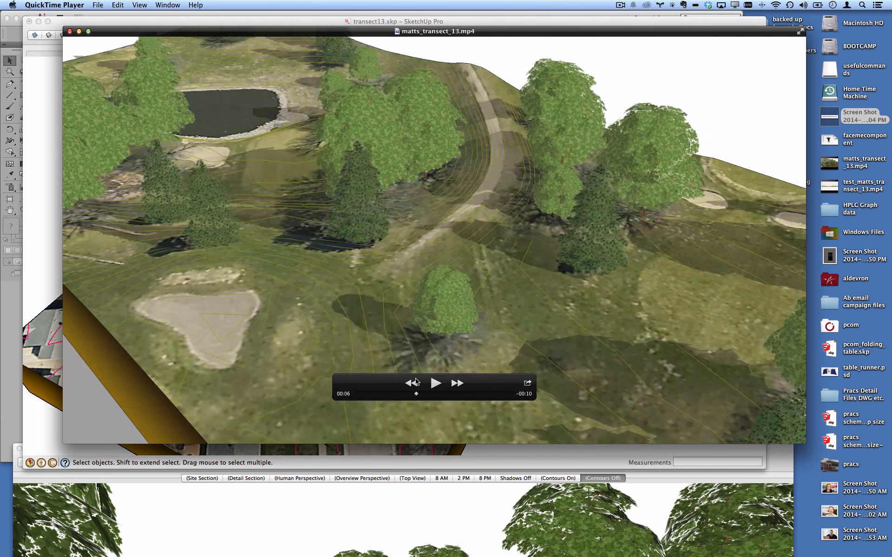
drag(377, 373, 426, 393)
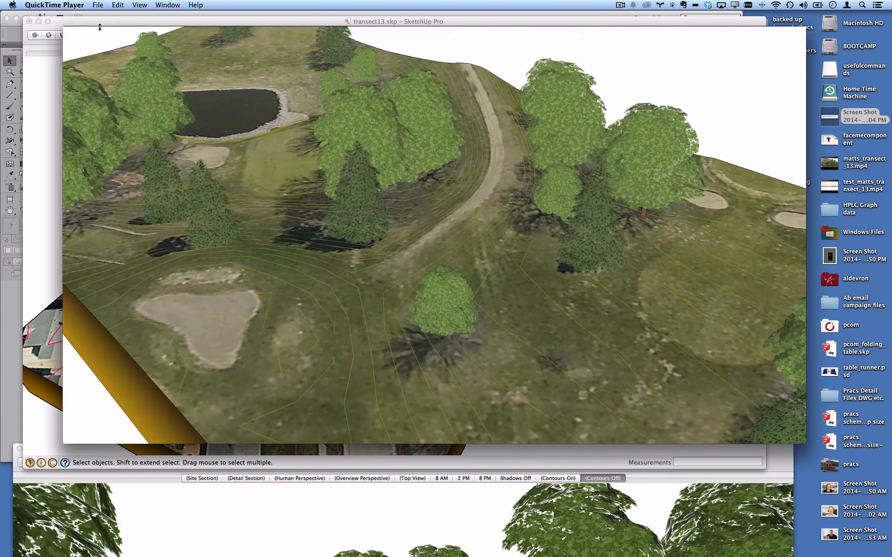
click(70, 31)
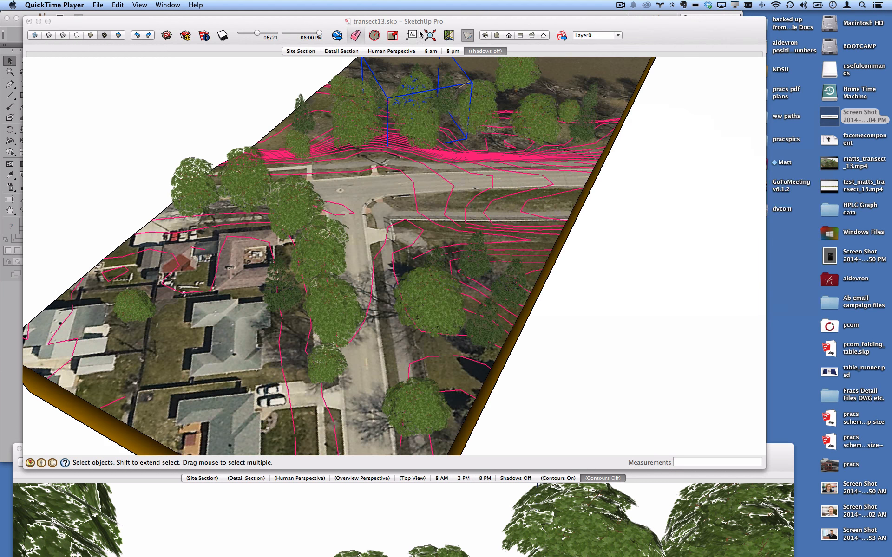
Switch back to transect13.skp in SketchUp and show the transect block in an elevated overview
click(657, 21)
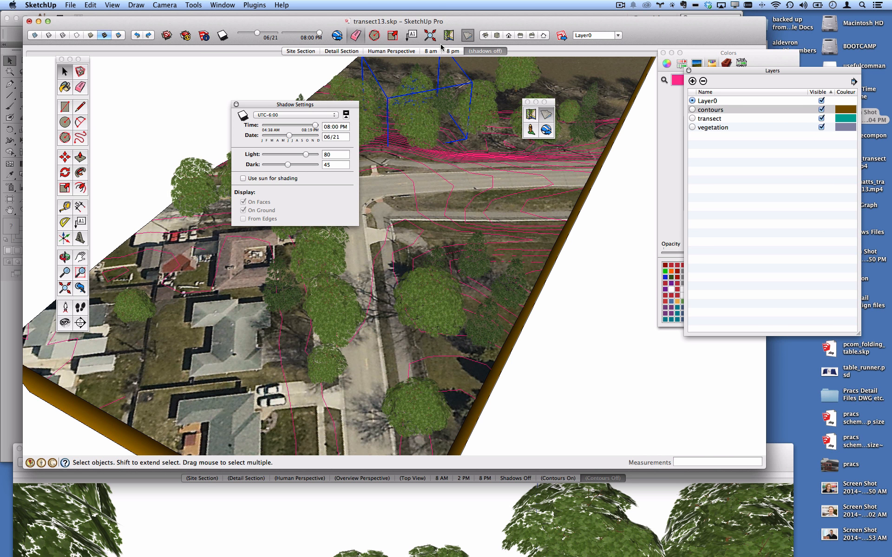
click(445, 51)
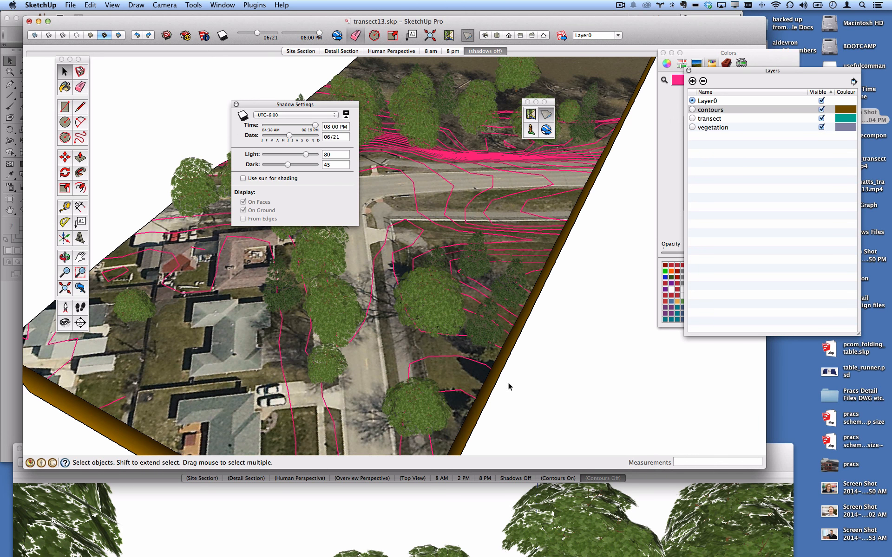
middle_drag(525, 238, 458, 429)
click(505, 511)
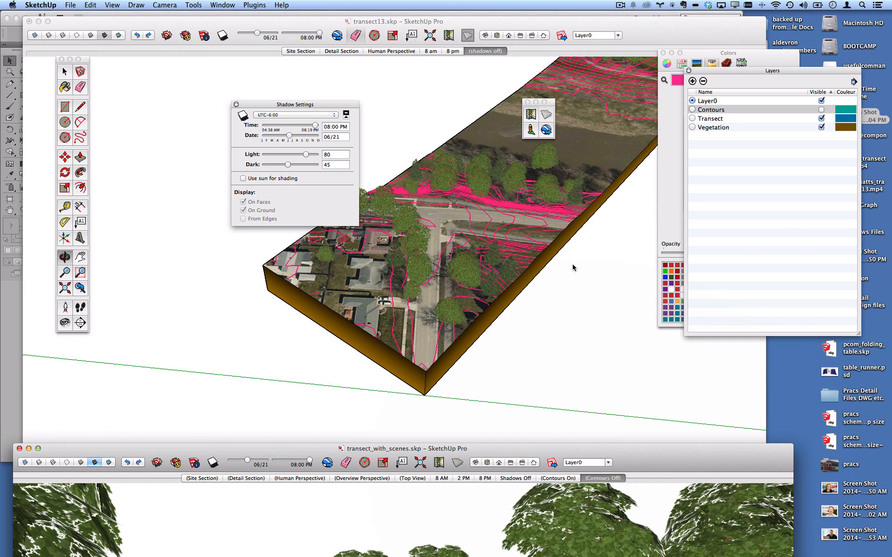
click(548, 236)
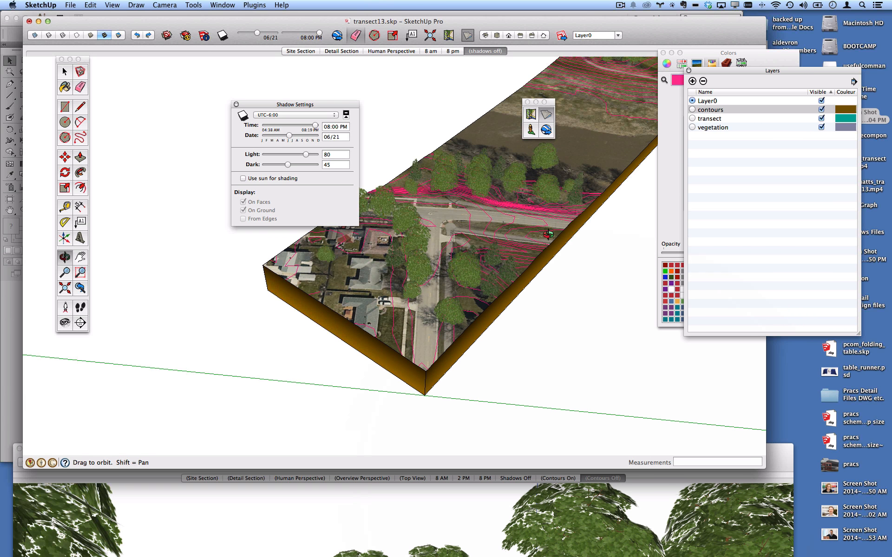
click(549, 235)
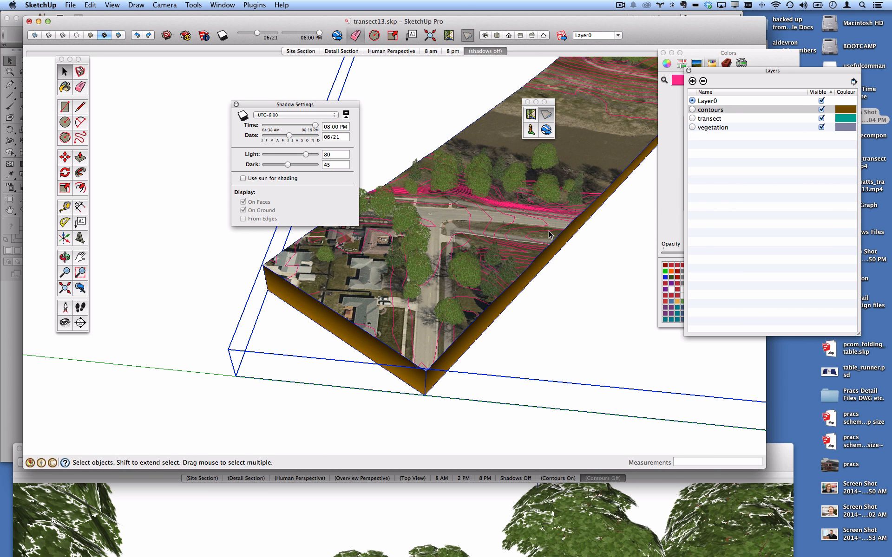
Open the scene manager, add a new scene after shadows off and include it in the animation
right_click(483, 50)
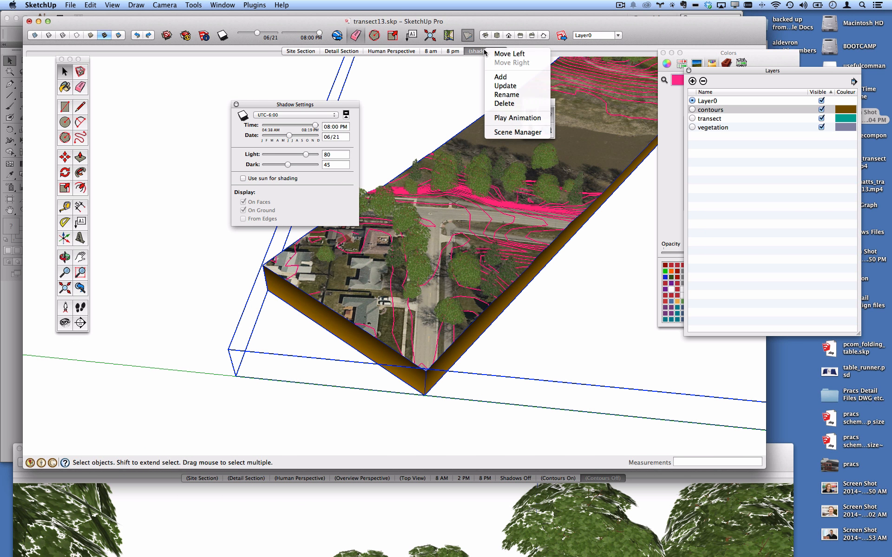
click(536, 130)
drag(518, 90, 507, 81)
click(494, 92)
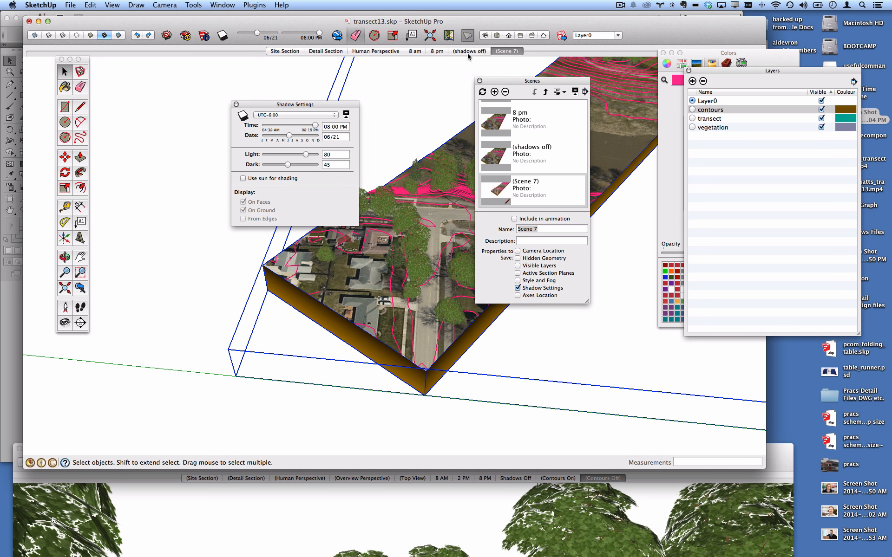
click(515, 219)
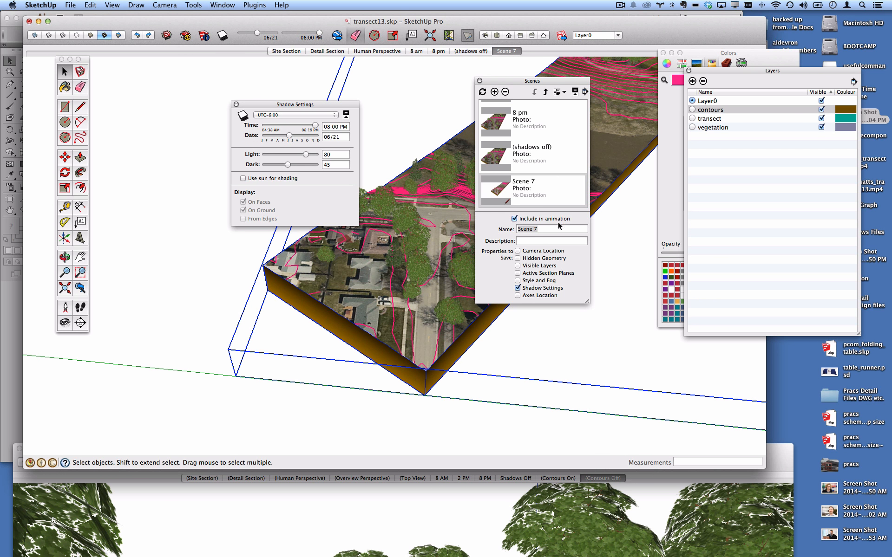
Name the new scene "contours on" and make it save only the visible layers, without shadow settings
click(557, 227)
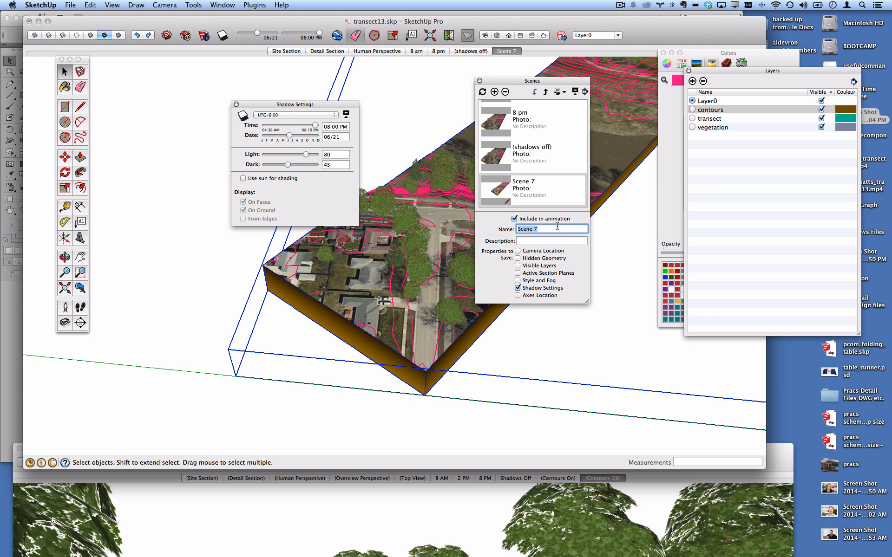
text(contours on)
click(518, 266)
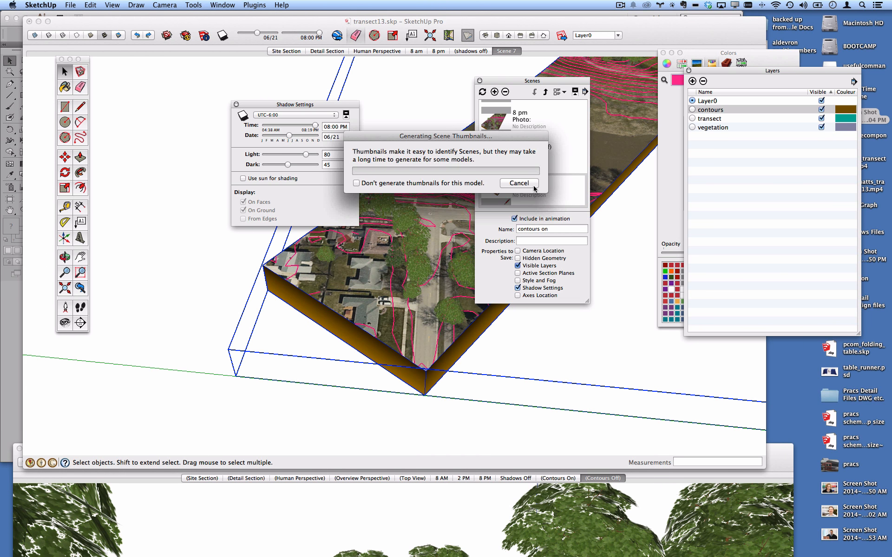
click(468, 195)
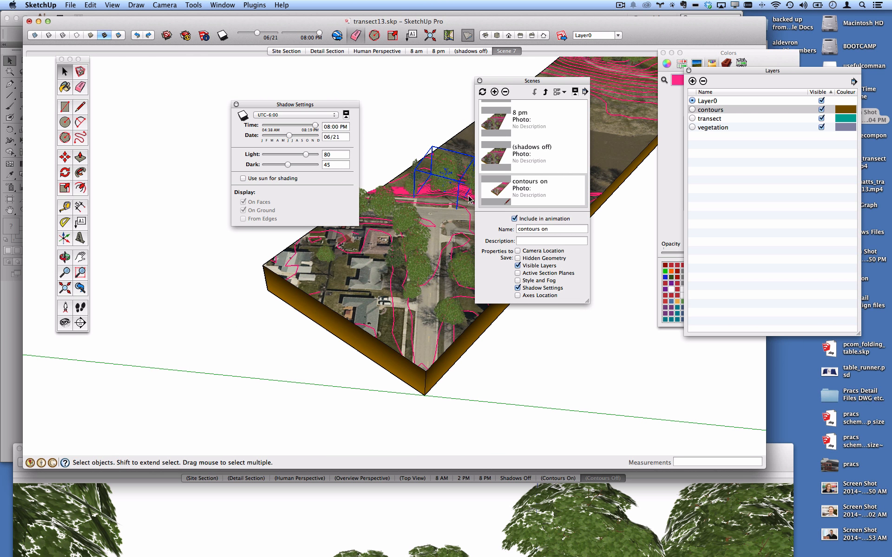
click(518, 288)
click(561, 229)
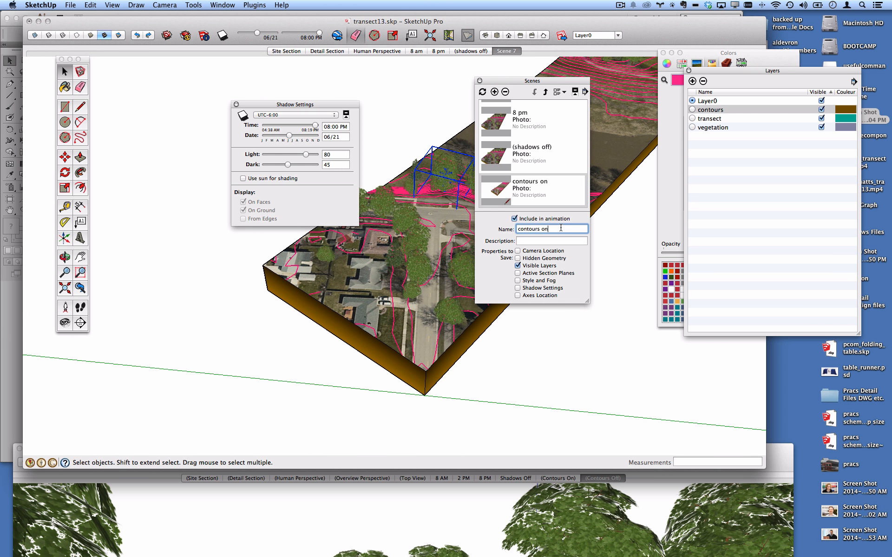
key(Return)
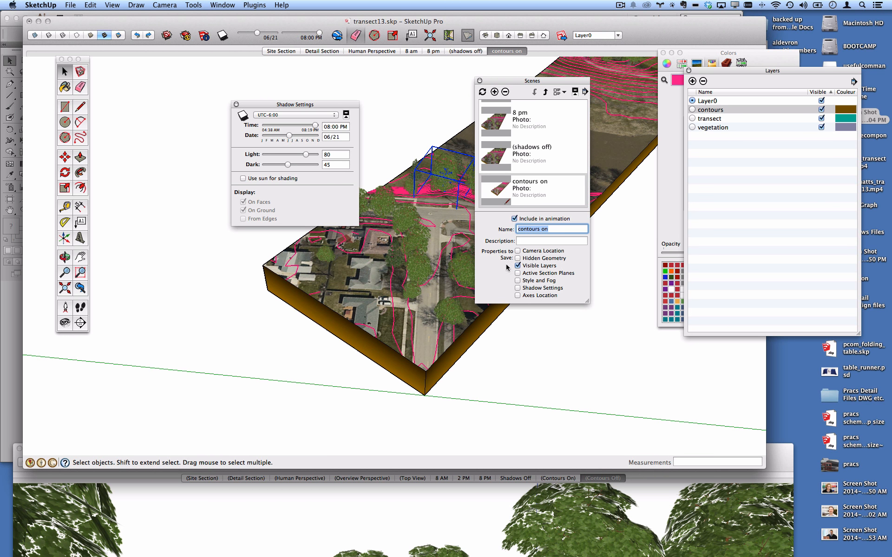
Add another visible-layers scene named "contours off" and close the scene manager
click(495, 92)
text(contour)
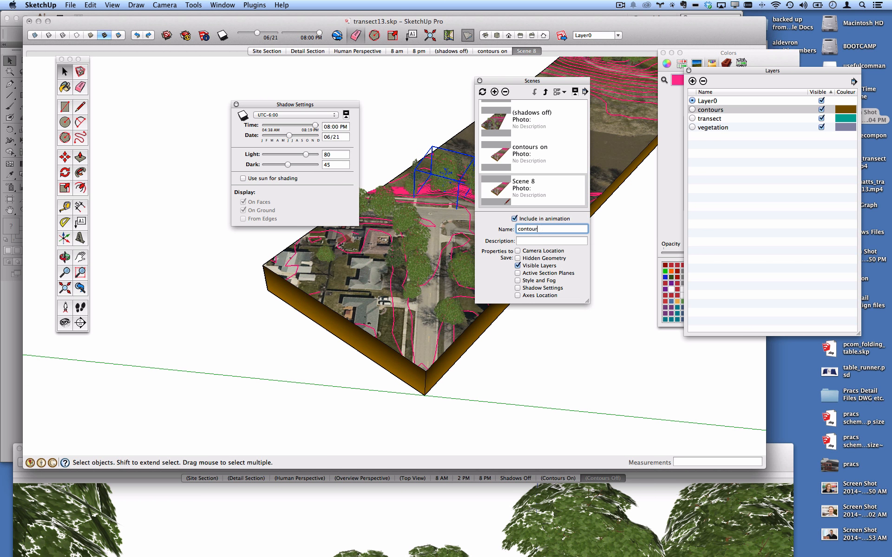
text(s off)
key(Return)
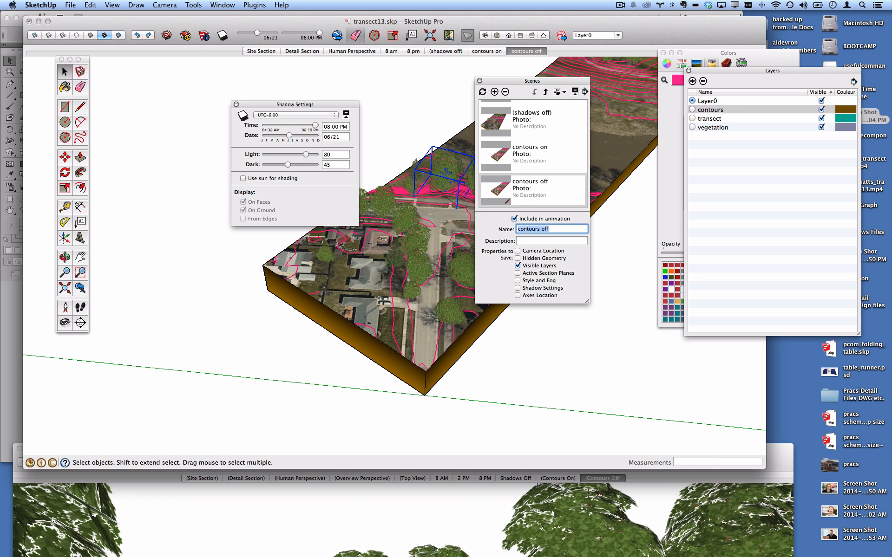
click(484, 63)
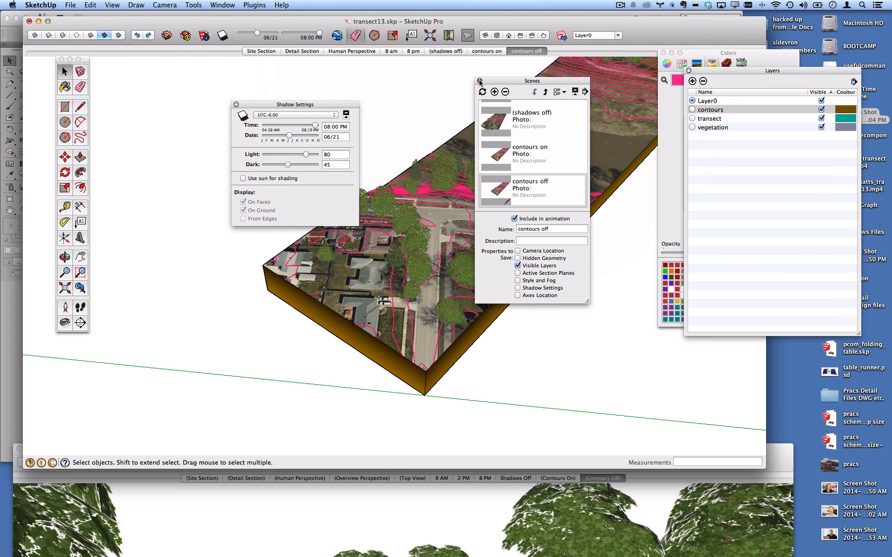
click(479, 82)
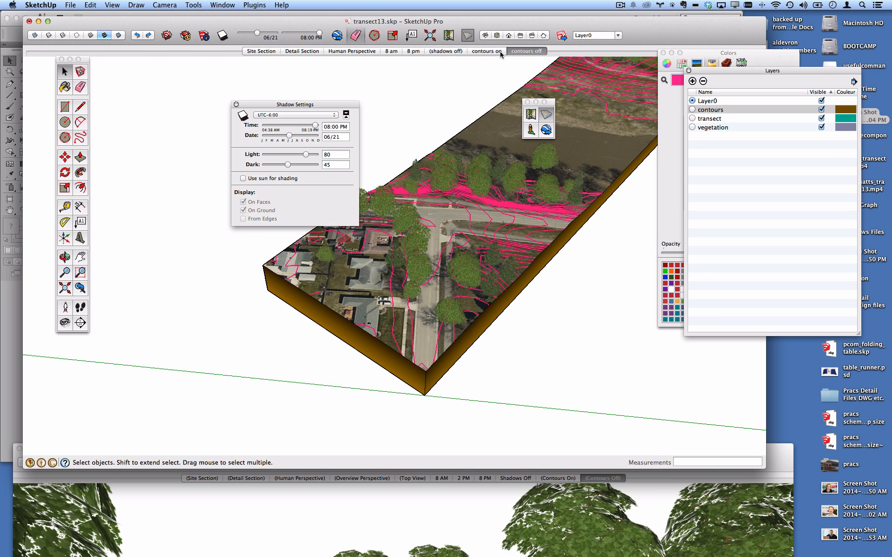
Hide the contours layer with the contours off scene active and update that scene
click(485, 52)
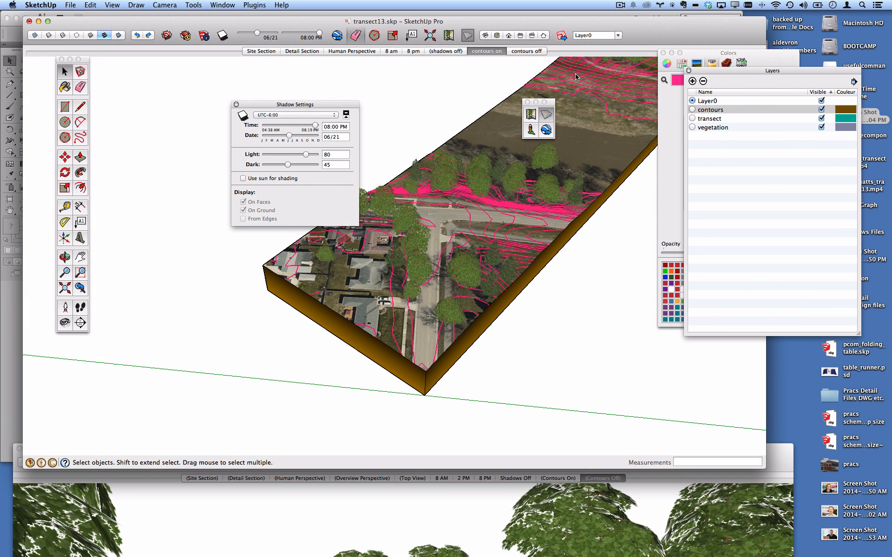
click(534, 53)
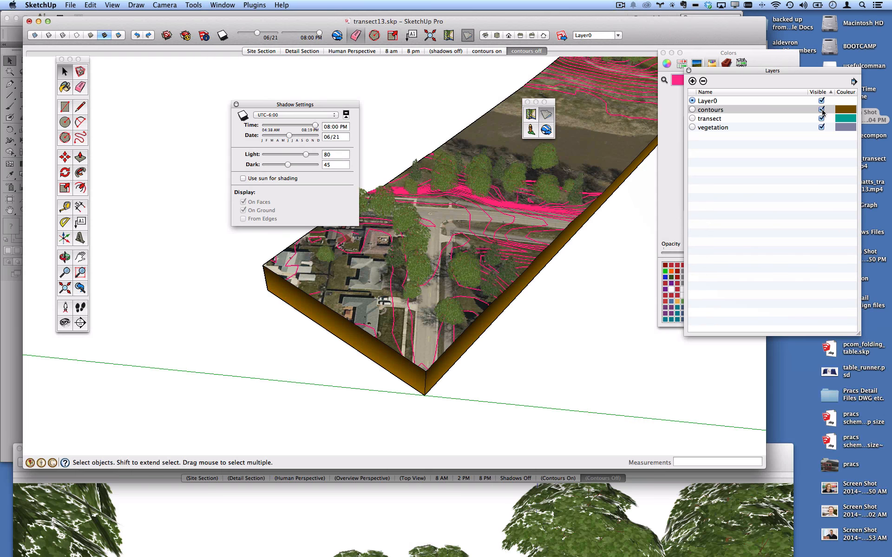
click(822, 109)
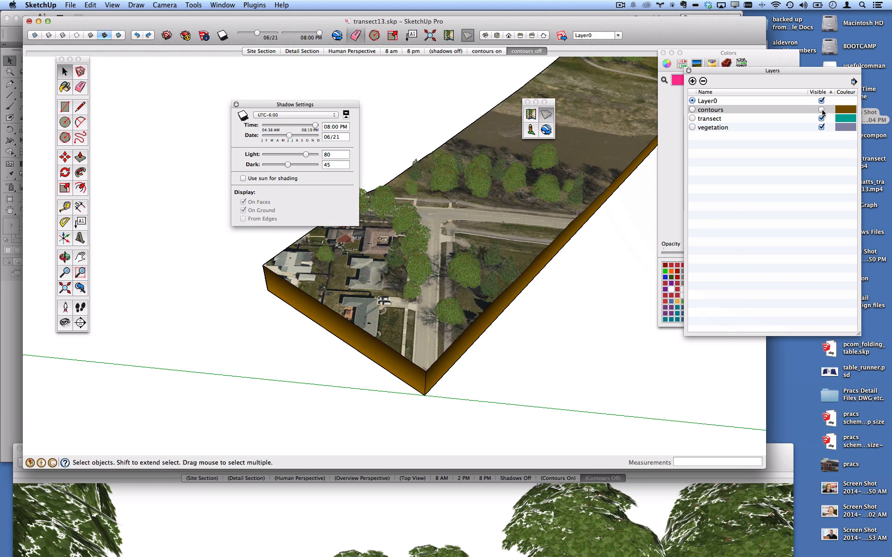
right_click(533, 52)
click(552, 87)
Preview the contours on and contours off scenes, and check the human perspective view with the 8 am and 8 pm shadows
click(494, 51)
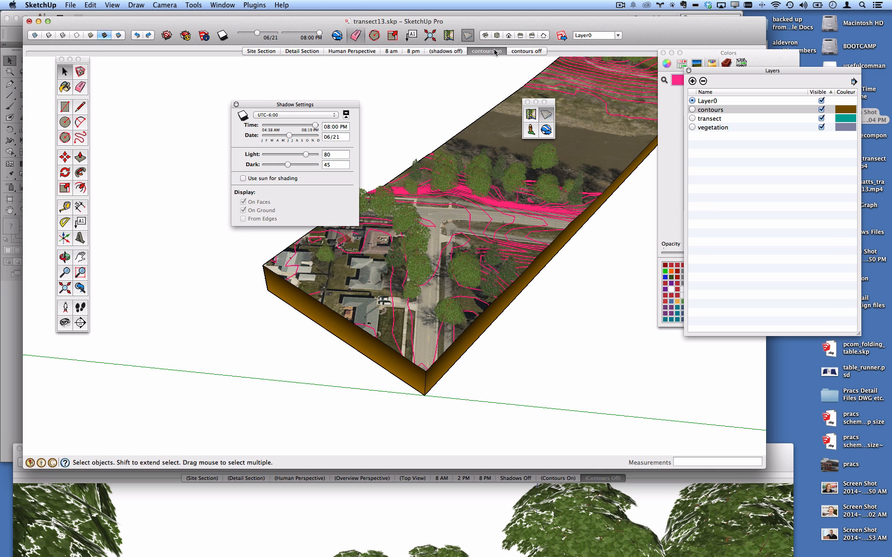
click(528, 52)
click(475, 52)
click(344, 52)
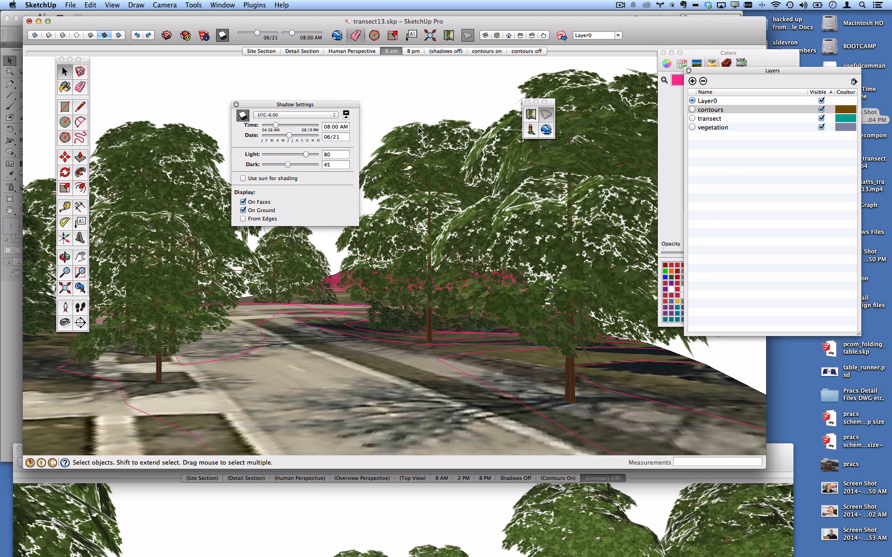
click(413, 51)
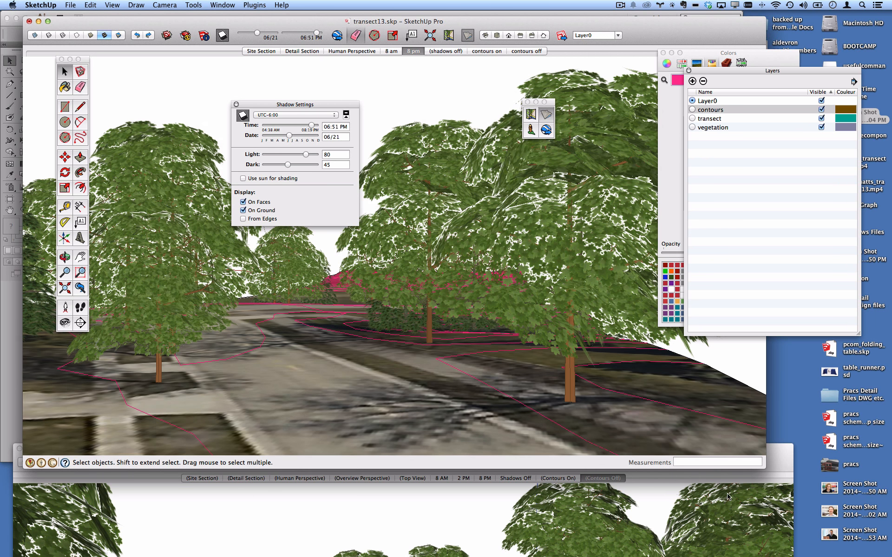
Bring the transect_with_scenes.skp window to the front and move it up so its model view is visible
click(784, 463)
drag(784, 464, 752, 119)
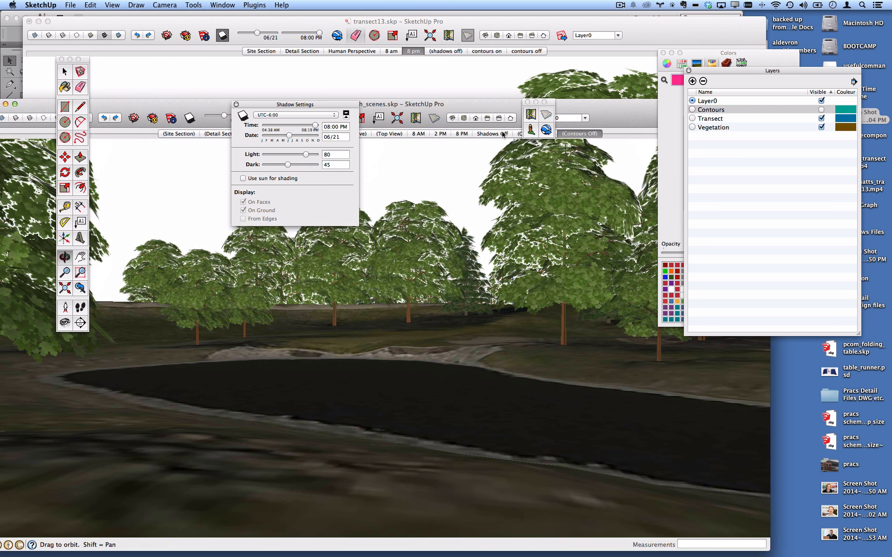
drag(618, 119, 615, 46)
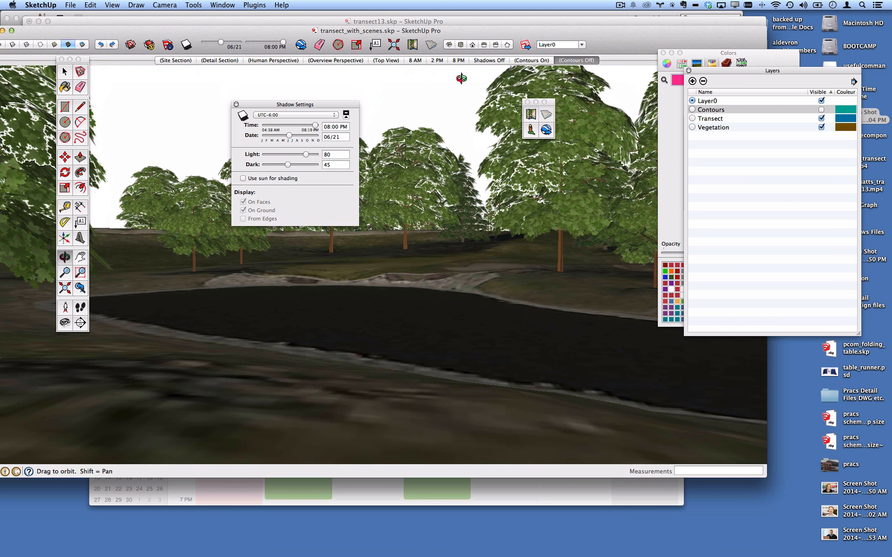